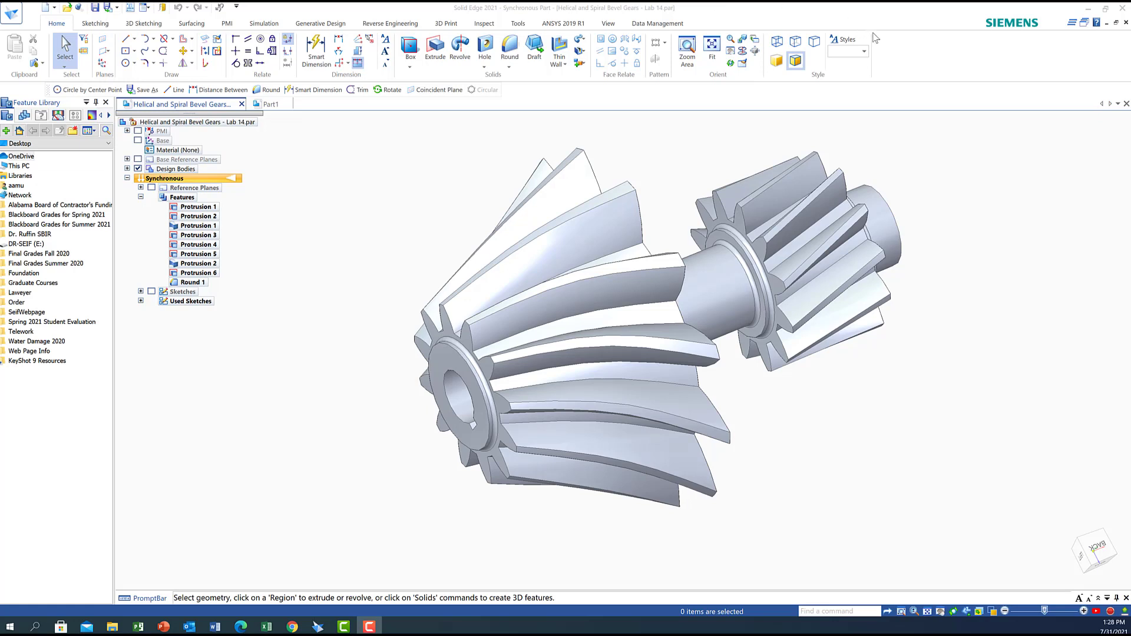
# Close the Helical and Spiral Bevel Gears - Lab 14 part without saving and orient Part1 to the right view.
pyautogui.click(242, 104)
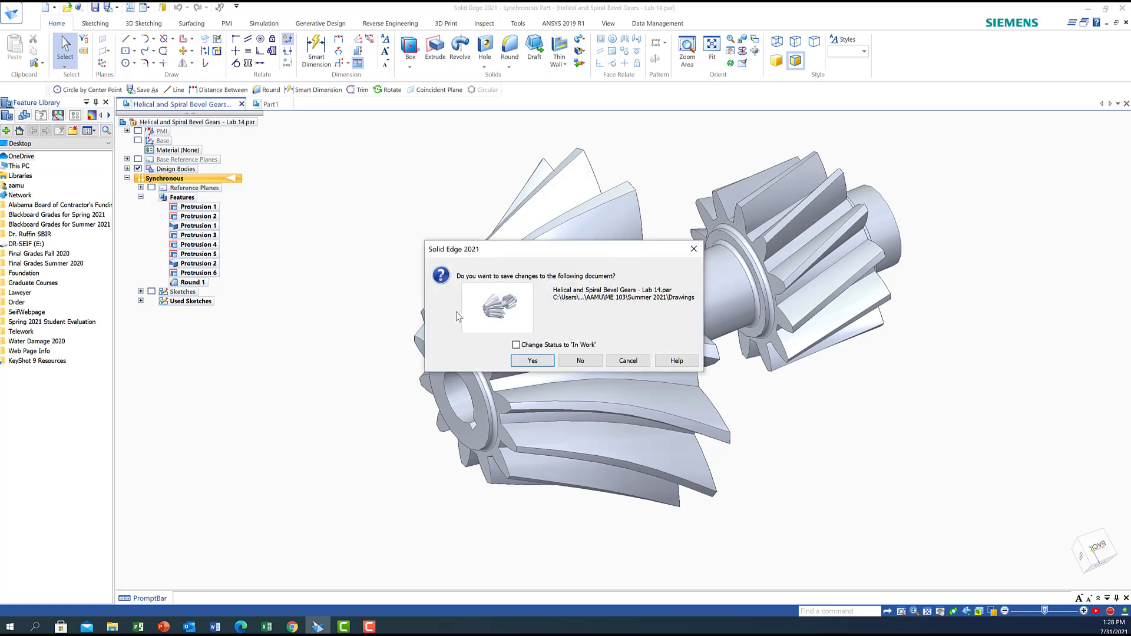
pyautogui.click(588, 362)
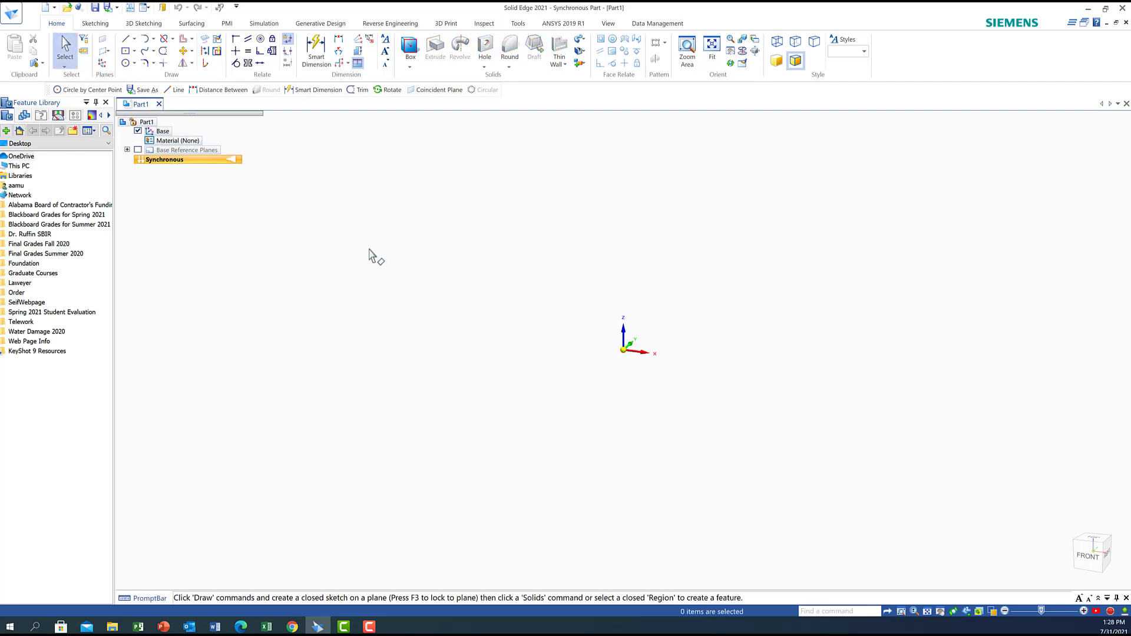
pyautogui.click(1108, 553)
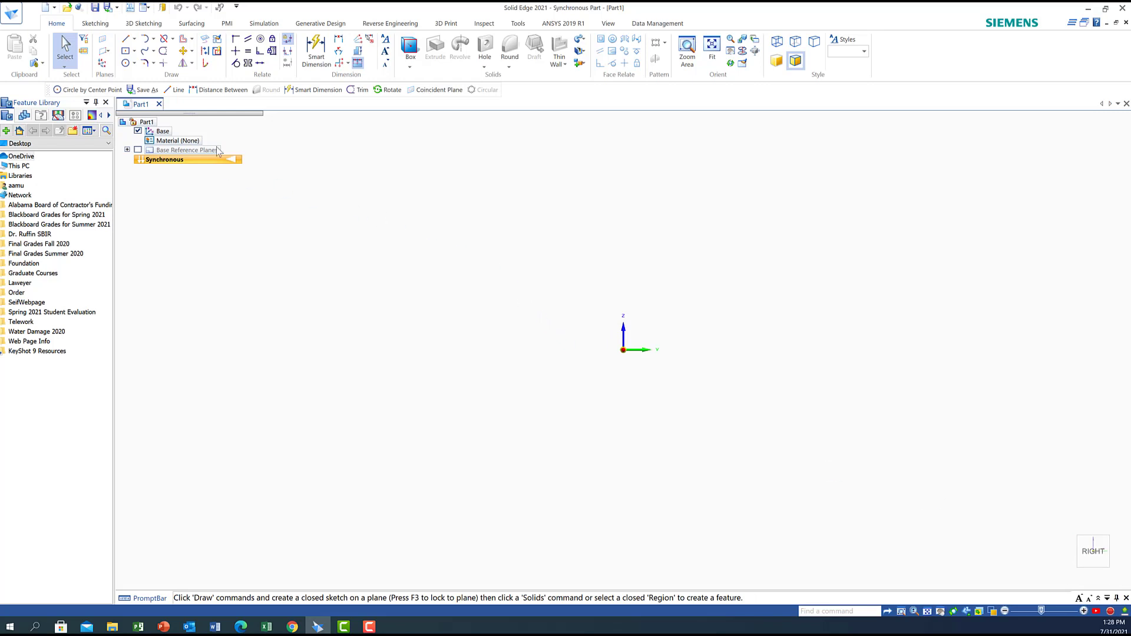
# Sketch a circle of 100 mm diameter centred on the origin in the right plane.
pyautogui.click(134, 64)
pyautogui.click(146, 75)
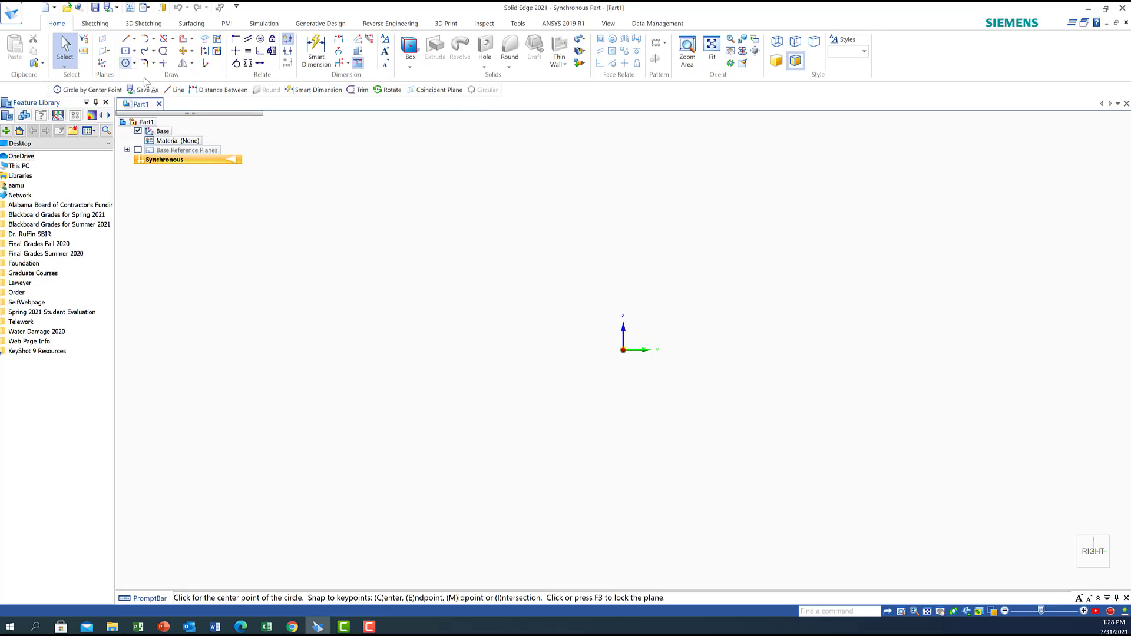
pyautogui.click(623, 350)
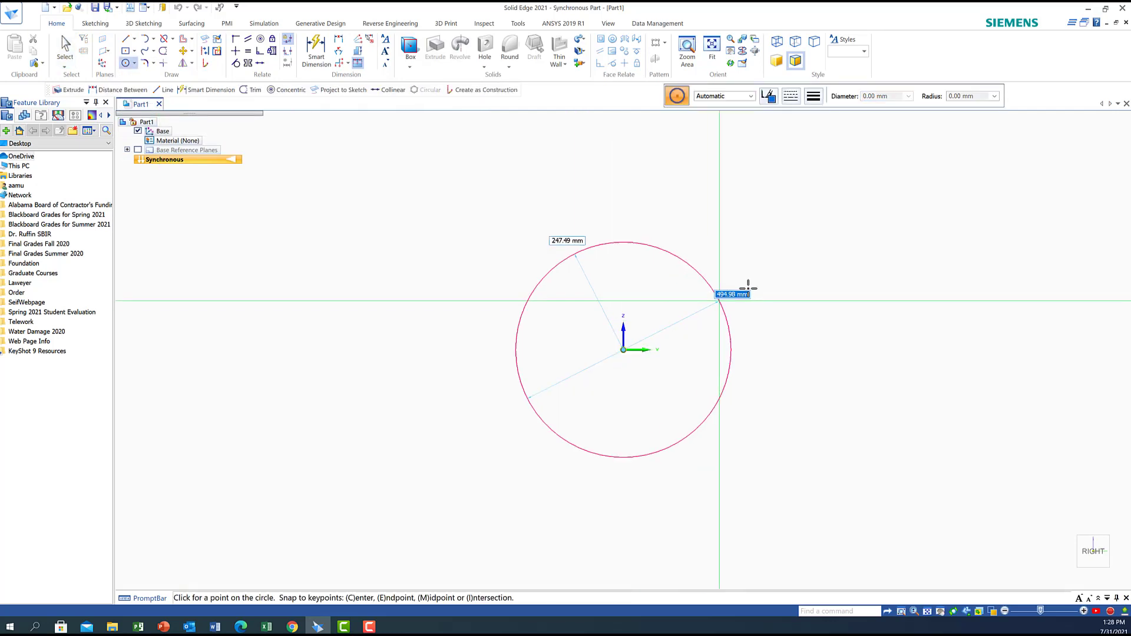
pyautogui.write('100')
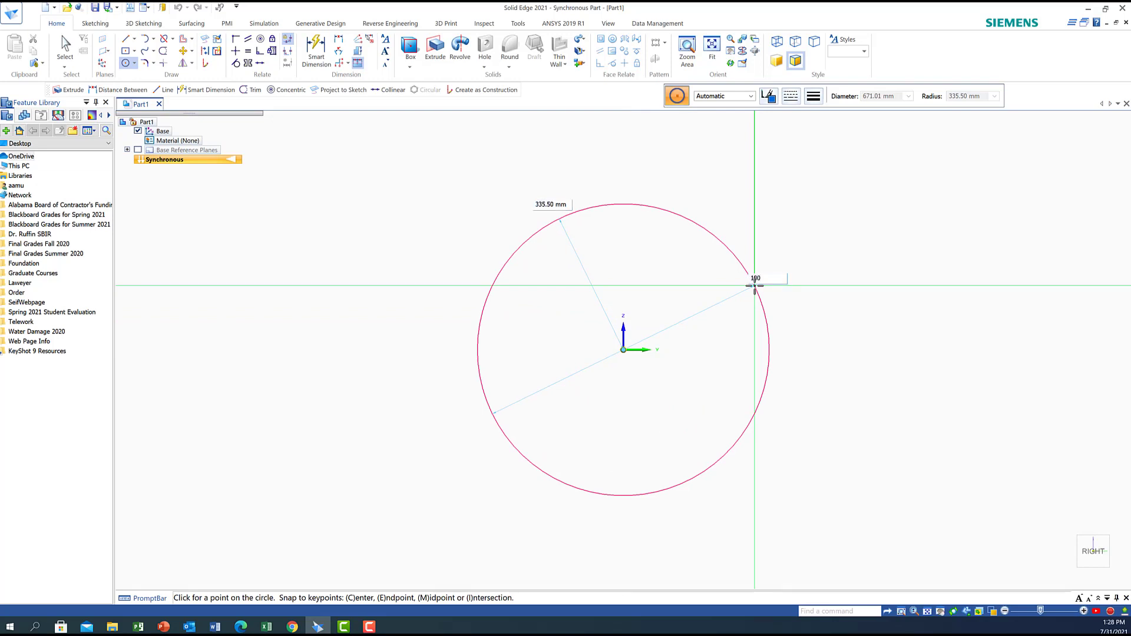
pyautogui.press('Return')
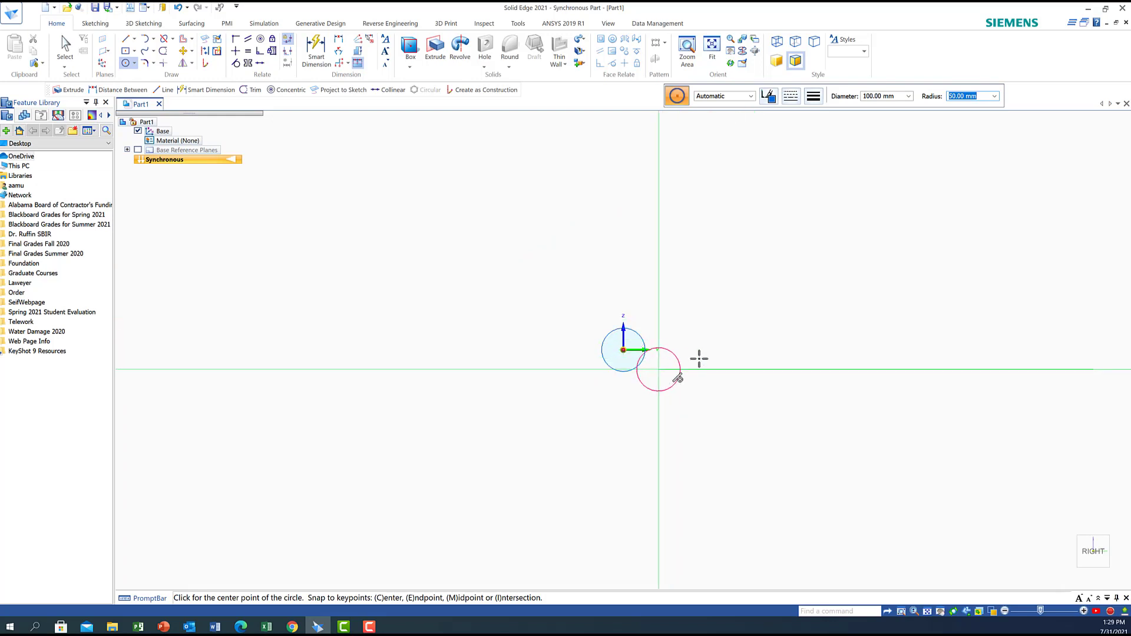
# Add a second circle with a 35 mm radius centred on the origin inside the 100 mm circle.
pyautogui.scroll(-2, 712, 355)
pyautogui.scroll(4, 700, 356)
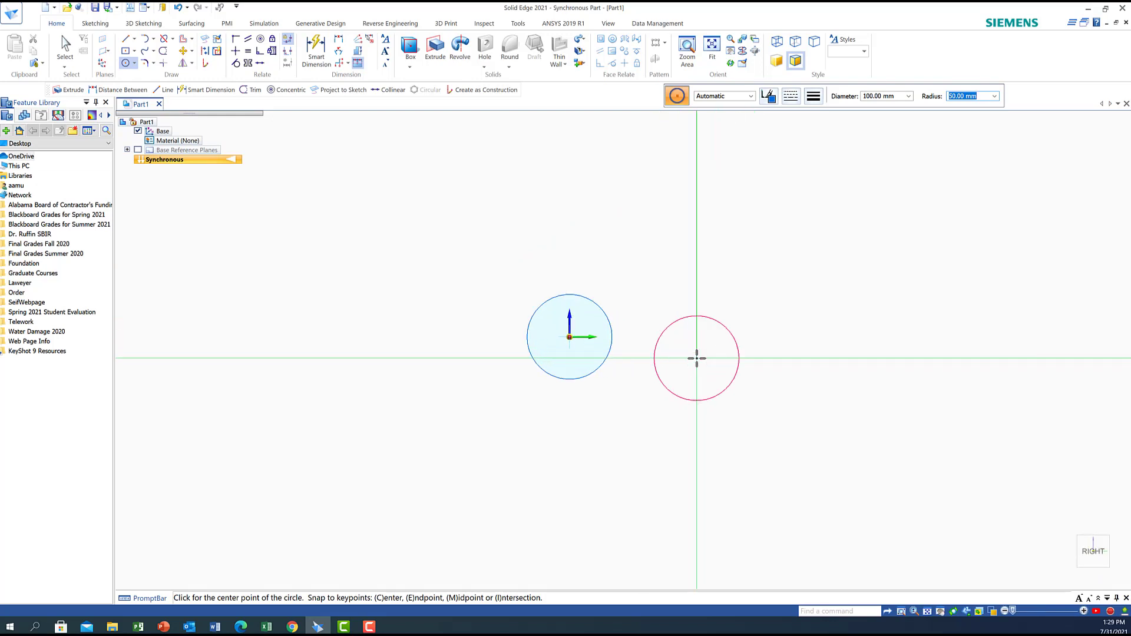
pyautogui.click(712, 48)
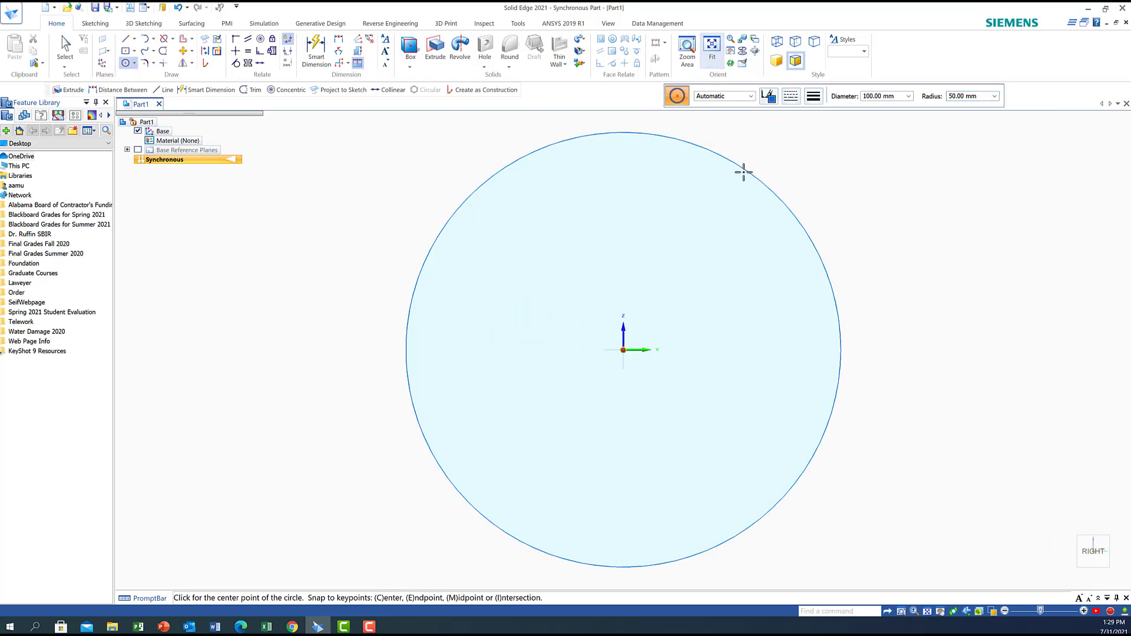
pyautogui.scroll(-2, 672, 351)
pyautogui.scroll(1, 671, 353)
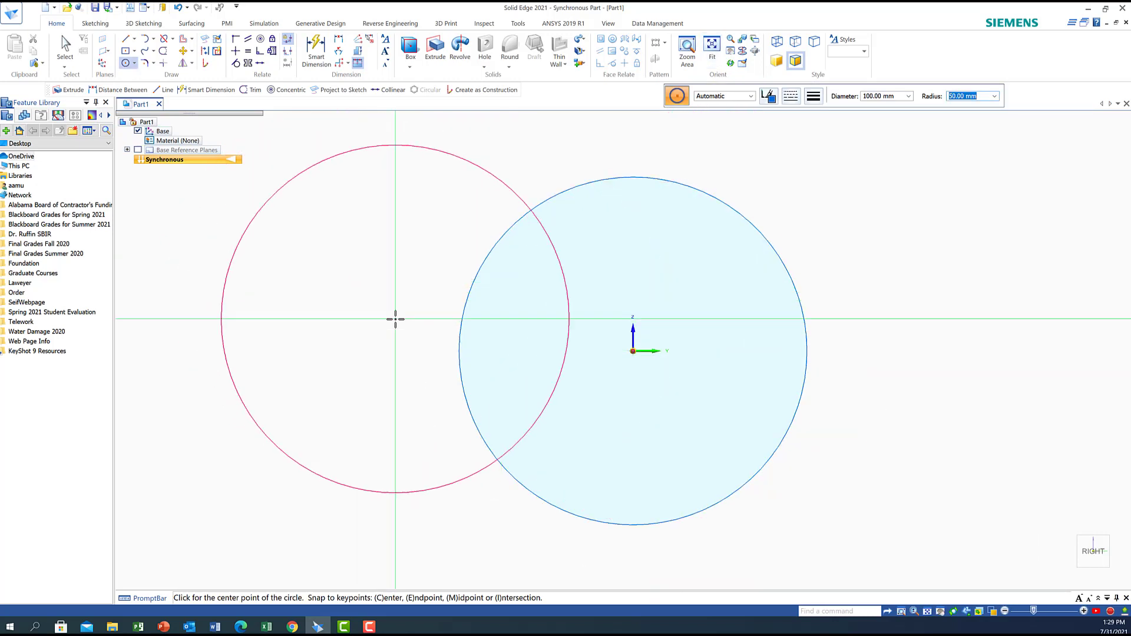
pyautogui.write('7')
pyautogui.press('BackSpace')
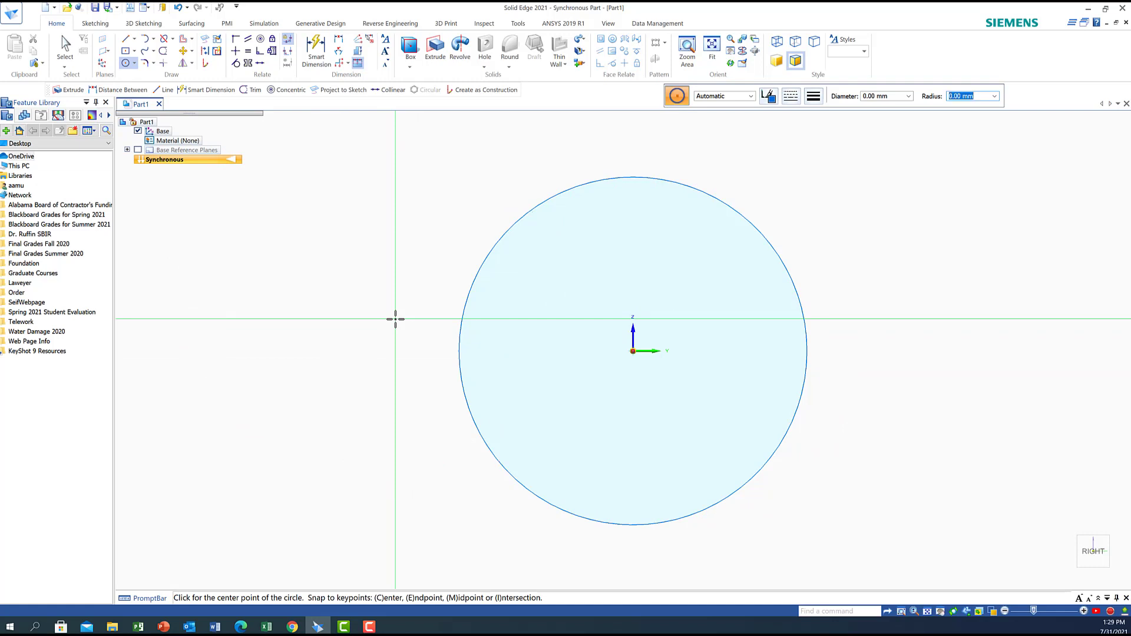
pyautogui.write('35')
pyautogui.press('Return')
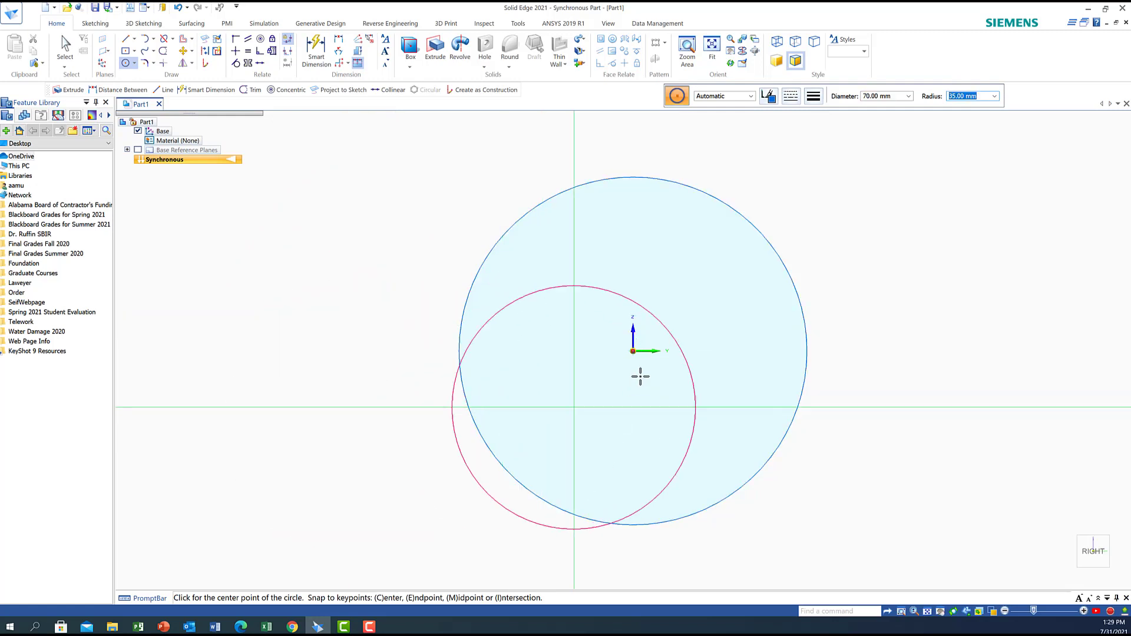
pyautogui.click(633, 352)
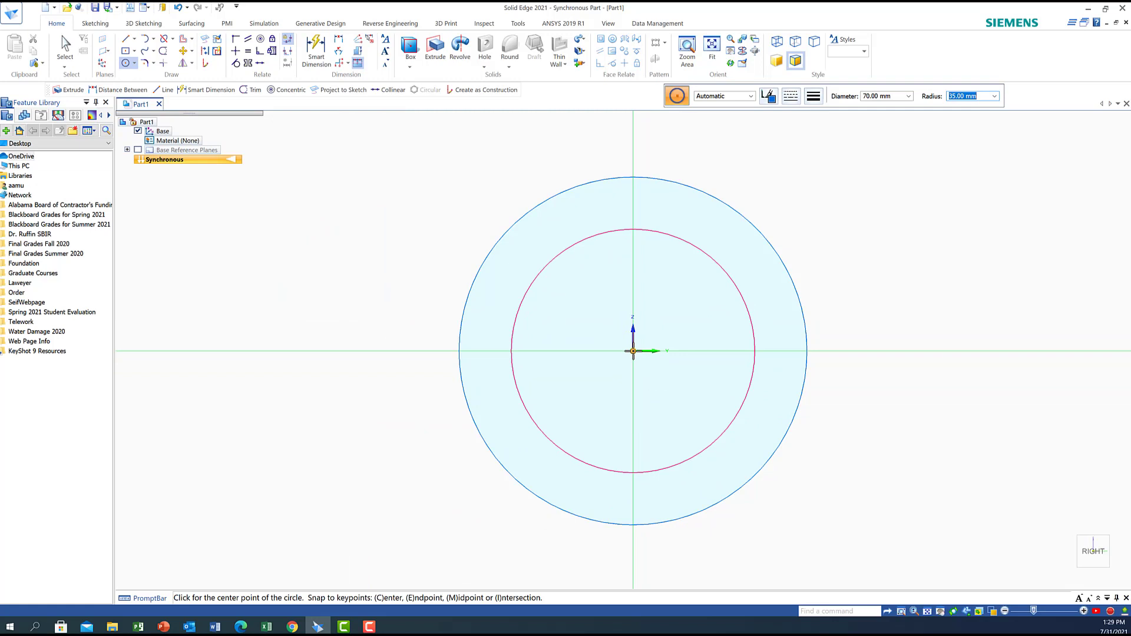
pyautogui.click(634, 352)
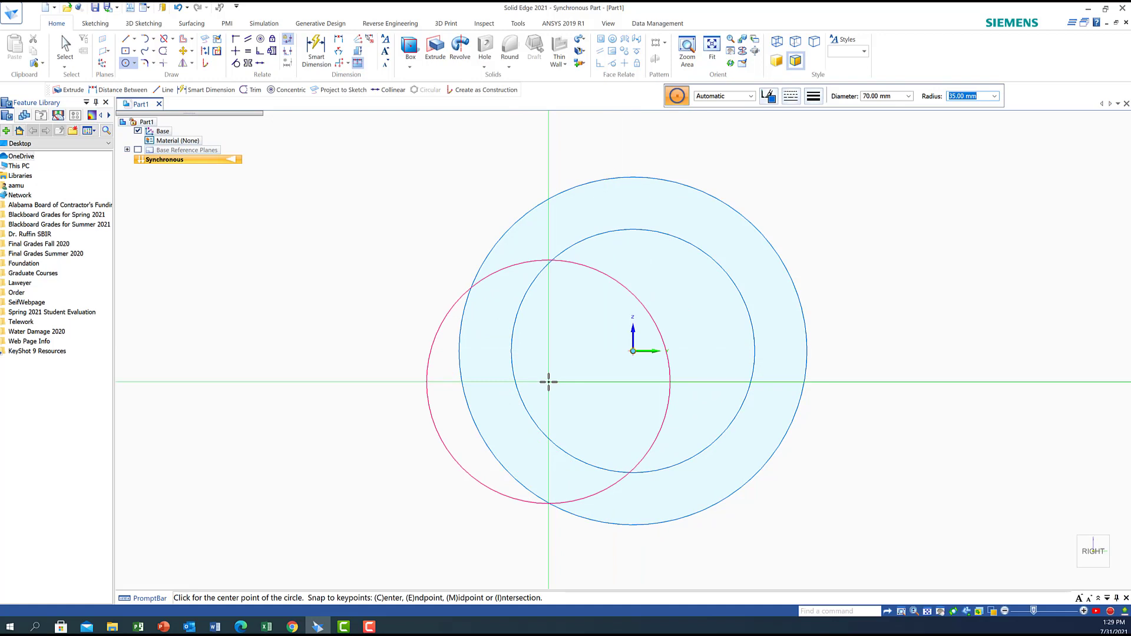
# Add a third circle with a 60 mm diameter centred on the origin.
pyautogui.write('60')
pyautogui.press('Return')
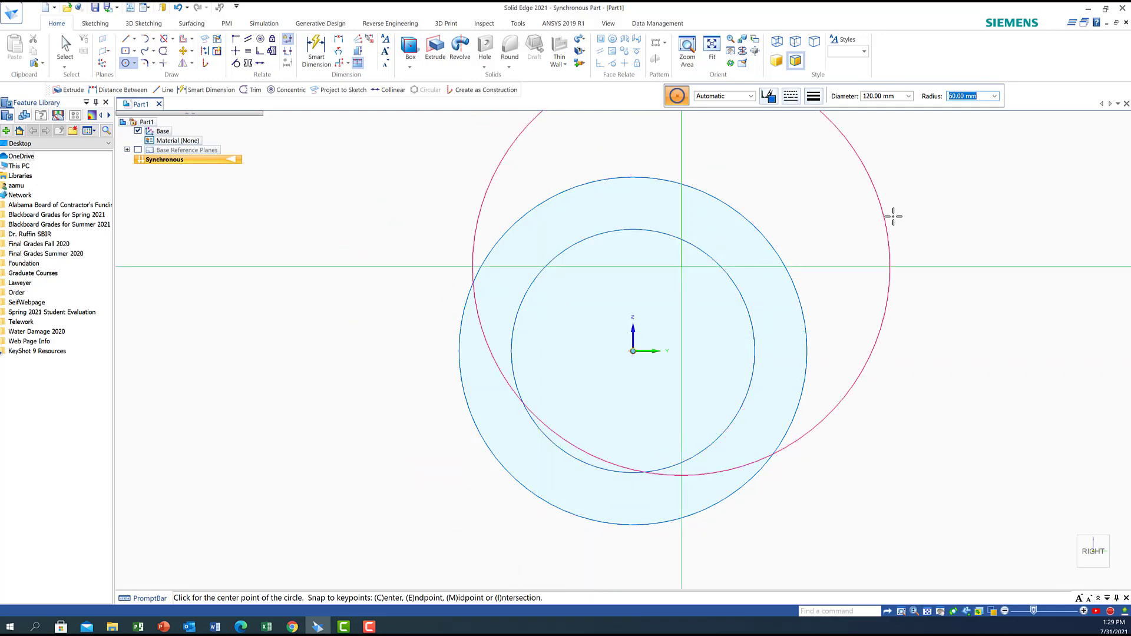
pyautogui.click(882, 99)
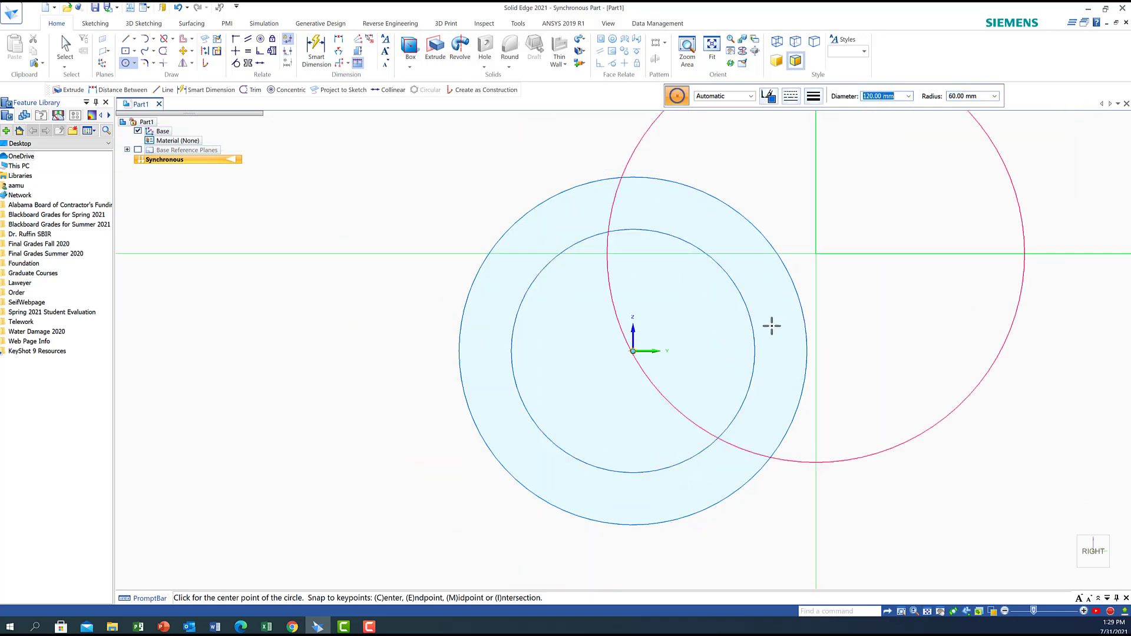
pyautogui.write('6')
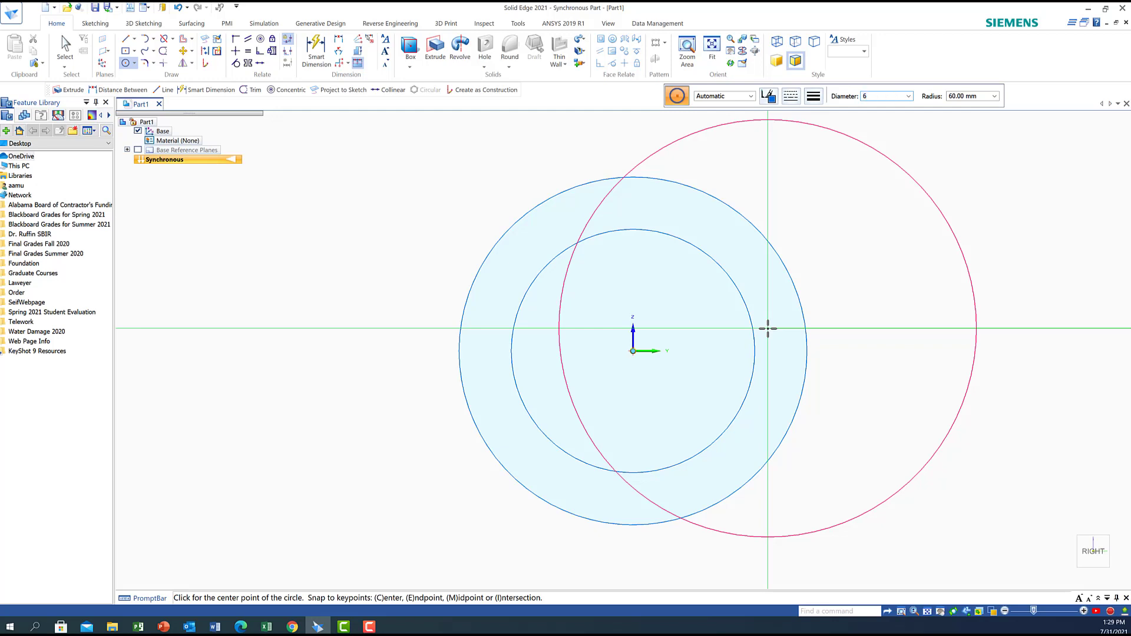
pyautogui.press('Return')
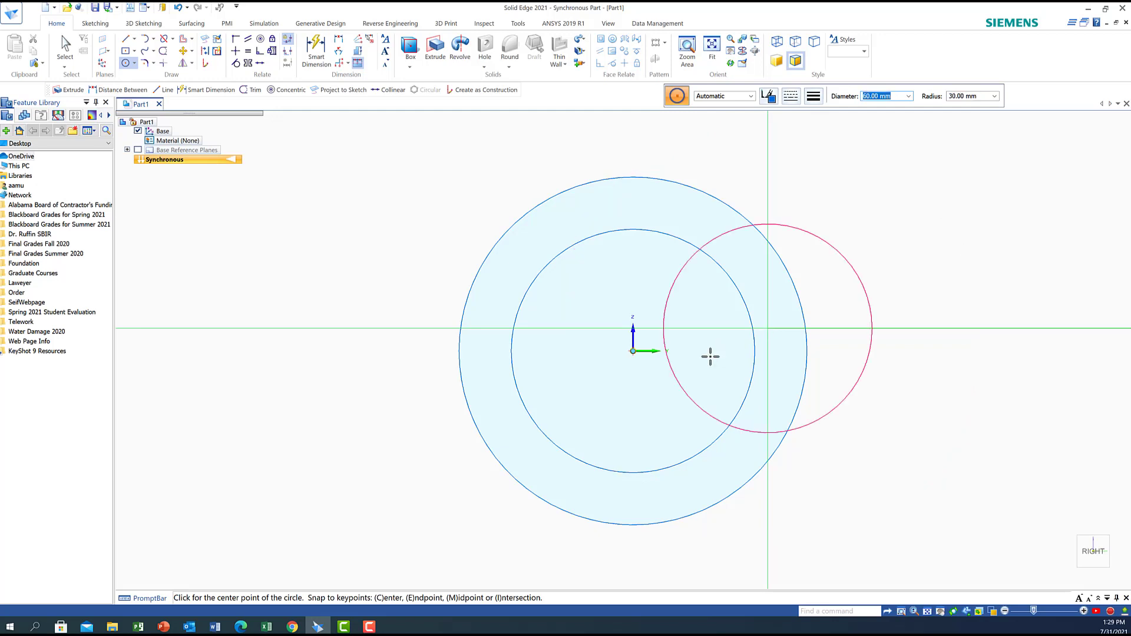
pyautogui.click(632, 352)
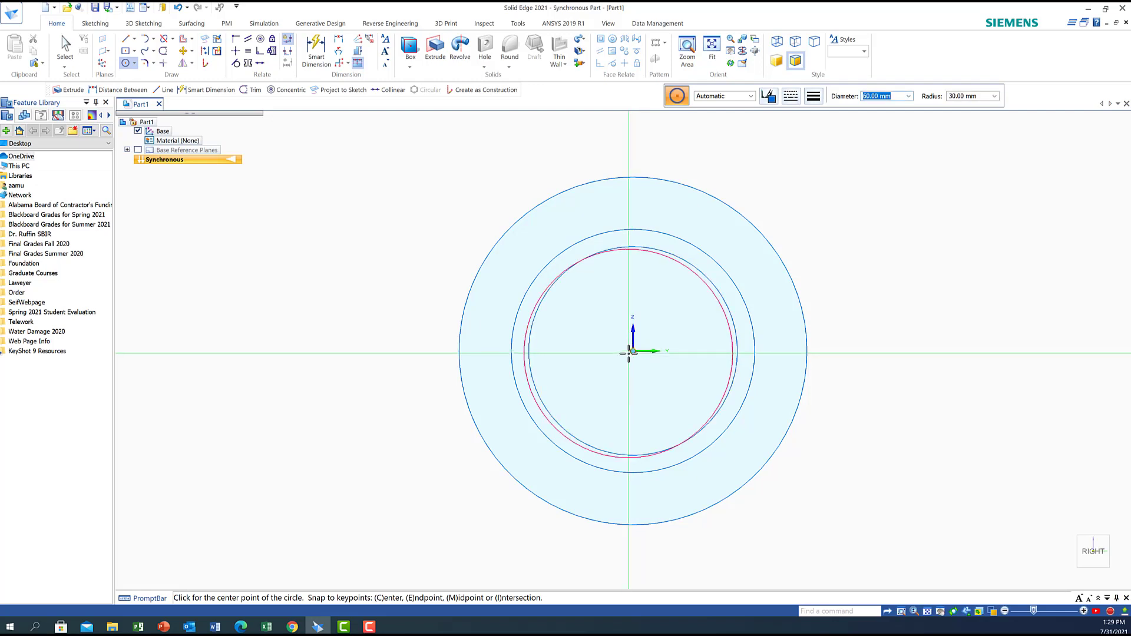
# Add a fourth circle with a 45 mm diameter centred on the origin and finish drawing circles.
pyautogui.write('45')
pyautogui.press('Return')
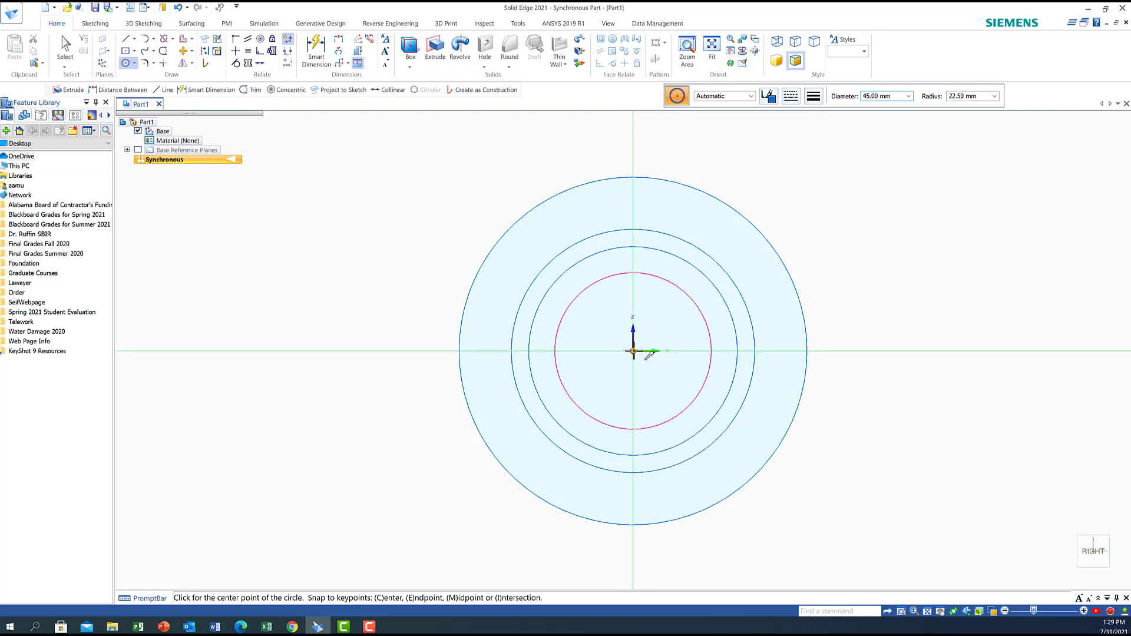
pyautogui.click(634, 352)
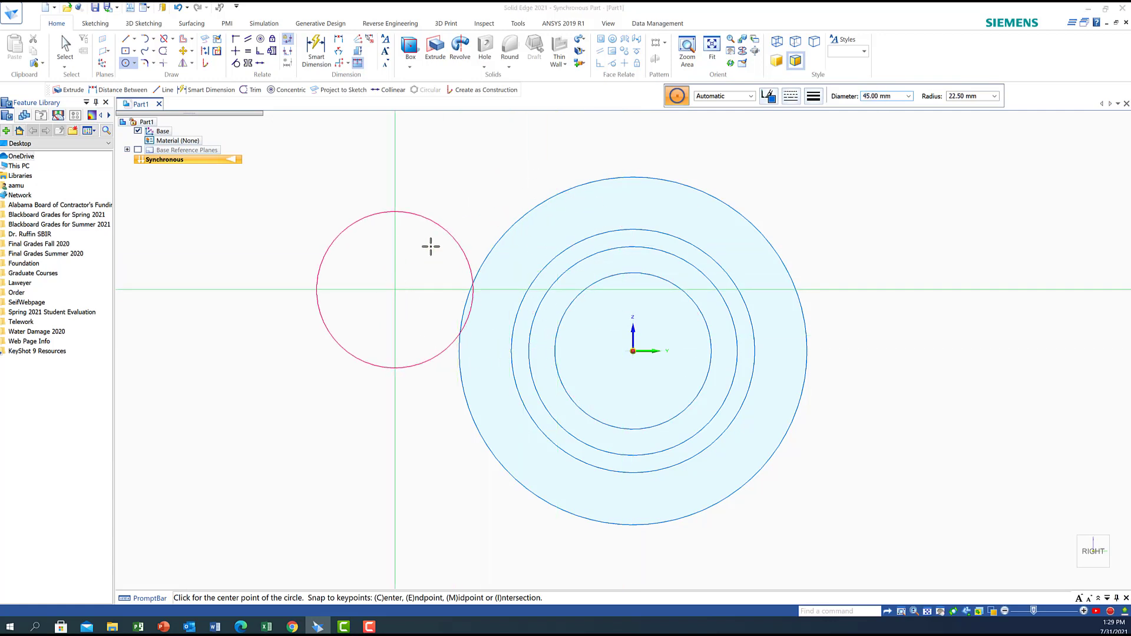
pyautogui.rightClick(472, 152)
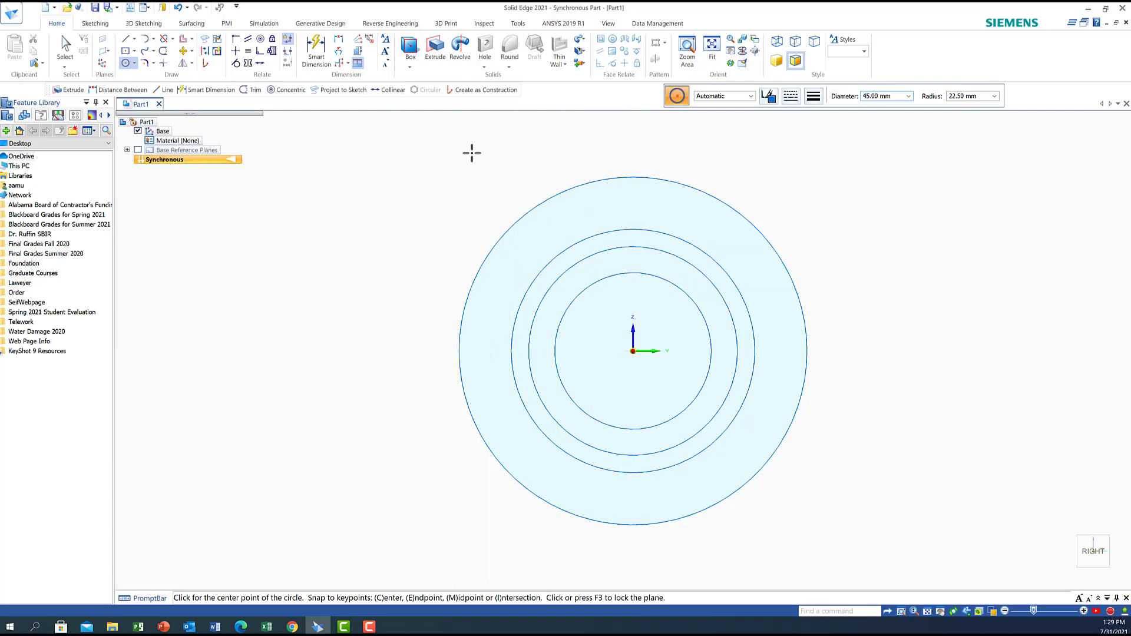
# Apply concentric relations between the 45 mm and 60 mm circles and between the 70 mm and 100 mm circles.
pyautogui.click(260, 39)
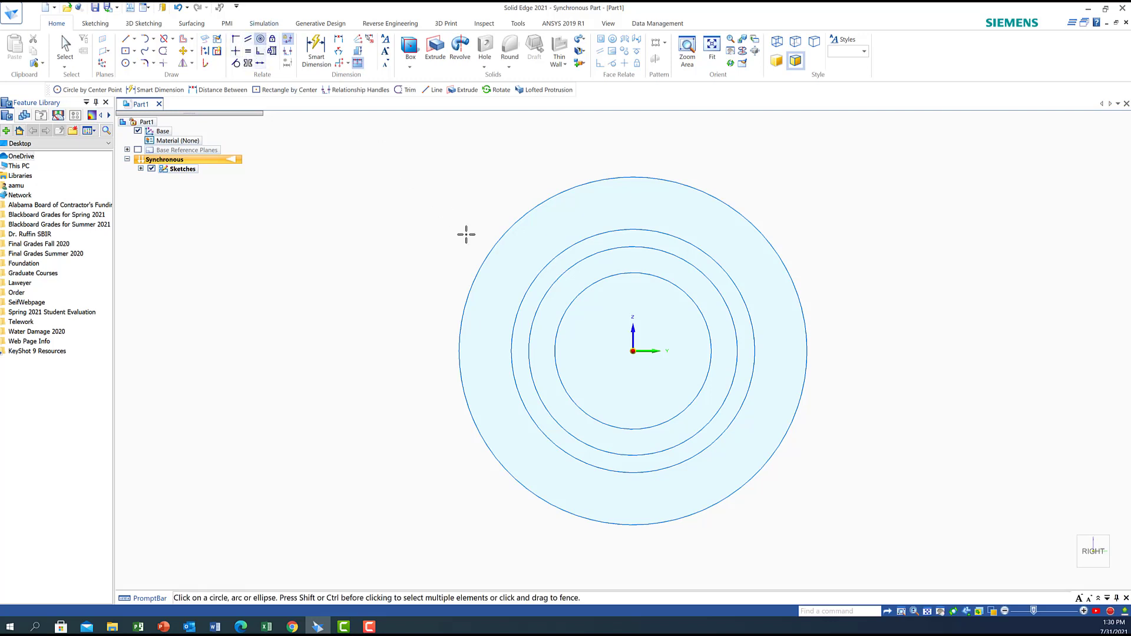
pyautogui.click(618, 274)
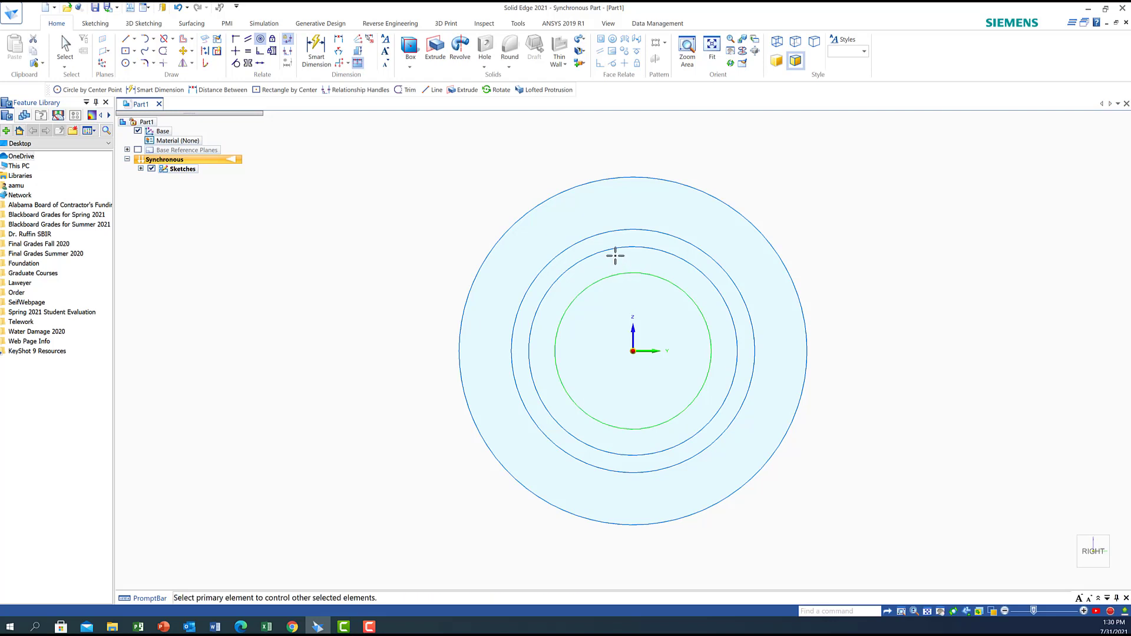
pyautogui.click(613, 247)
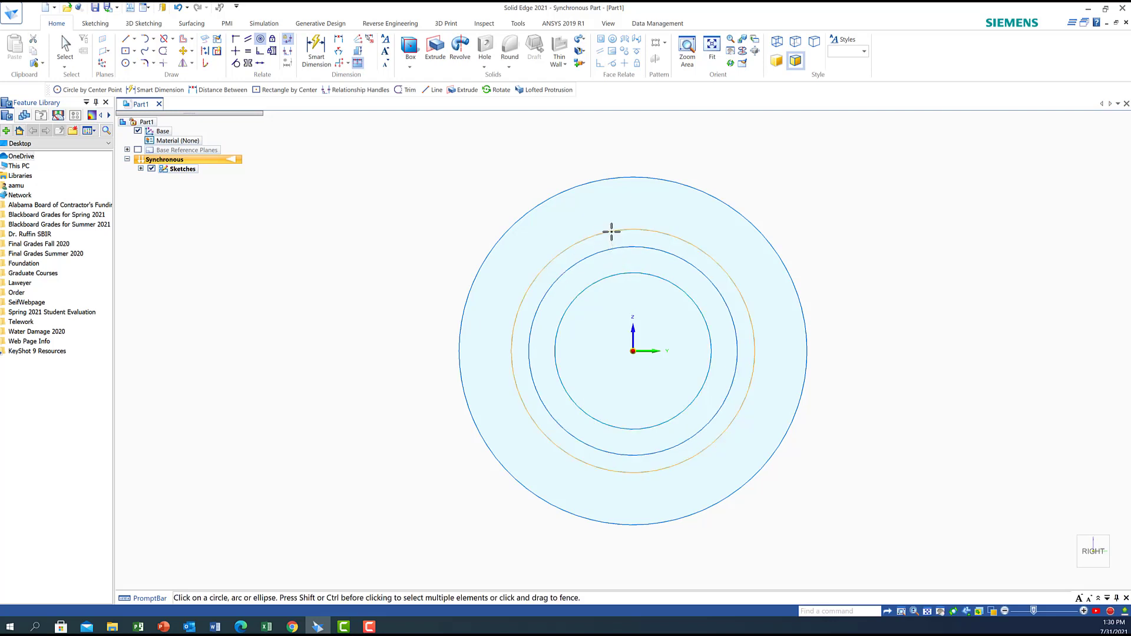
pyautogui.click(612, 232)
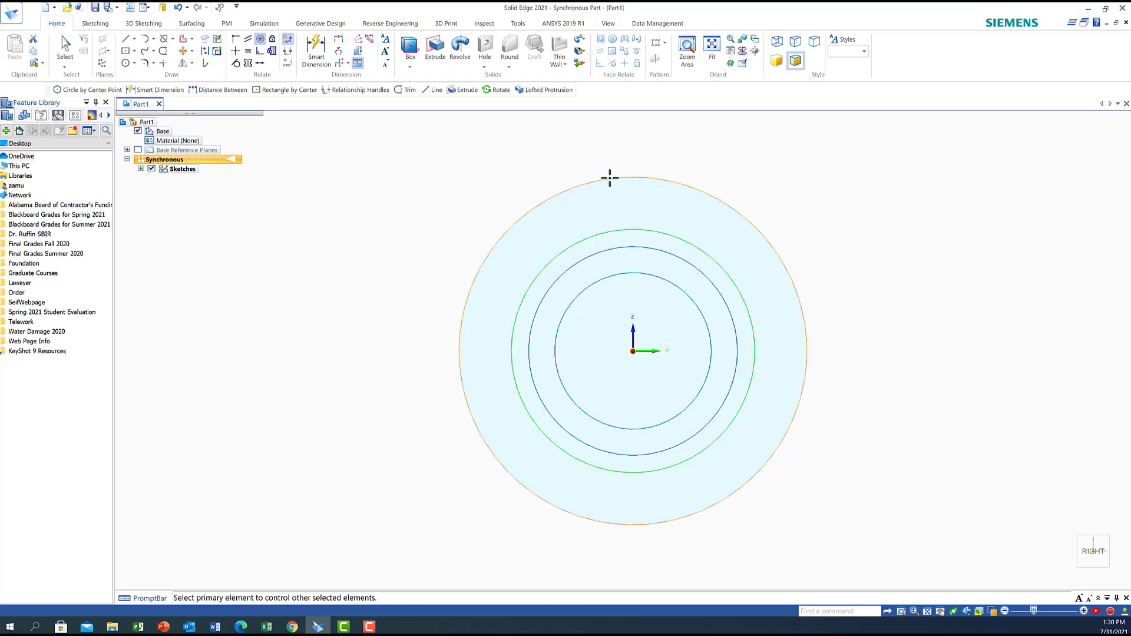
pyautogui.click(609, 179)
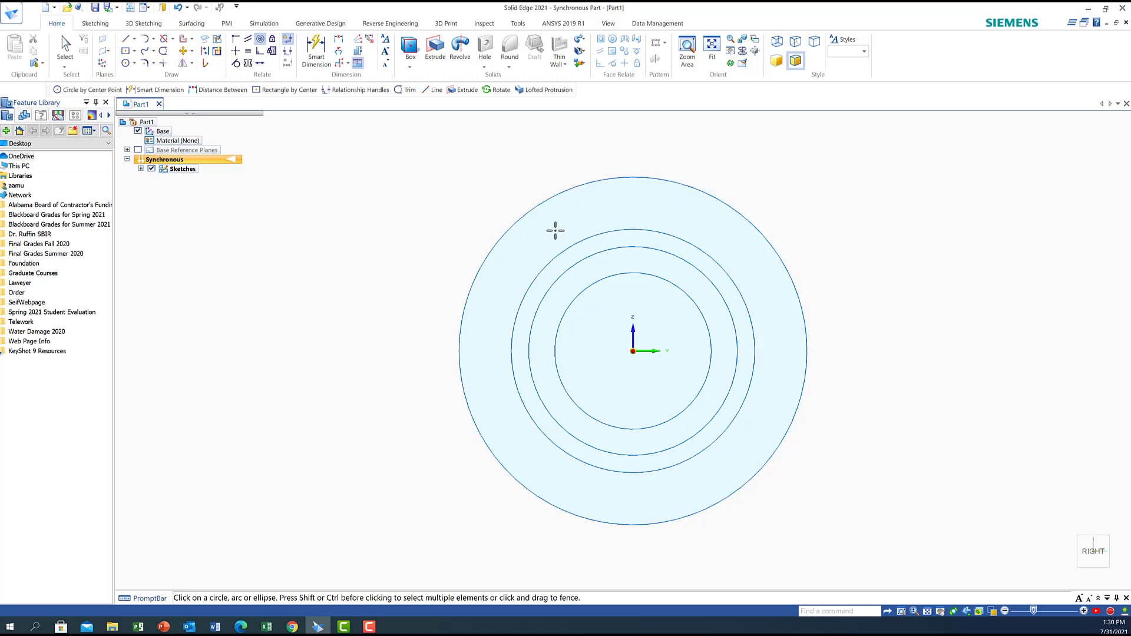
# Extrude the ring region between the 45 mm and 60 mm circles by 4 mm, using Face selection in the isometric view.
pyautogui.moveTo(1069, 543)
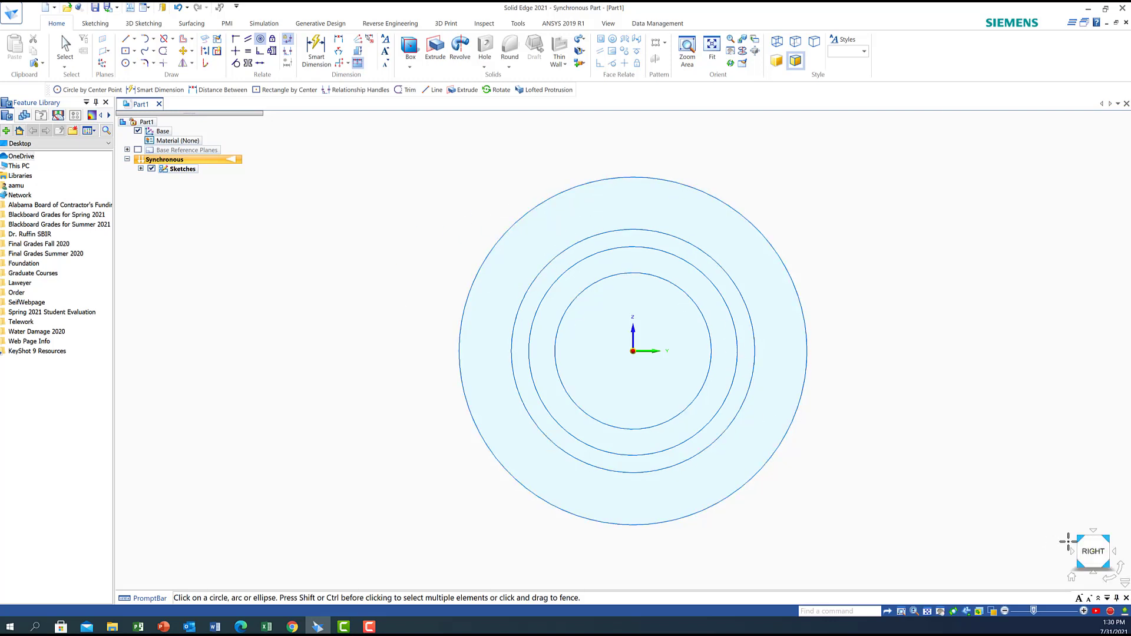
pyautogui.click(1070, 579)
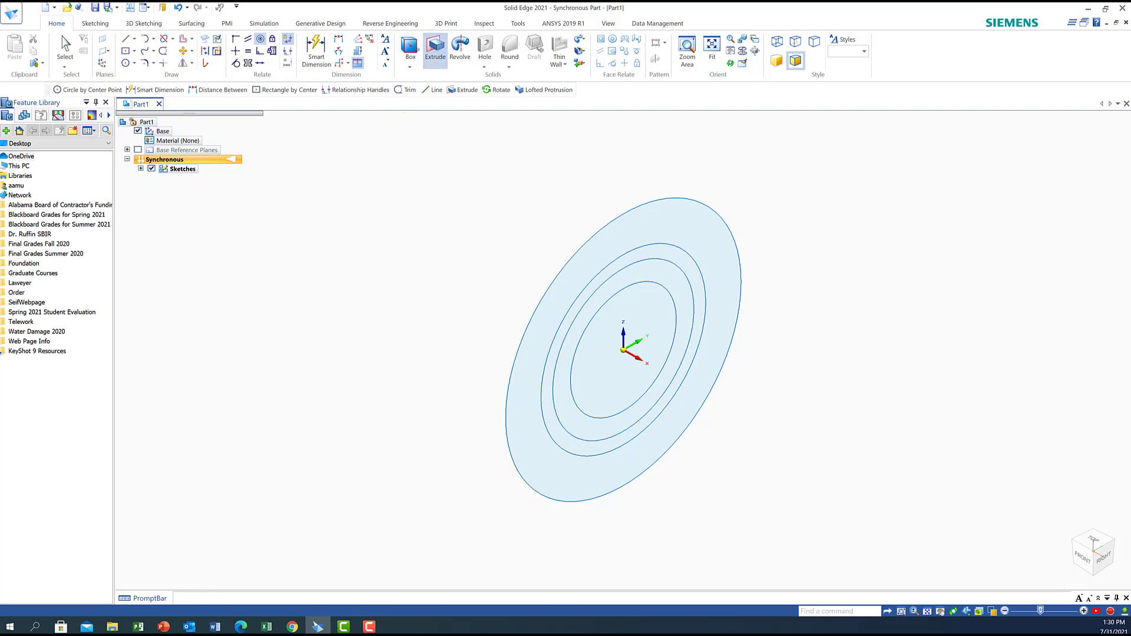
pyautogui.click(436, 47)
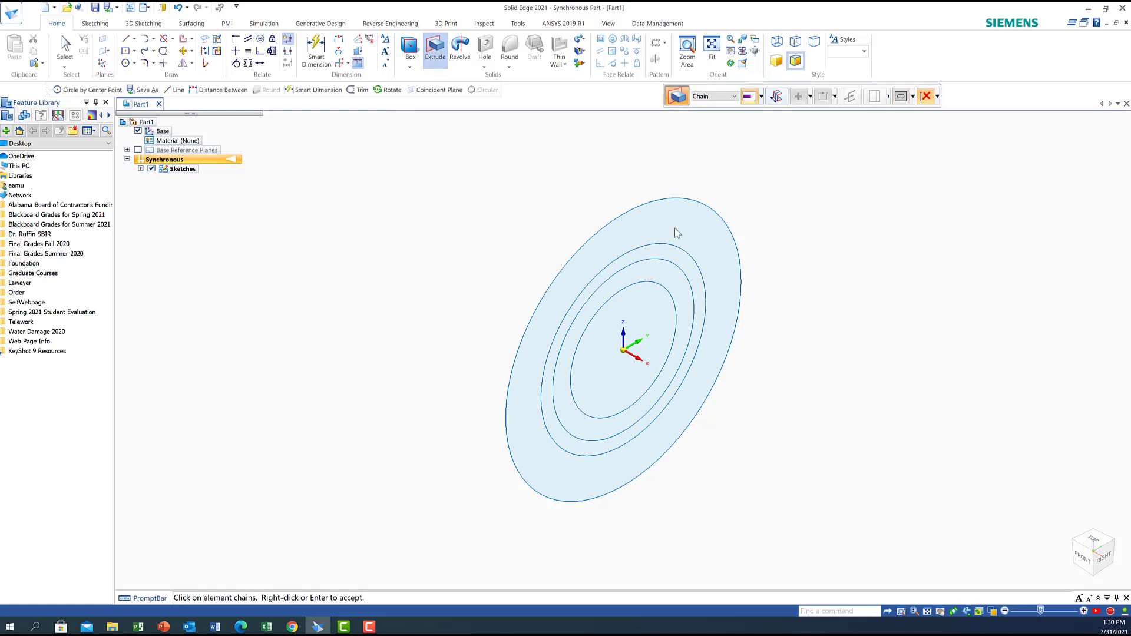
pyautogui.click(736, 98)
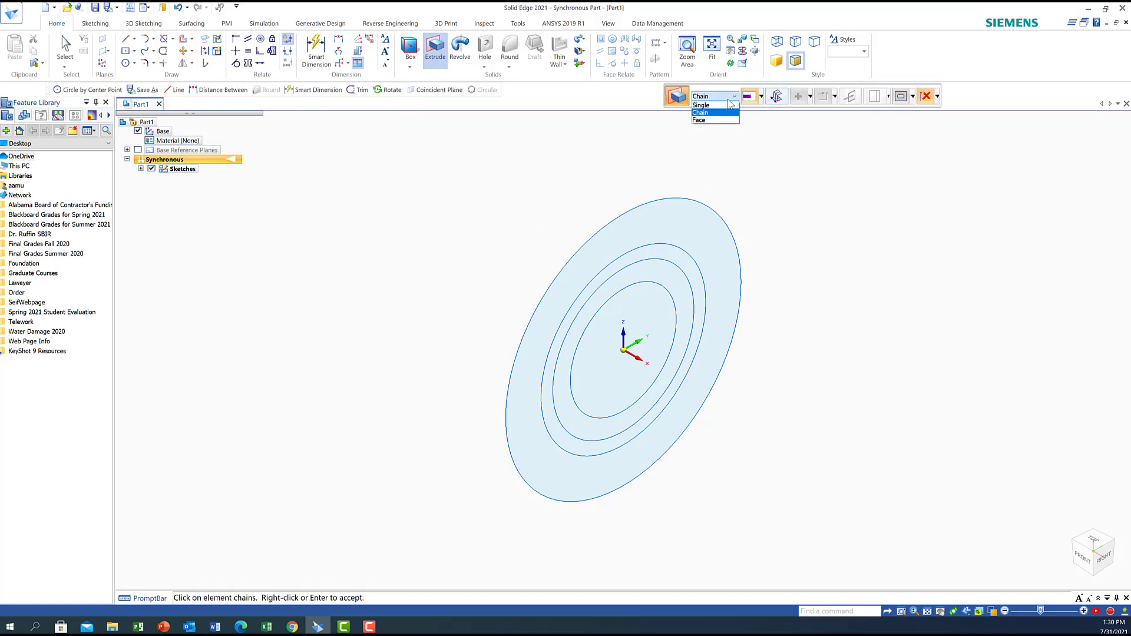
pyautogui.click(702, 115)
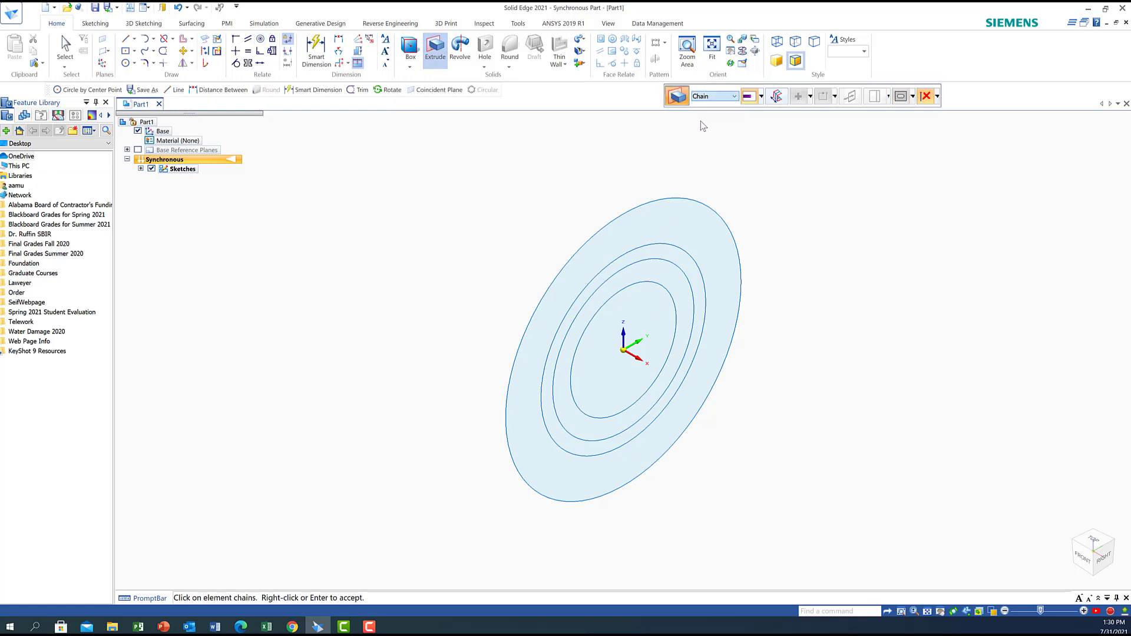
pyautogui.click(625, 276)
pyautogui.rightClick(625, 276)
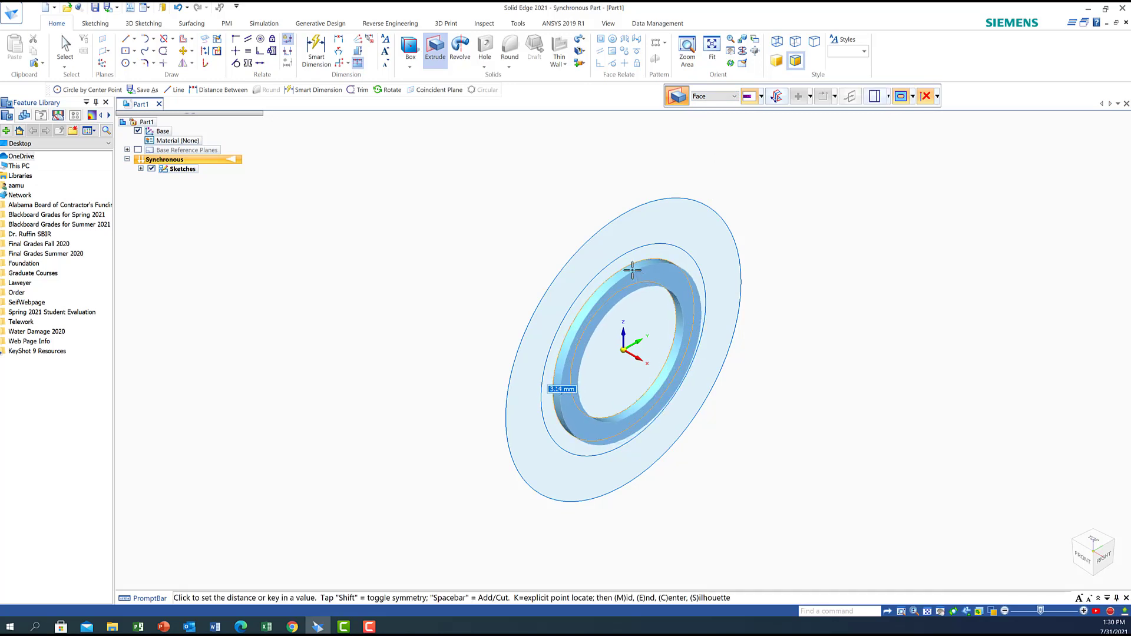
pyautogui.write('4')
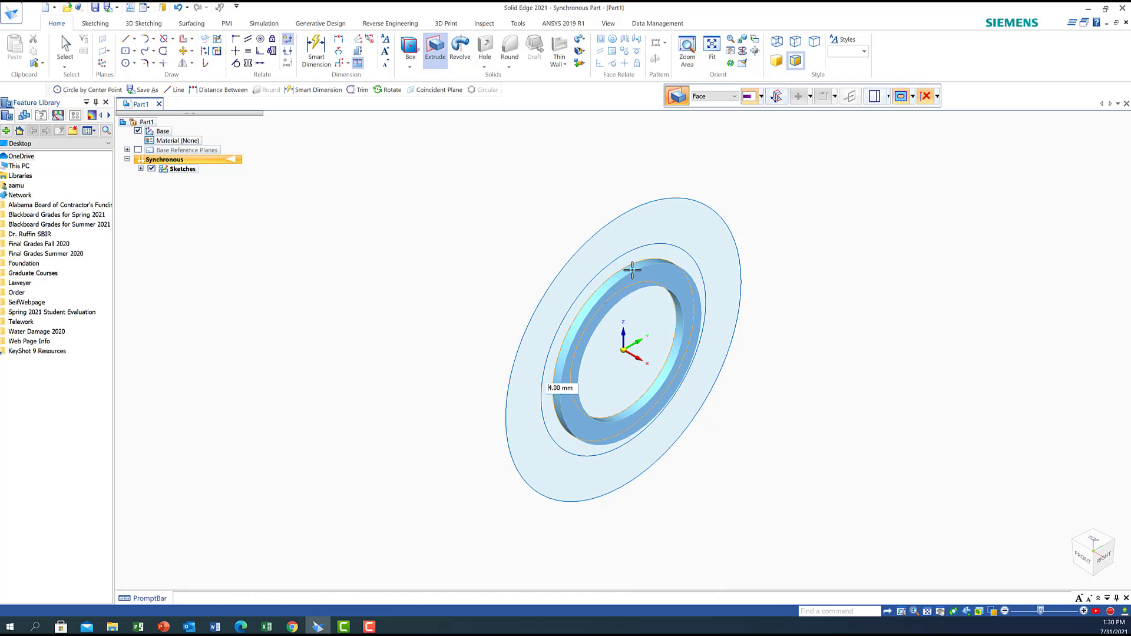
pyautogui.press('Return')
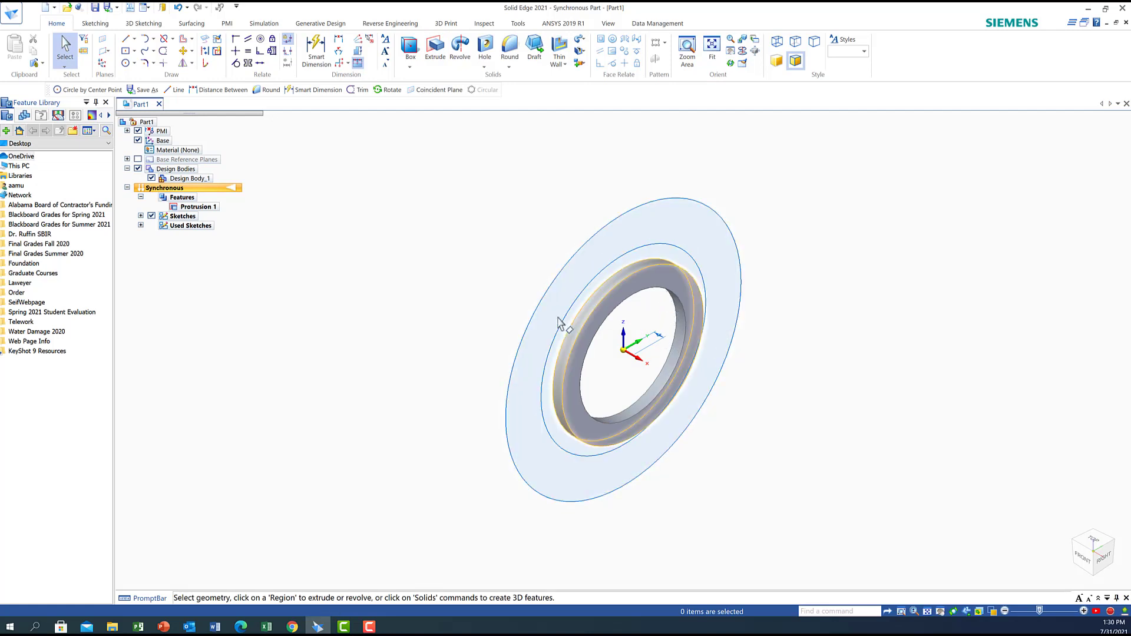
# Restore the used sketch that holds the 45 mm and 60 mm circles.
pyautogui.click(141, 225)
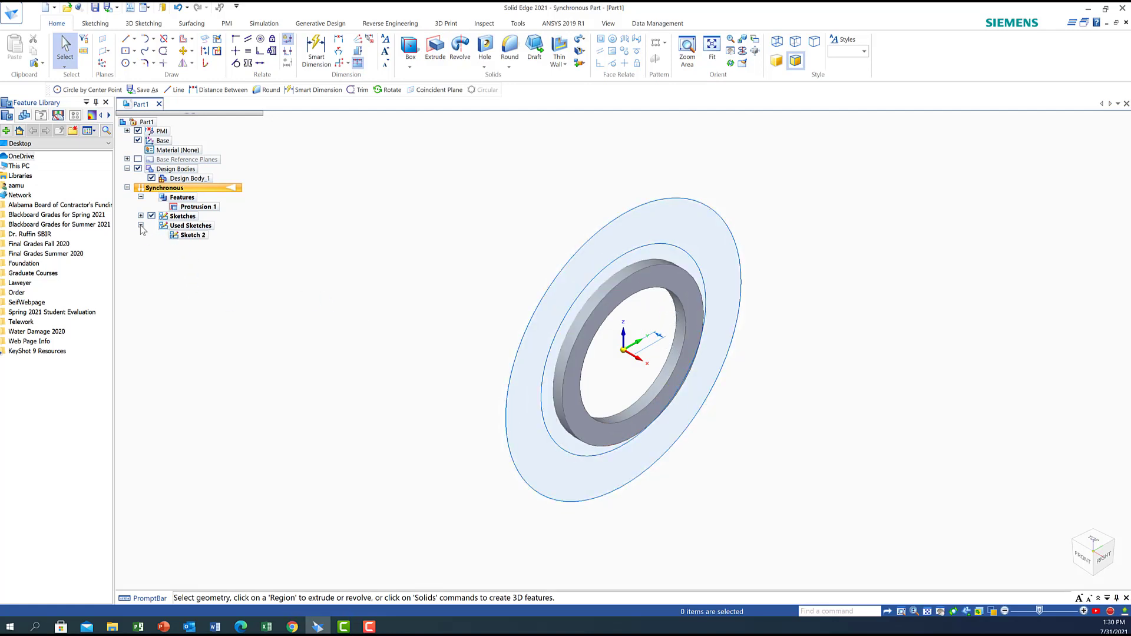
pyautogui.click(189, 236)
pyautogui.rightClick(188, 235)
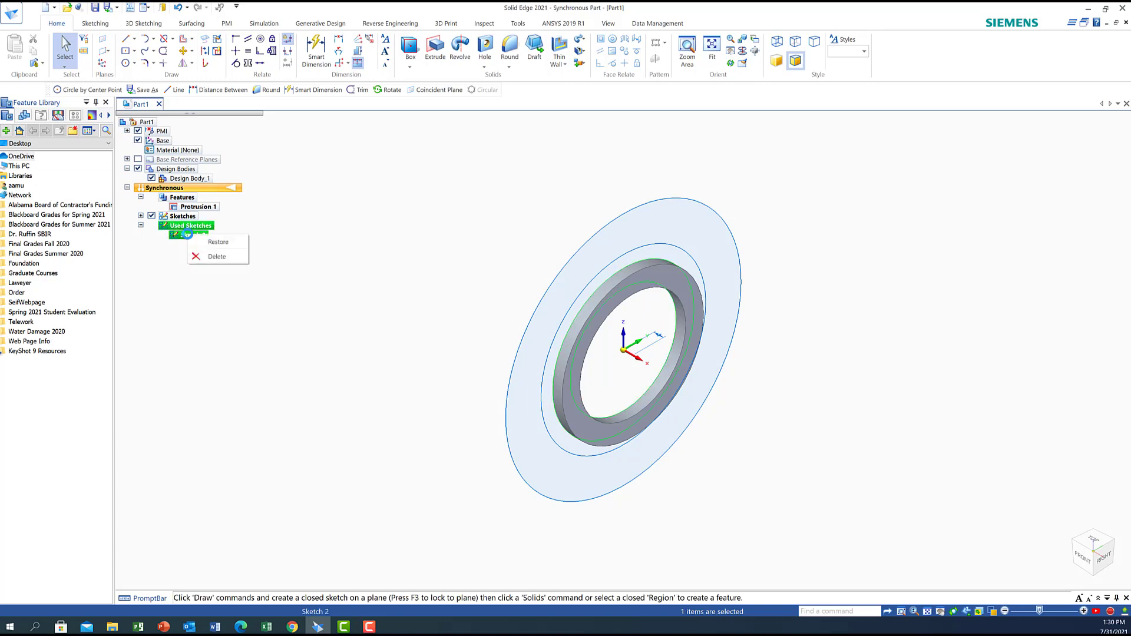
pyautogui.click(217, 241)
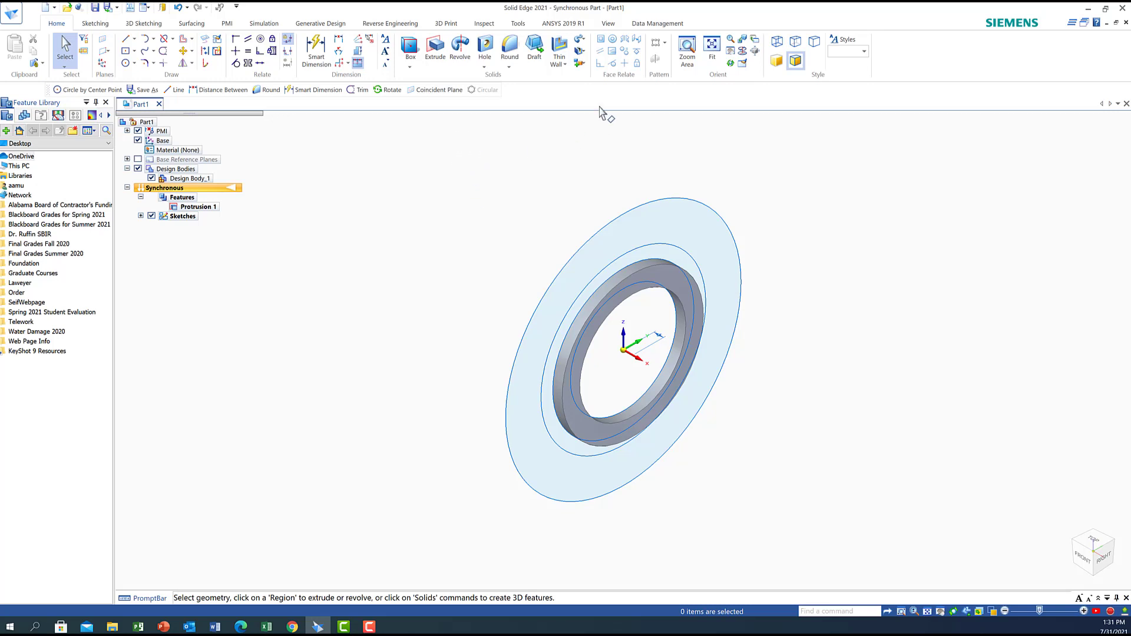
# Extrude the 45 mm circle by 24 mm towards the front of the ring, using Chain selection.
pyautogui.click(436, 49)
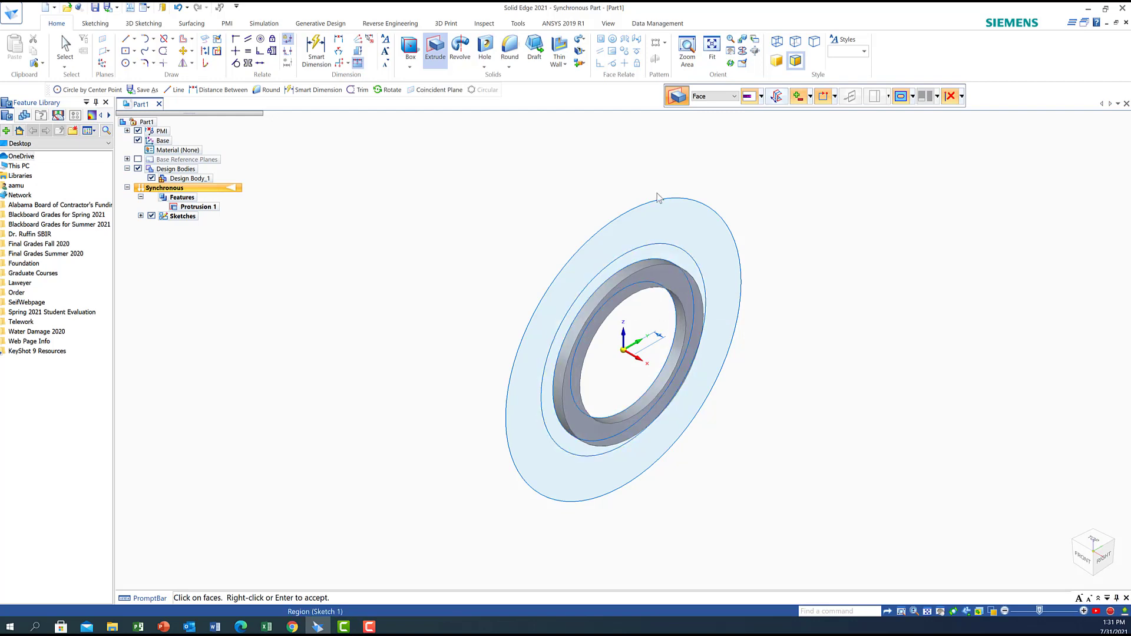
pyautogui.click(735, 96)
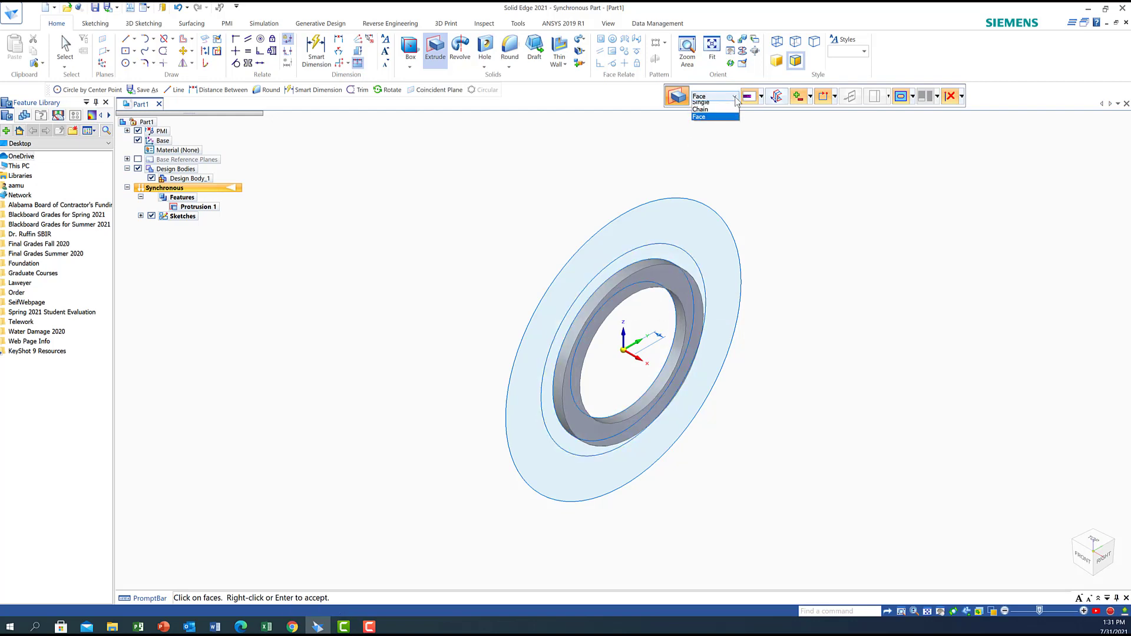
pyautogui.click(710, 115)
pyautogui.click(676, 314)
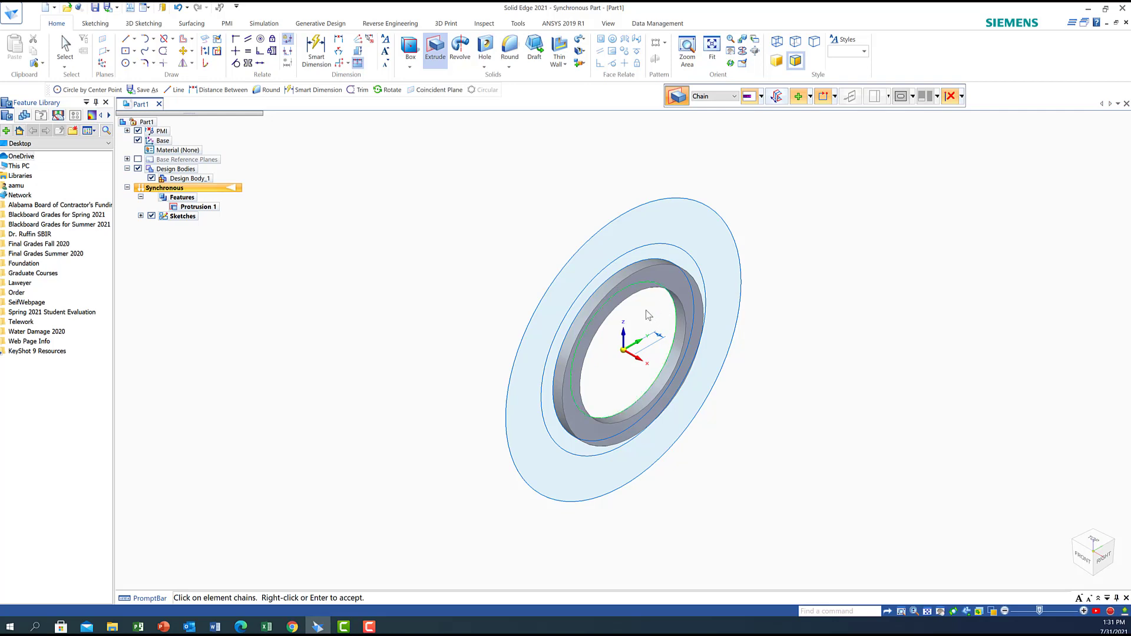
pyautogui.rightClick(648, 315)
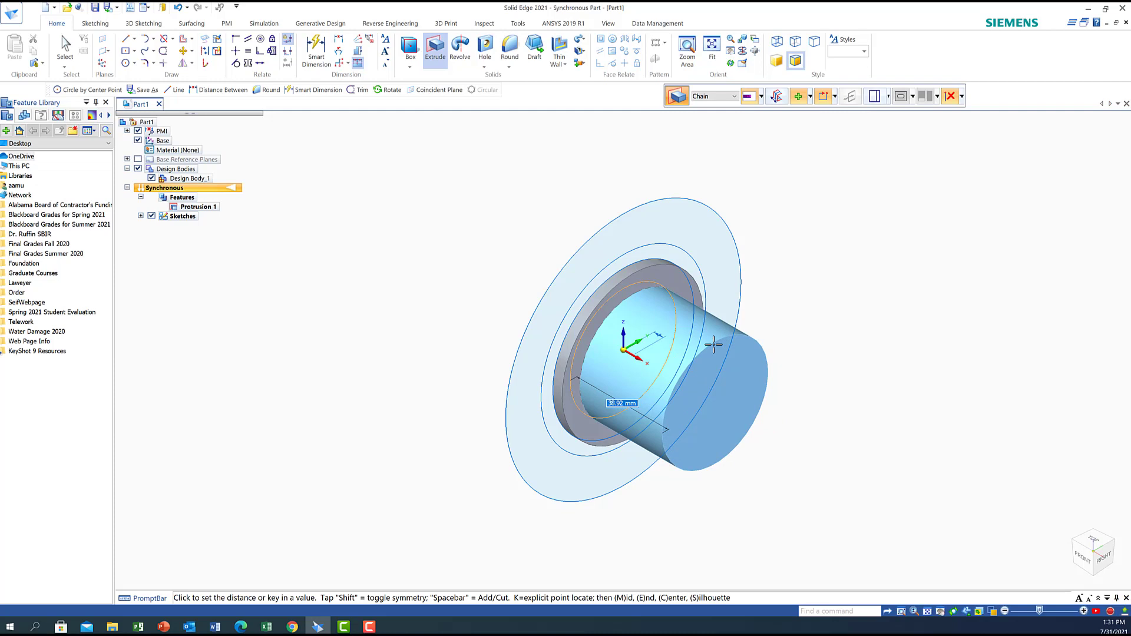
pyautogui.write('24')
pyautogui.press('Return')
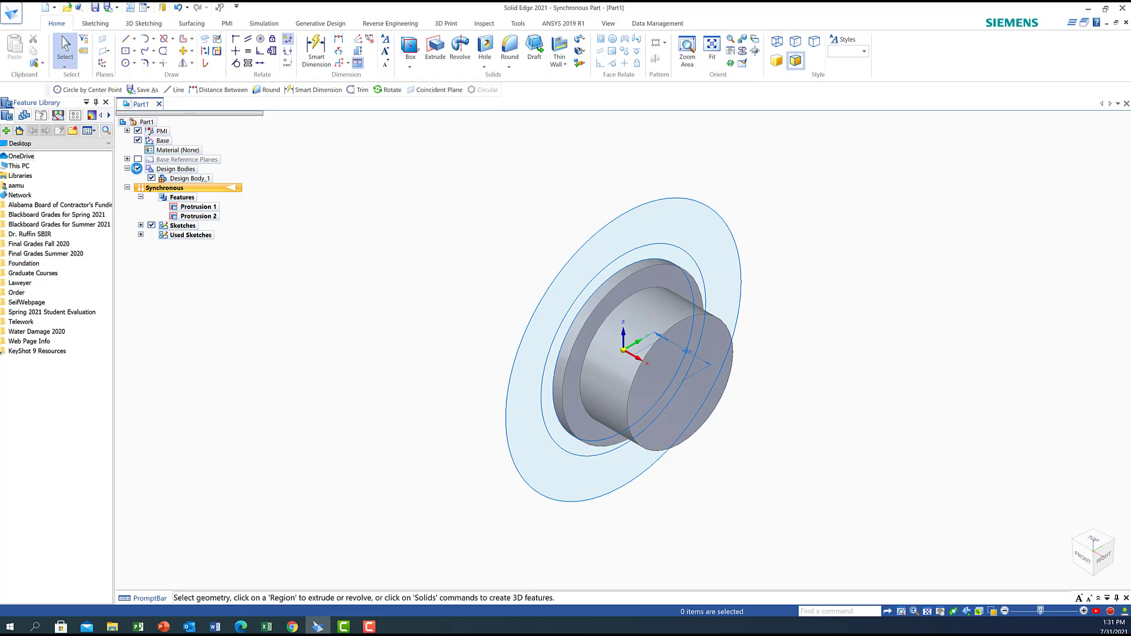
# Hide the design bodies and delete the restored 60 mm circle from the sketch.
pyautogui.click(136, 169)
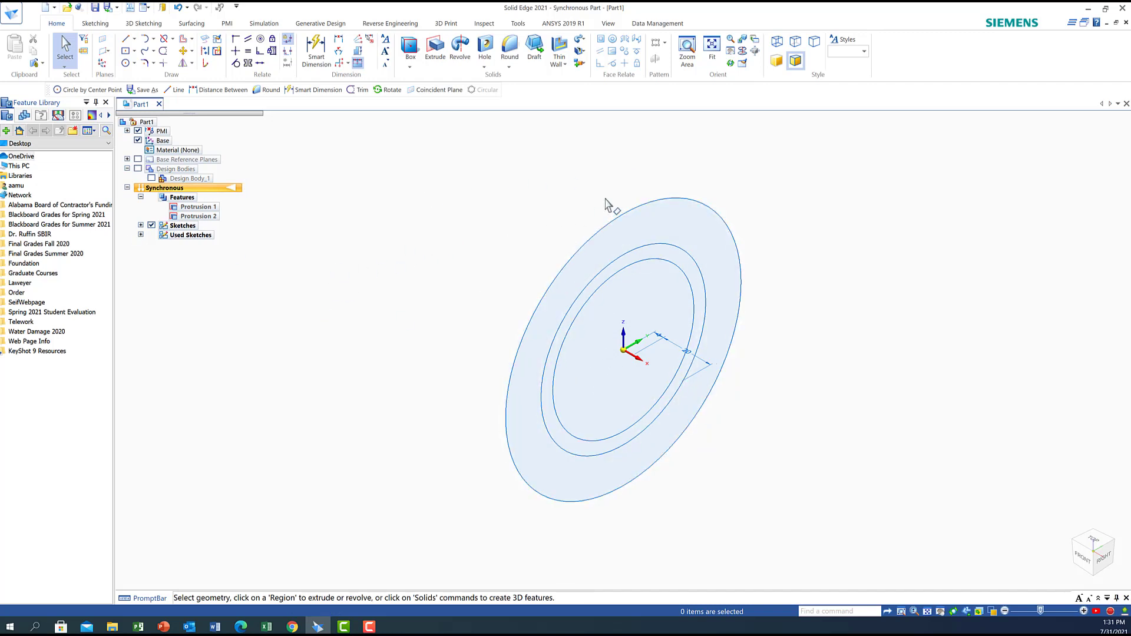
pyautogui.click(634, 269)
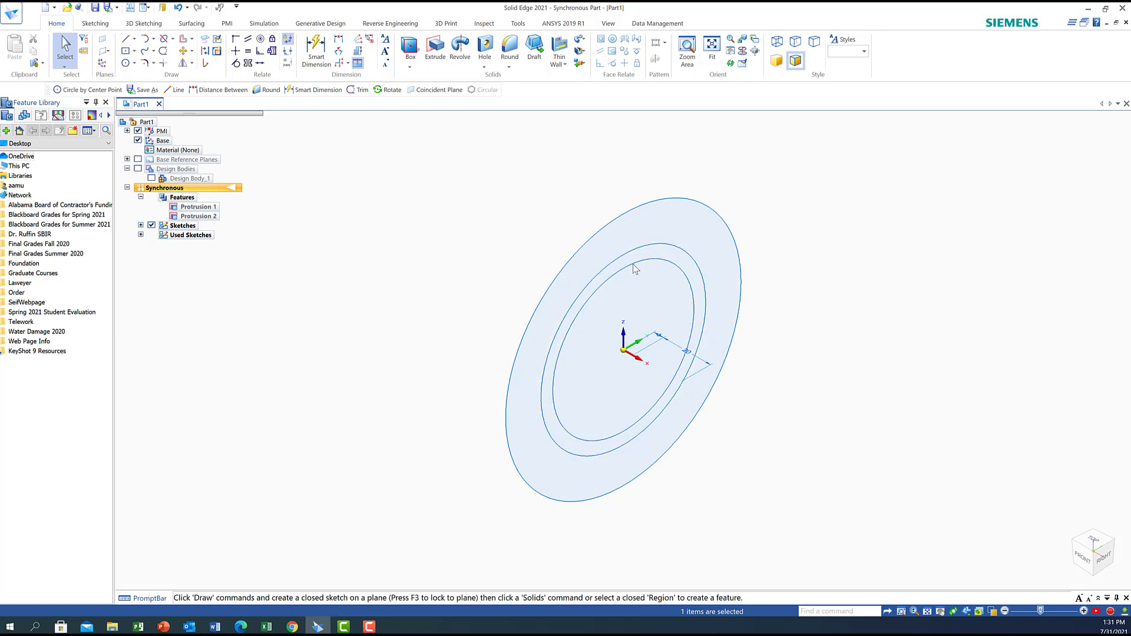
pyautogui.press('Escape')
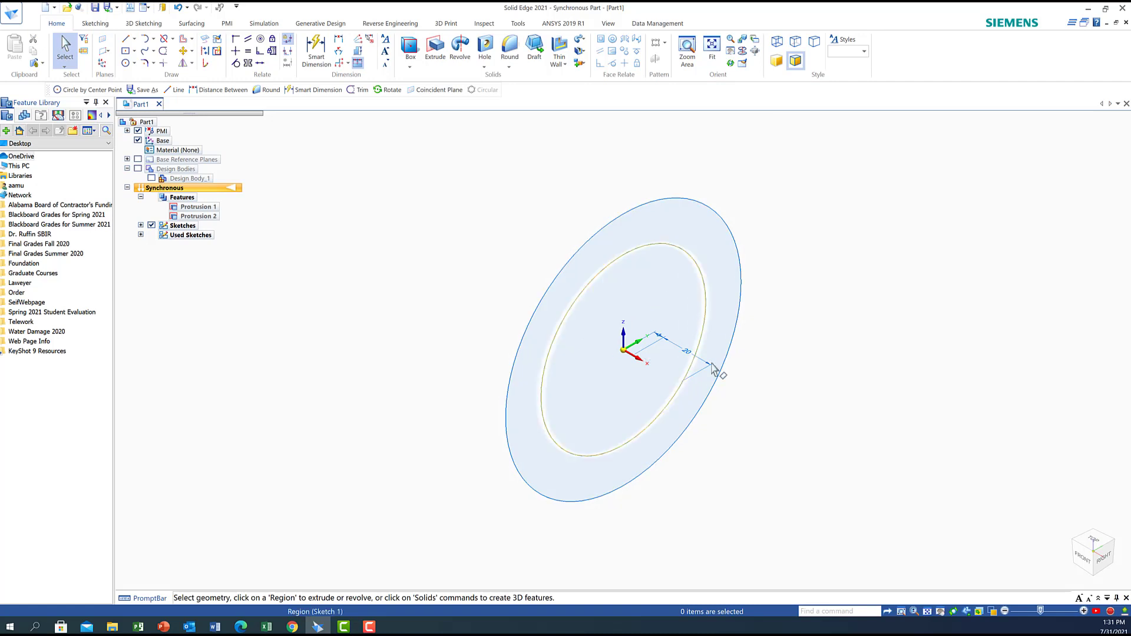
# In the right view, lock the sketch plane and draw a vertical line about 53 mm long from above the 100 mm circle to the origin.
pyautogui.click(1107, 561)
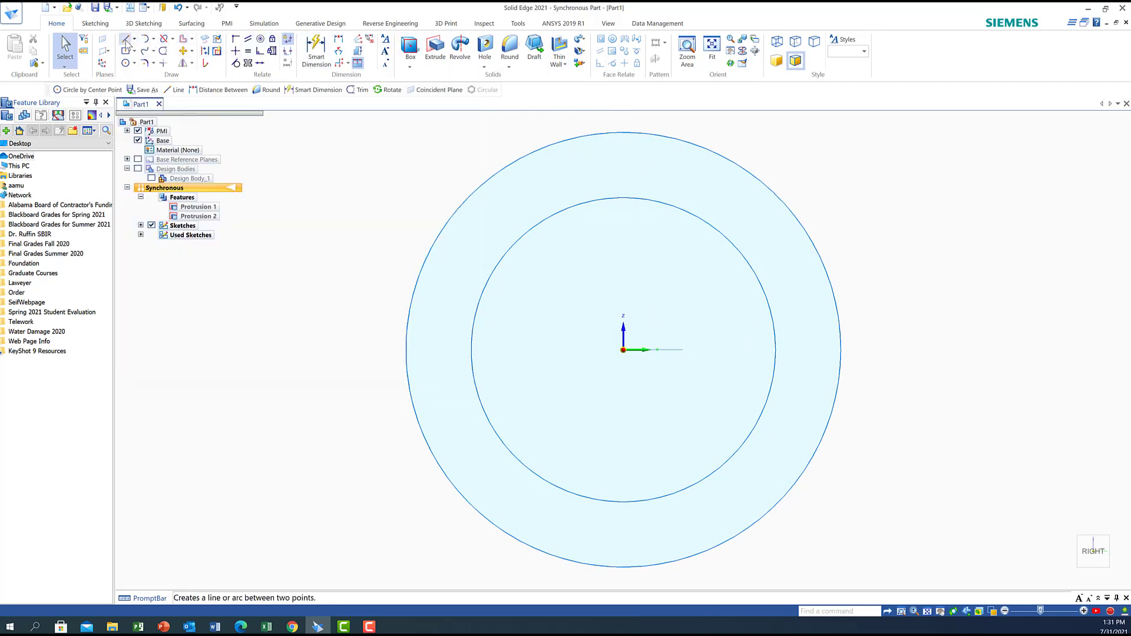
pyautogui.click(126, 39)
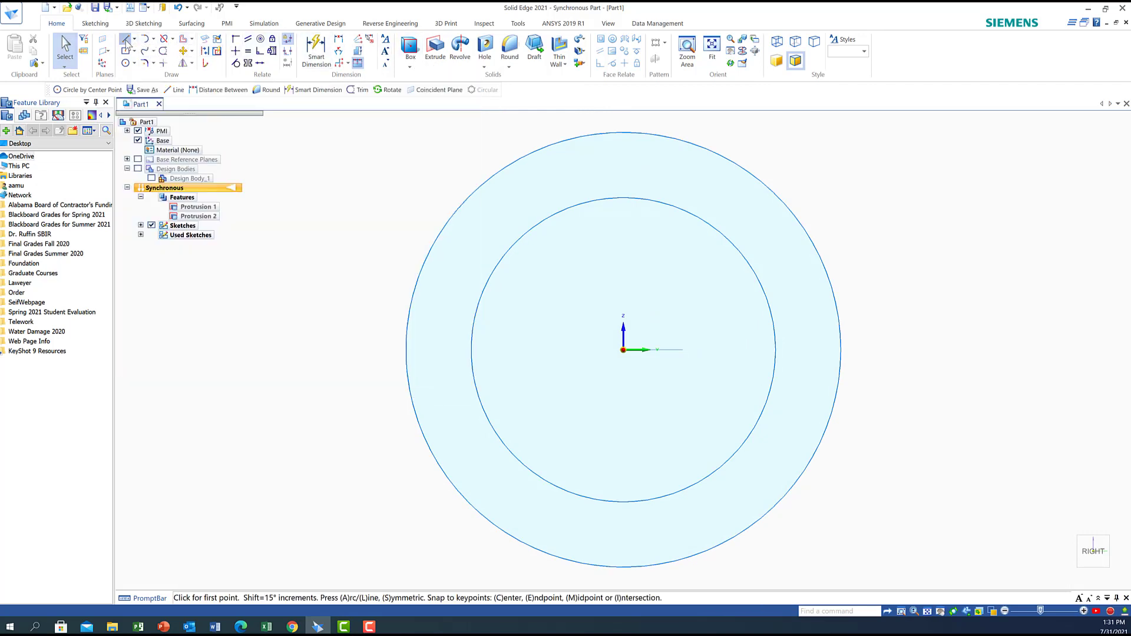
pyautogui.click(205, 52)
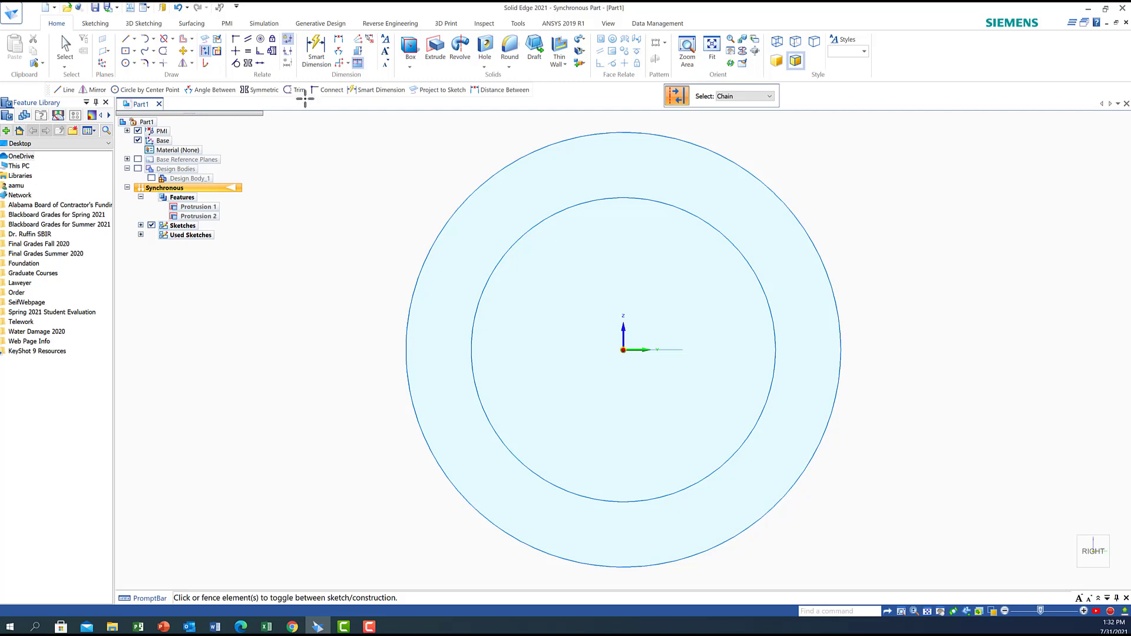
pyautogui.click(125, 40)
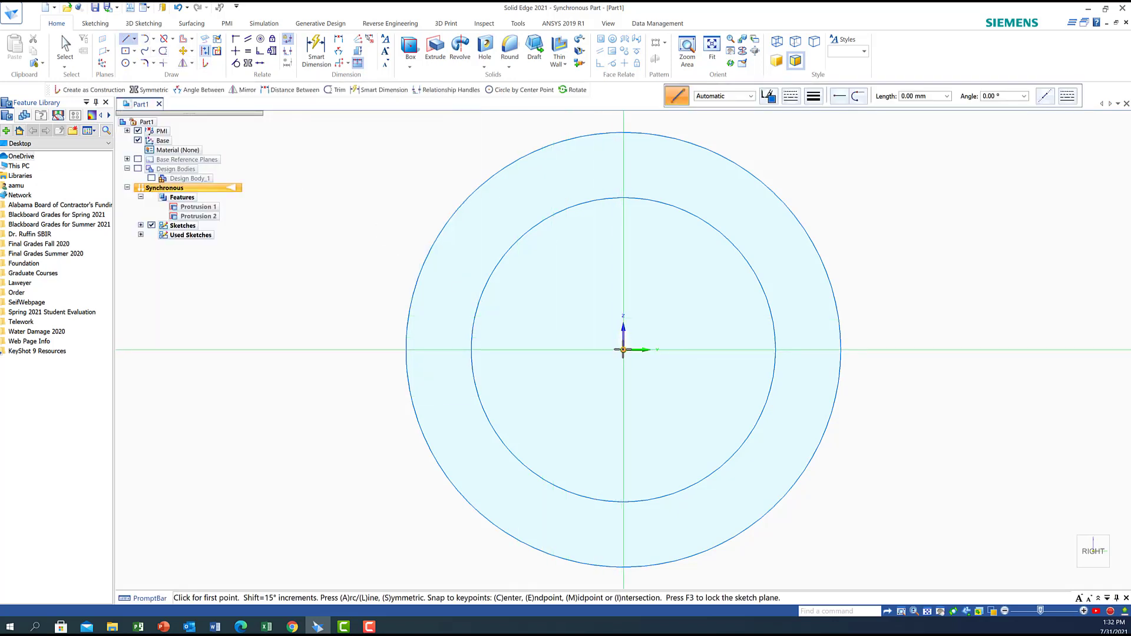
pyautogui.press('F3')
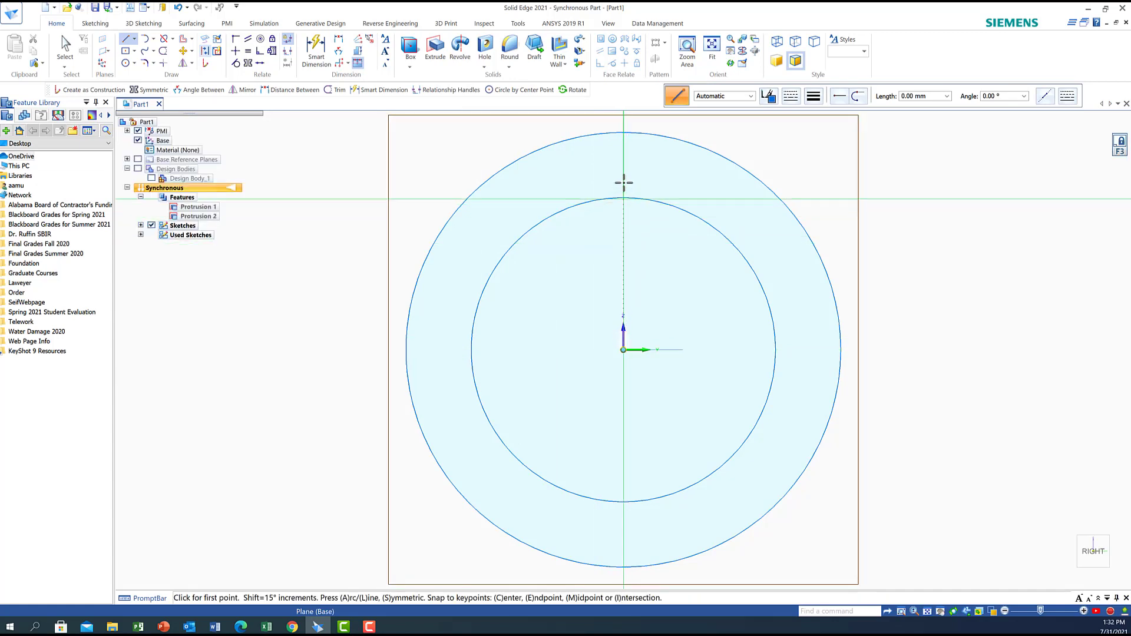
pyautogui.click(625, 120)
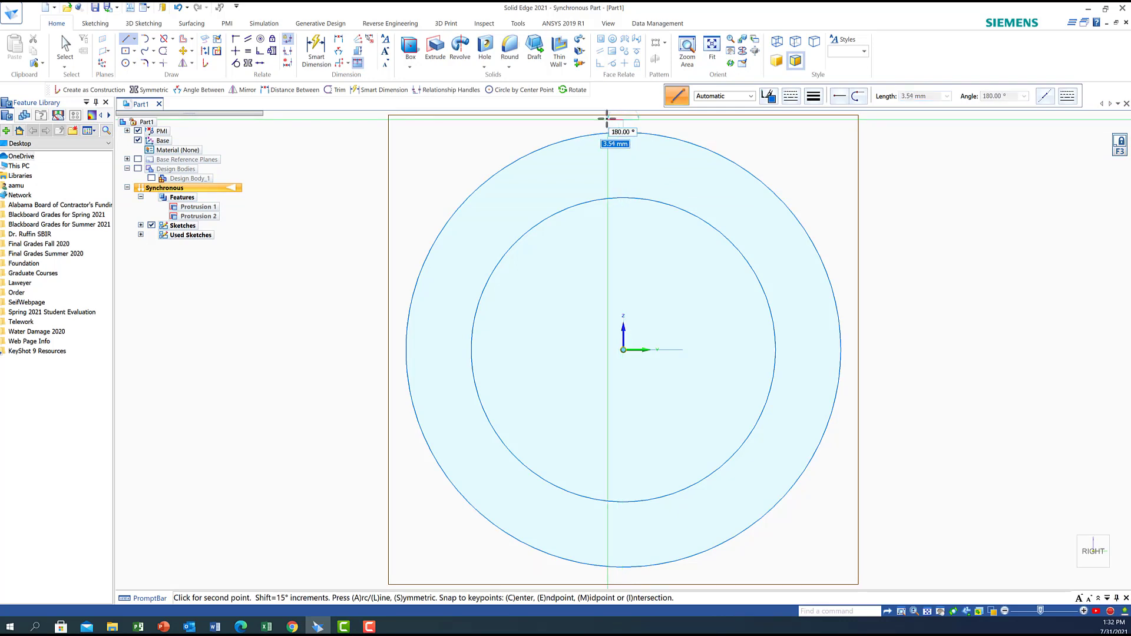
pyautogui.click(623, 350)
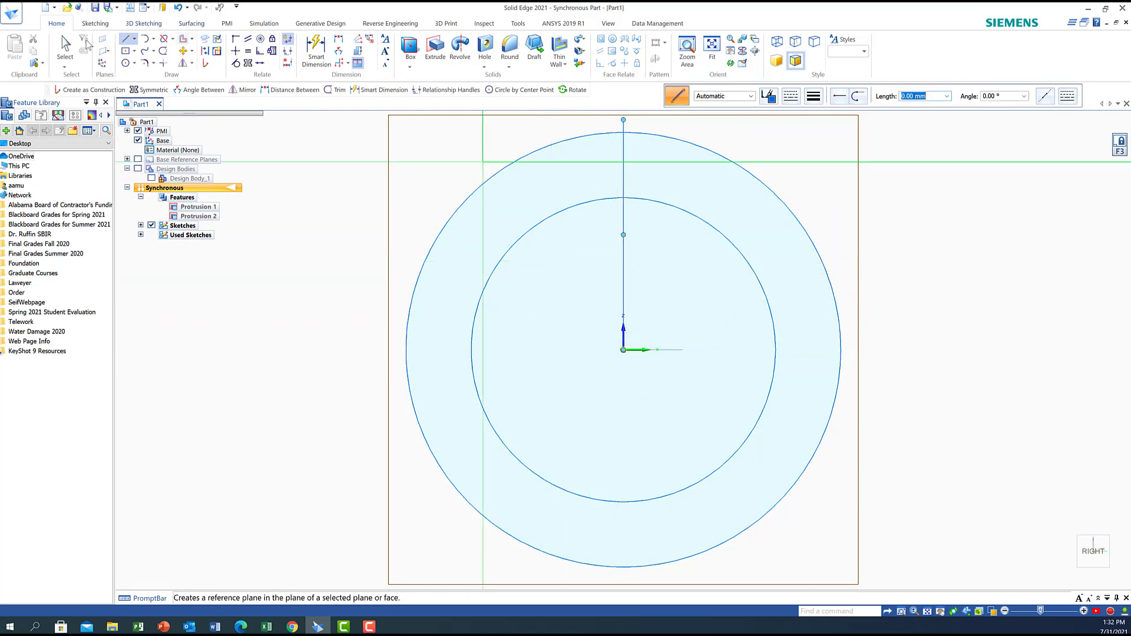
pyautogui.click(64, 45)
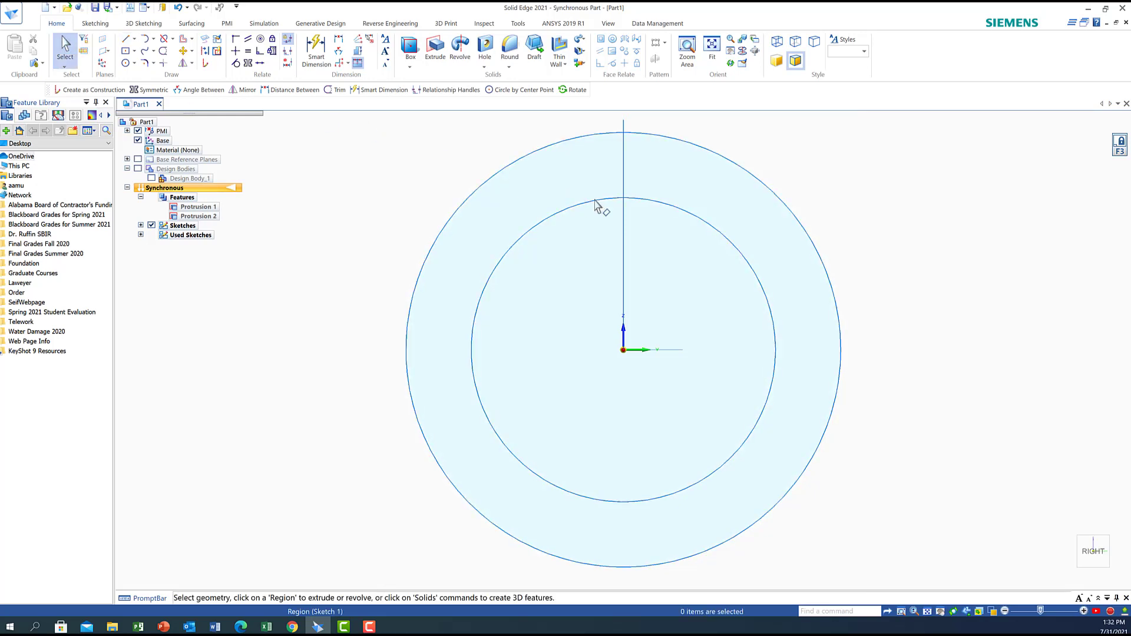
# Try to convert the vertical line through the origin into construction geometry.
pyautogui.click(623, 145)
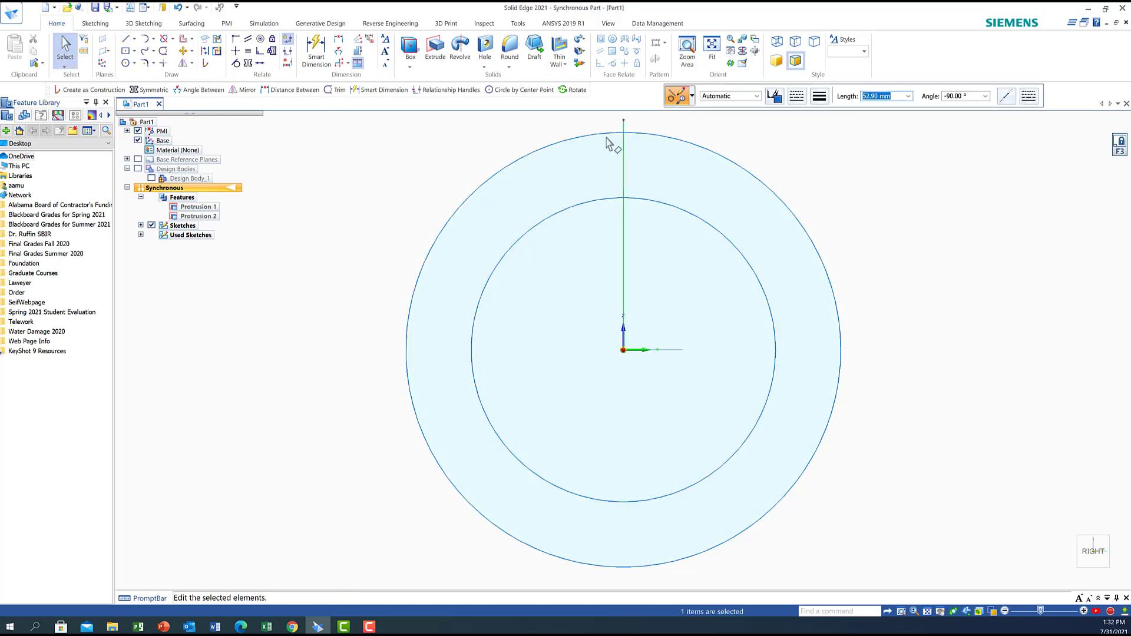
pyautogui.click(204, 63)
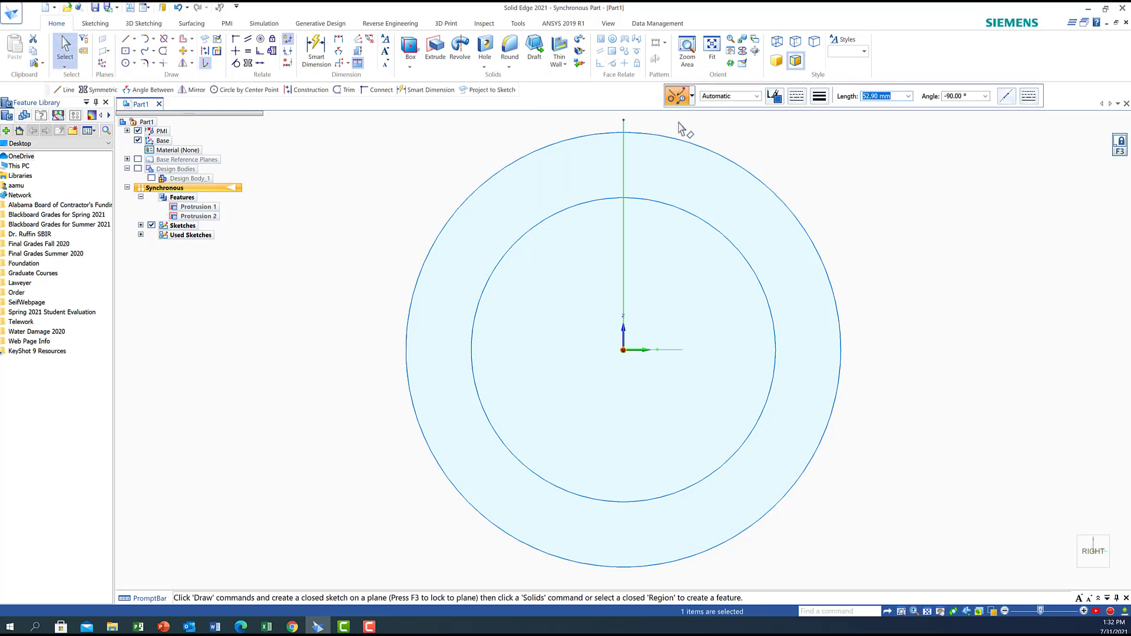
pyautogui.click(337, 132)
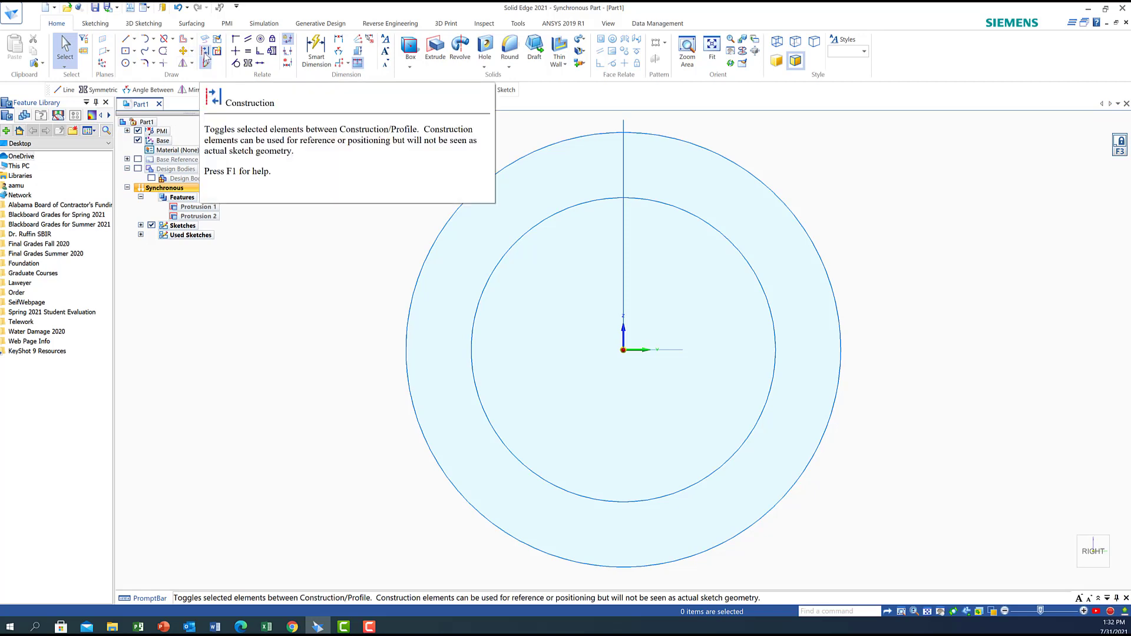
pyautogui.click(623, 171)
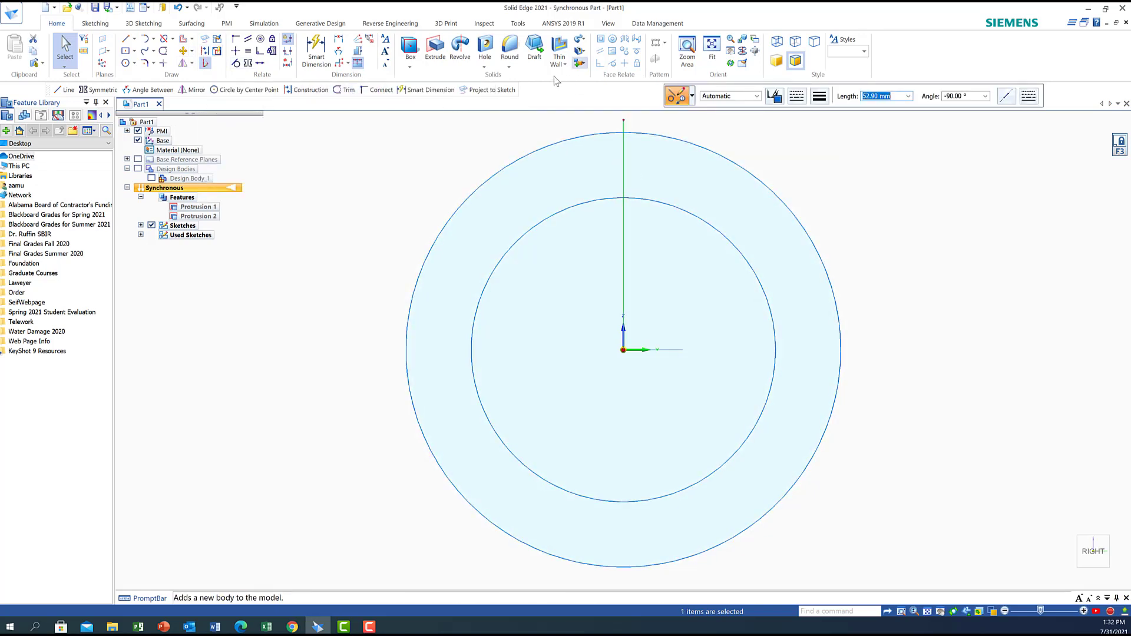
# Draw two short vertical lines about 5 mm long across the 100 mm circle, one on each side of the vertical centre line.
pyautogui.click(124, 40)
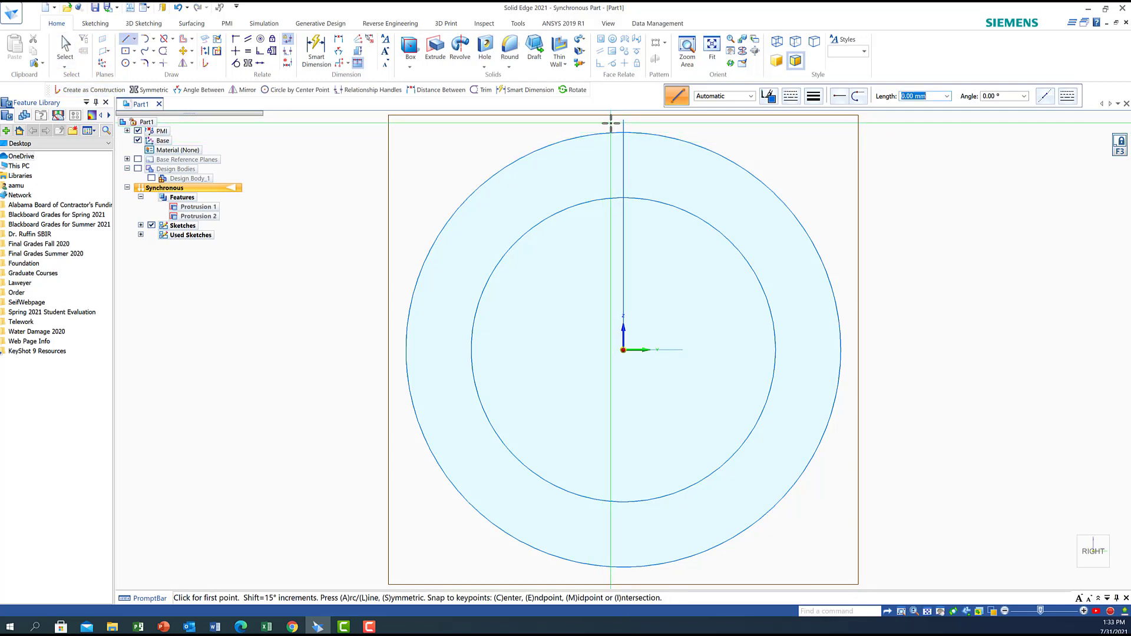
pyautogui.click(611, 123)
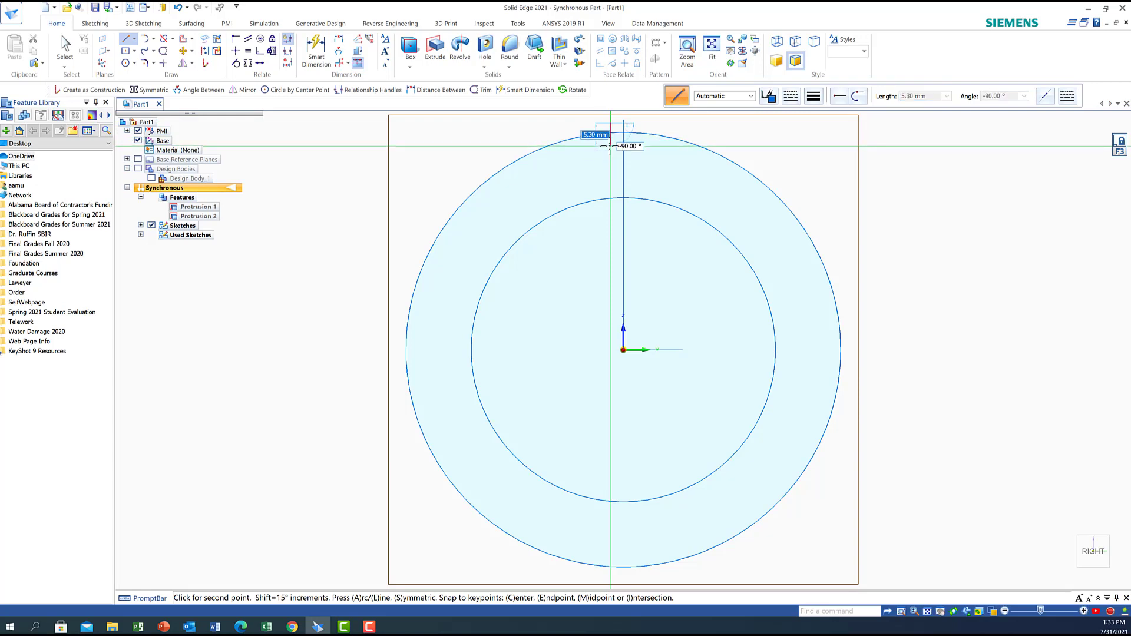
pyautogui.click(610, 146)
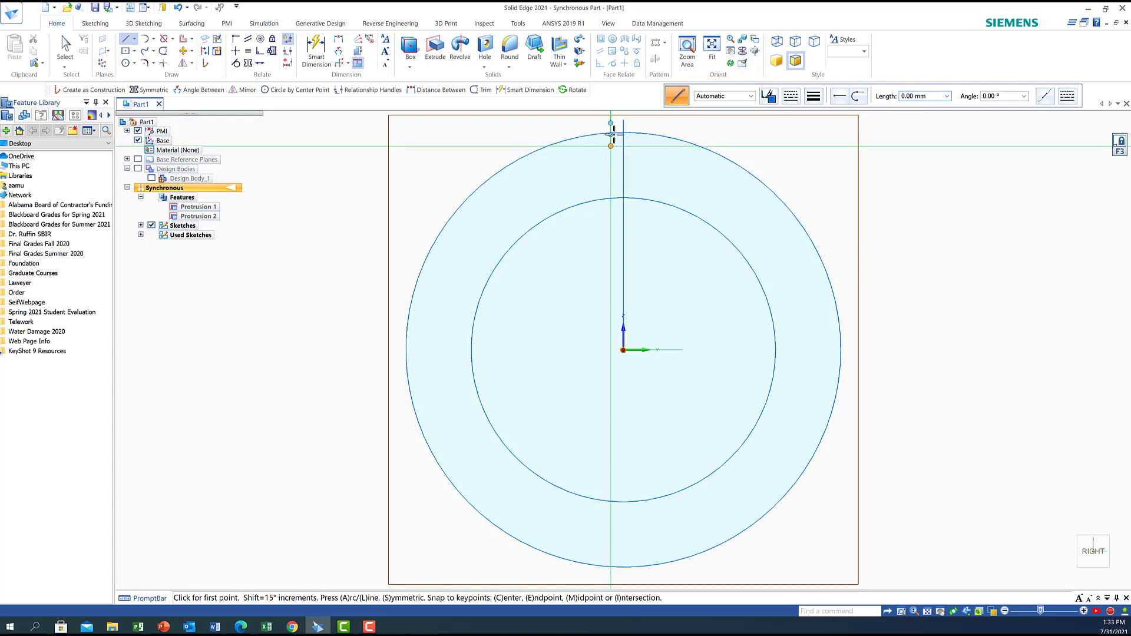
pyautogui.click(641, 122)
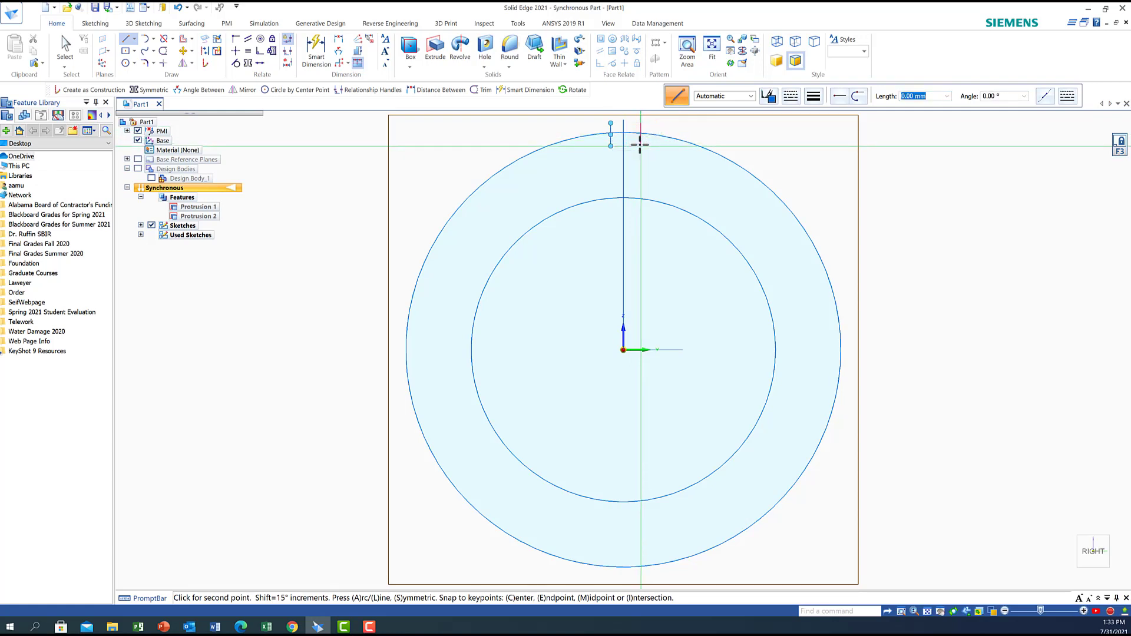
pyautogui.click(641, 145)
pyautogui.press('Escape')
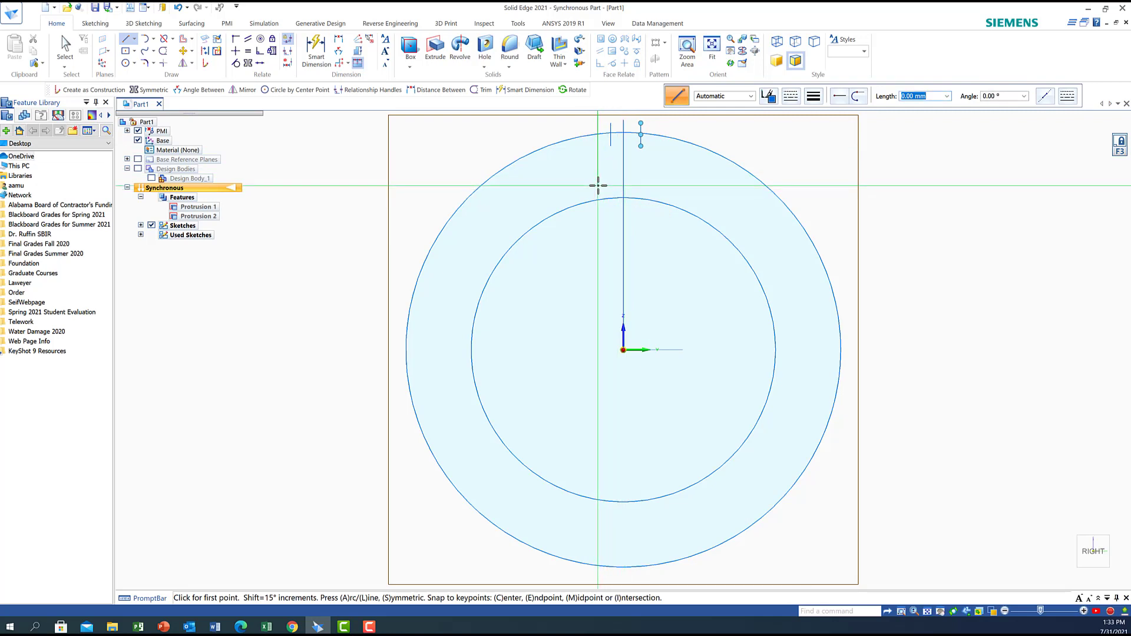
# Draw two vertical lines about 9 mm long across the 70 mm circle, one on each side of the vertical centre line.
pyautogui.click(598, 195)
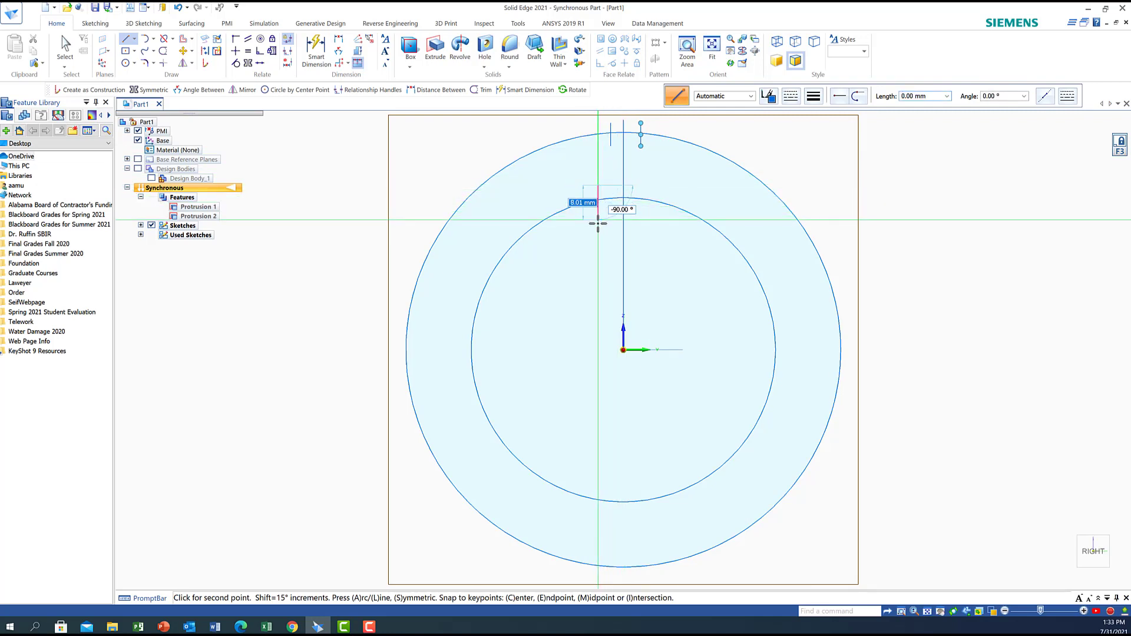
pyautogui.click(598, 221)
pyautogui.doubleClick(598, 224)
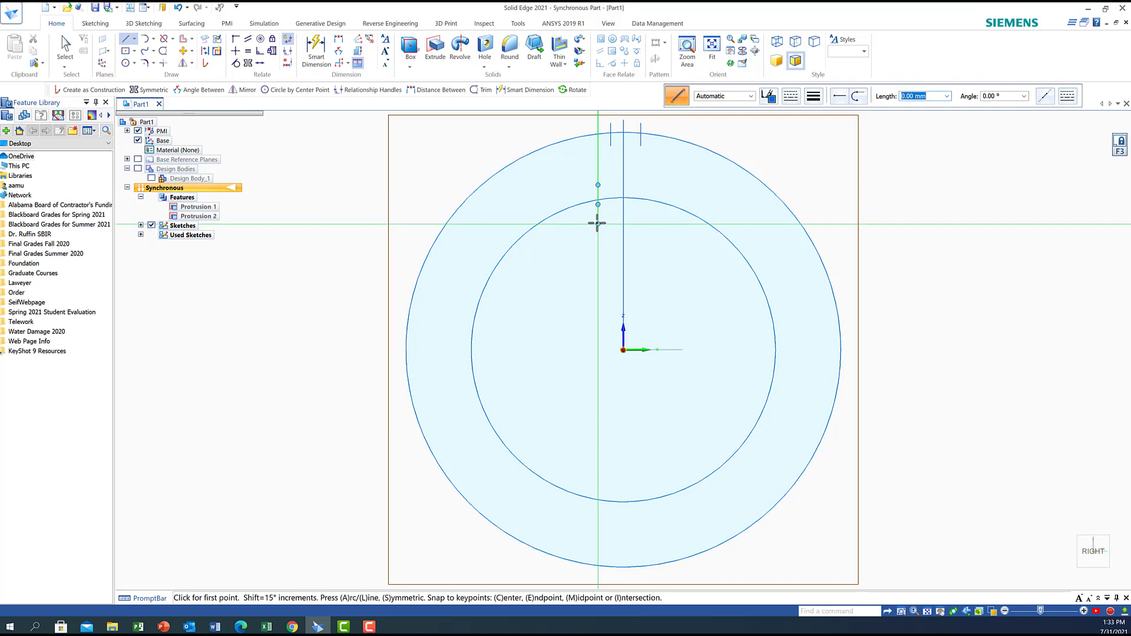
pyautogui.click(649, 185)
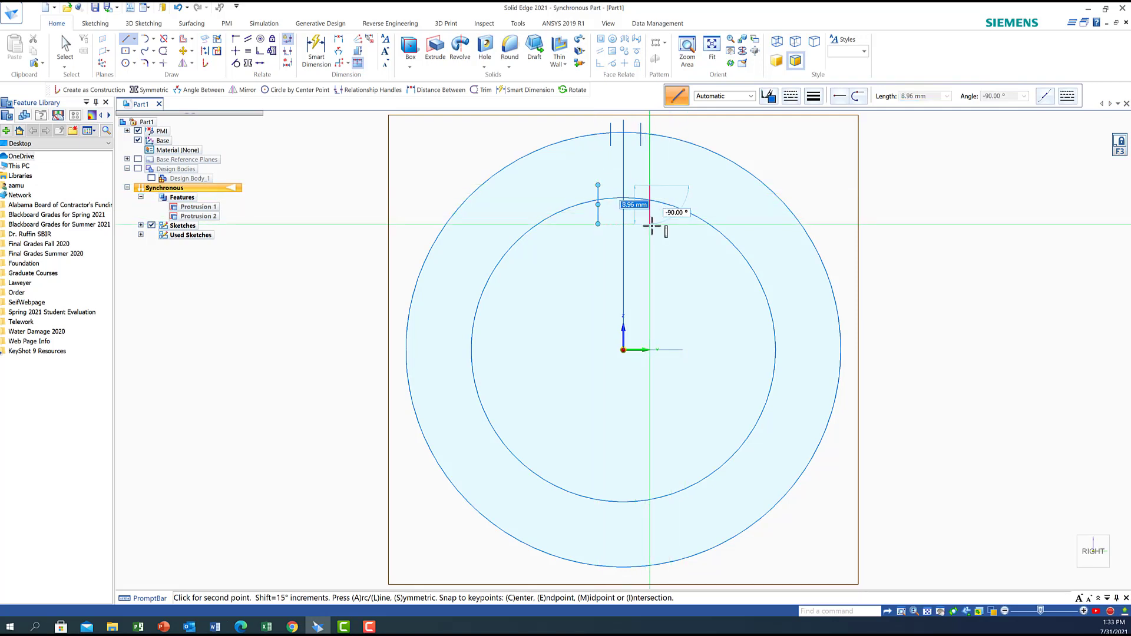
pyautogui.click(649, 224)
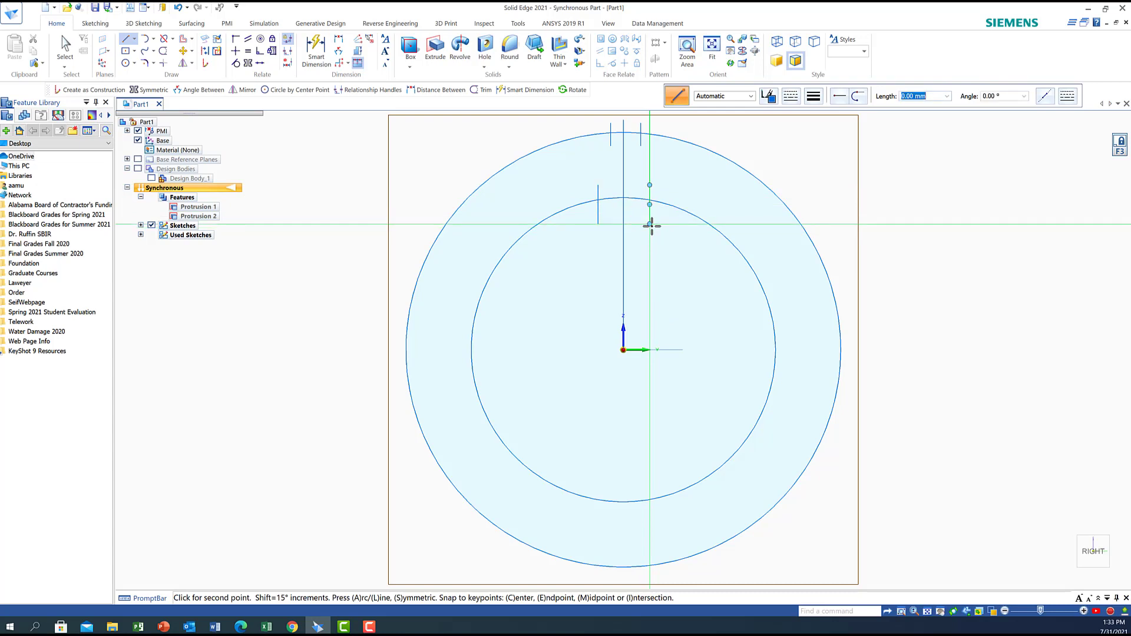
pyautogui.rightClick(504, 172)
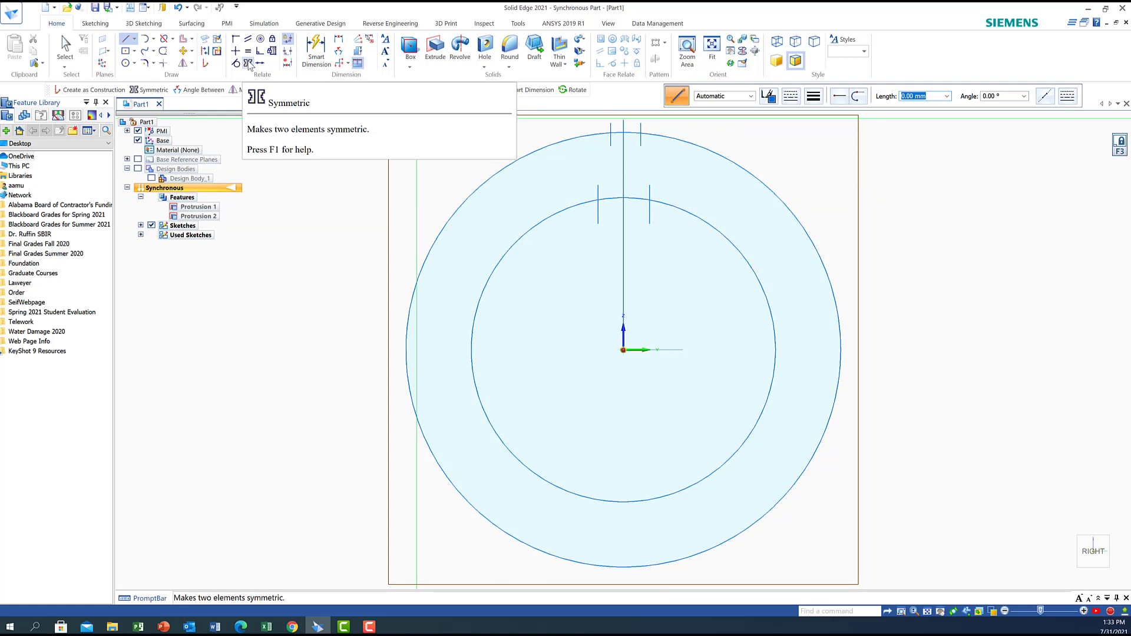
# Make the two short lines across the 100 mm circle symmetric about the vertical line through the origin.
pyautogui.click(248, 63)
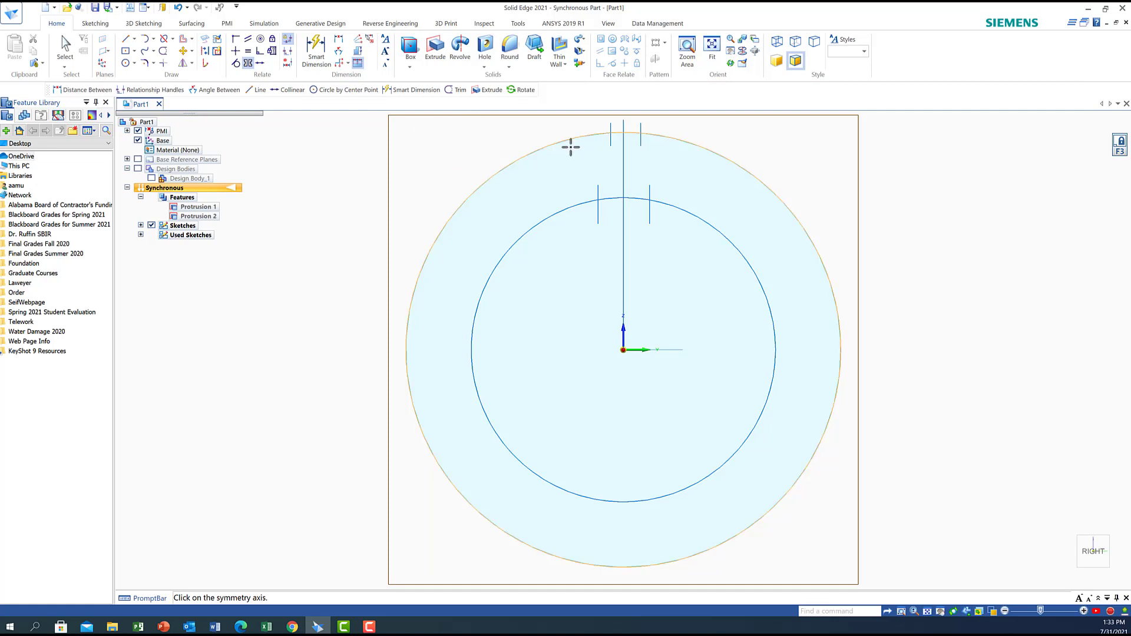
pyautogui.click(623, 148)
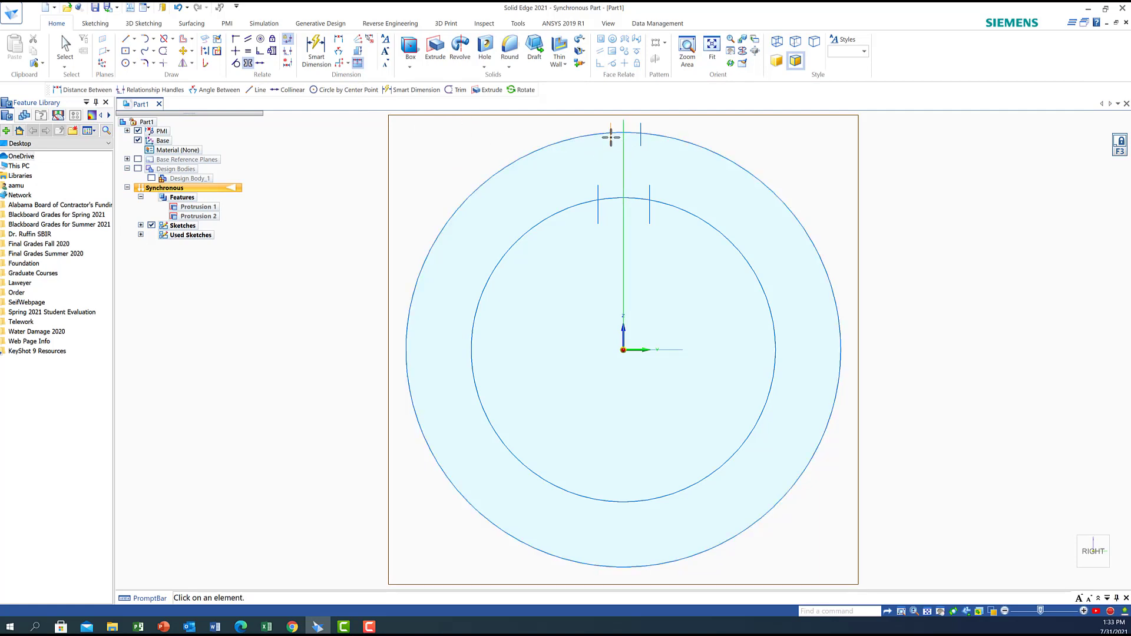
pyautogui.click(610, 136)
pyautogui.press('Escape')
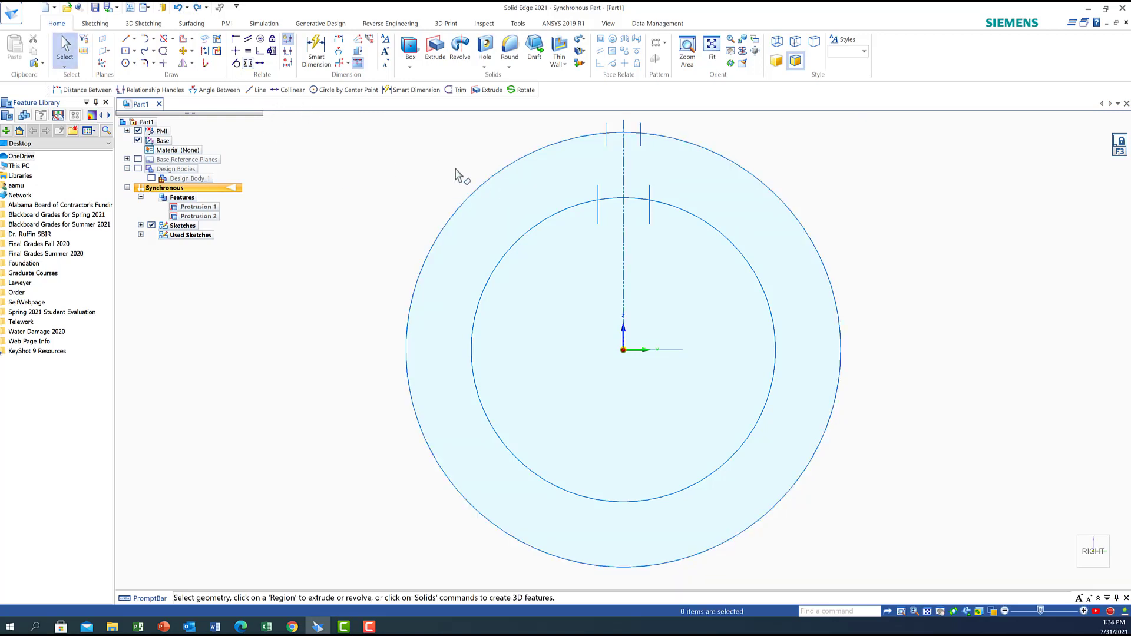
# Make the two vertical lines across the 70 mm circle symmetric about the vertical centre line.
pyautogui.click(248, 63)
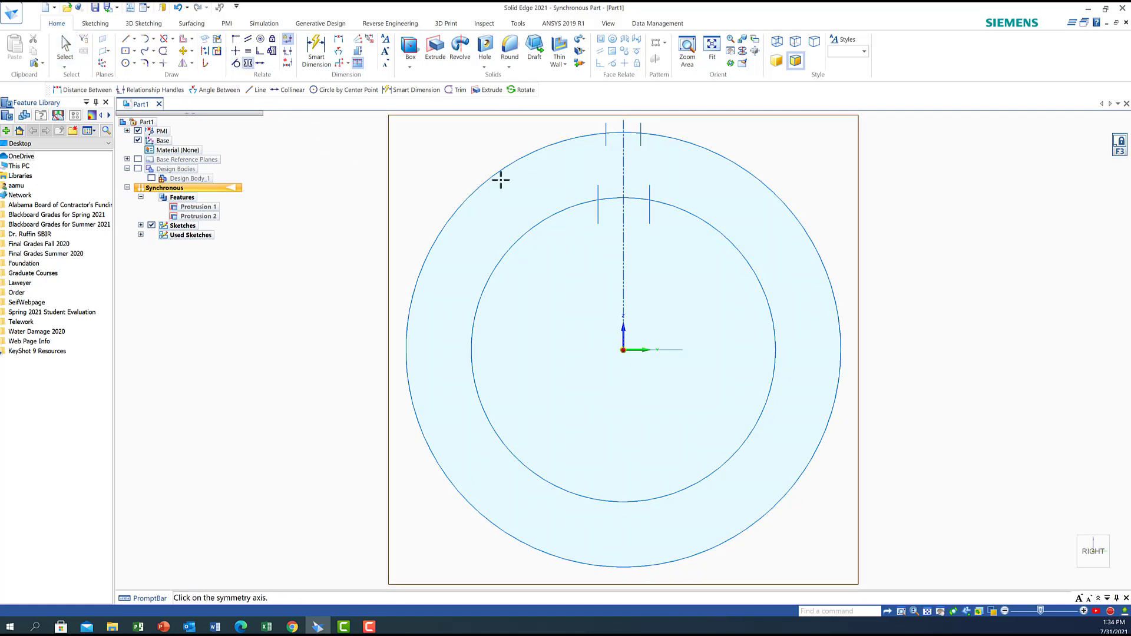
pyautogui.click(623, 176)
pyautogui.click(598, 213)
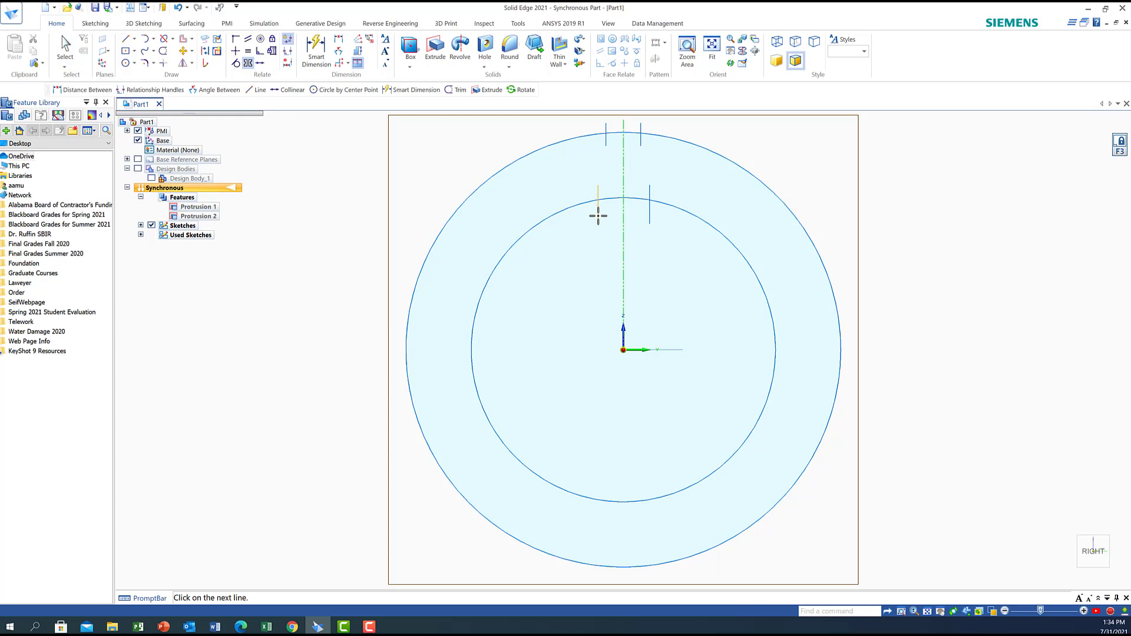
pyautogui.click(649, 211)
# Dimension the horizontal distance between the two lines across the 70 mm circle and set it to 12 mm.
pyautogui.click(291, 51)
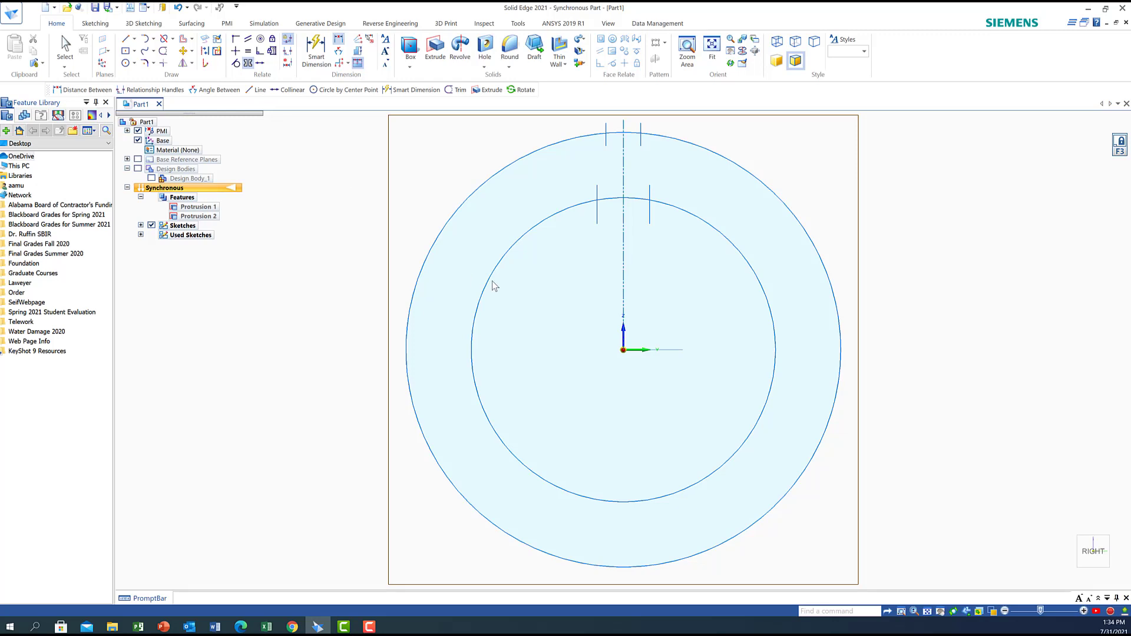
pyautogui.click(597, 215)
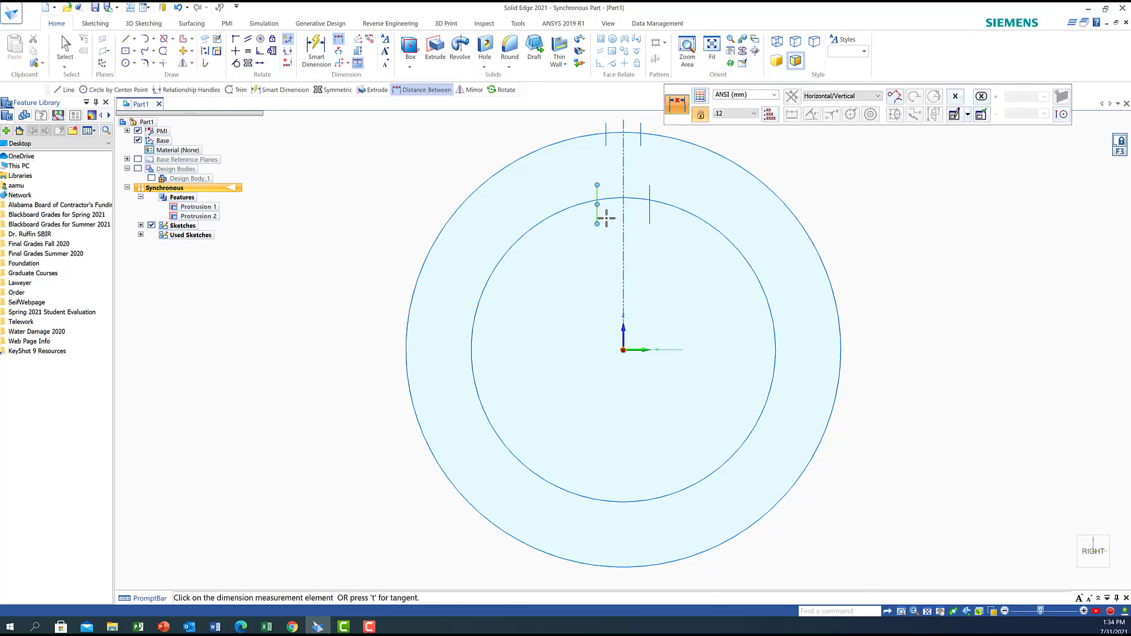
pyautogui.click(650, 215)
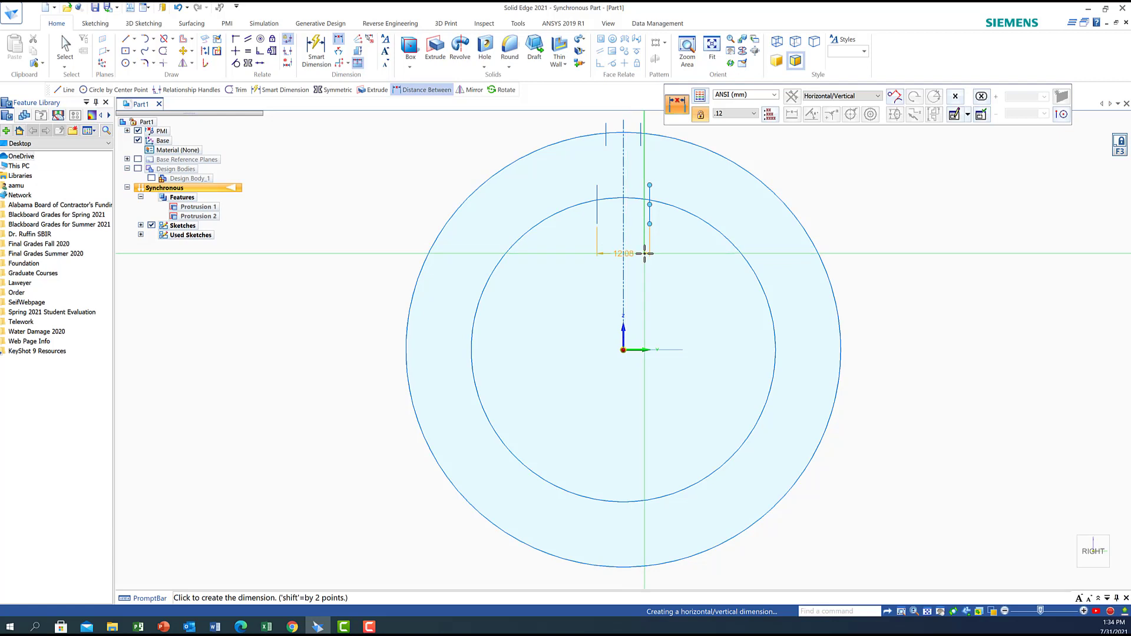
pyautogui.click(645, 253)
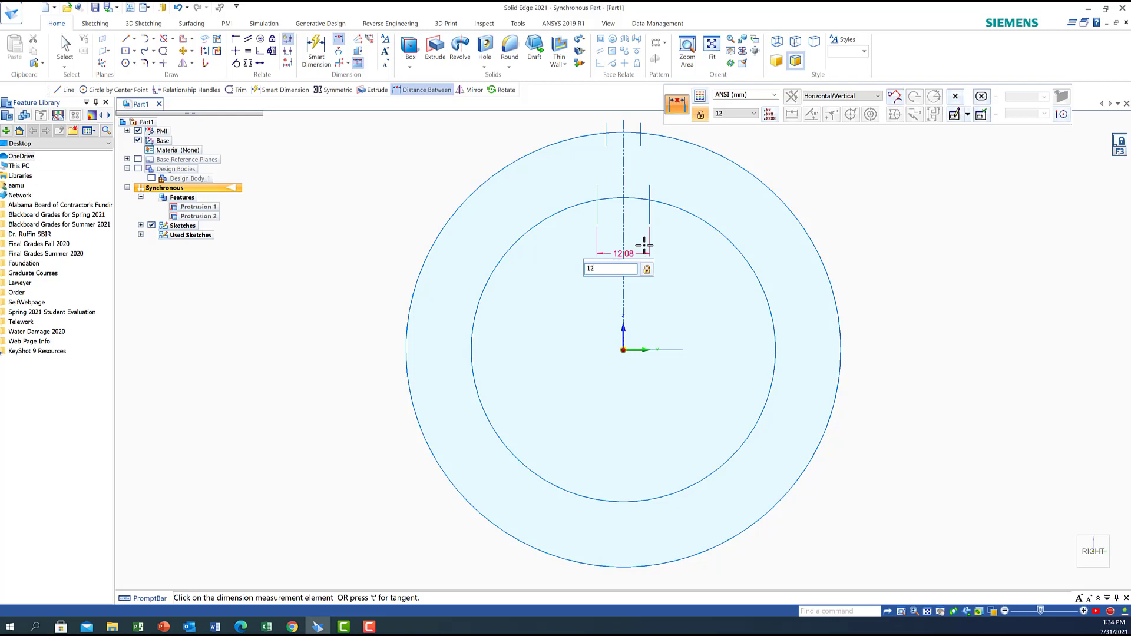
pyautogui.press('Return')
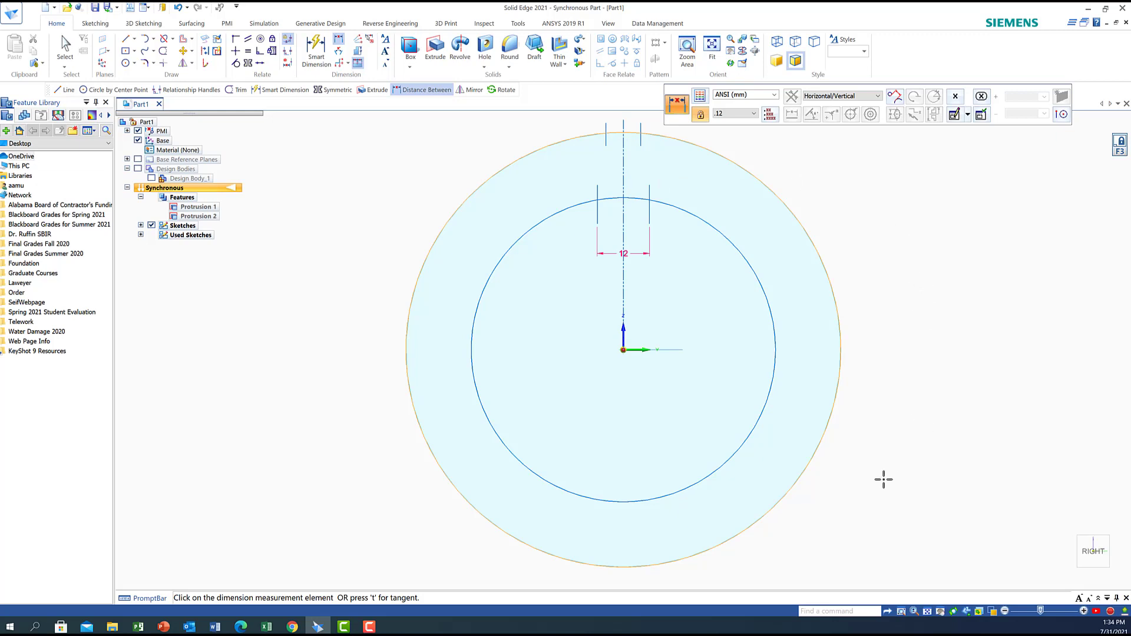
# Dimension the horizontal distance between the two lines across the 100 mm circle and set it to 4 mm.
pyautogui.click(941, 611)
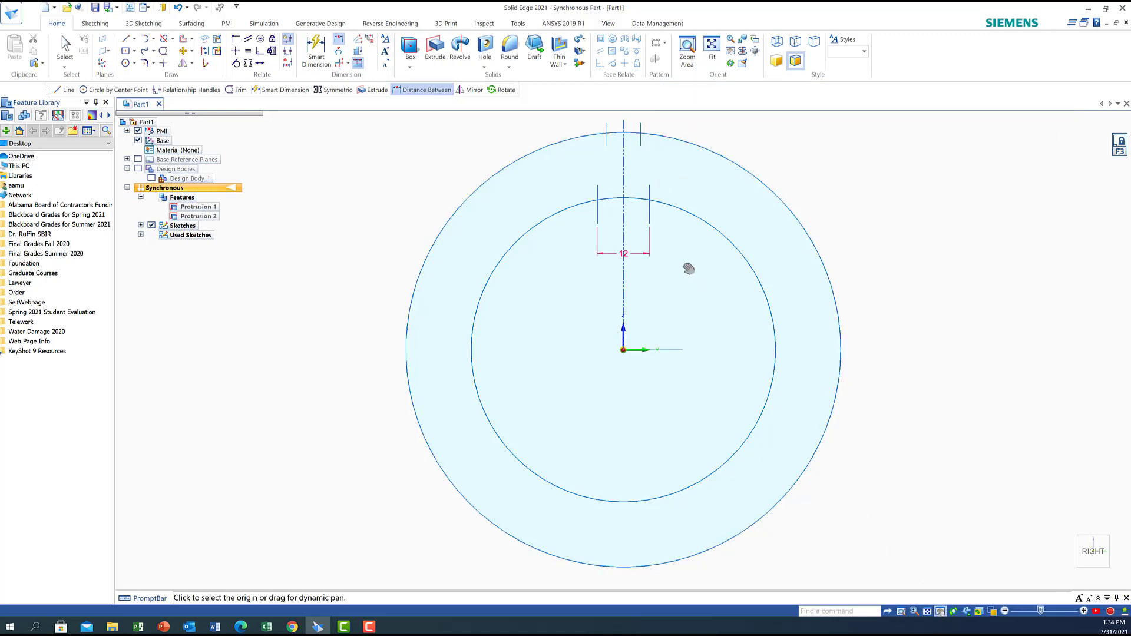
pyautogui.moveTo(689, 269)
pyautogui.mouseDown()
pyautogui.moveTo(667, 282)
pyautogui.moveTo(666, 306)
pyautogui.mouseUp()
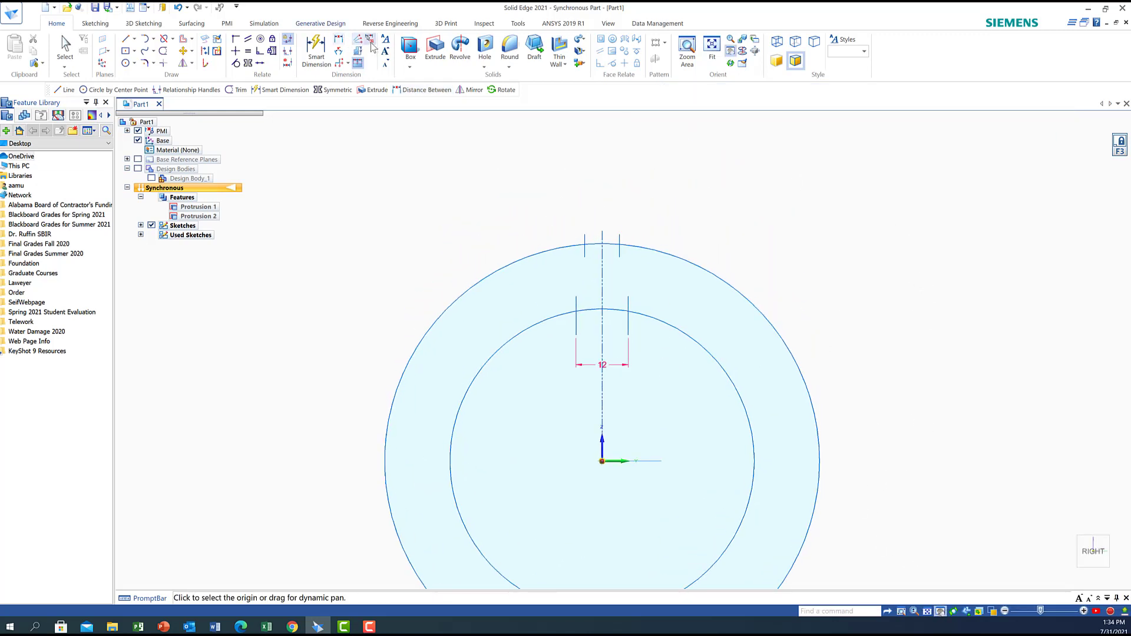
pyautogui.click(338, 39)
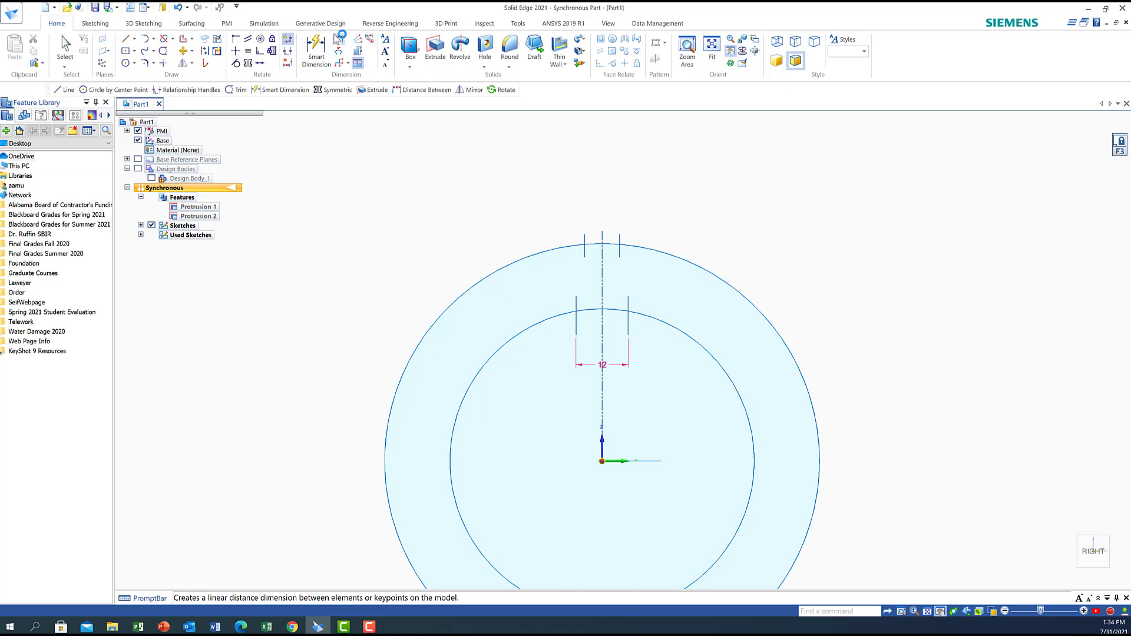
pyautogui.click(585, 236)
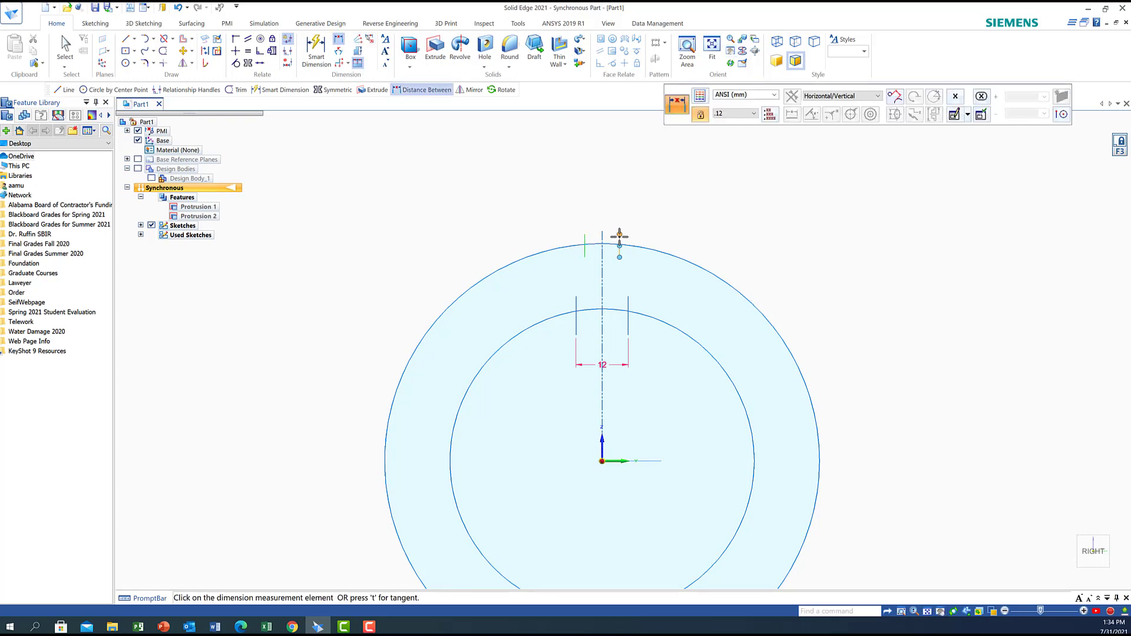
pyautogui.click(620, 241)
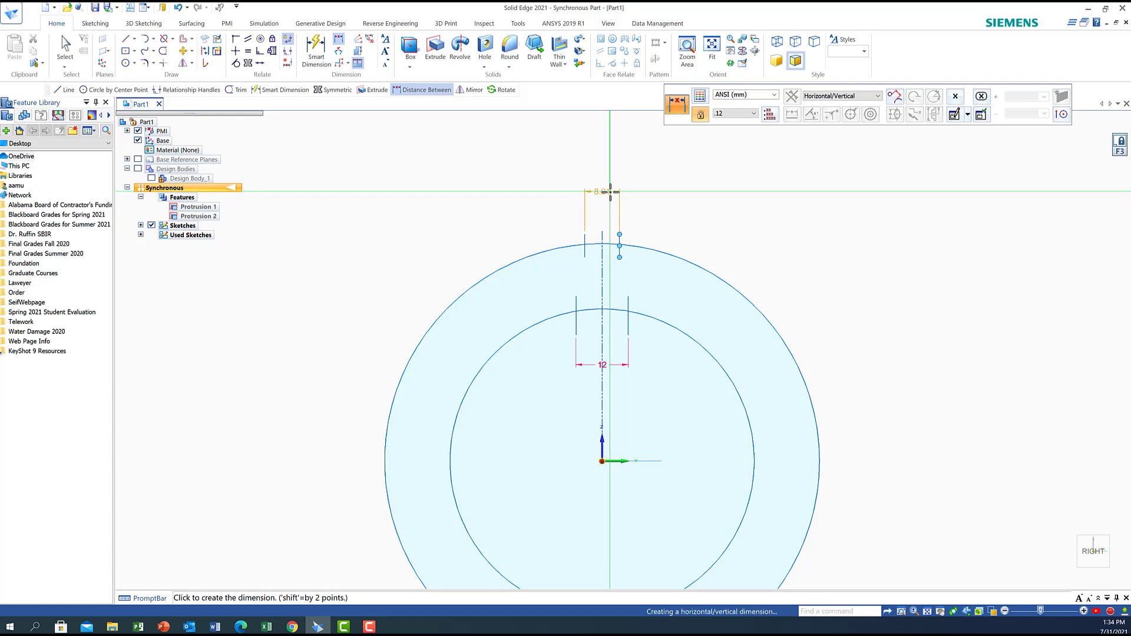
pyautogui.click(611, 192)
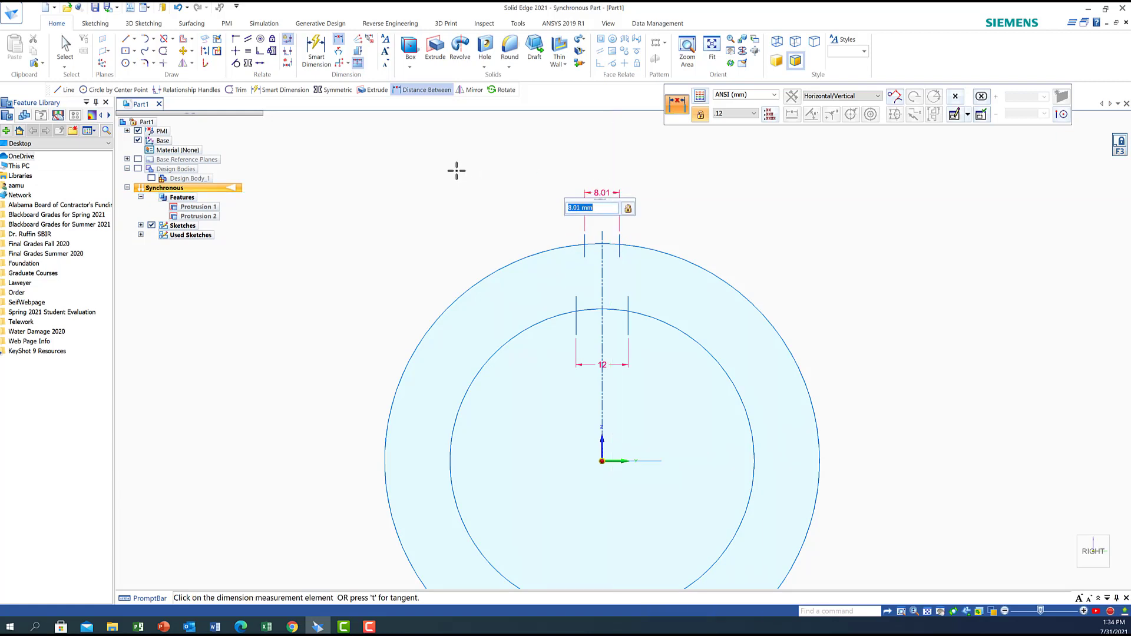
pyautogui.write('4')
pyautogui.press('Return')
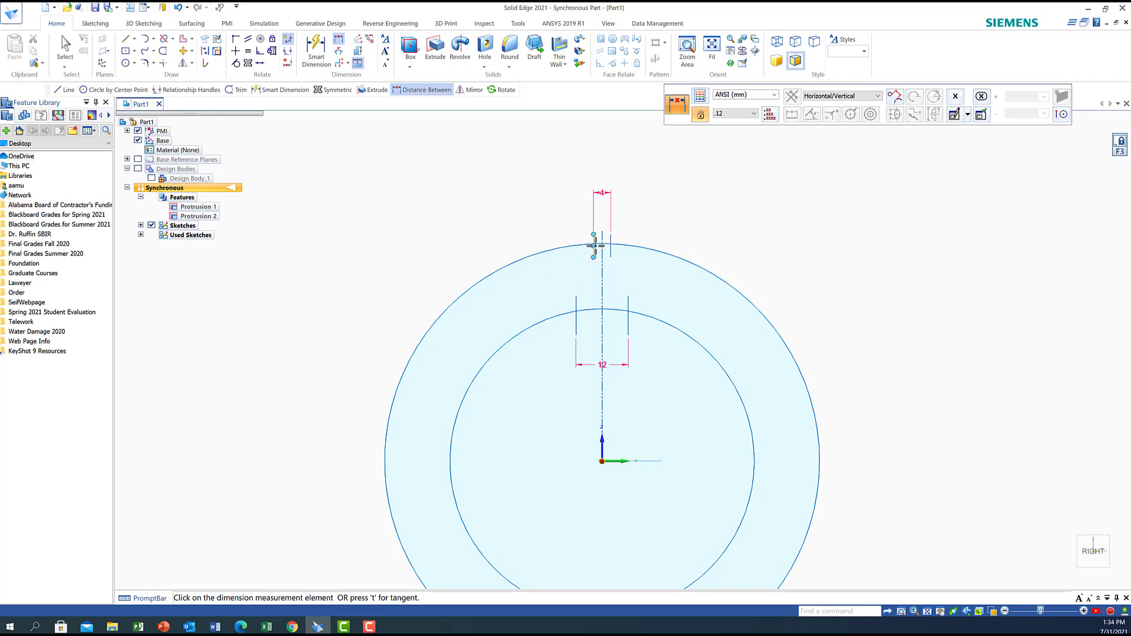
pyautogui.click(576, 310)
# Draw a circle of 35 mm radius centred where the left line of the 4 mm pair crosses the 100 mm circle.
pyautogui.click(134, 63)
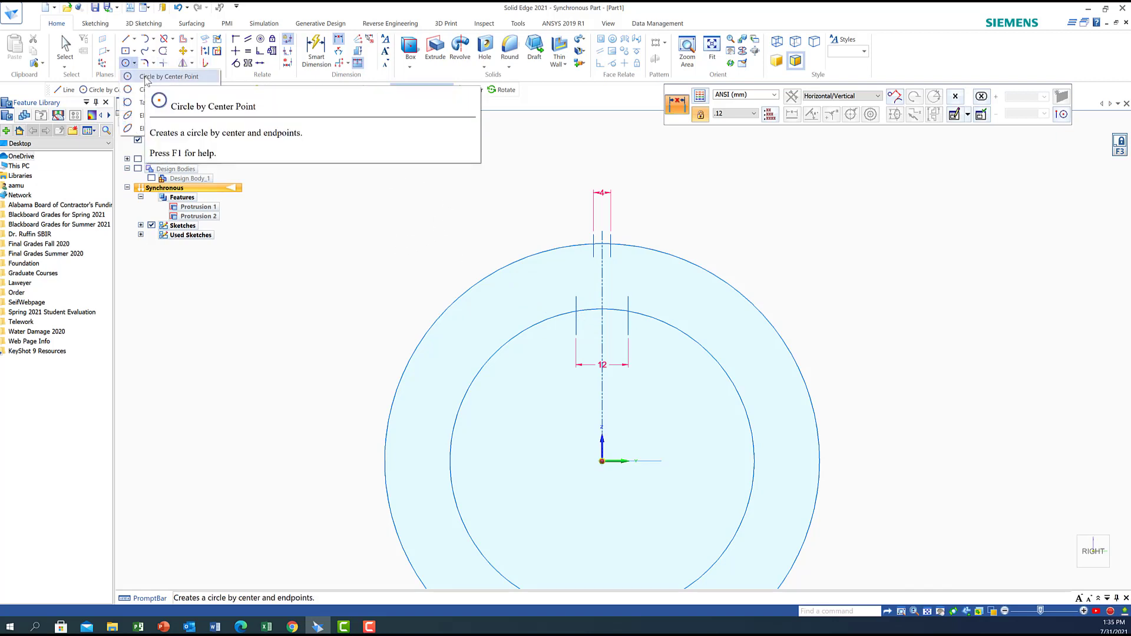
pyautogui.click(146, 77)
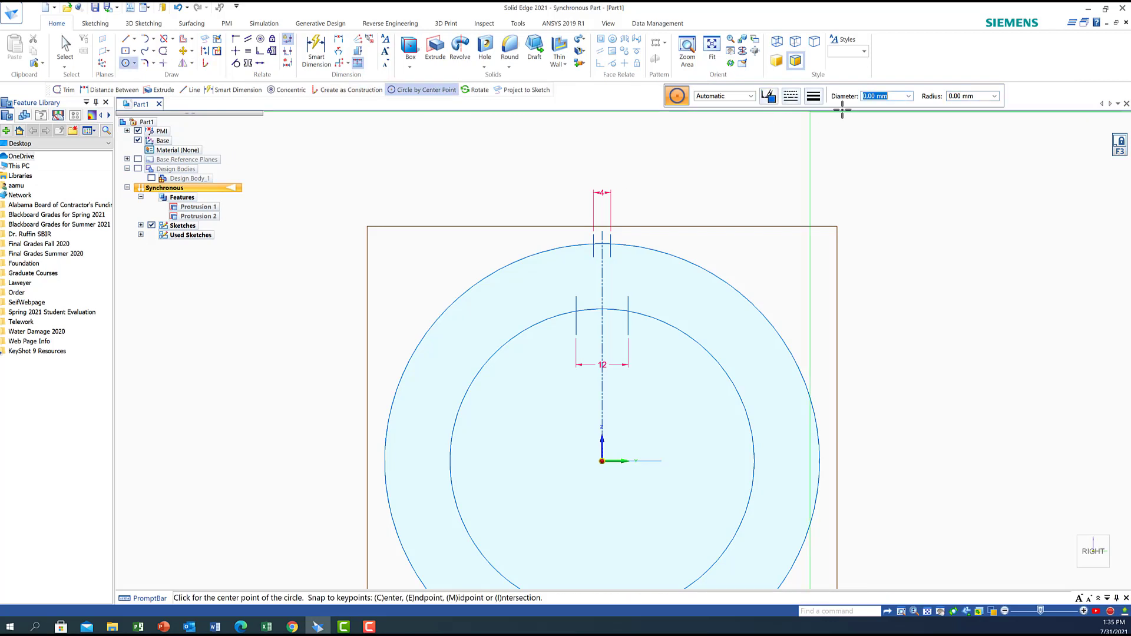
pyautogui.click(960, 99)
pyautogui.press('Return')
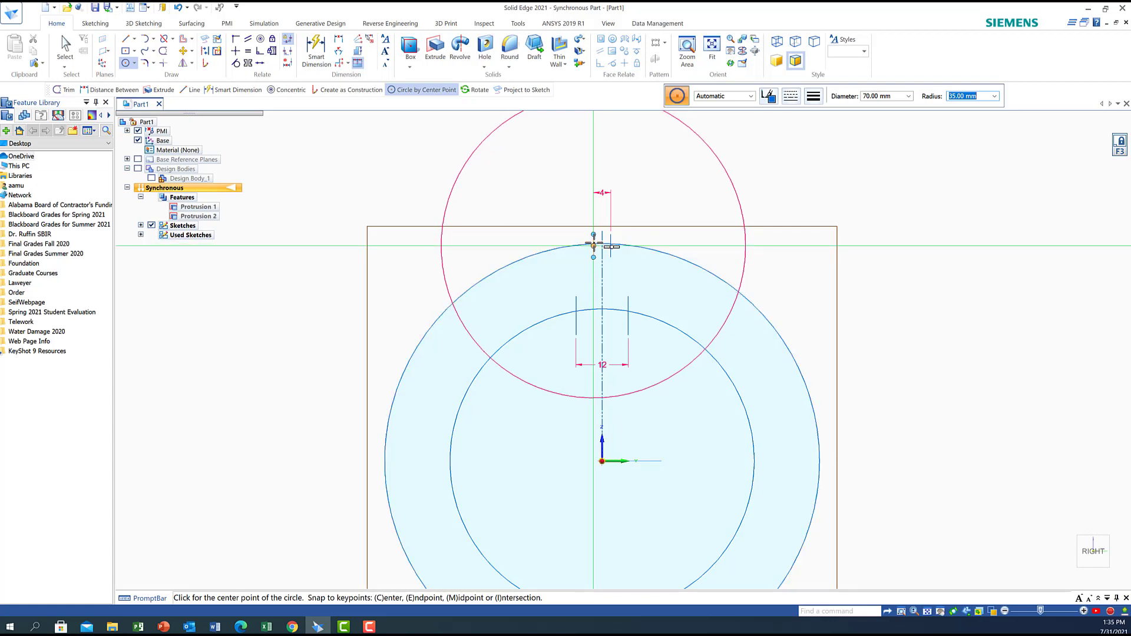
pyautogui.click(688, 50)
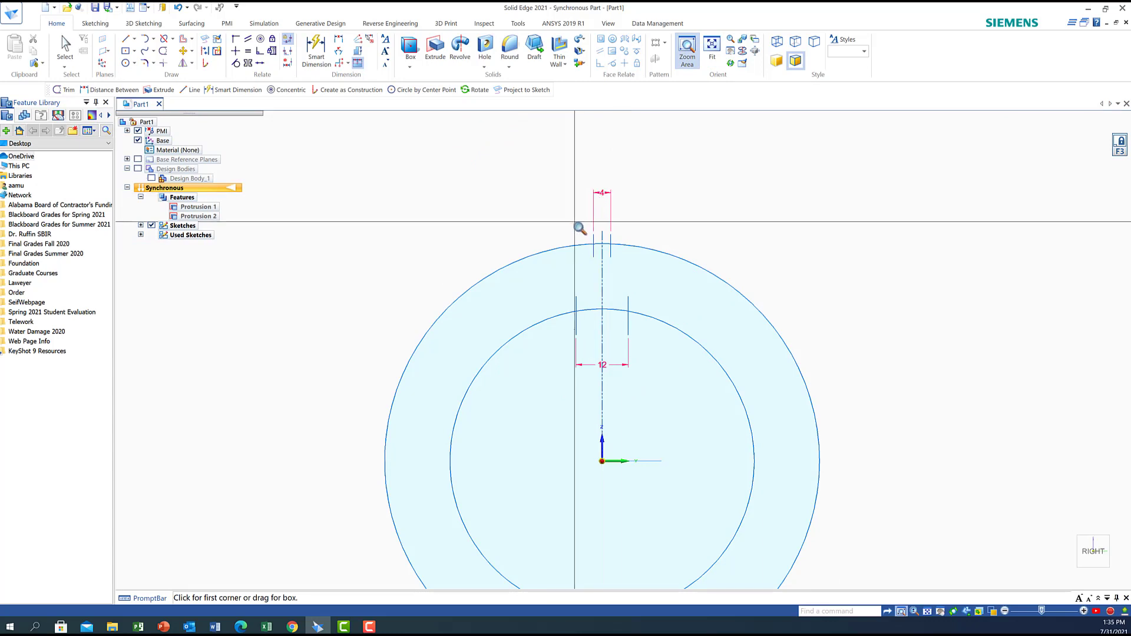
pyautogui.moveTo(578, 229); pyautogui.dragTo(629, 283)
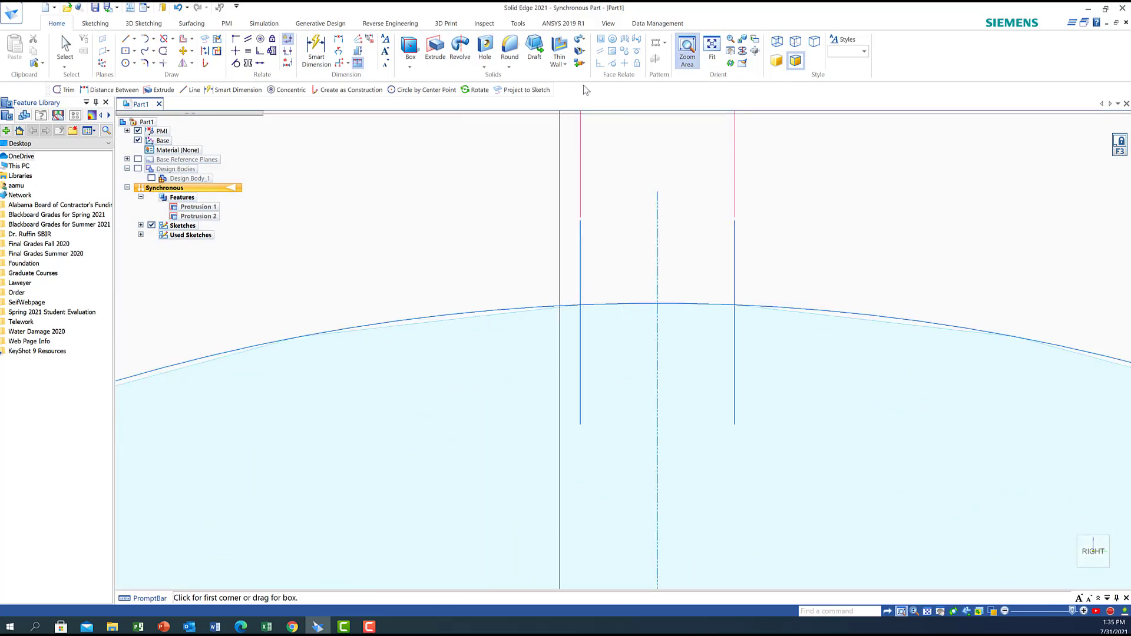
pyautogui.click(422, 90)
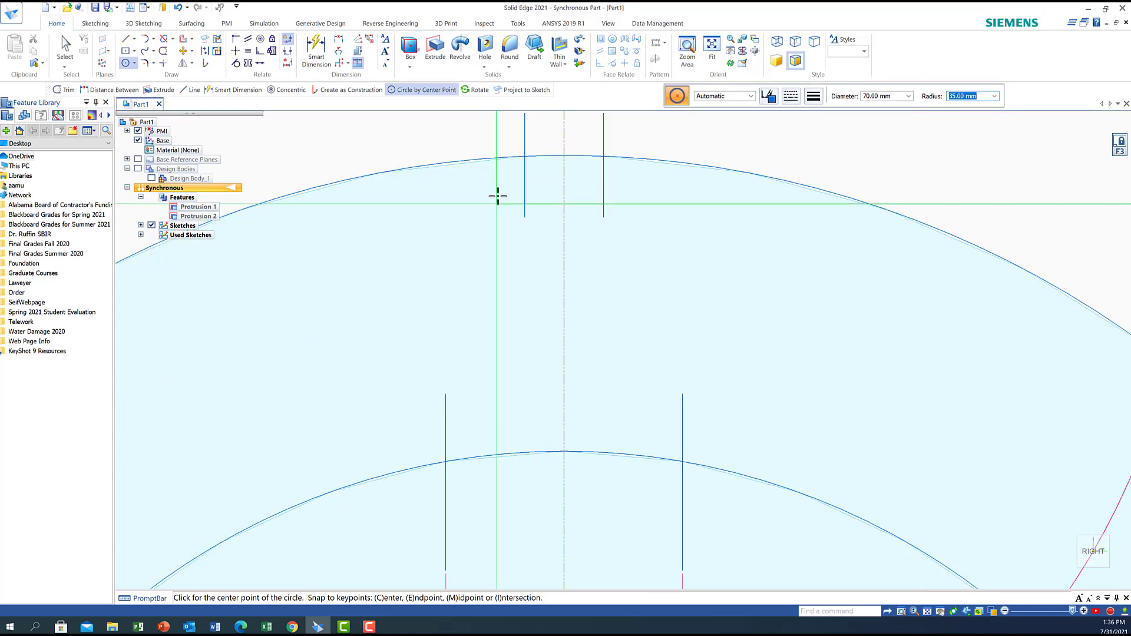
pyautogui.click(524, 158)
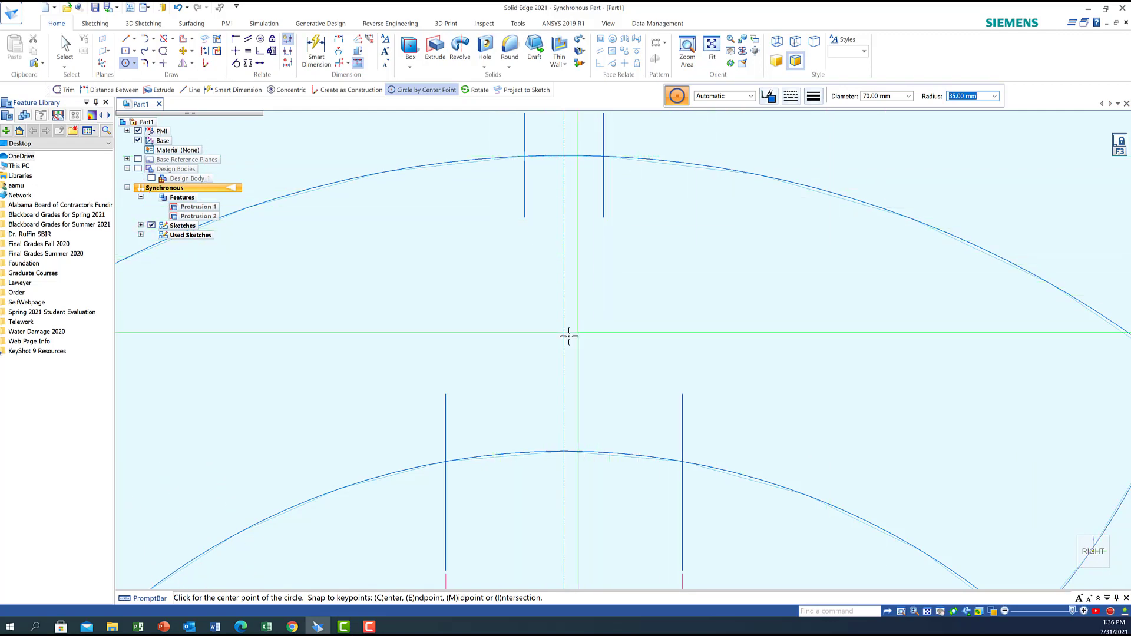
# Add two 35 mm radius circles, one centred where the left 12 mm-pair line crosses the 70 mm circle, one at the right intersection of both 35 mm circles.
pyautogui.scroll(-3, 568, 336)
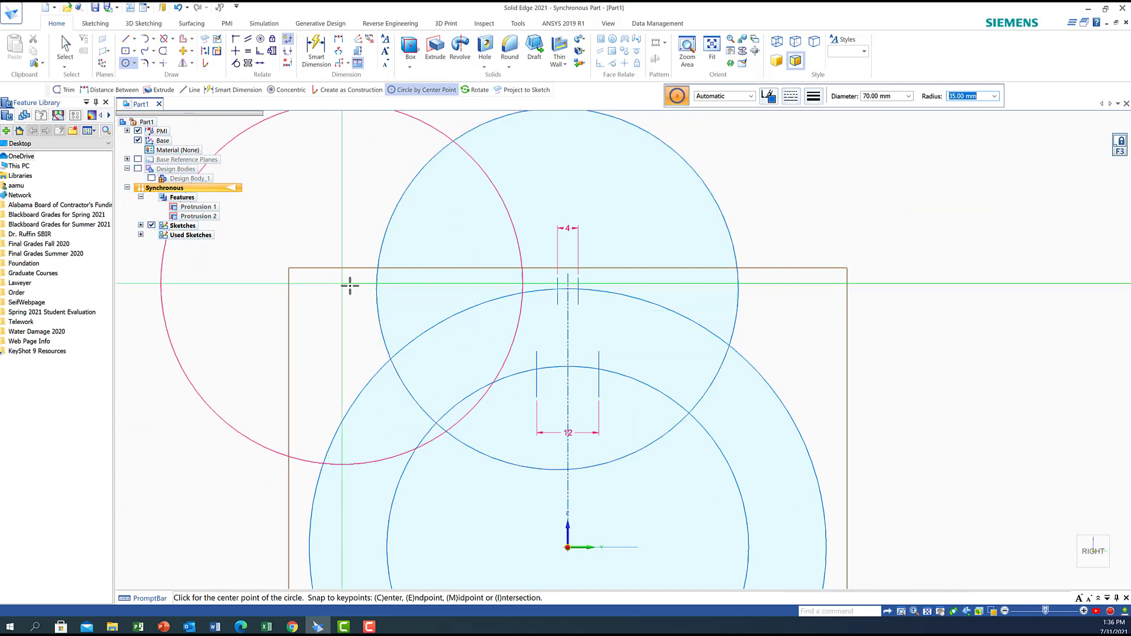
pyautogui.click(537, 369)
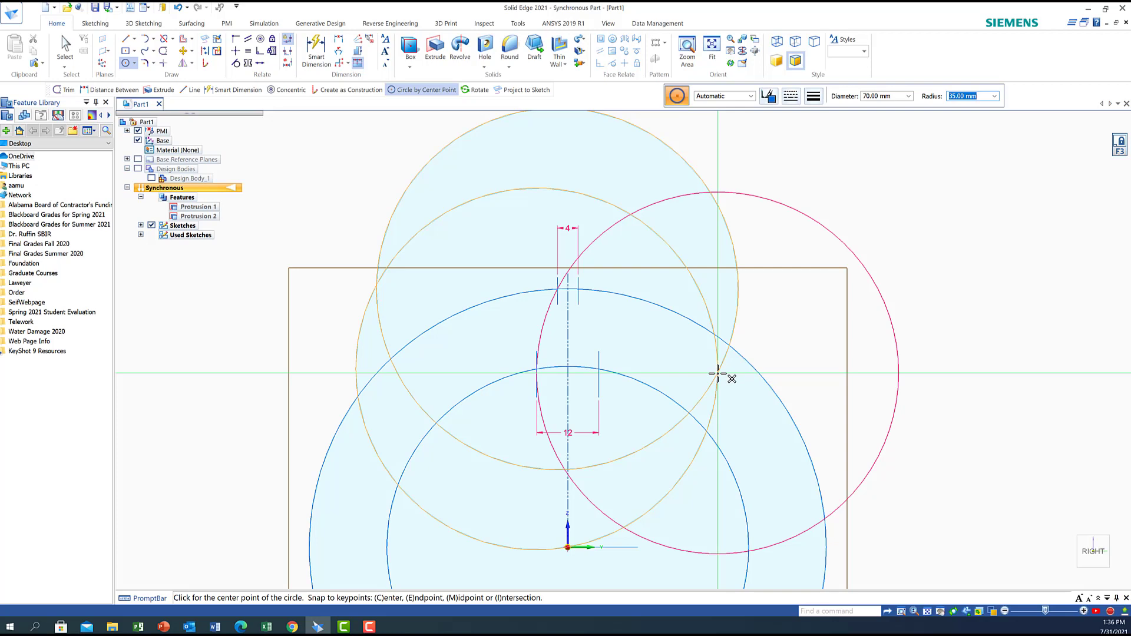
pyautogui.click(717, 373)
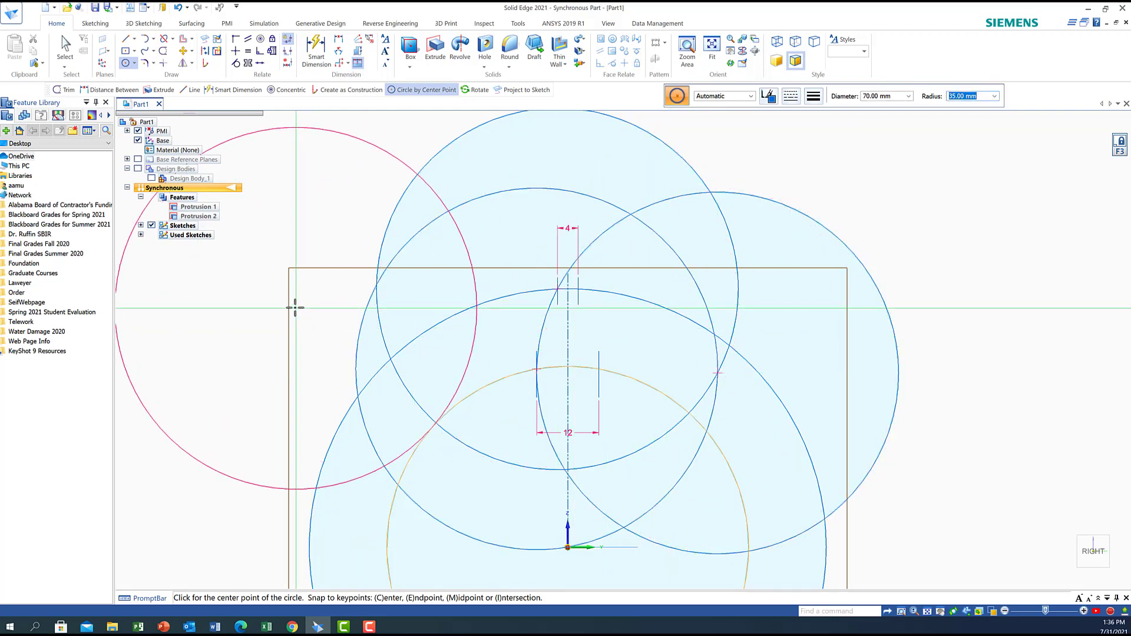
pyautogui.press('Escape')
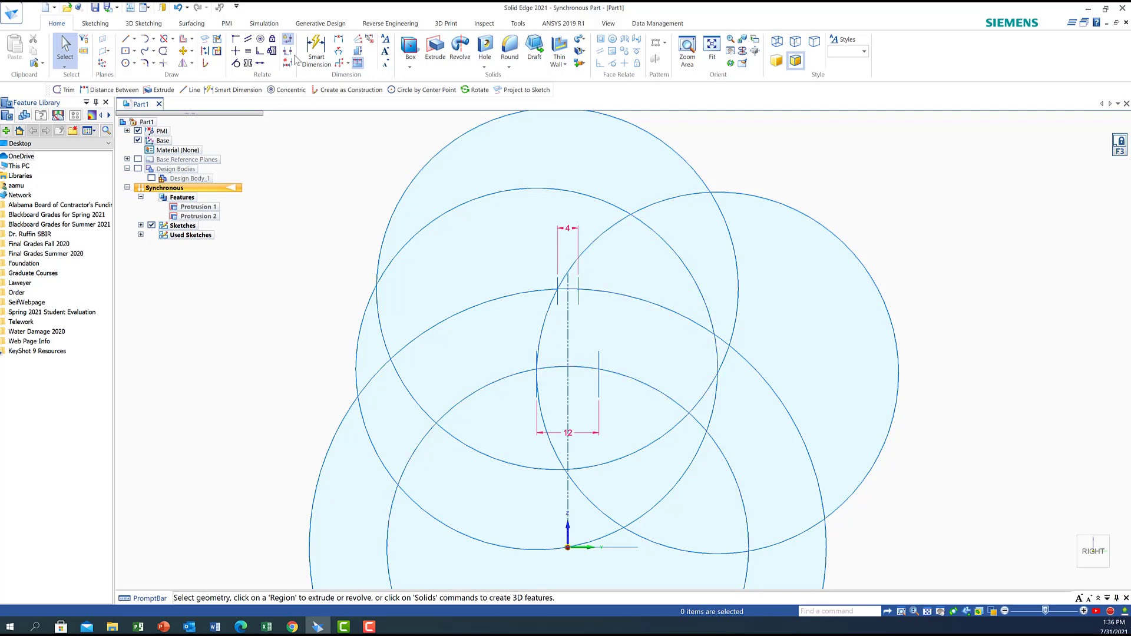
# Trim the 35 mm radius circles and left vertical lines, leaving one arc between the 70 mm and 100 mm circles left of the centre line.
pyautogui.click(164, 50)
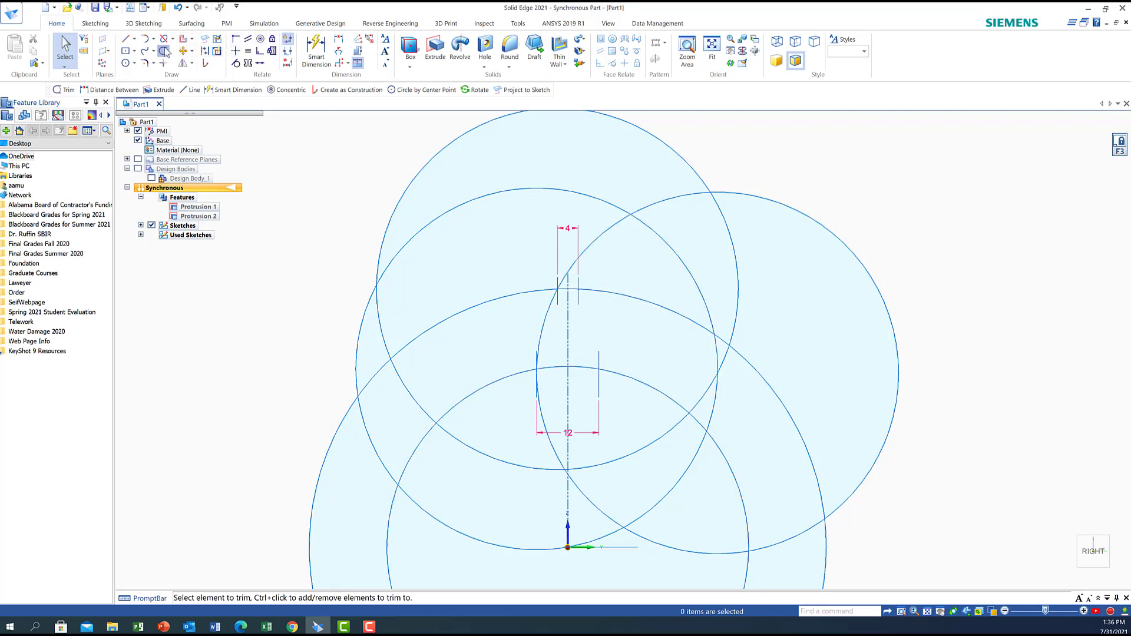
pyautogui.click(880, 289)
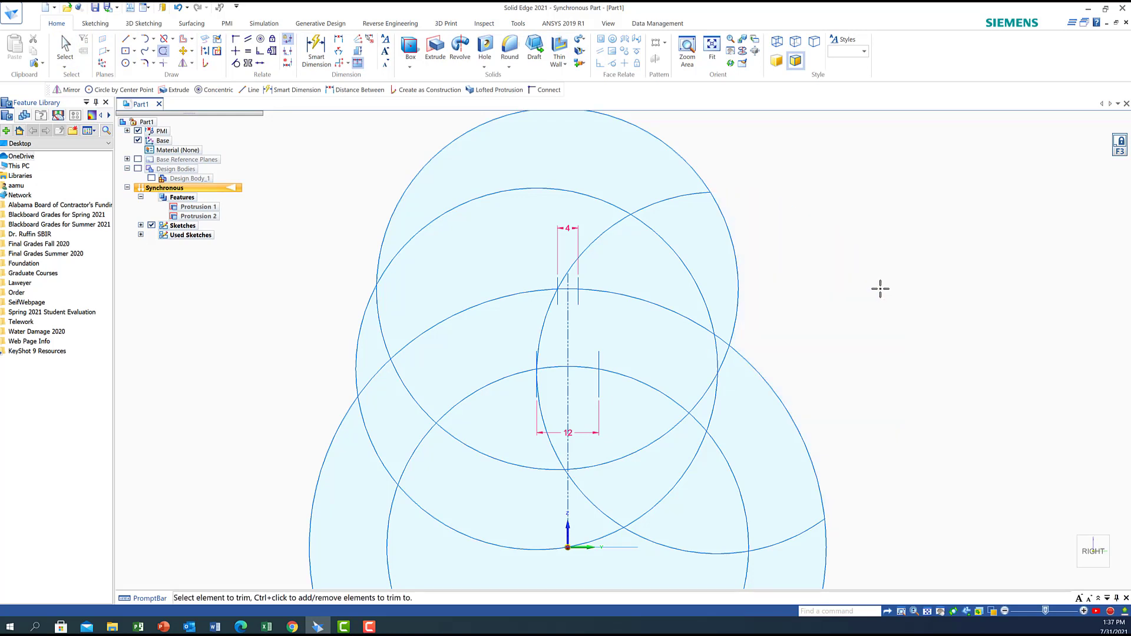
pyautogui.click(650, 134)
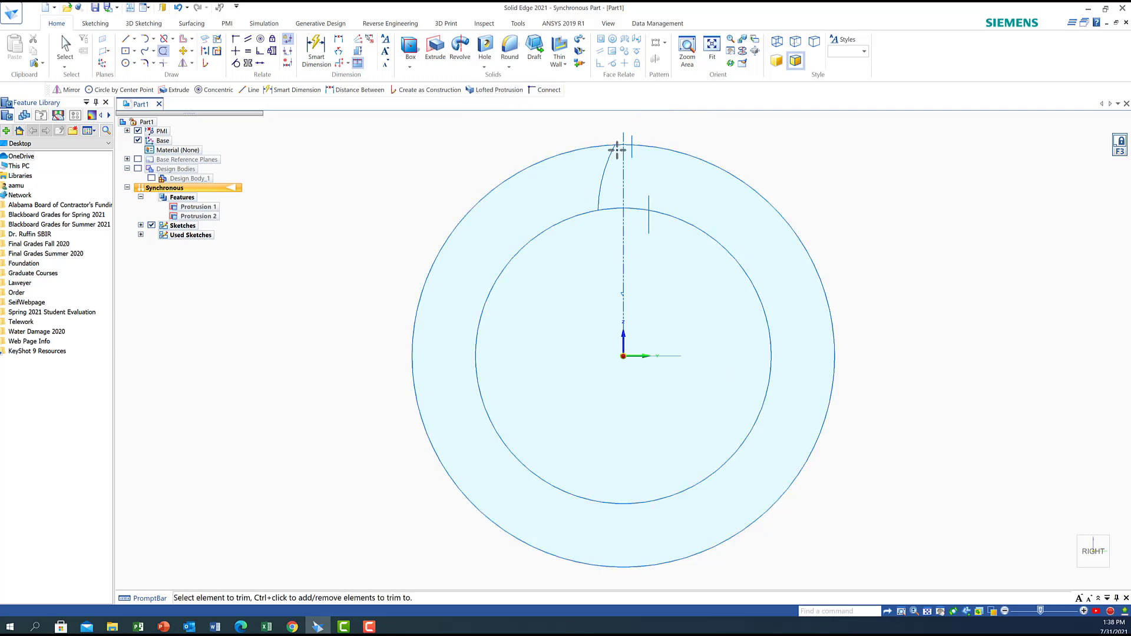
pyautogui.press('Escape')
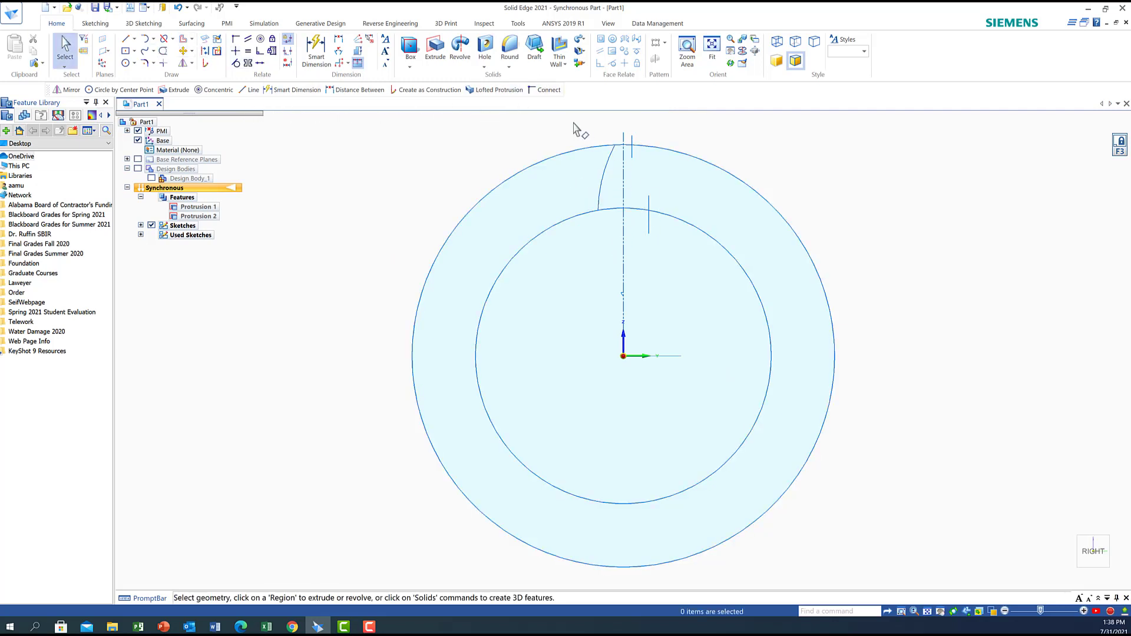
# Mirror the 35 mm radius arc about the vertical centre line, keeping the original.
pyautogui.moveTo(593, 131); pyautogui.dragTo(616, 231)
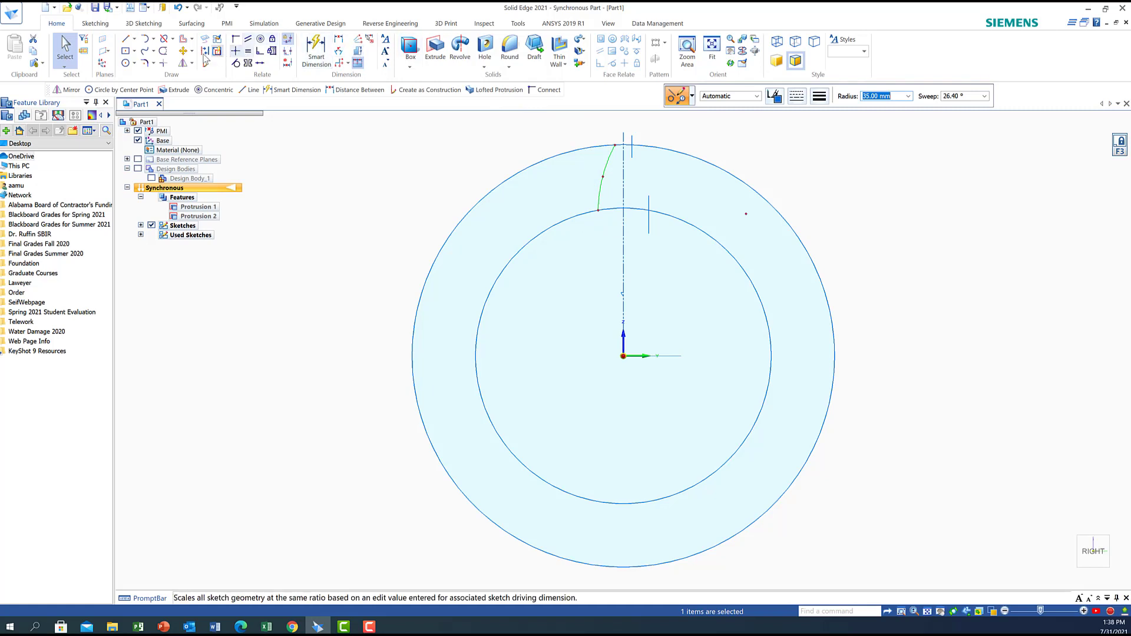
pyautogui.click(183, 63)
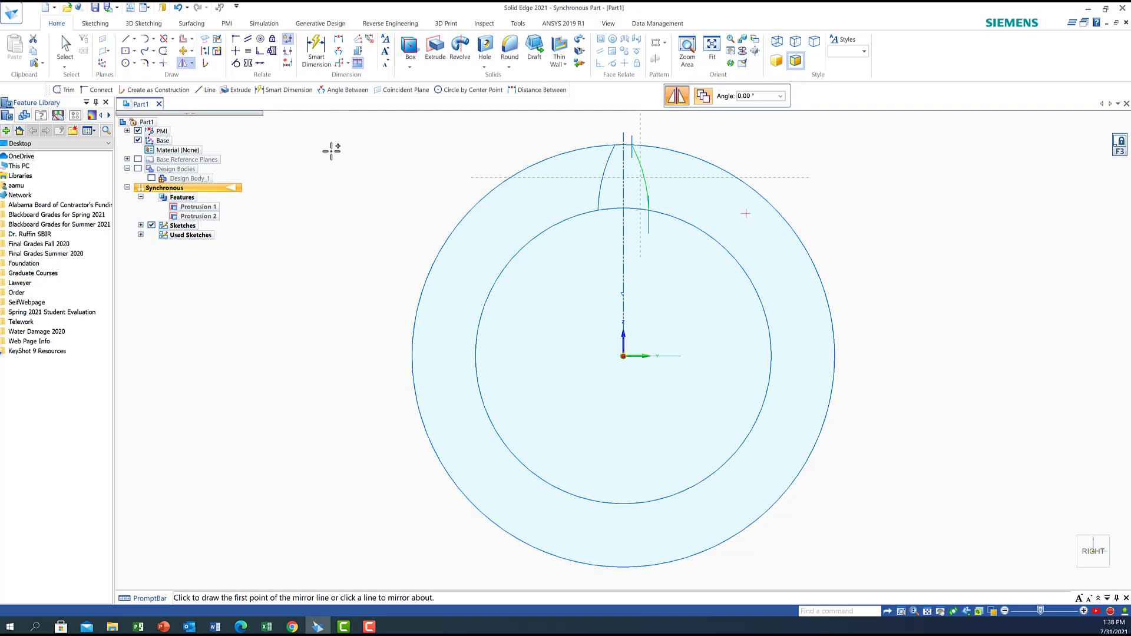
pyautogui.press('Escape')
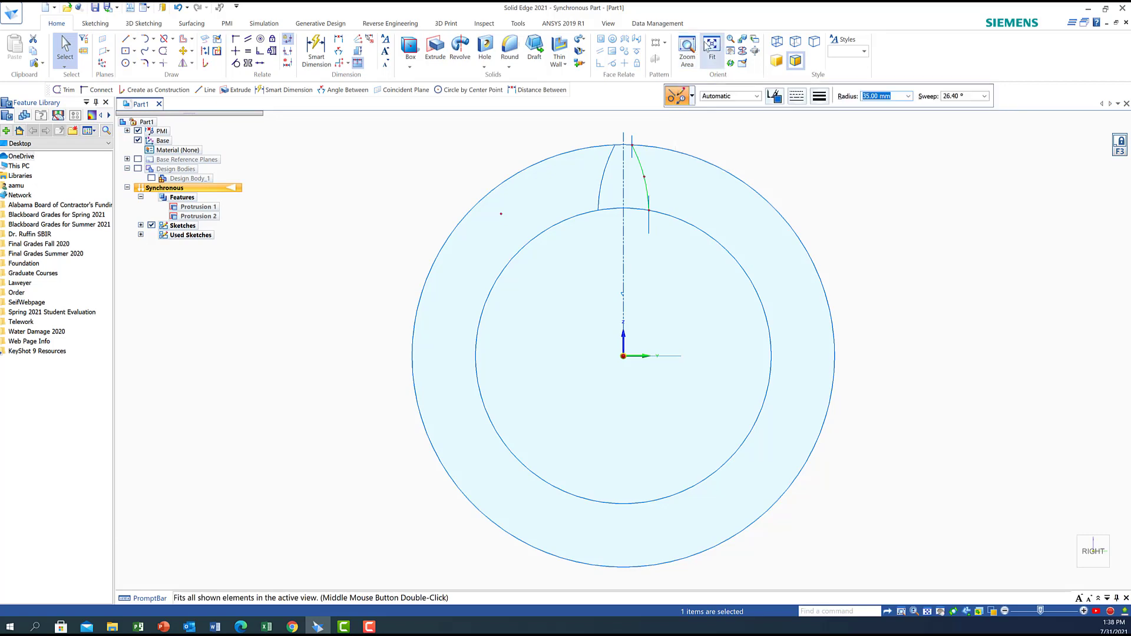
# Trim away the two leftover vertical line segments at the ends of the tooth's right arc.
pyautogui.click(687, 50)
pyautogui.moveTo(594, 123); pyautogui.dragTo(645, 245)
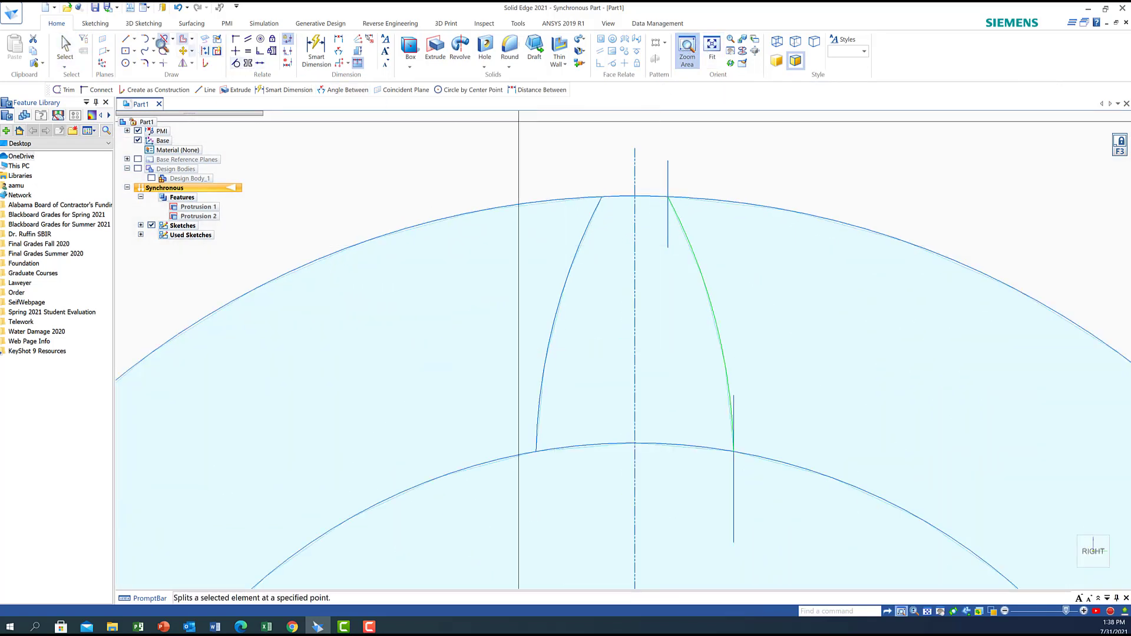
pyautogui.click(673, 206)
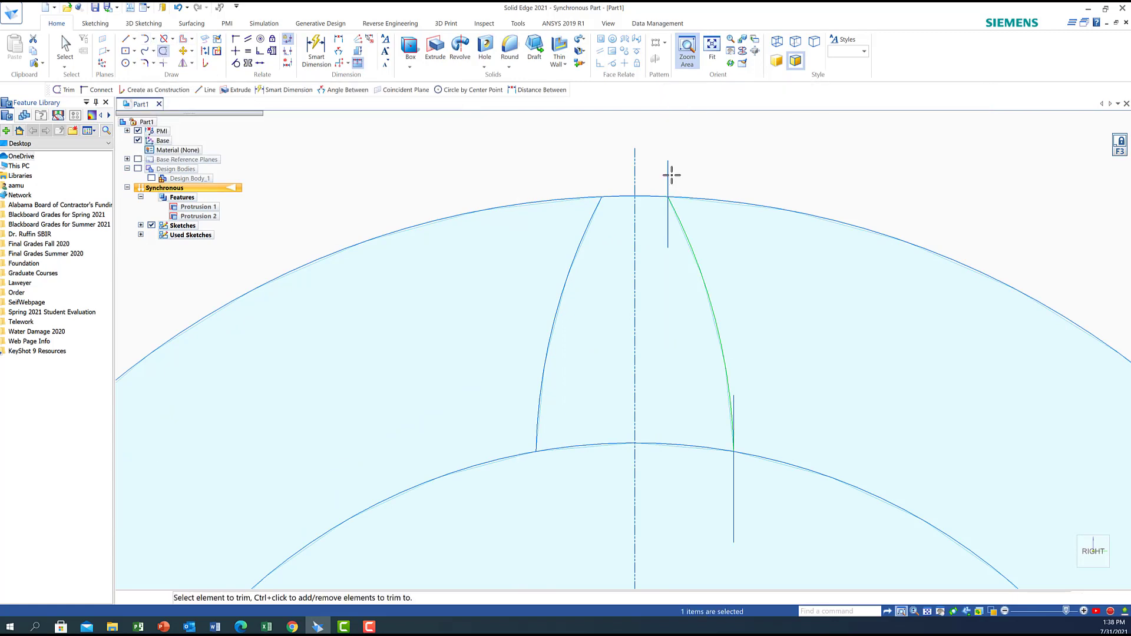
pyautogui.moveTo(667, 179)
pyautogui.mouseDown()
pyautogui.moveTo(684, 177)
pyautogui.moveTo(665, 221)
pyautogui.moveTo(696, 367)
pyautogui.mouseUp()
pyautogui.moveTo(713, 489); pyautogui.dragTo(734, 478)
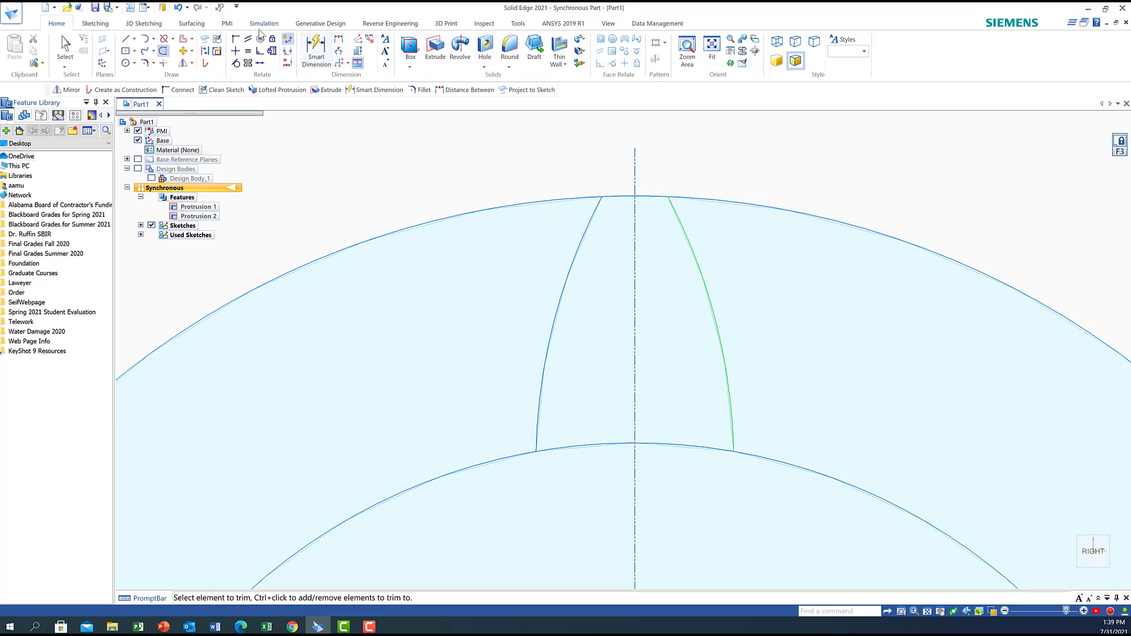
# Connect the right arc's upper endpoint to the 100 mm circle and its lower endpoint to the 70 mm circle.
pyautogui.click(236, 39)
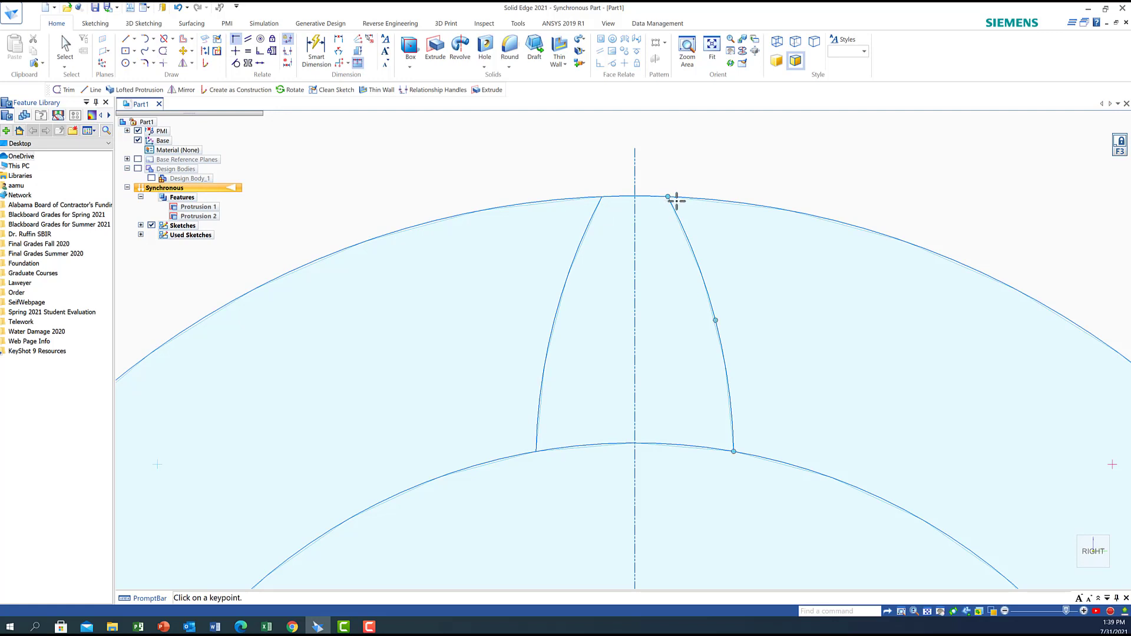
pyautogui.click(669, 196)
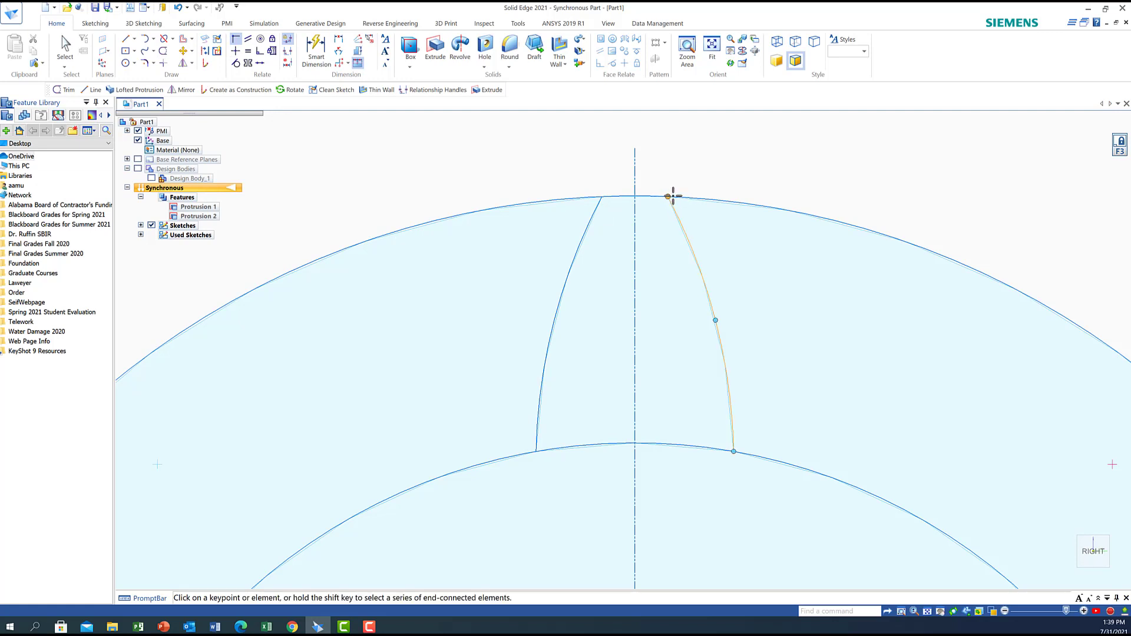
pyautogui.click(683, 196)
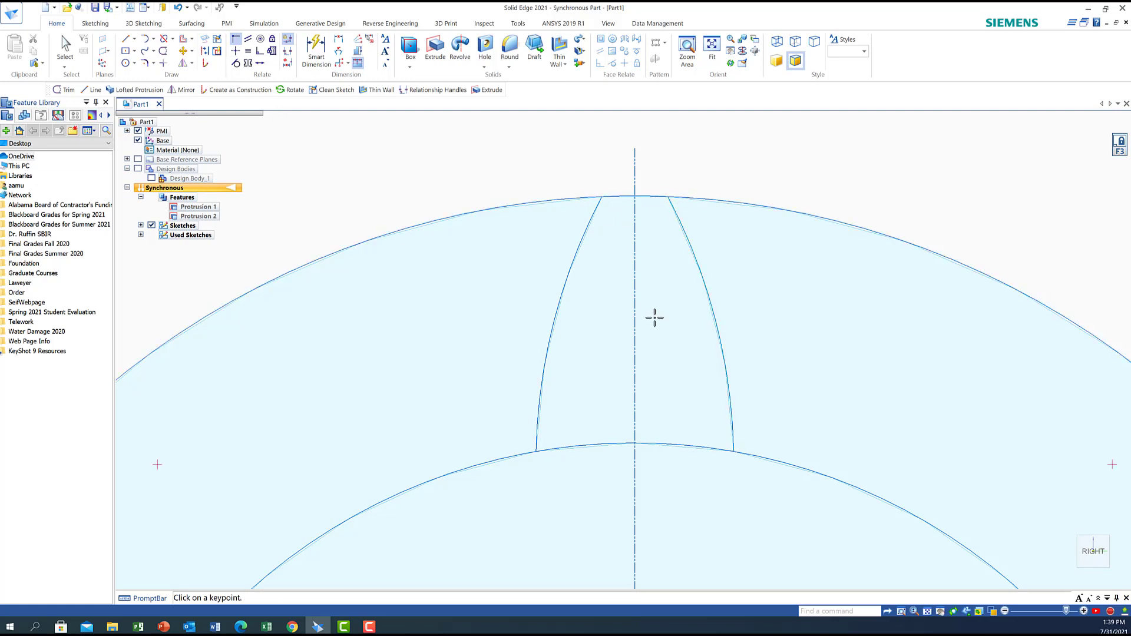
pyautogui.click(733, 451)
pyautogui.click(755, 455)
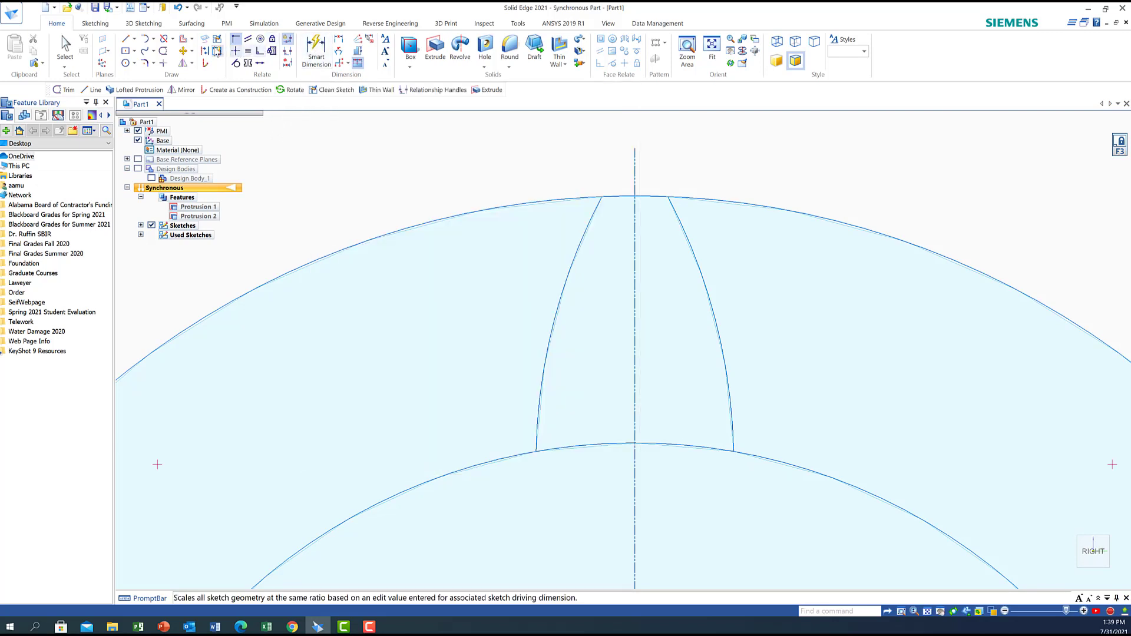
# Trim the 100 mm circle outside the tooth tip and the 70 mm circle across the tooth base to form one outline.
pyautogui.click(163, 53)
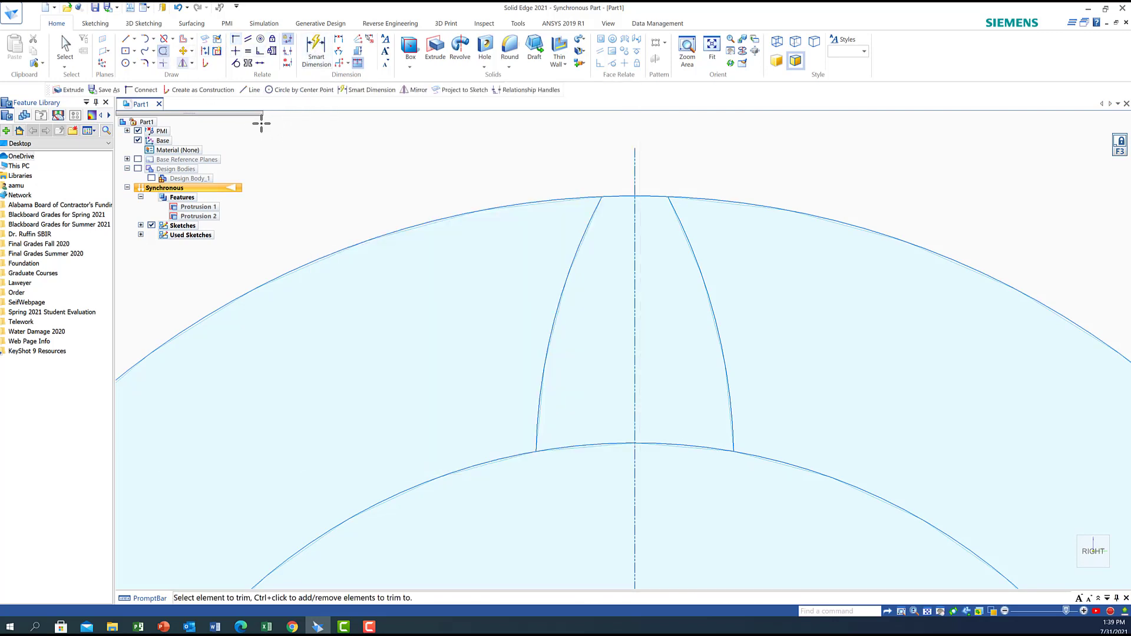
pyautogui.click(736, 204)
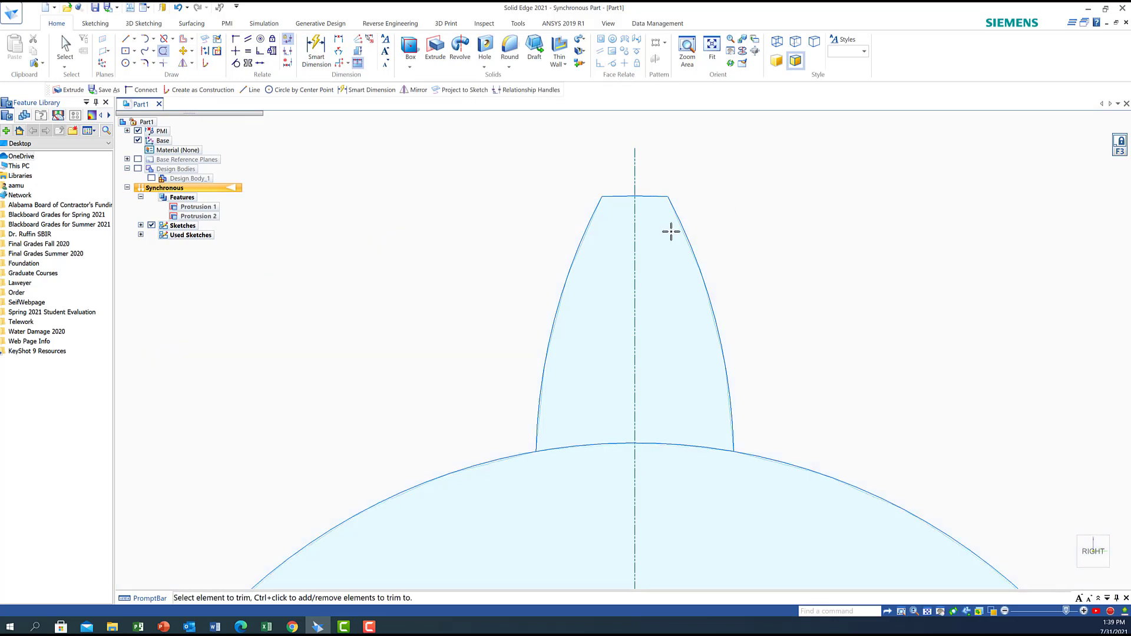
pyautogui.moveTo(581, 444); pyautogui.dragTo(583, 443)
pyautogui.click(683, 445)
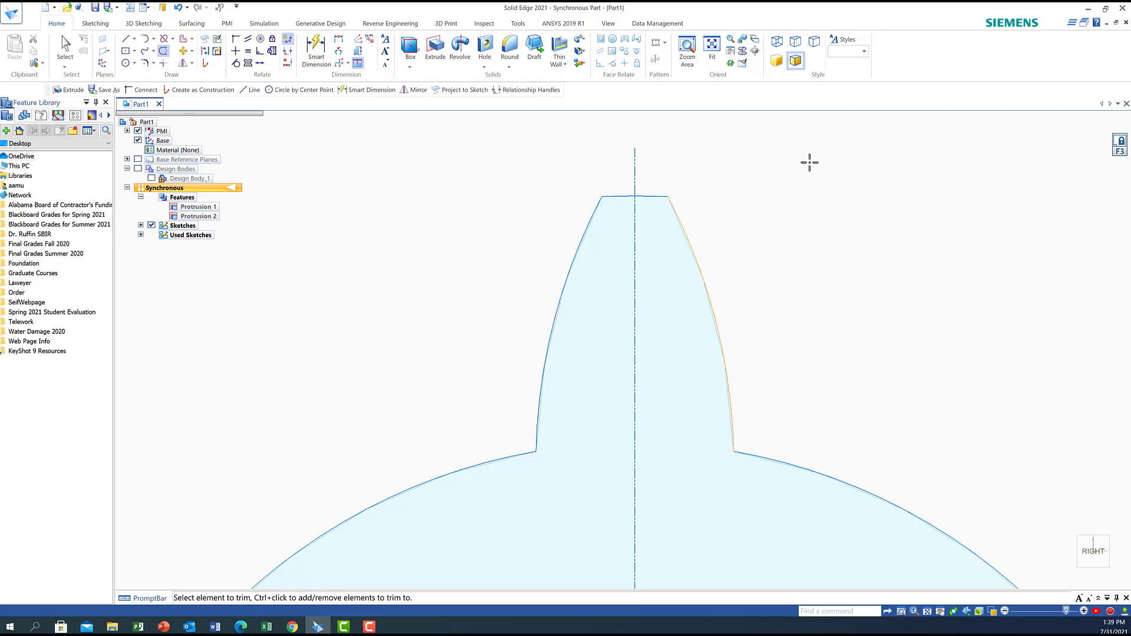
pyautogui.scroll(-5, 748, 231)
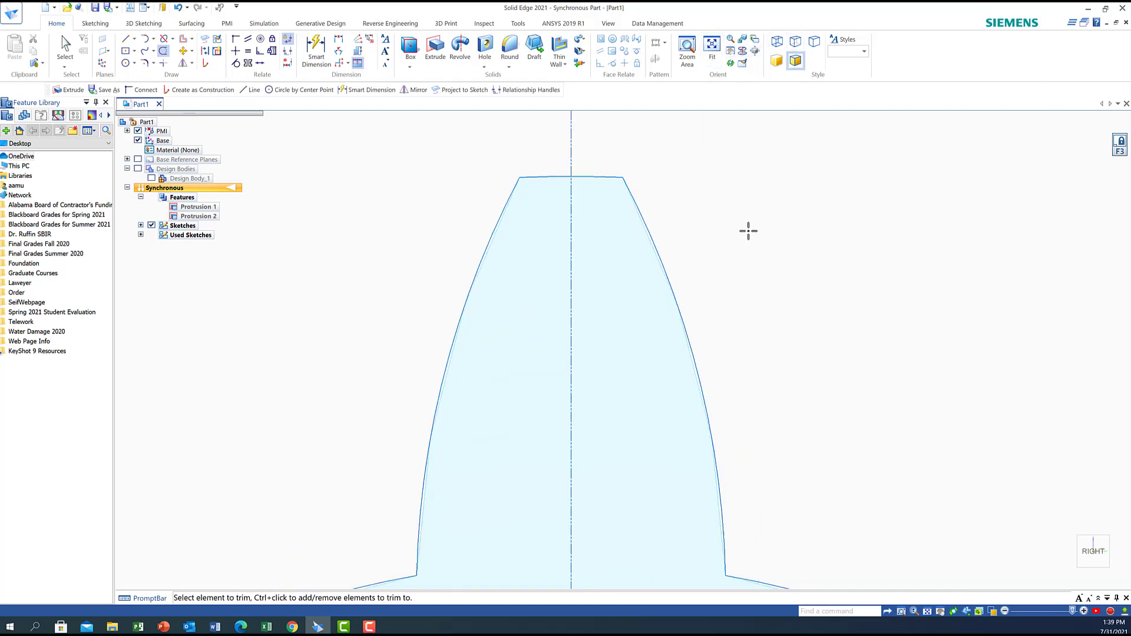
pyautogui.scroll(-2, 749, 231)
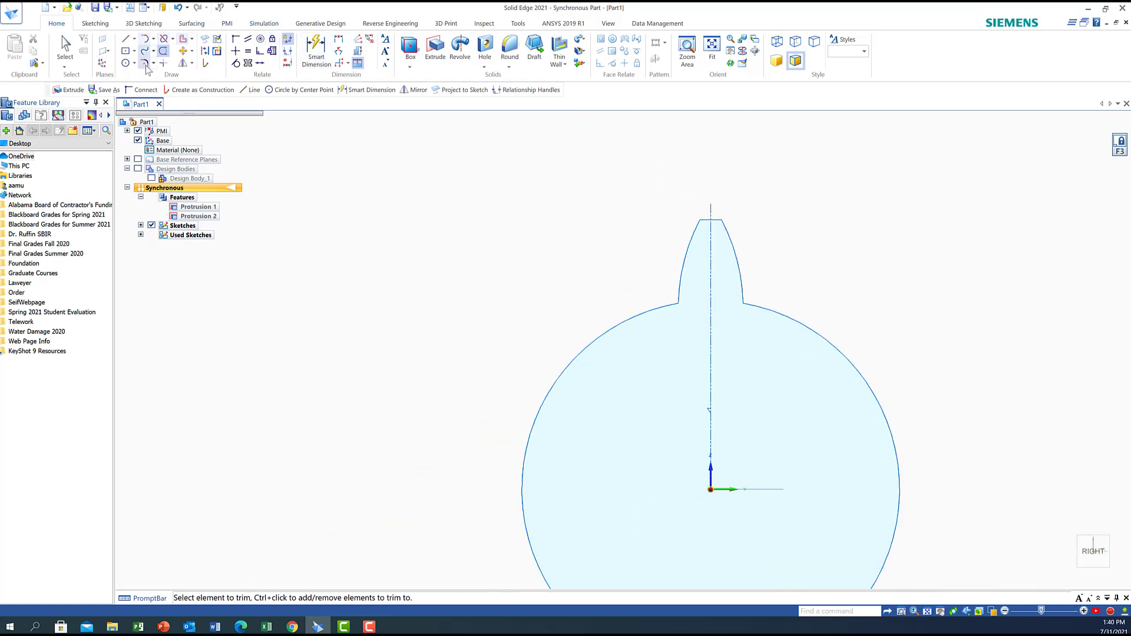
# Draw a construction line from the origin up past the 70 mm circle, about 19° clockwise from the vertical centre line.
pyautogui.click(125, 38)
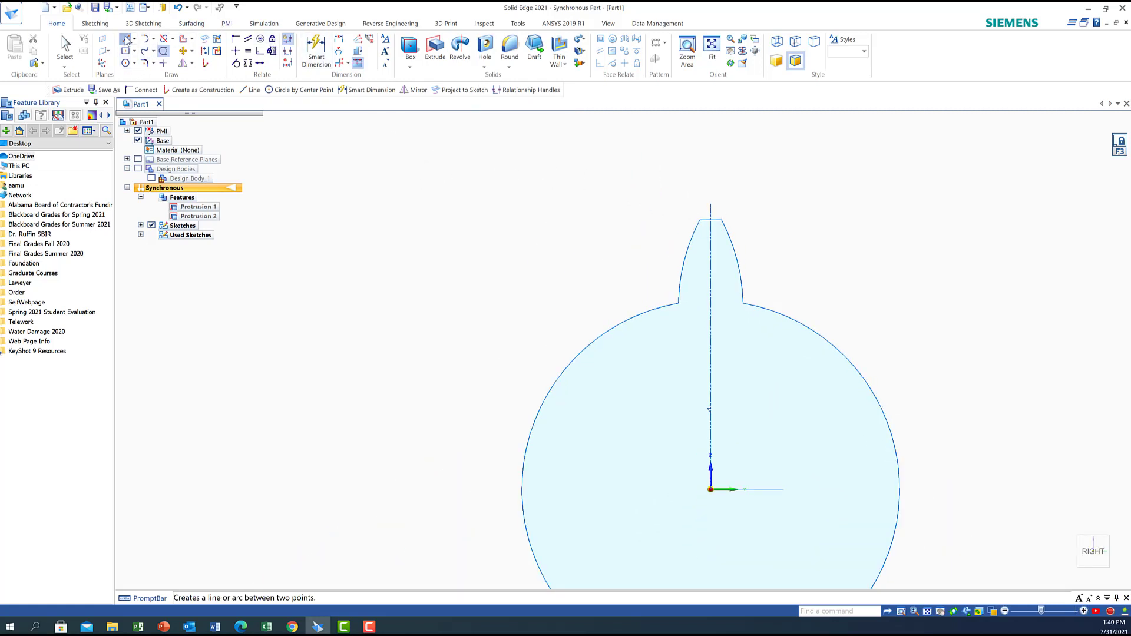
pyautogui.click(205, 63)
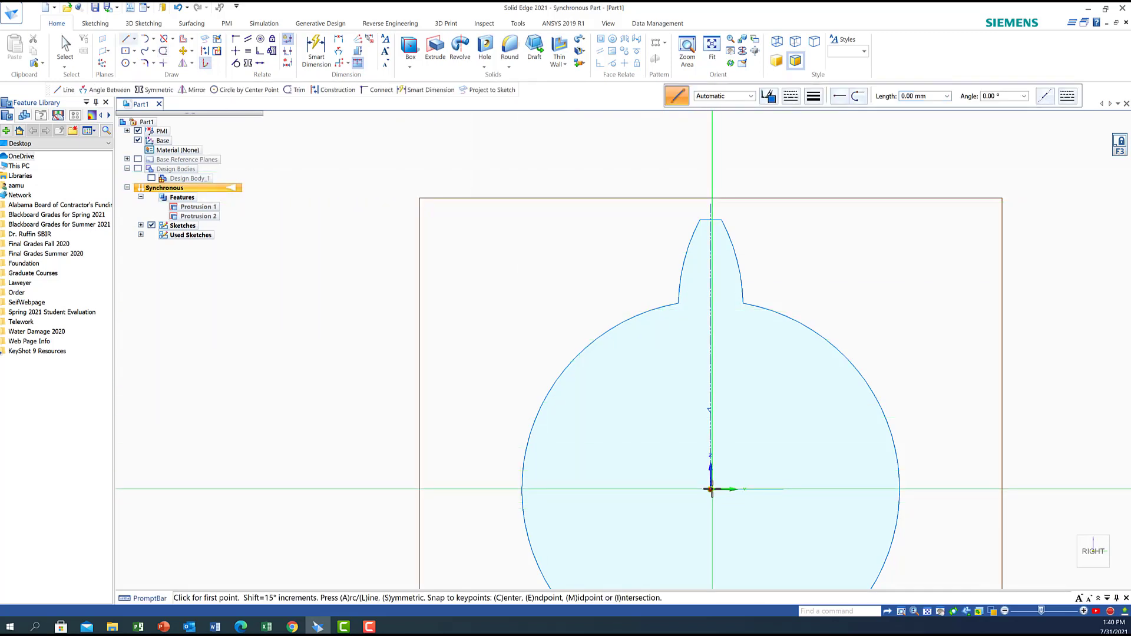
pyautogui.click(711, 490)
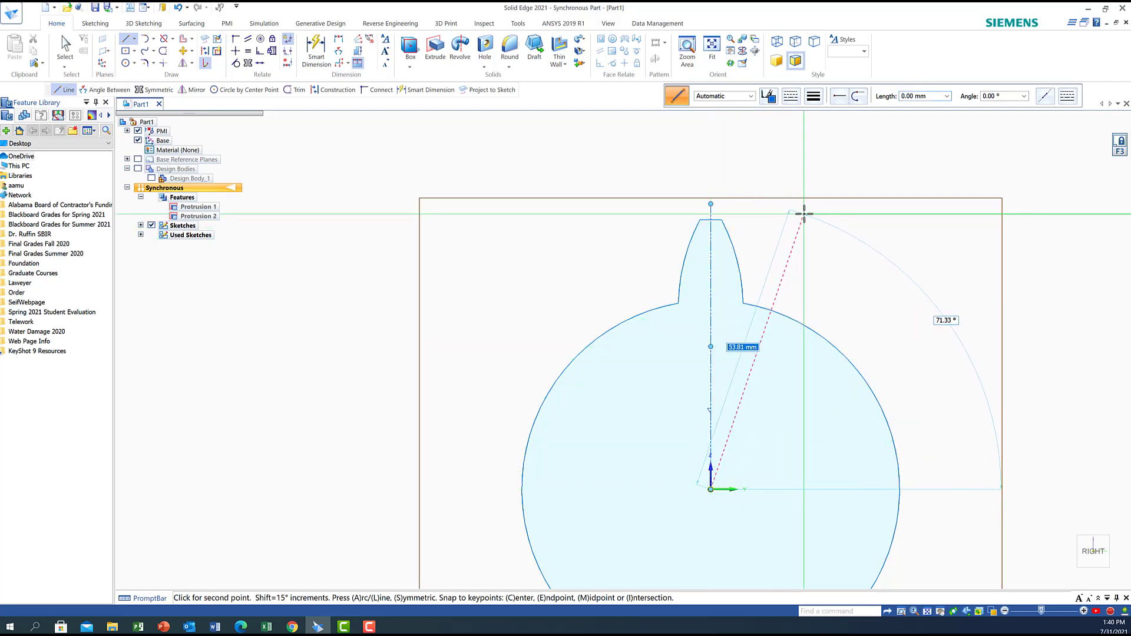
pyautogui.click(816, 184)
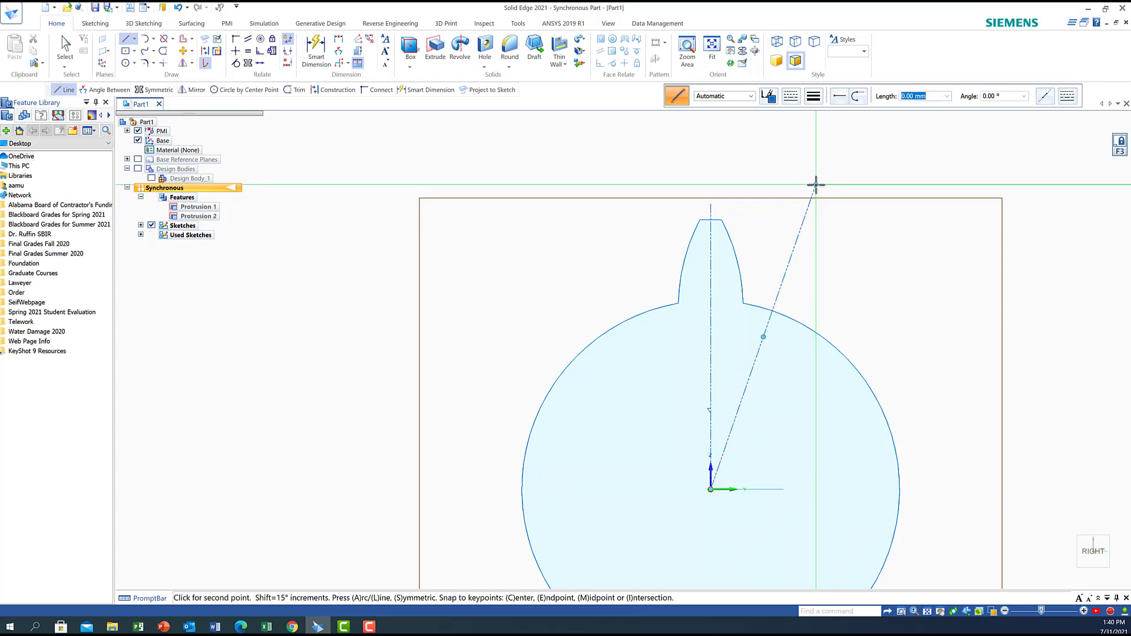
pyautogui.rightClick(816, 185)
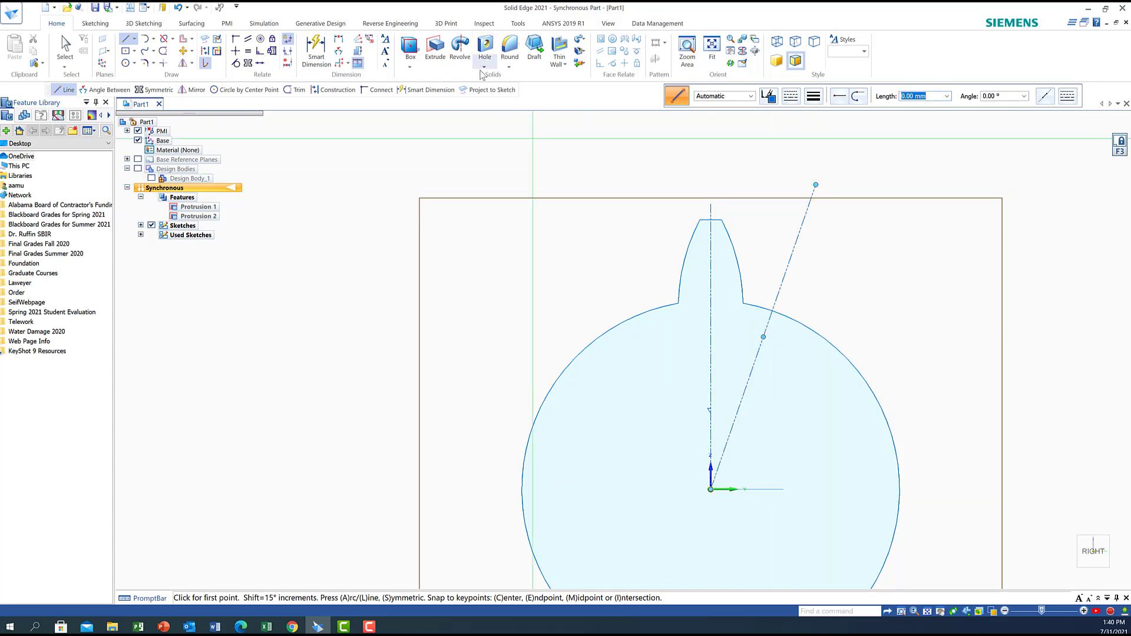
# Dimension the angle between the vertical centre line and the slanted construction line and set it to 15°.
pyautogui.click(338, 50)
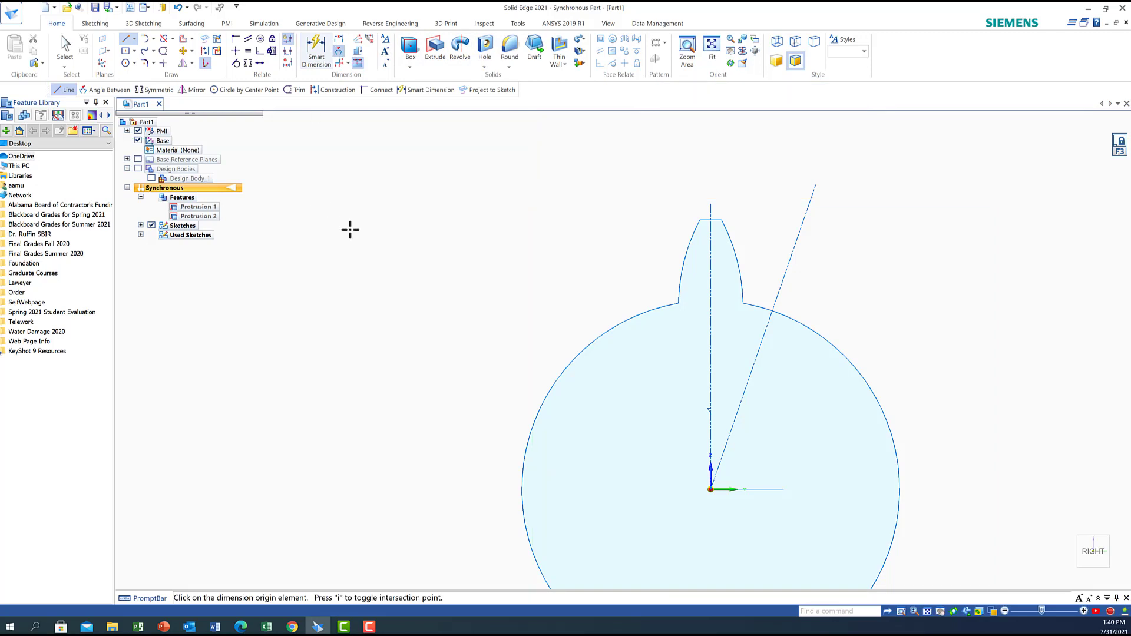
pyautogui.click(711, 267)
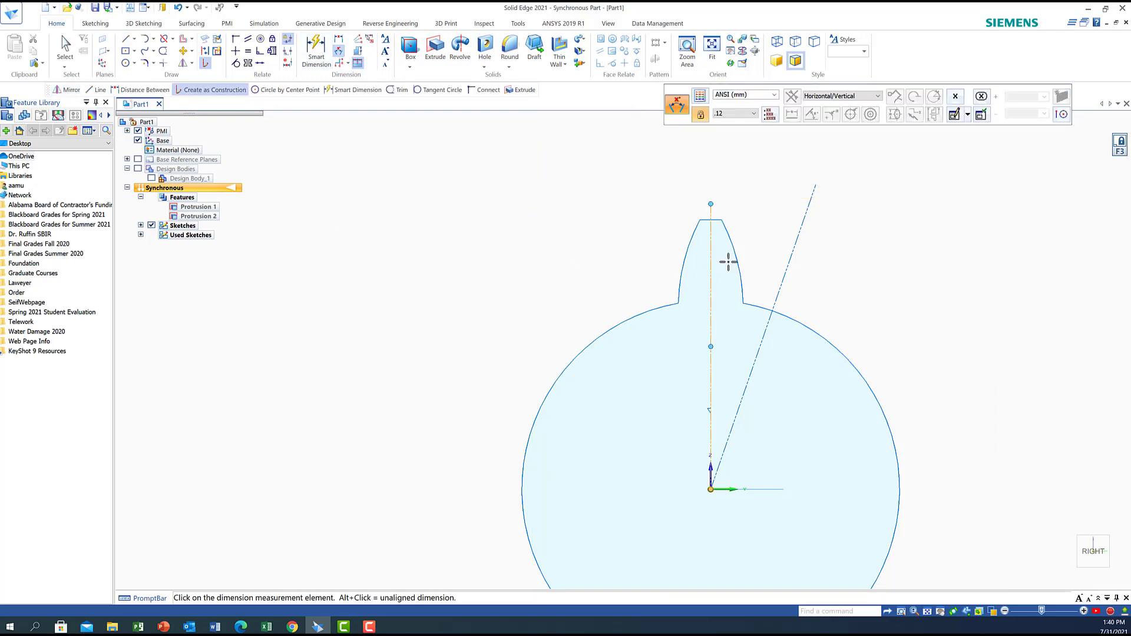
pyautogui.click(784, 273)
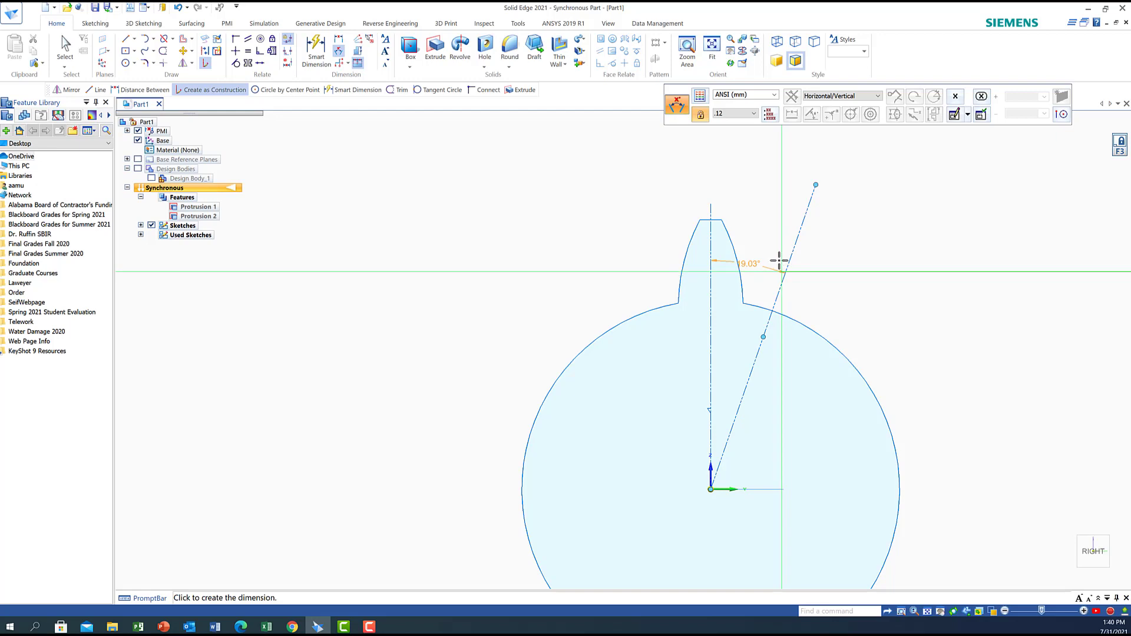
pyautogui.click(789, 185)
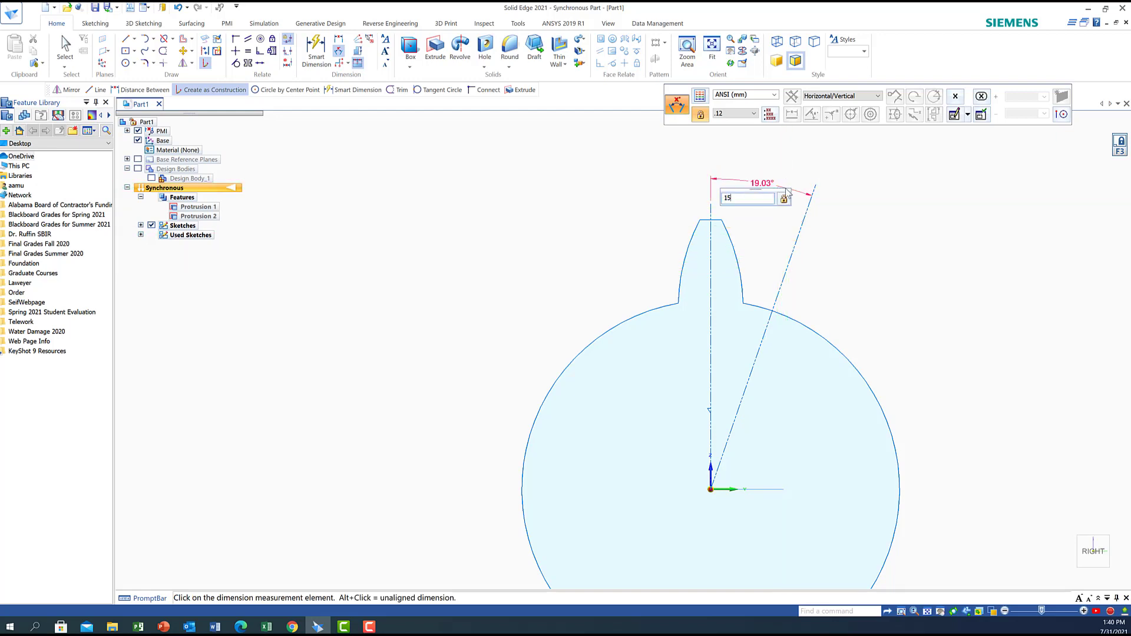
pyautogui.press('Return')
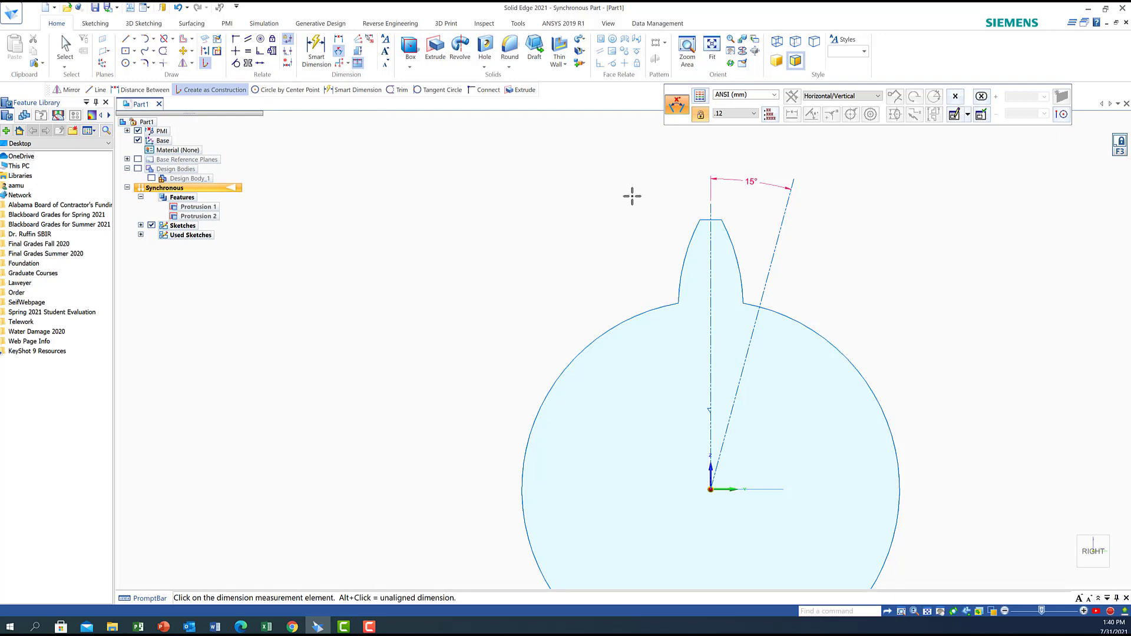
# Mirror the tooth's two side arcs and tip about the 15° construction line, keeping the original.
pyautogui.click(65, 47)
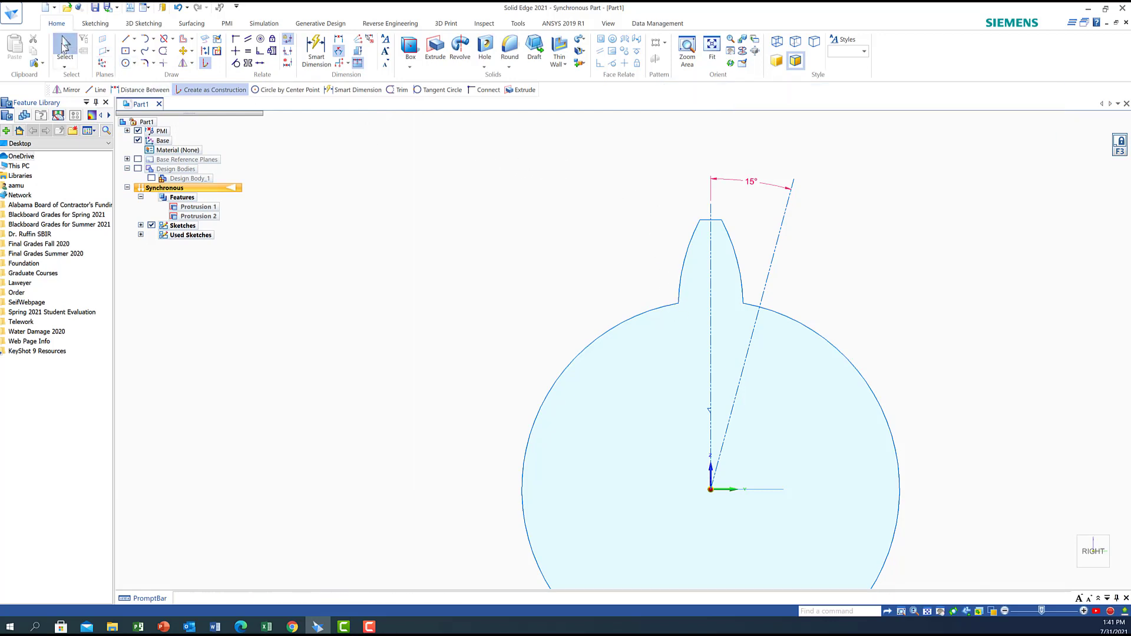
pyautogui.moveTo(672, 202); pyautogui.dragTo(749, 330)
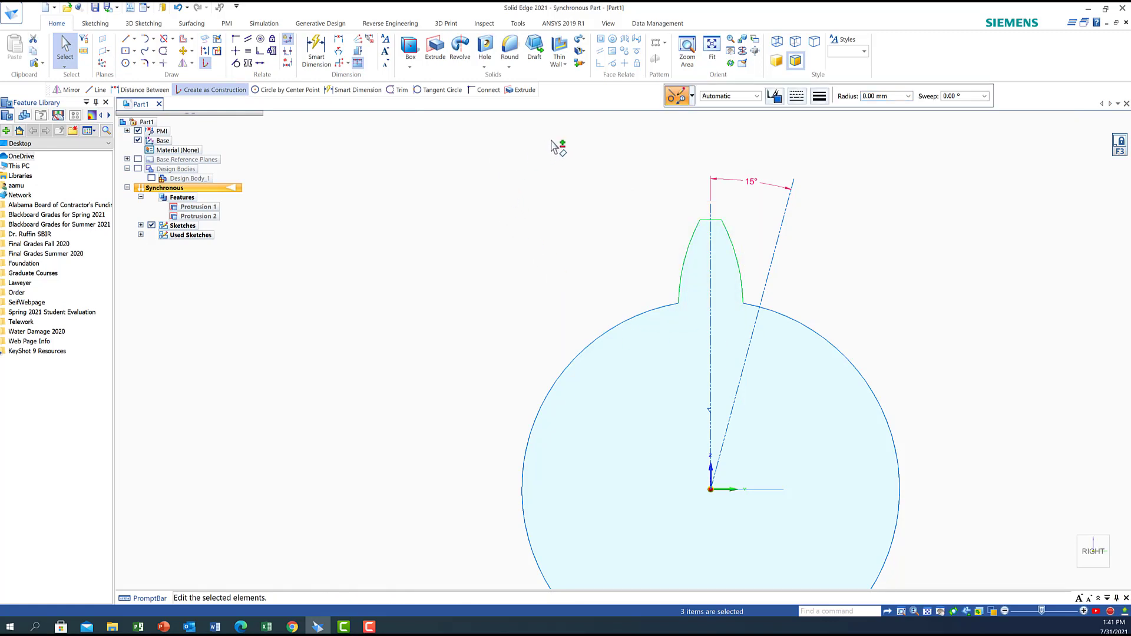
pyautogui.click(185, 63)
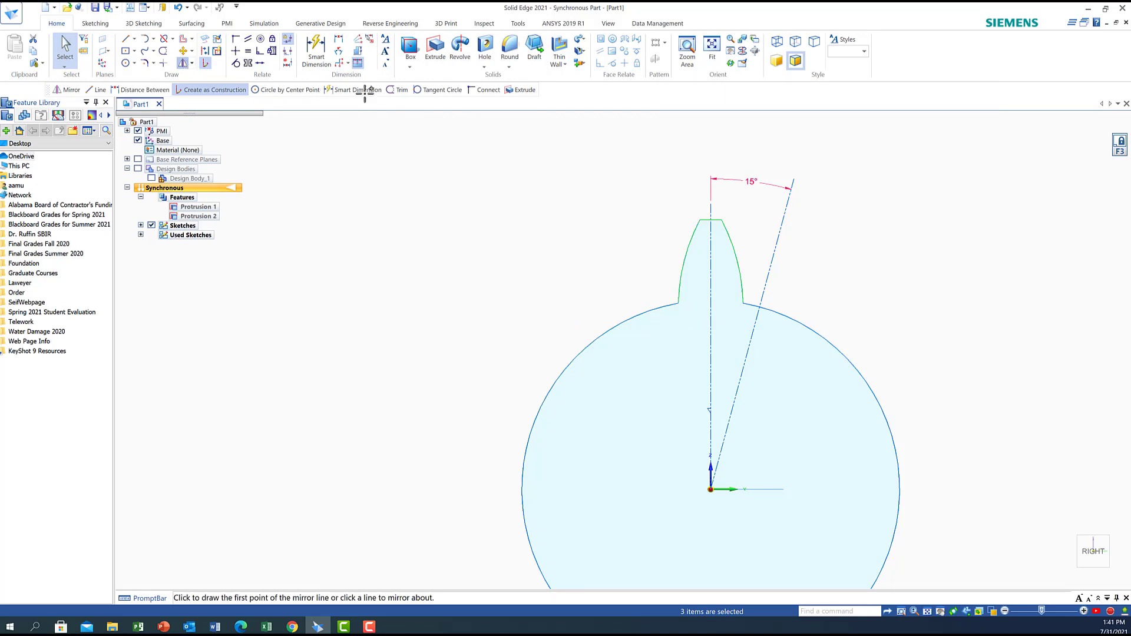
pyautogui.click(752, 341)
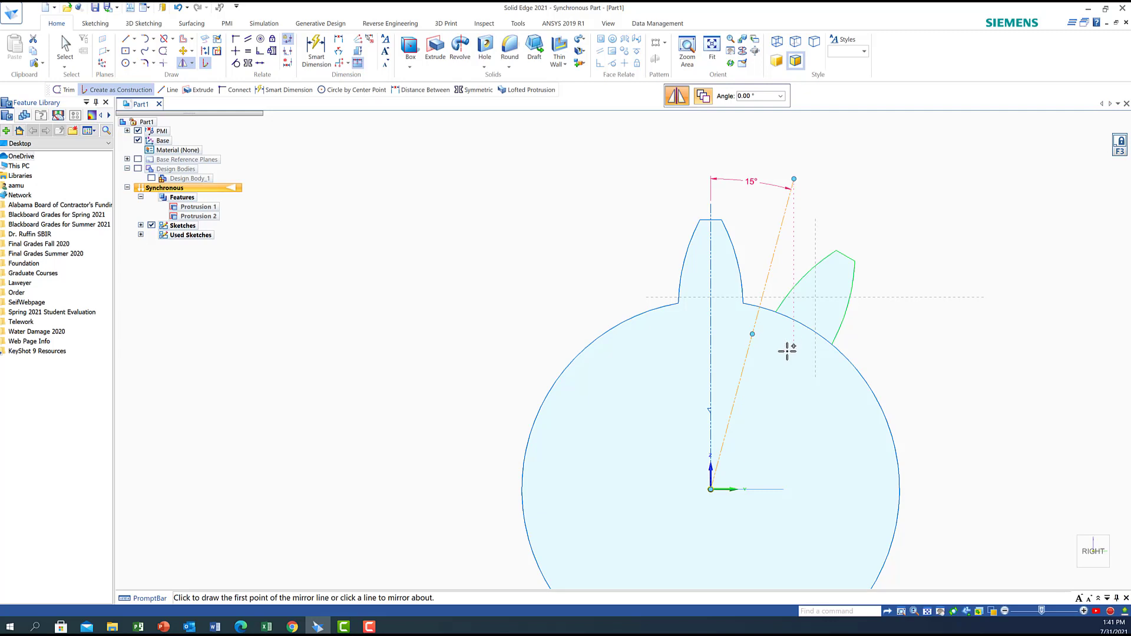
# Mirror each newest tooth alternately about the vertical and 15° lines, continuing through both horizontal teeth to the first lower-right tooth.
pyautogui.click(711, 357)
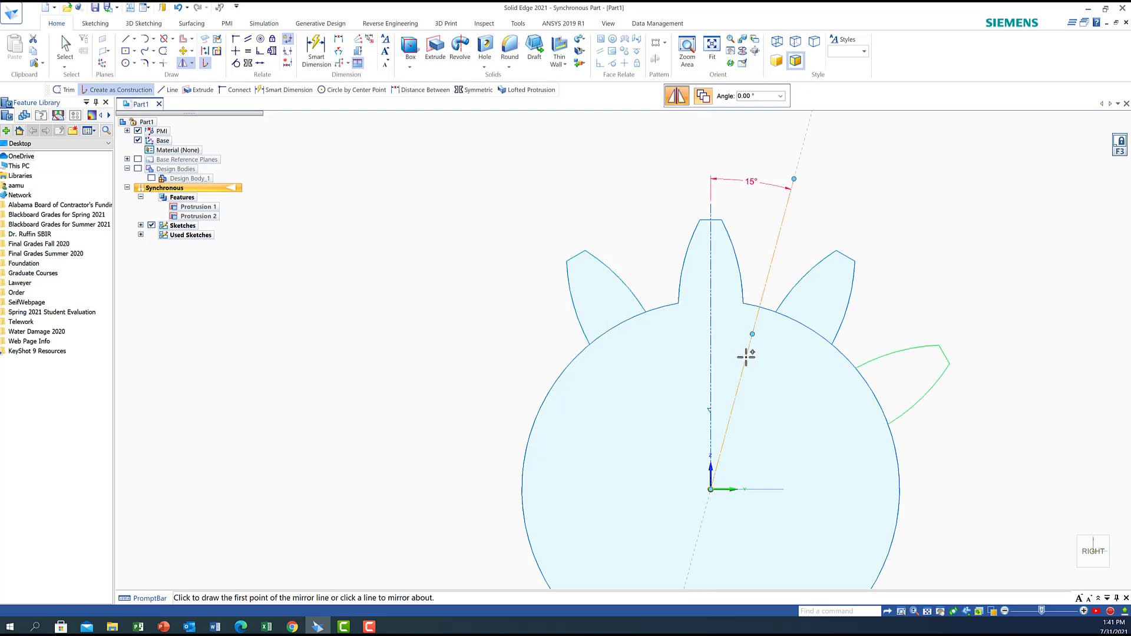
pyautogui.click(746, 356)
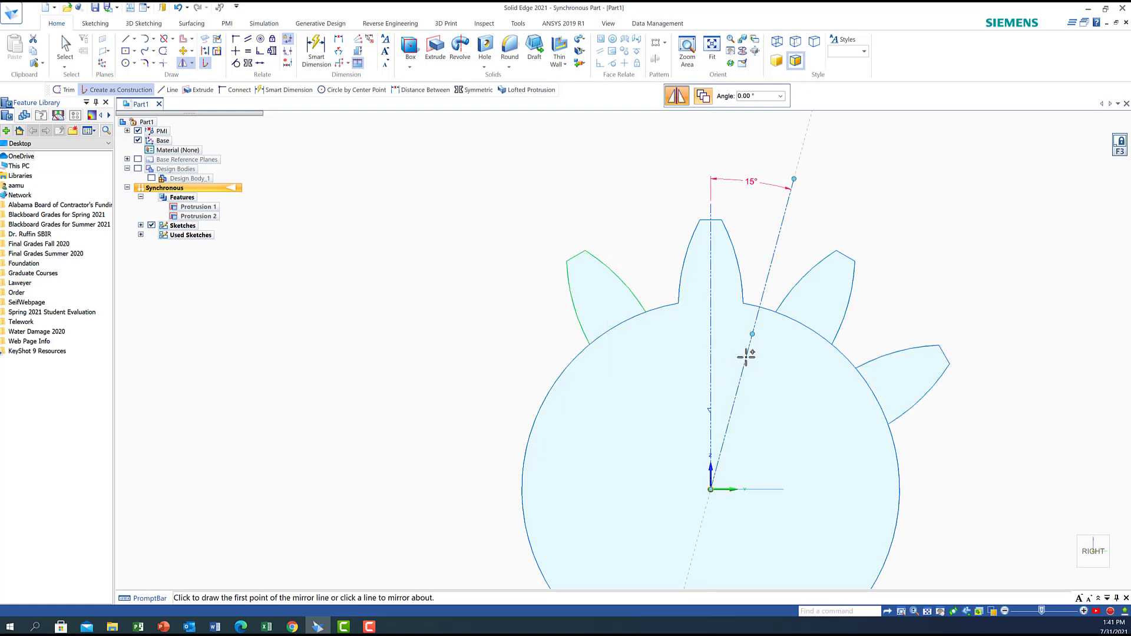
pyautogui.click(710, 353)
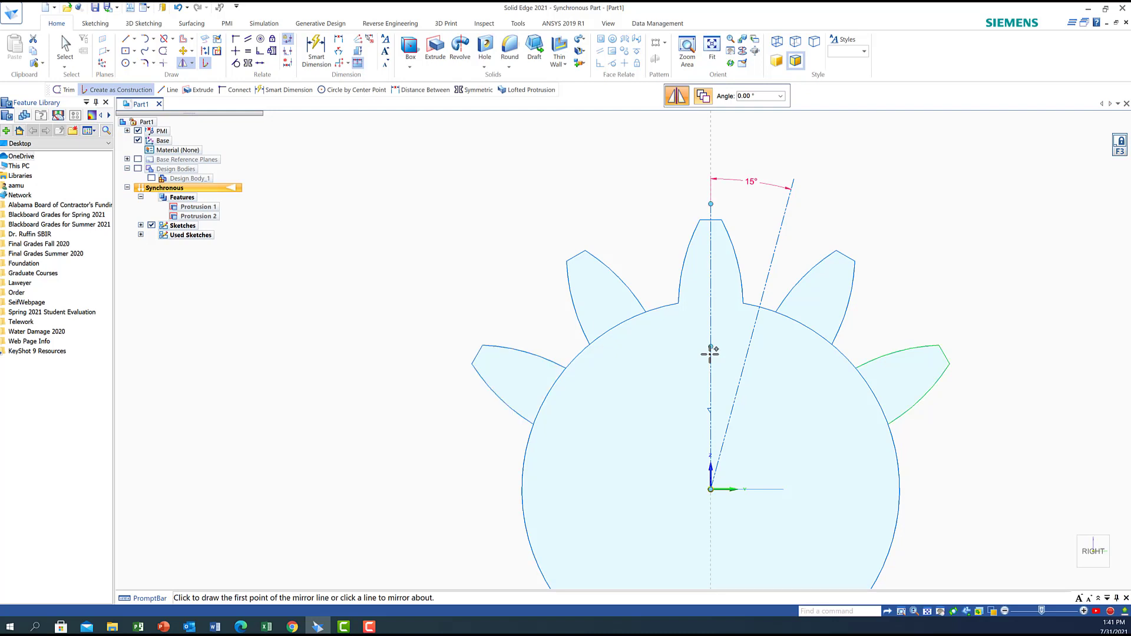
pyautogui.click(746, 359)
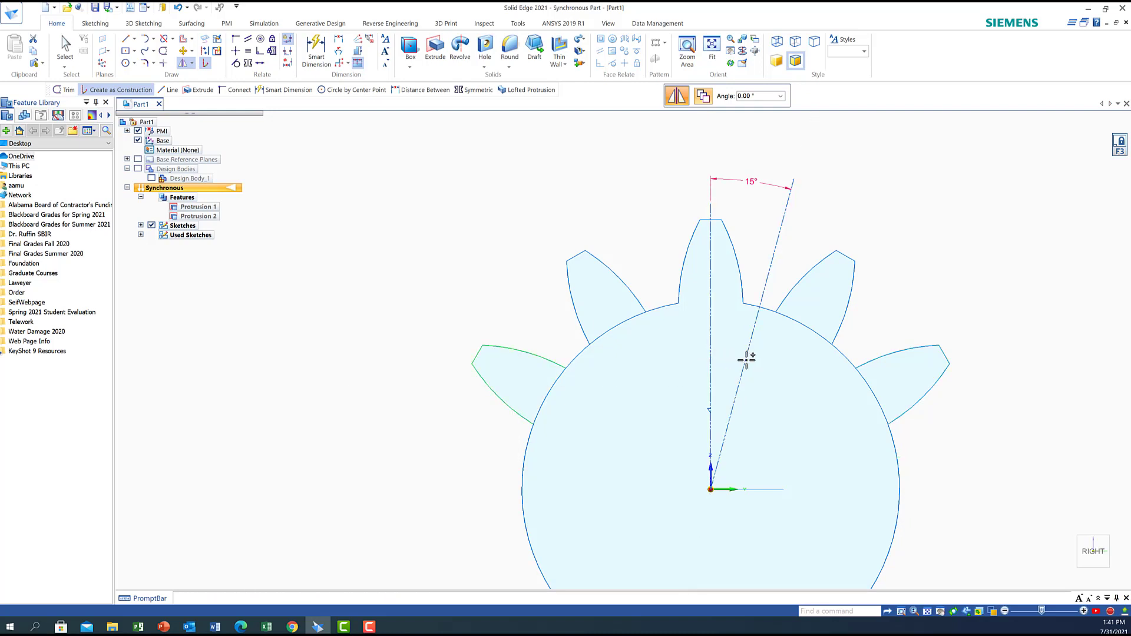
pyautogui.click(711, 370)
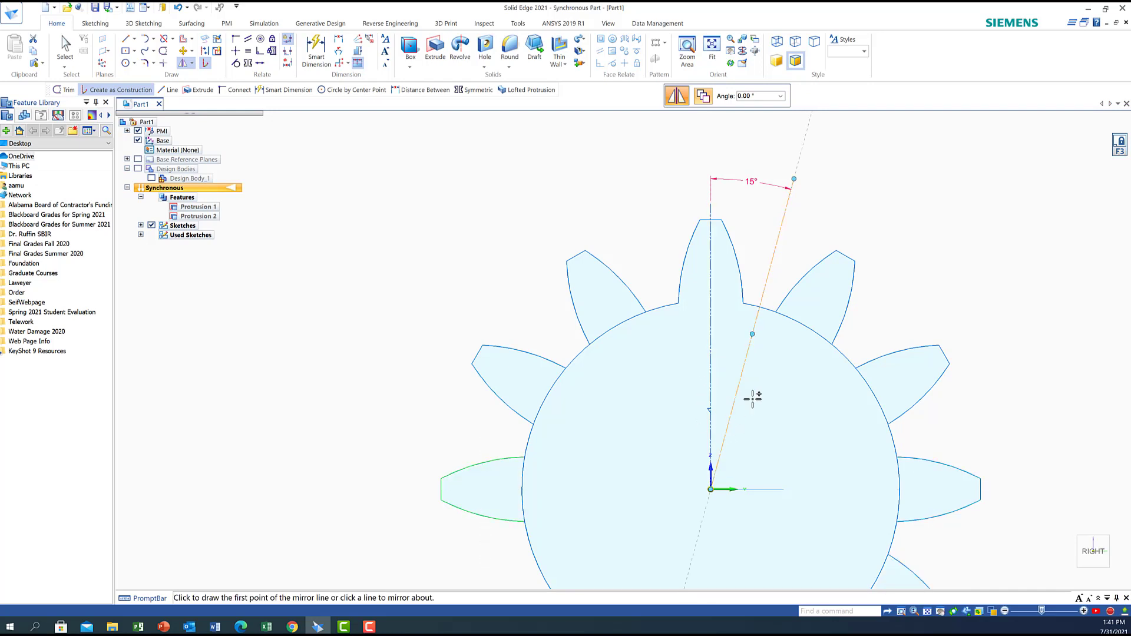
# Mirror the lower-right tooth and its successive copies alternately about the vertical and 15° lines until the bottom tooth completes the ring.
pyautogui.click(940, 611)
pyautogui.moveTo(787, 447); pyautogui.dragTo(783, 278)
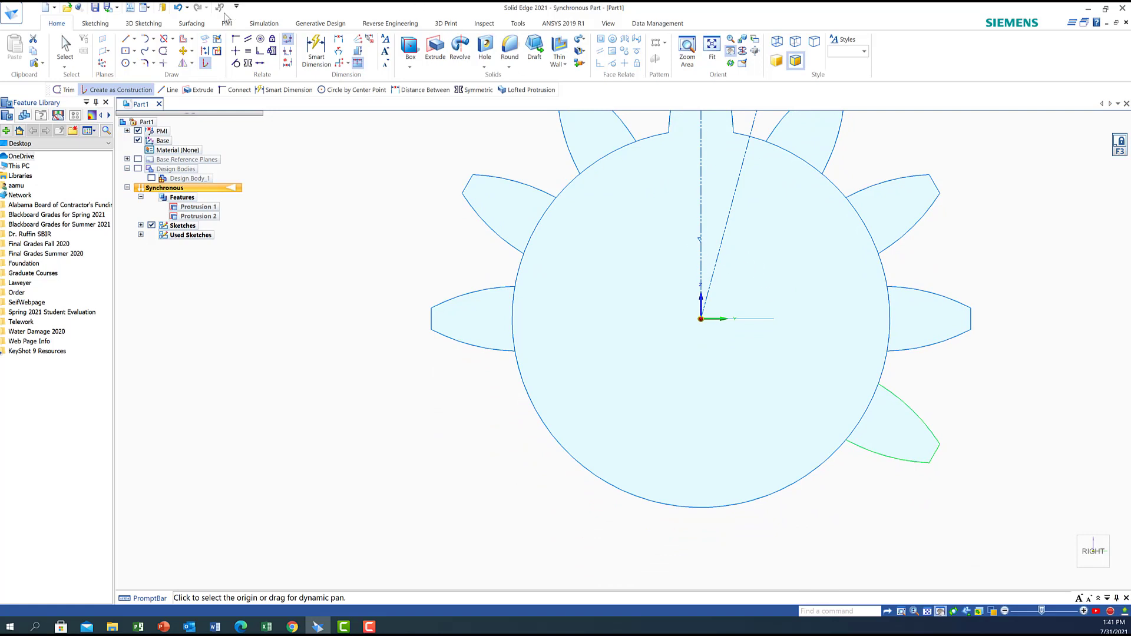
pyautogui.click(183, 63)
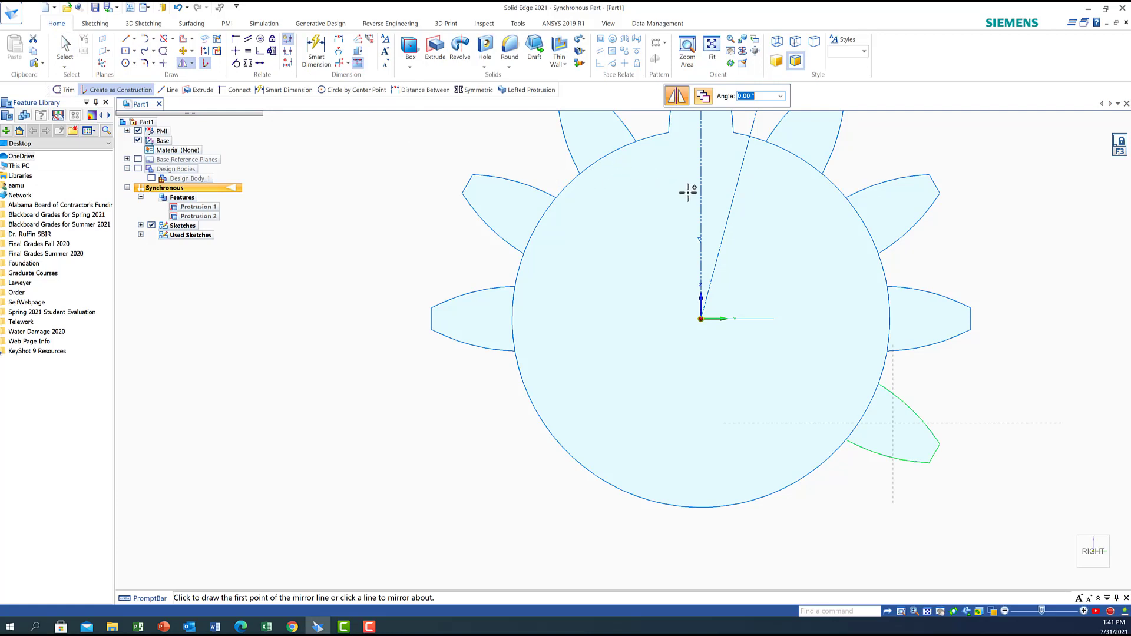
pyautogui.click(700, 224)
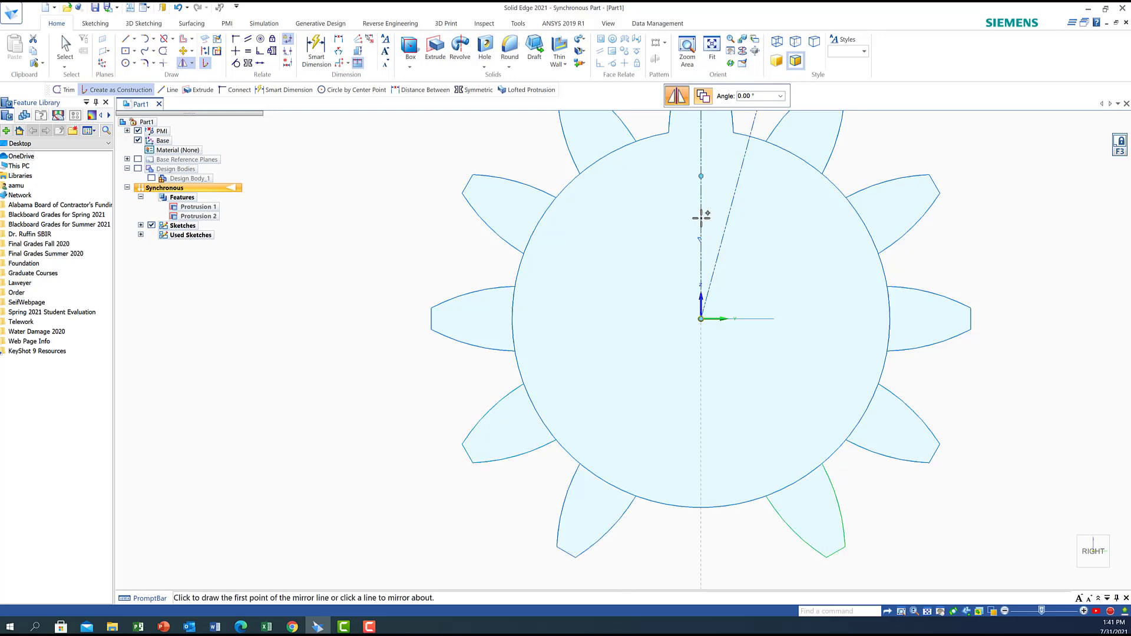
pyautogui.click(725, 231)
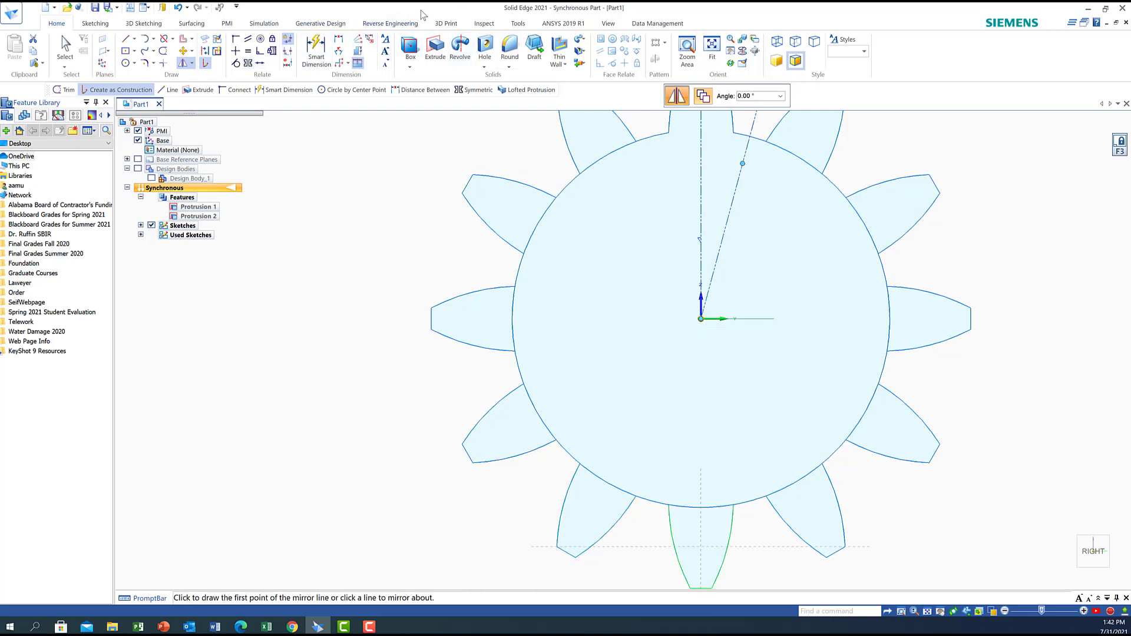
# Connect the inner end of the upper-left tooth's side arc to the base circle.
pyautogui.click(163, 50)
pyautogui.click(600, 159)
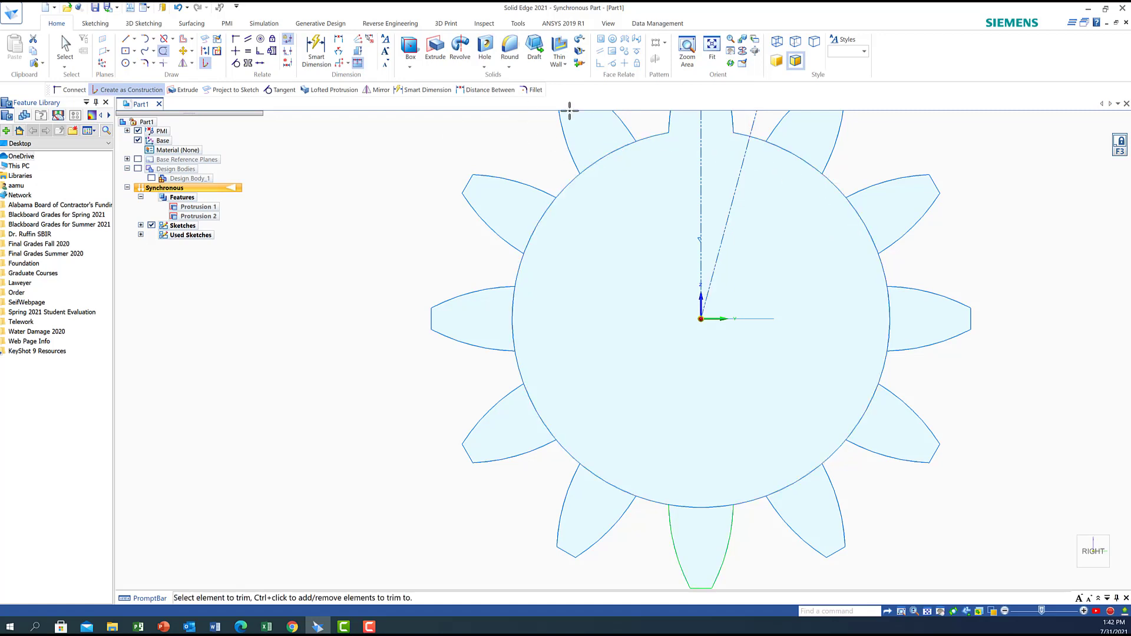
pyautogui.click(235, 40)
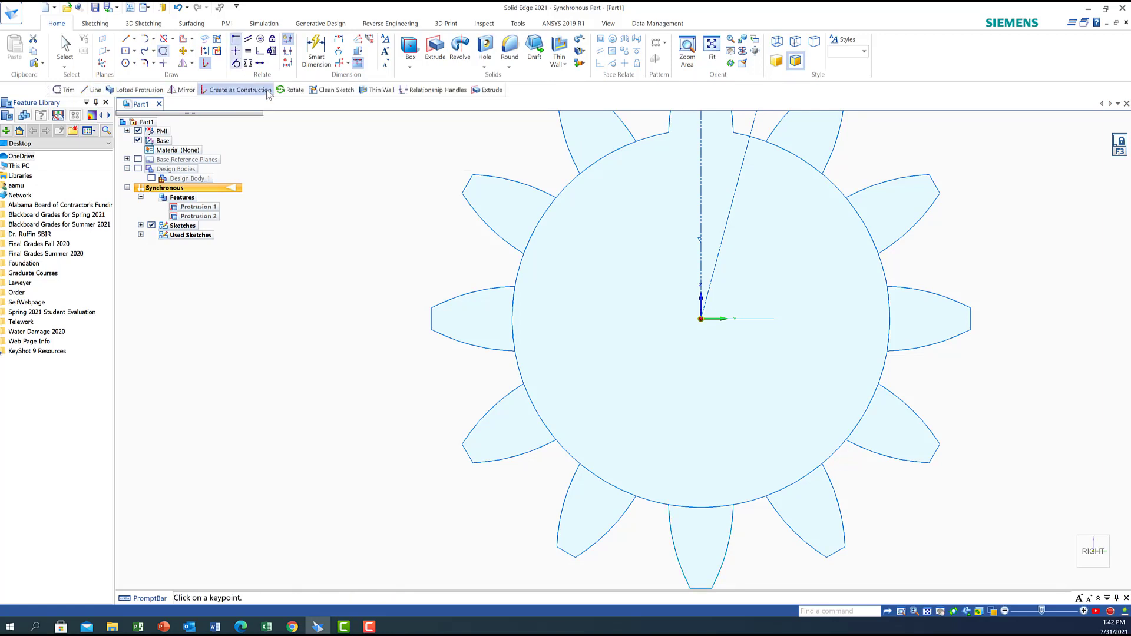
pyautogui.click(635, 142)
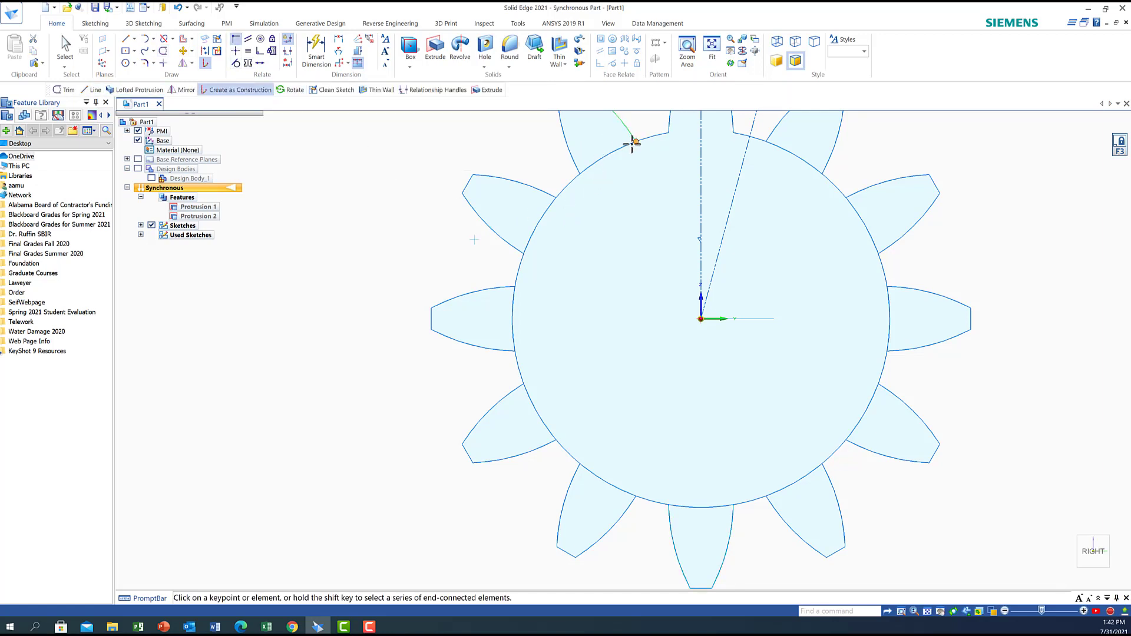
pyautogui.click(628, 147)
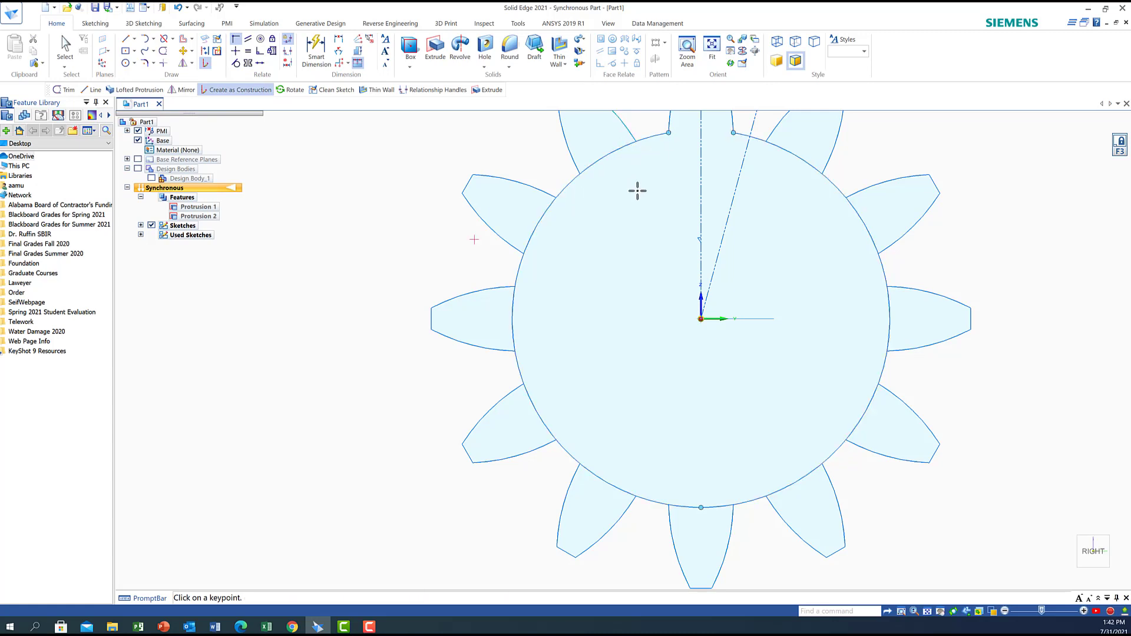
# Trim away the base circle segments inside the upper-left, left and lower-left teeth.
pyautogui.click(163, 51)
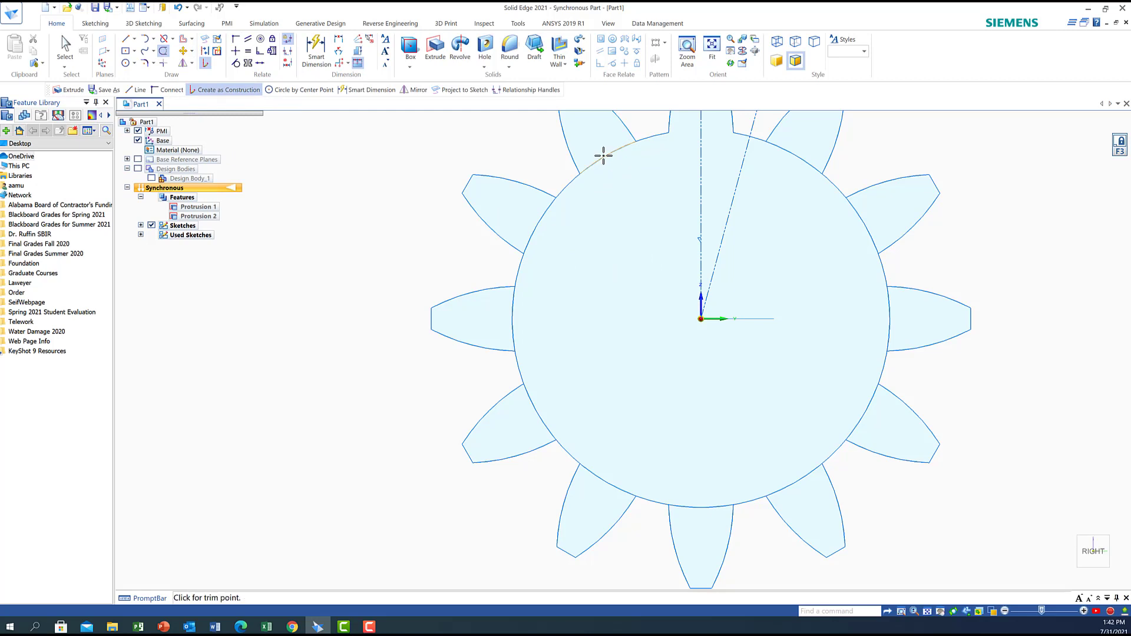
pyautogui.click(515, 333)
pyautogui.moveTo(594, 118)
pyautogui.mouseDown()
pyautogui.moveTo(607, 147)
pyautogui.moveTo(595, 202)
pyautogui.mouseUp()
pyautogui.moveTo(517, 210); pyautogui.dragTo(576, 237)
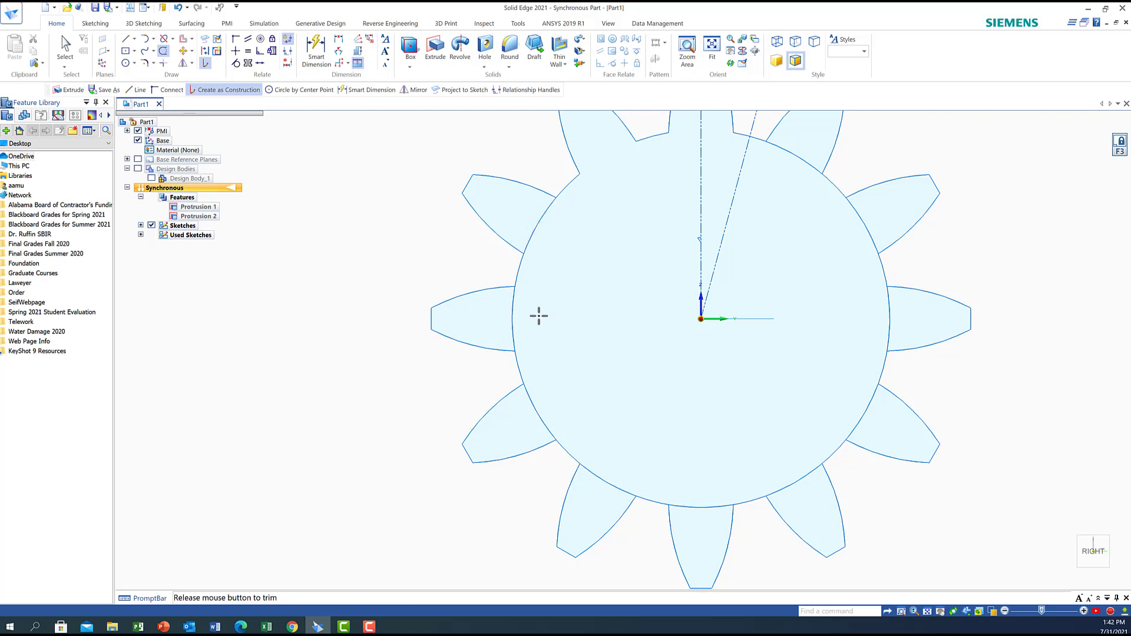
pyautogui.moveTo(487, 311); pyautogui.dragTo(551, 317)
pyautogui.moveTo(549, 403); pyautogui.dragTo(530, 424)
pyautogui.moveTo(607, 457); pyautogui.dragTo(592, 503)
# Trim the remaining base circle segments inside the bottom tooth and the teeth on the right half of the gear.
pyautogui.moveTo(704, 439); pyautogui.dragTo(707, 466)
pyautogui.moveTo(698, 532); pyautogui.dragTo(699, 534)
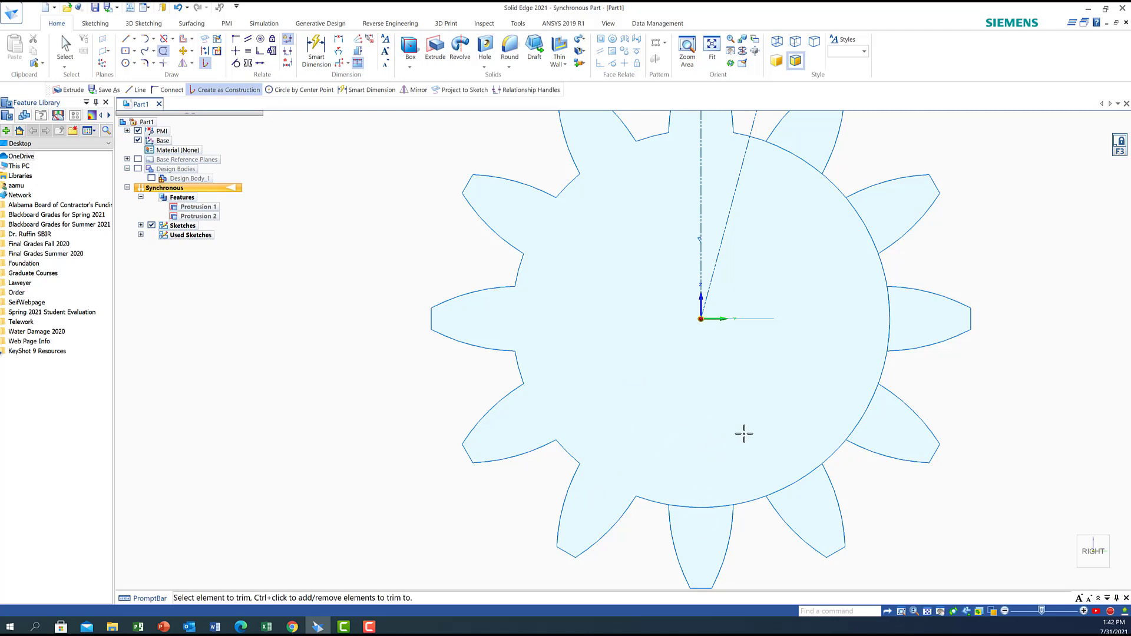
pyautogui.moveTo(758, 442); pyautogui.dragTo(803, 498)
pyautogui.moveTo(809, 410)
pyautogui.mouseDown()
pyautogui.moveTo(851, 387)
pyautogui.moveTo(887, 412)
pyautogui.mouseUp()
pyautogui.moveTo(884, 315); pyautogui.dragTo(910, 311)
pyautogui.moveTo(831, 204)
pyautogui.mouseDown()
pyautogui.moveTo(846, 182)
pyautogui.moveTo(851, 230)
pyautogui.moveTo(886, 208)
pyautogui.mouseUp()
pyautogui.moveTo(781, 178); pyautogui.dragTo(802, 145)
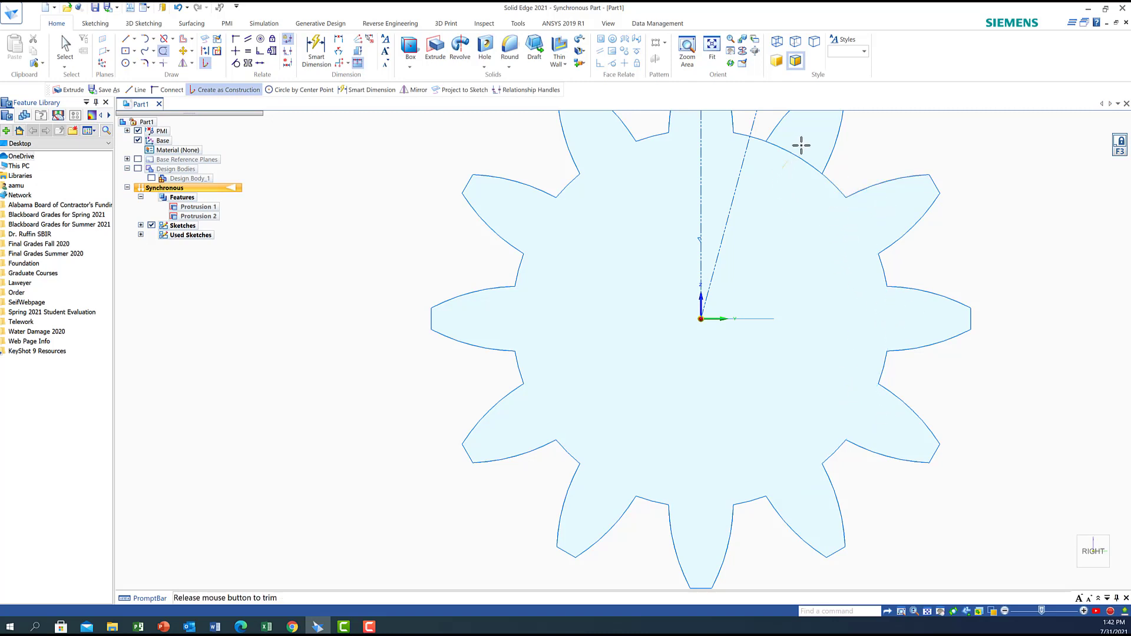
pyautogui.moveTo(741, 211); pyautogui.dragTo(729, 212)
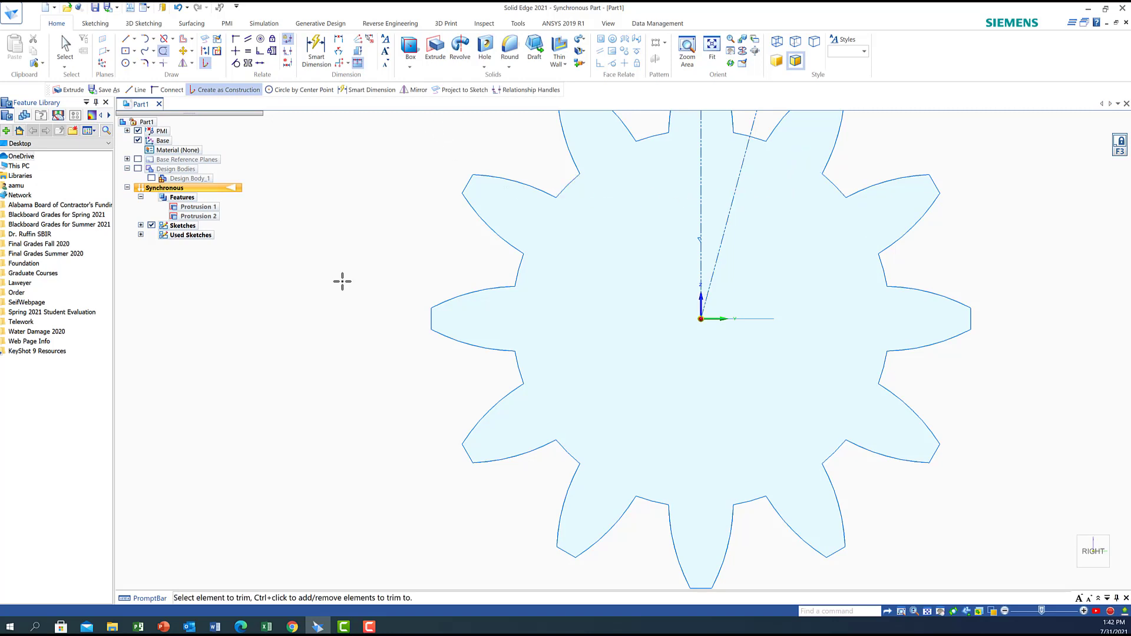
# Show the base reference planes in an isometric view and hide Top (xy) and Front (xz), keeping Right (yz) displayed.
pyautogui.scroll(-2, 342, 257)
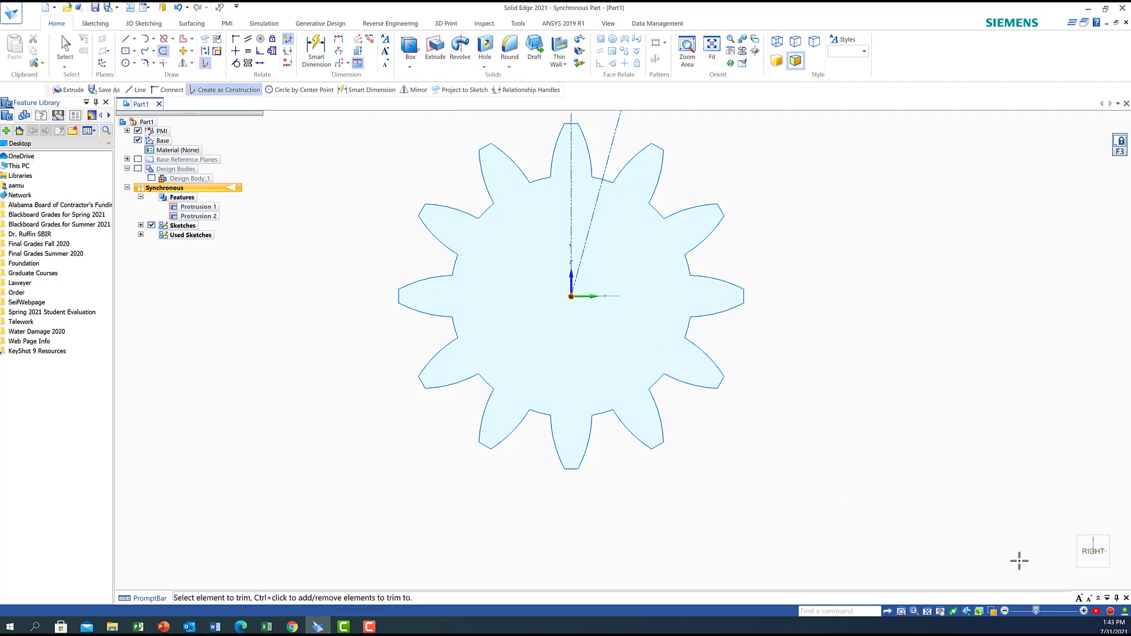
pyautogui.click(1070, 581)
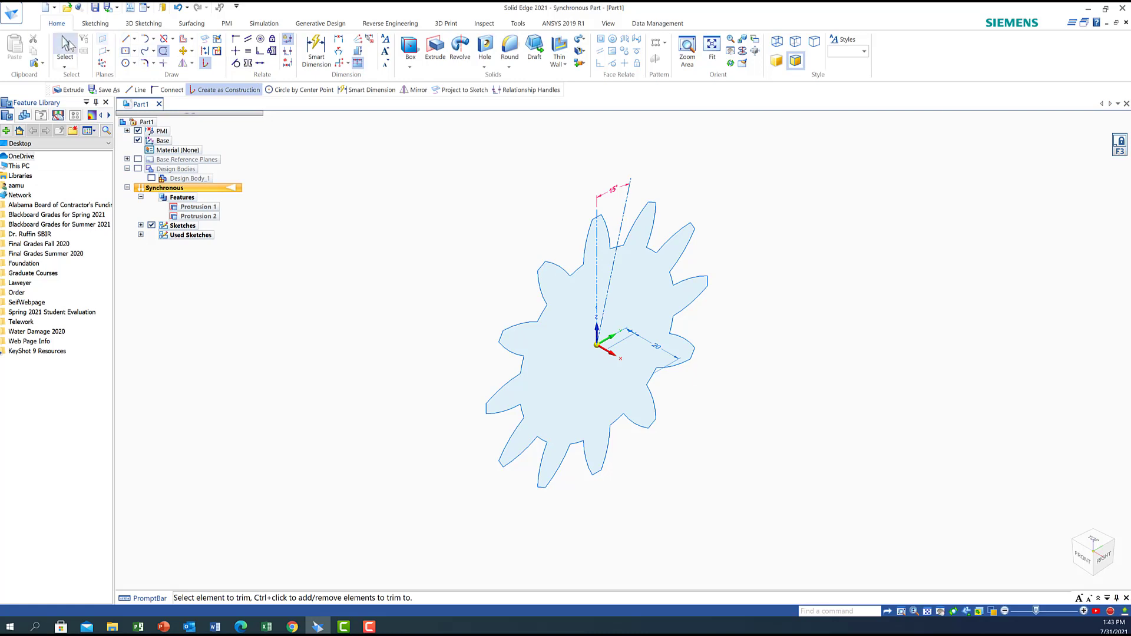
pyautogui.click(104, 41)
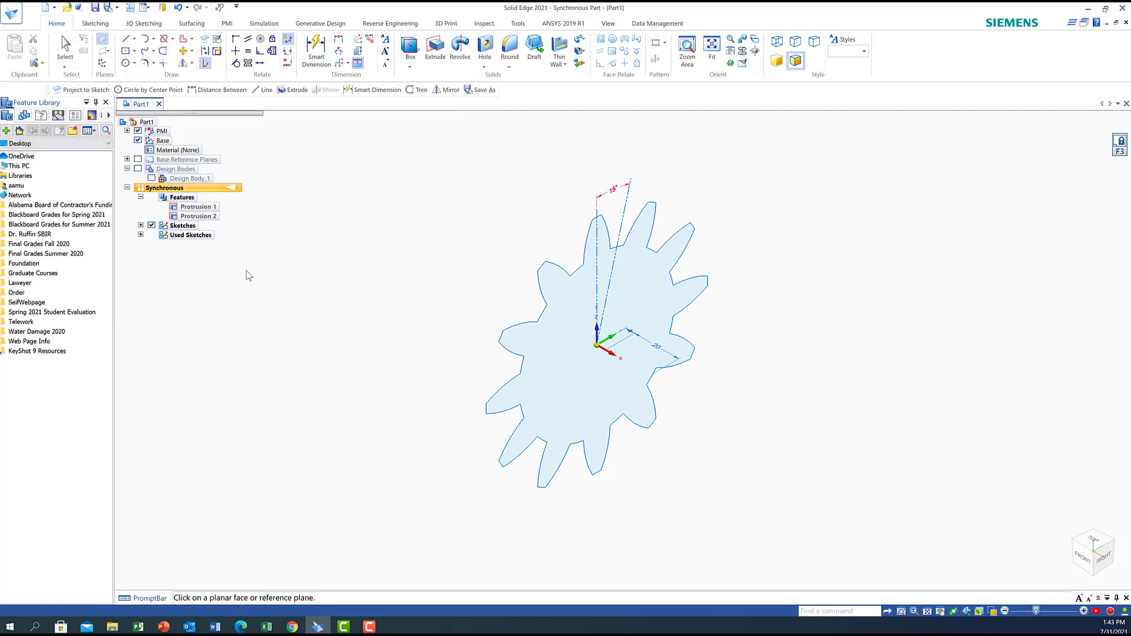
pyautogui.click(137, 159)
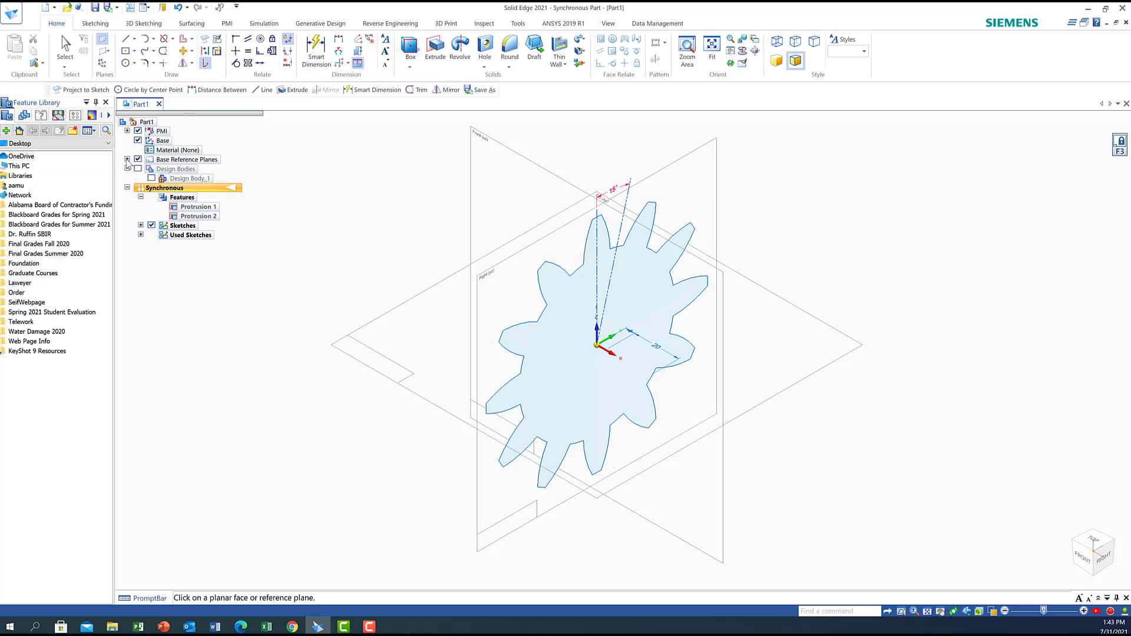
pyautogui.click(127, 160)
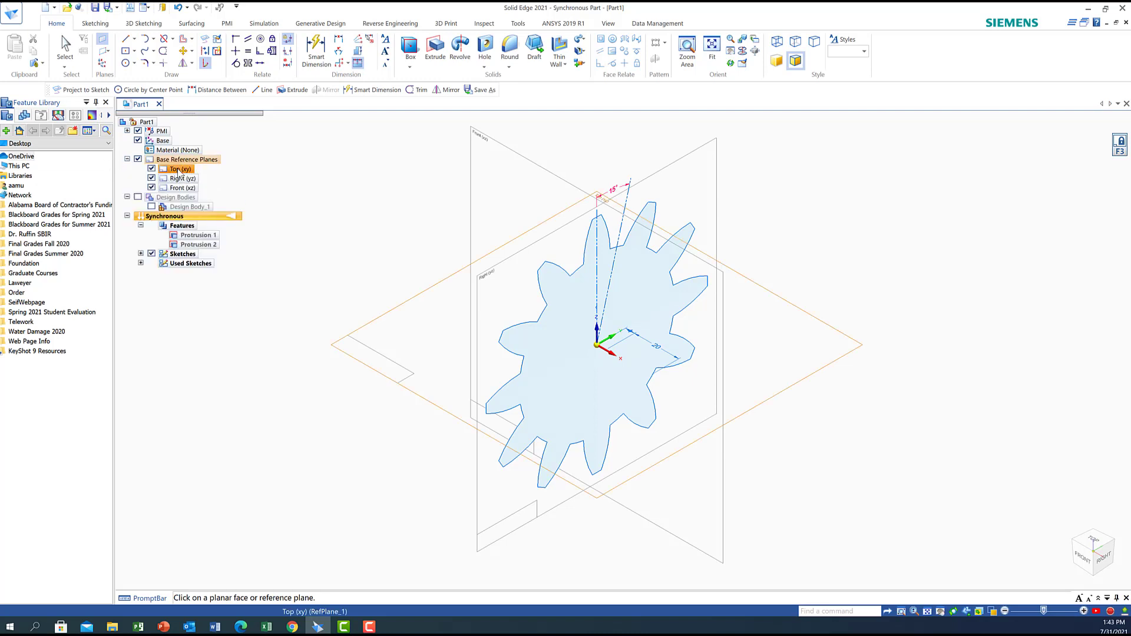
pyautogui.click(151, 170)
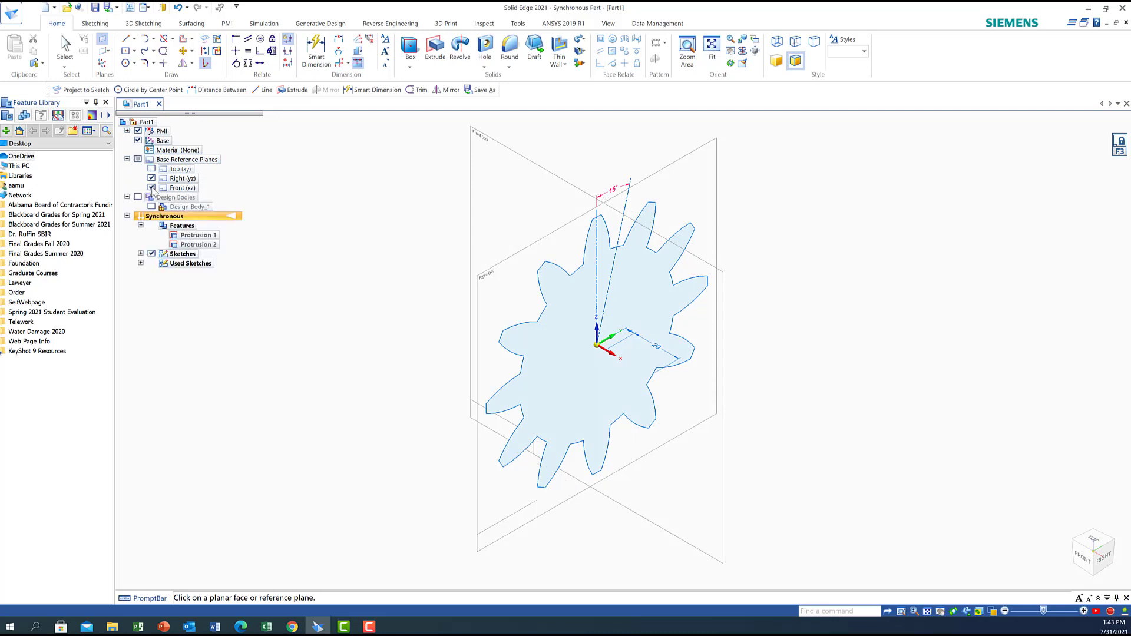
pyautogui.click(152, 188)
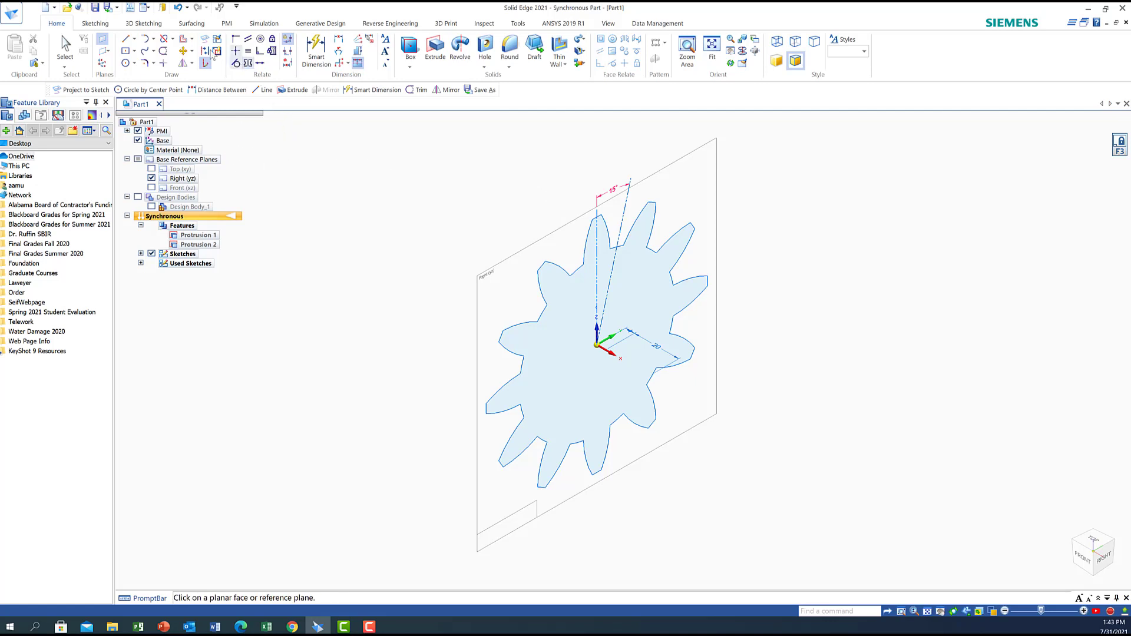
# Create a plane coincident with Right (yz) and move it away from the gear sketch in the negative X direction.
pyautogui.click(206, 62)
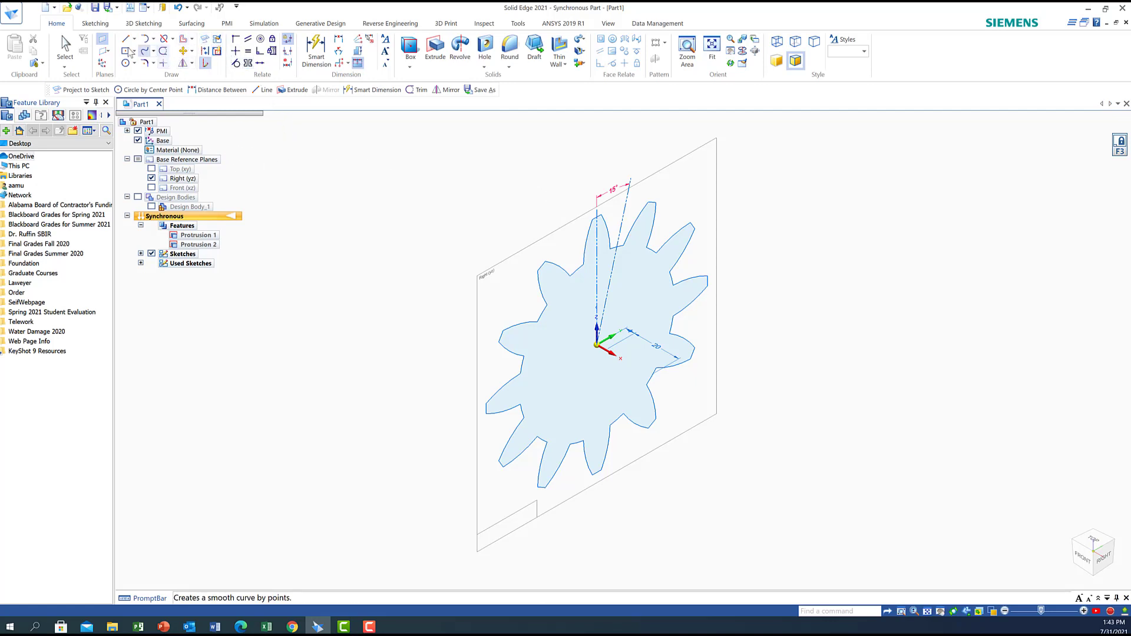
pyautogui.click(539, 246)
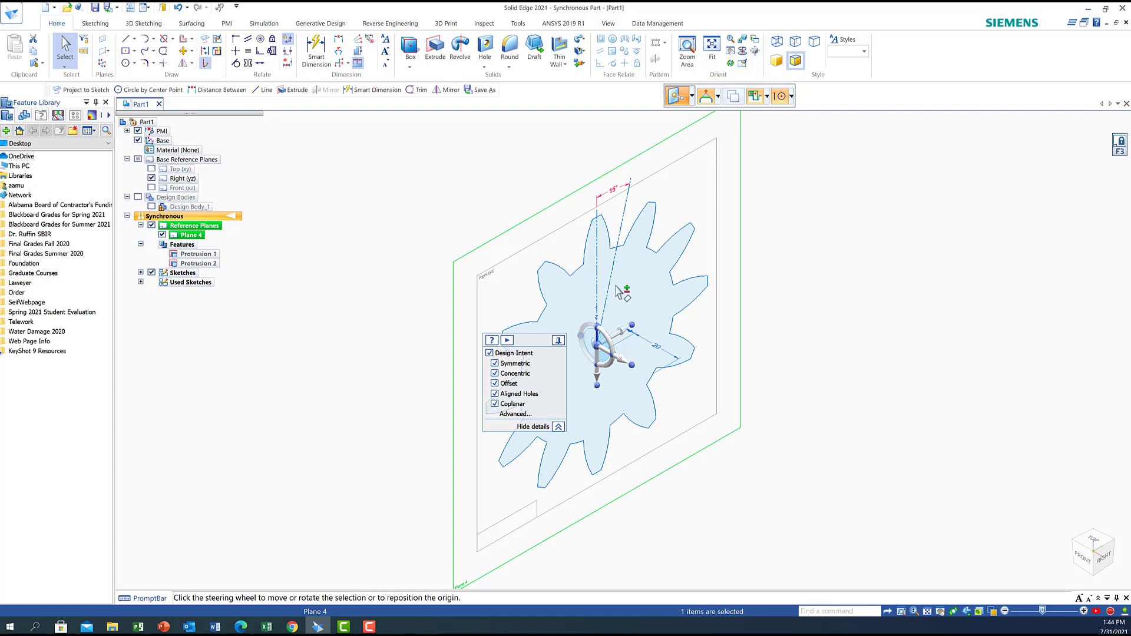
pyautogui.click(623, 366)
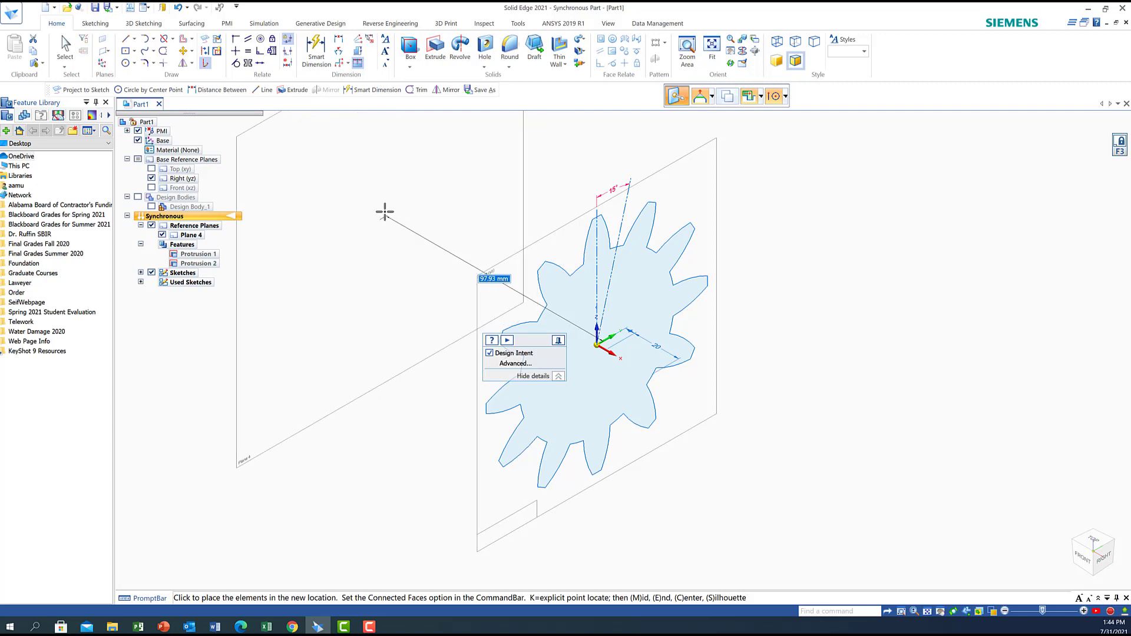
pyautogui.click(385, 212)
pyautogui.press('Return')
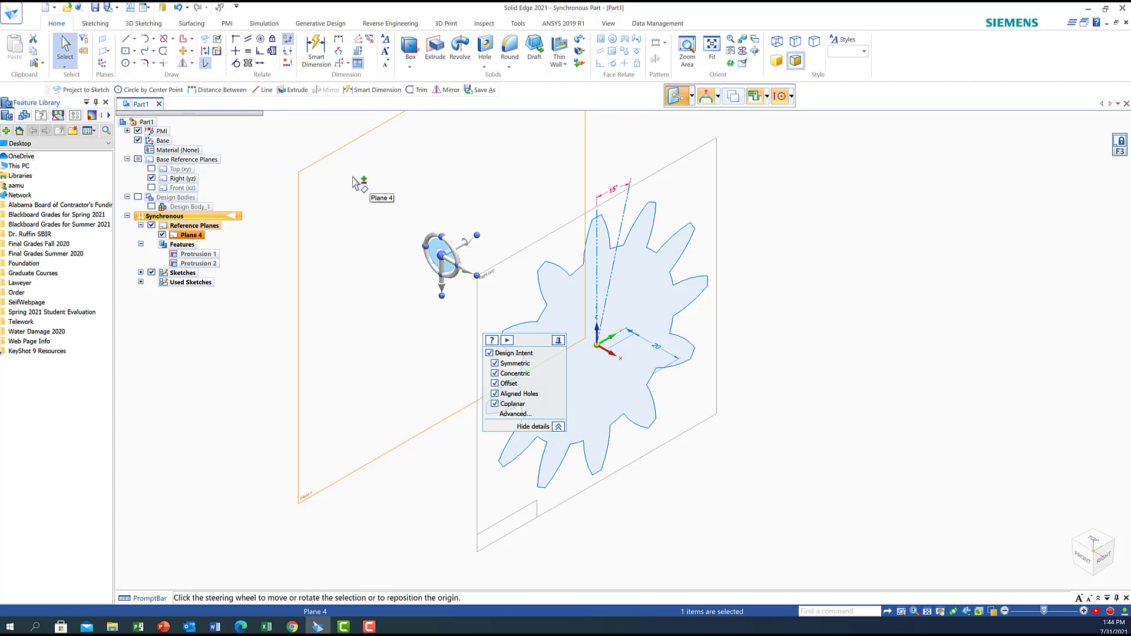
pyautogui.press('Escape')
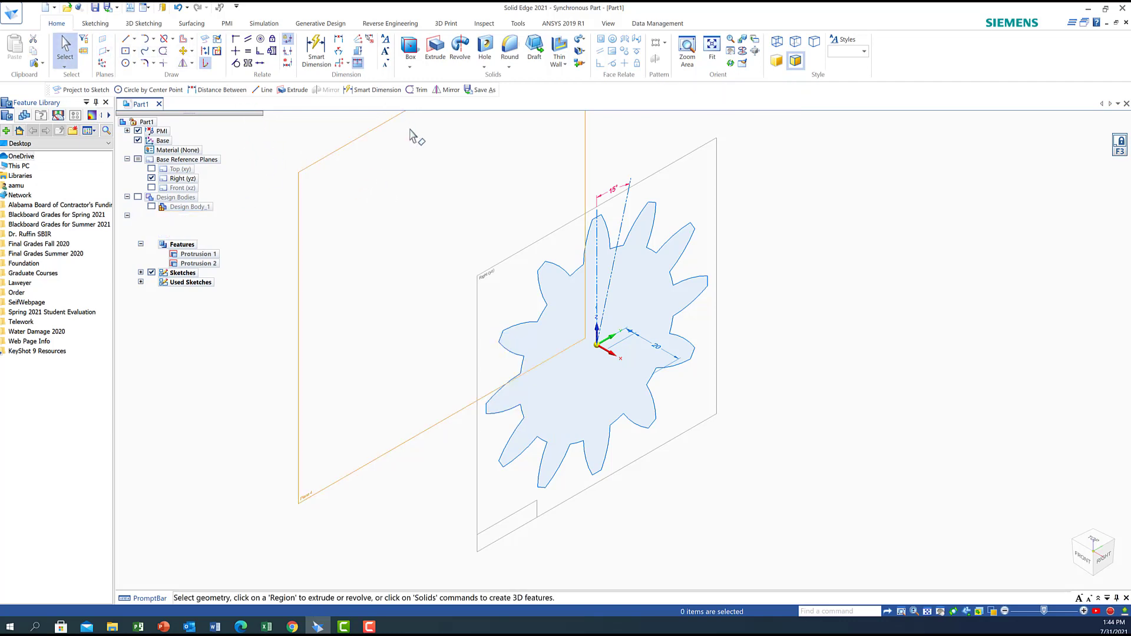
# Create a plane coincident with the offset plane and move it 80 mm further in the negative X direction.
pyautogui.click(102, 40)
pyautogui.scroll(-3, 932, 419)
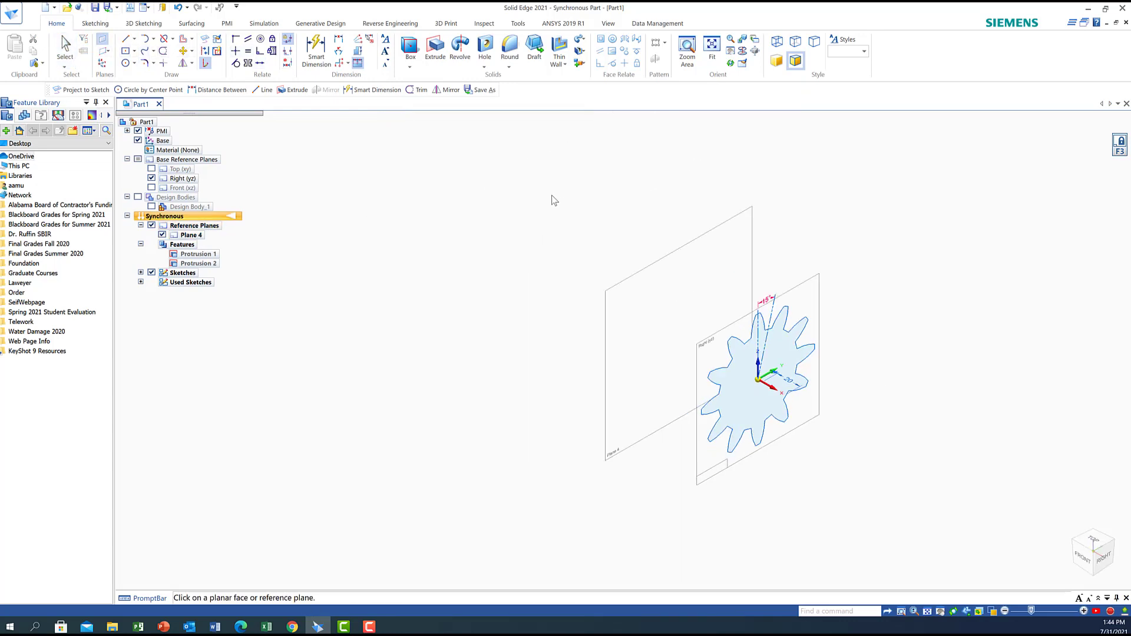
pyautogui.click(614, 286)
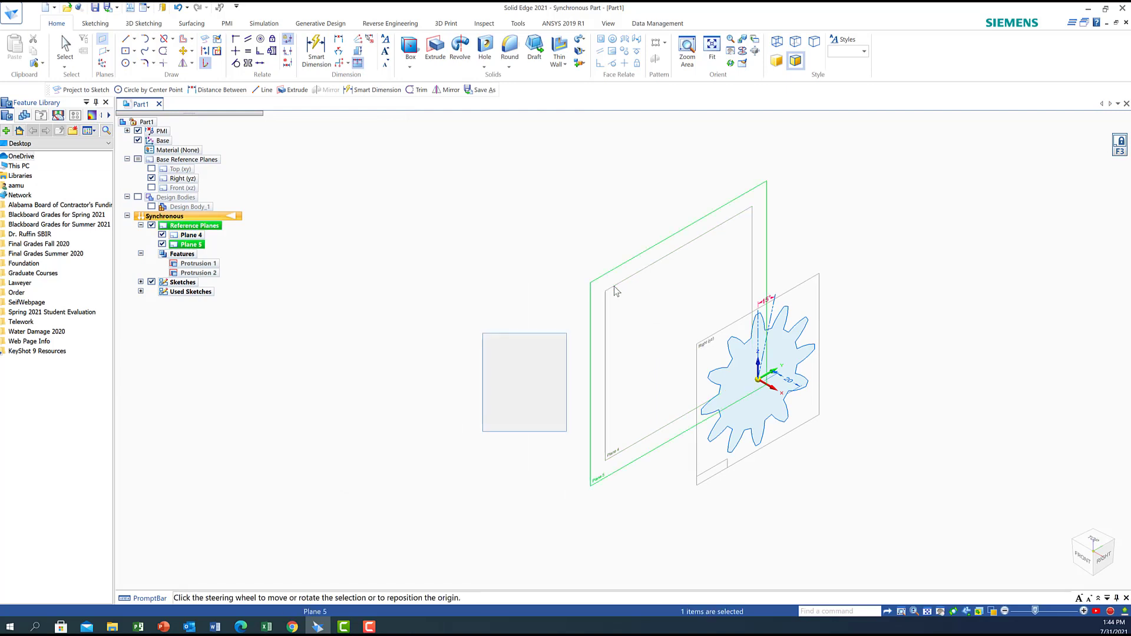
pyautogui.click(679, 333)
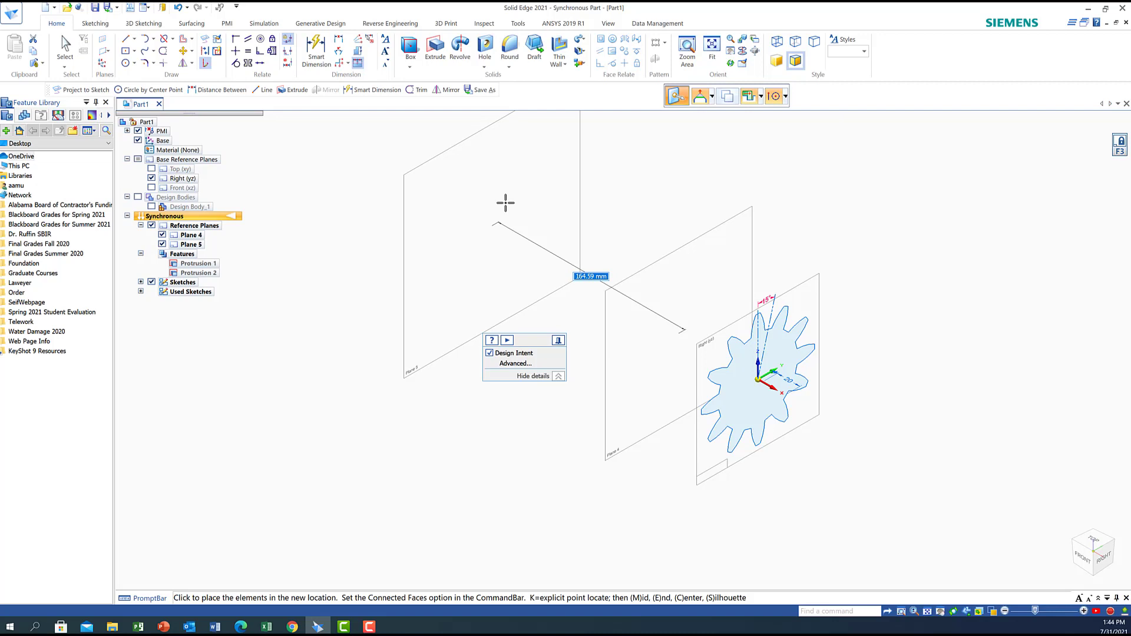
pyautogui.write('80.00')
pyautogui.press('Return')
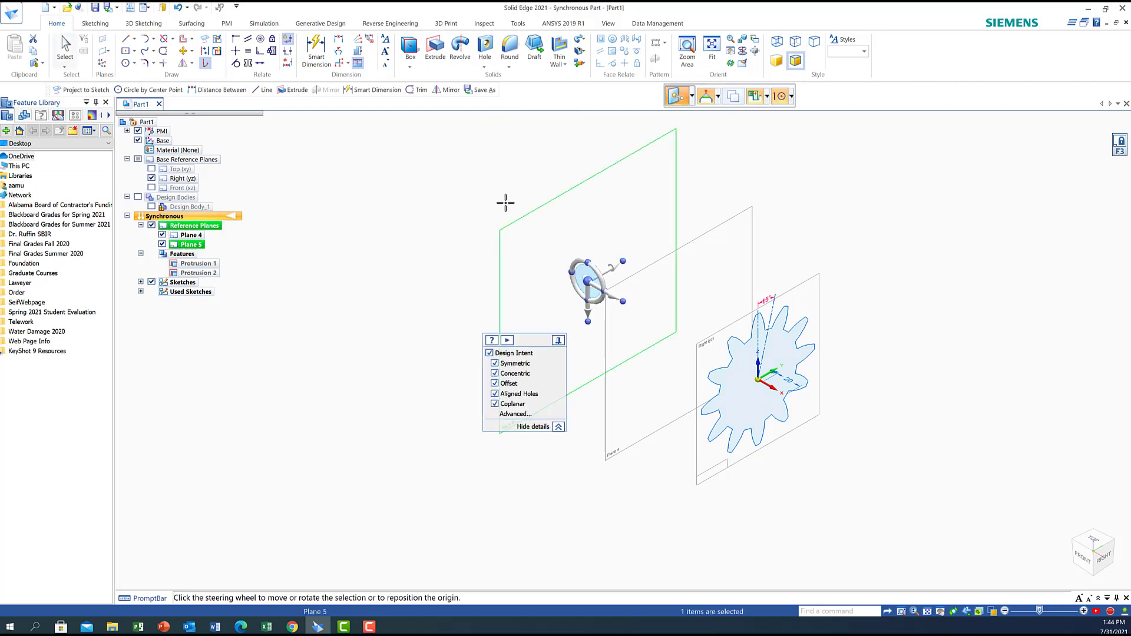
pyautogui.click(441, 188)
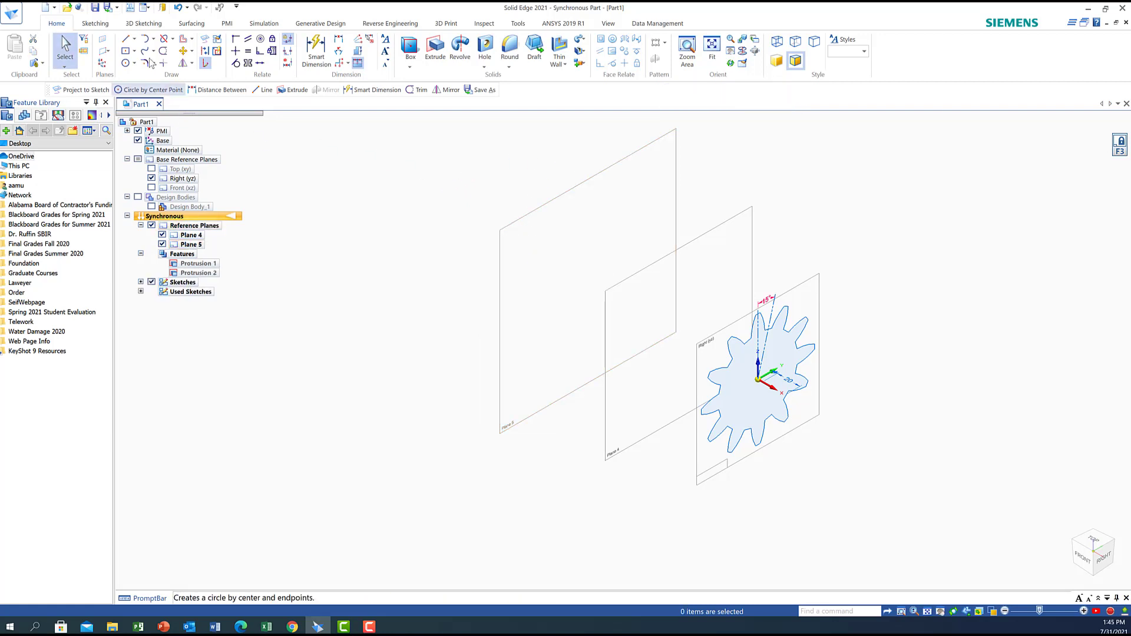
# Create a plane coincident with the farthest plane and move it 45 mm further in the negative X direction.
pyautogui.click(101, 39)
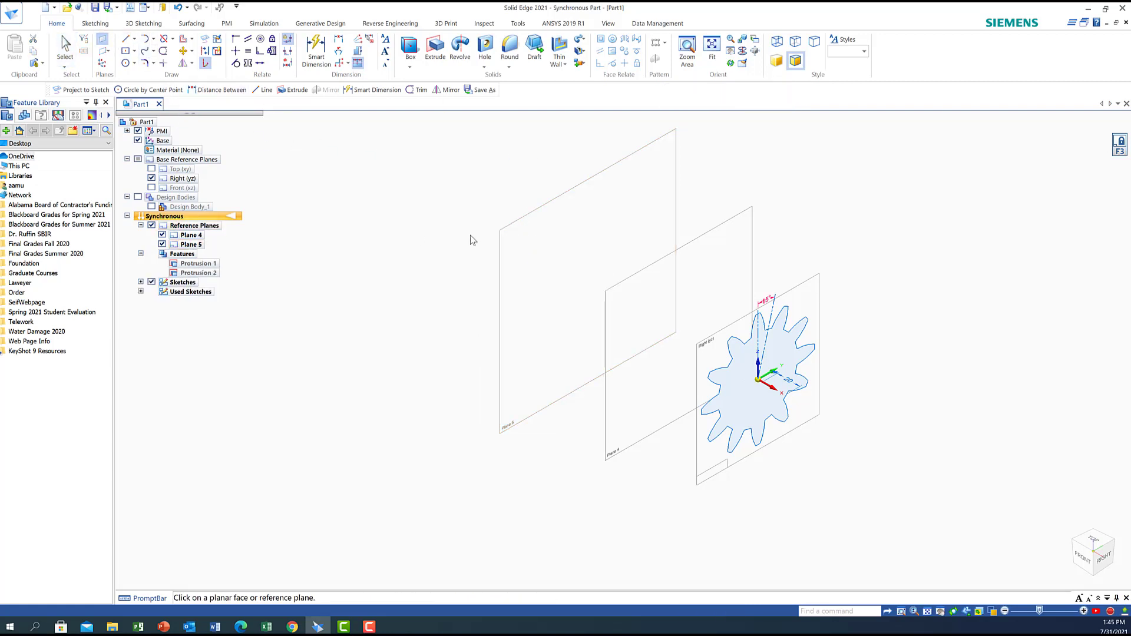
pyautogui.click(525, 215)
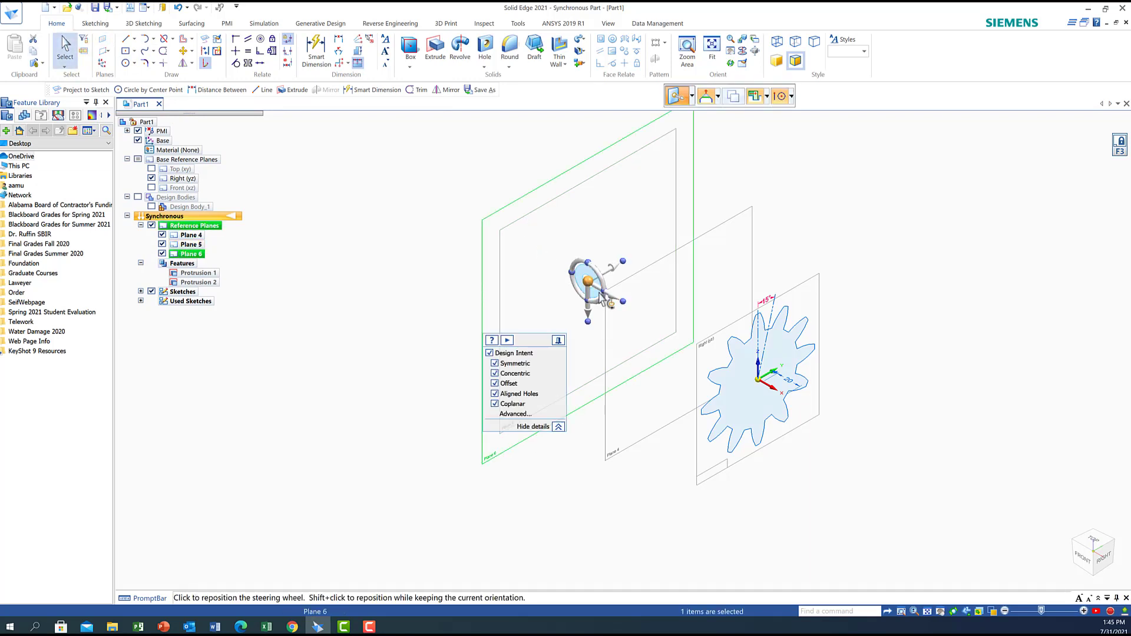
pyautogui.click(604, 300)
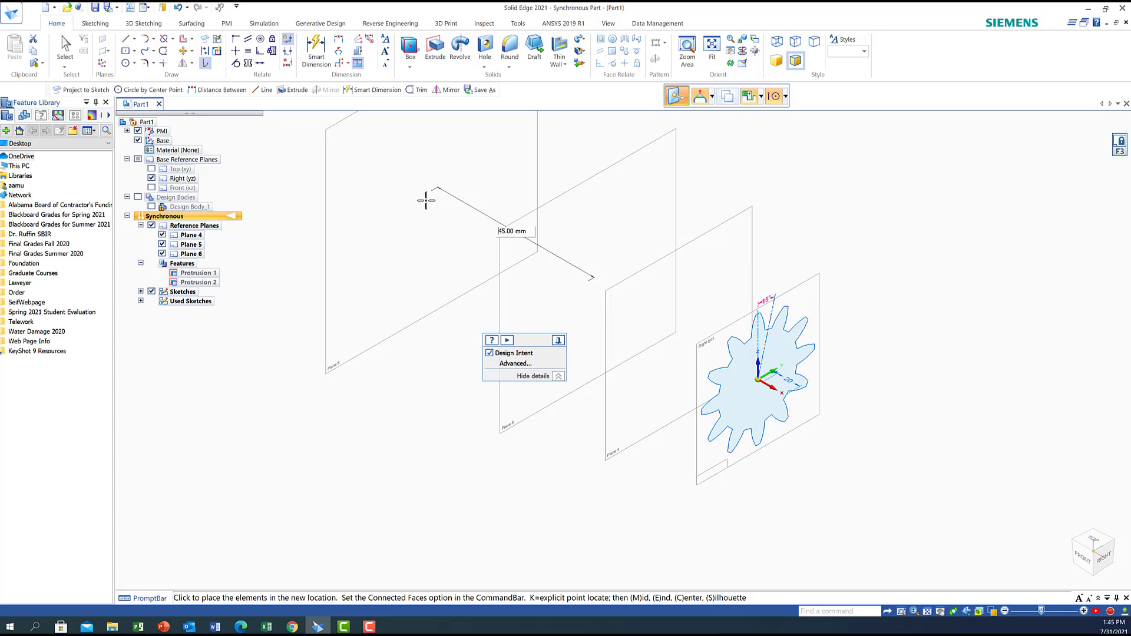
pyautogui.press('Return')
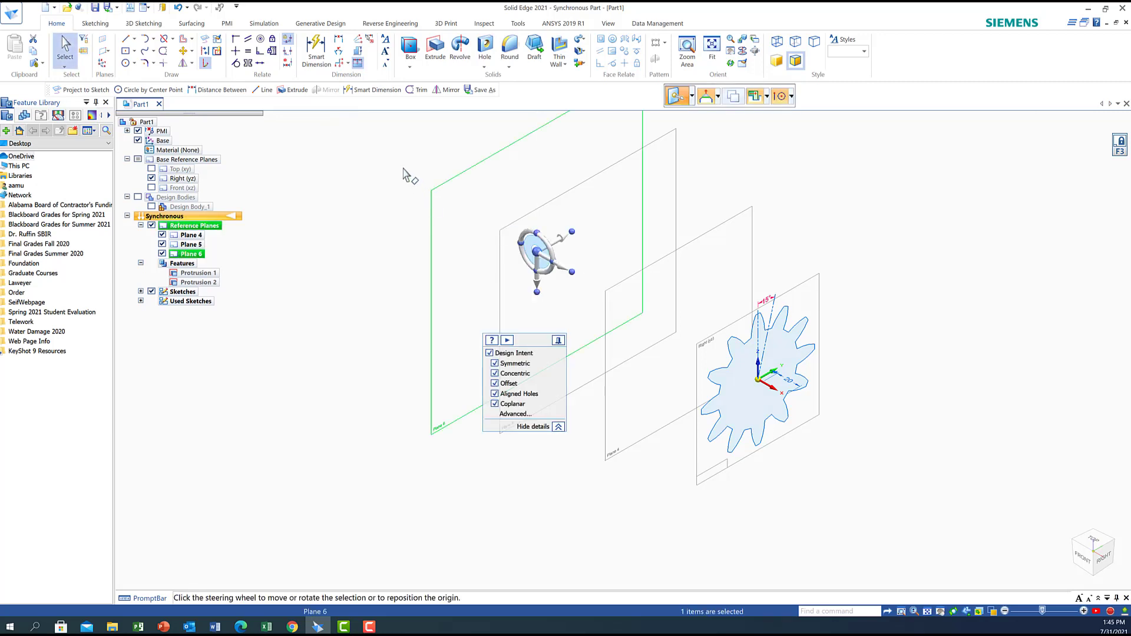
pyautogui.scroll(-2, 383, 187)
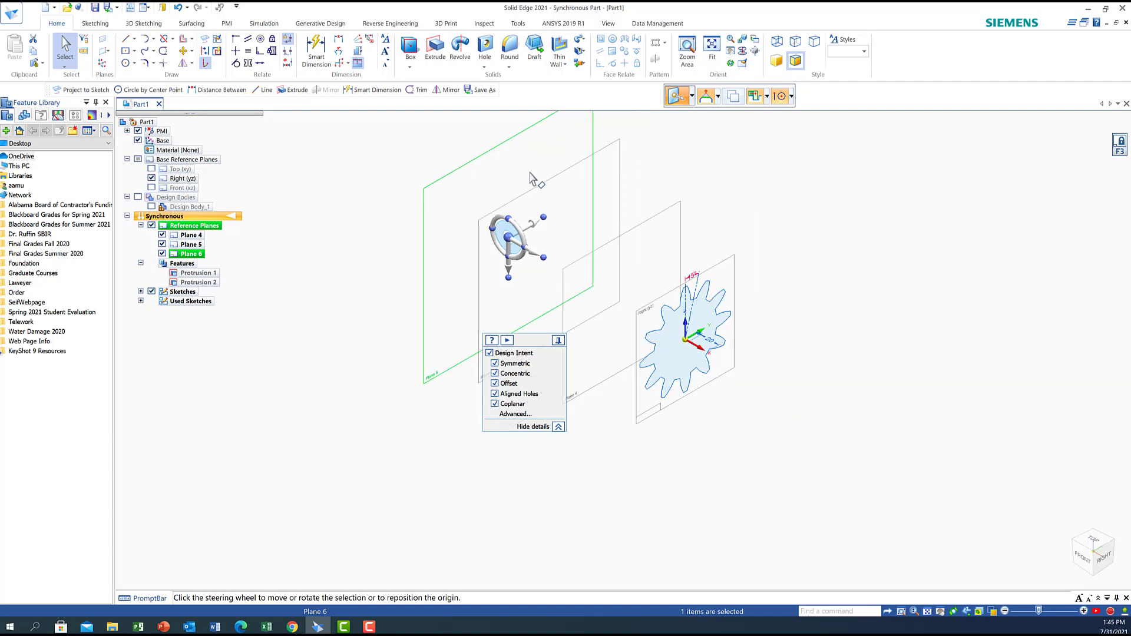
pyautogui.click(384, 167)
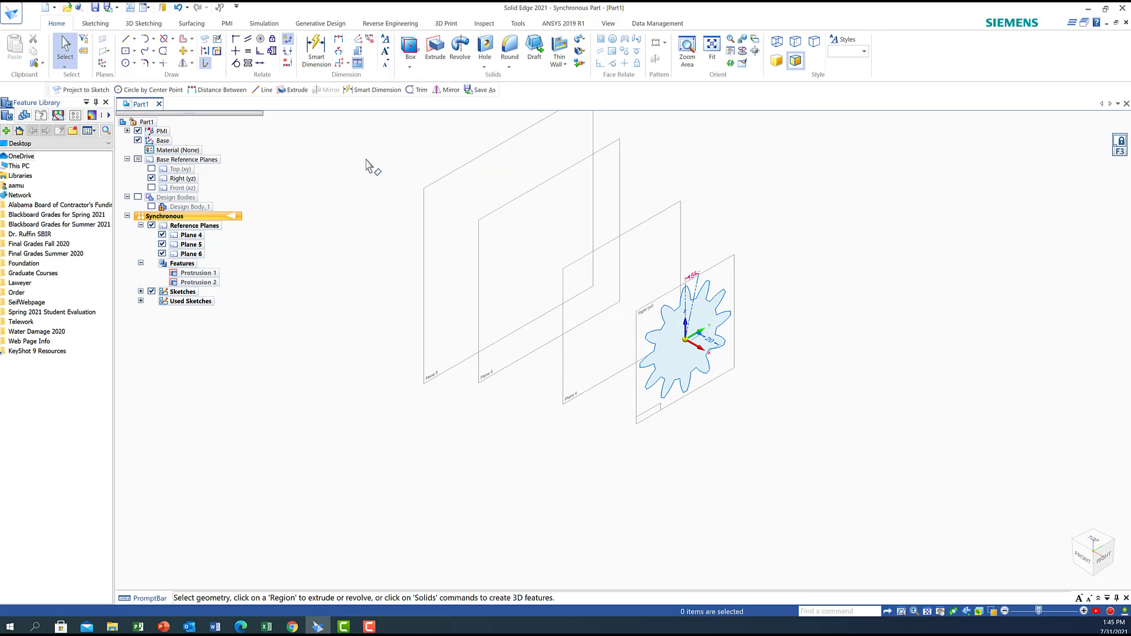
# Create a plane coincident with the farthest offset plane and move it 55 mm further in the negative X direction.
pyautogui.click(103, 38)
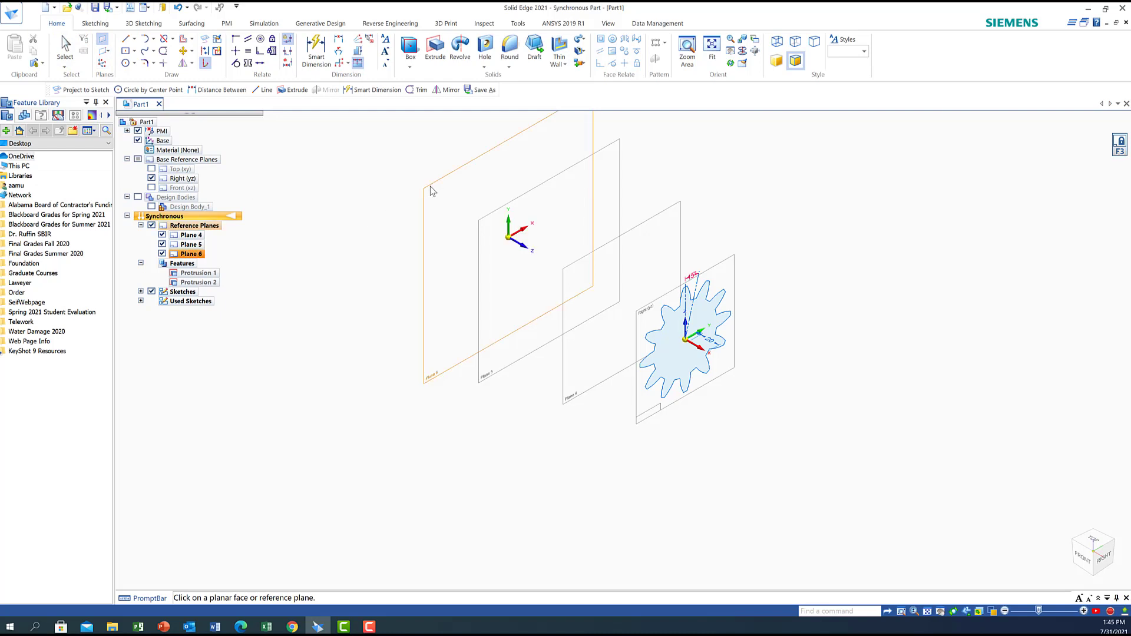
pyautogui.click(432, 190)
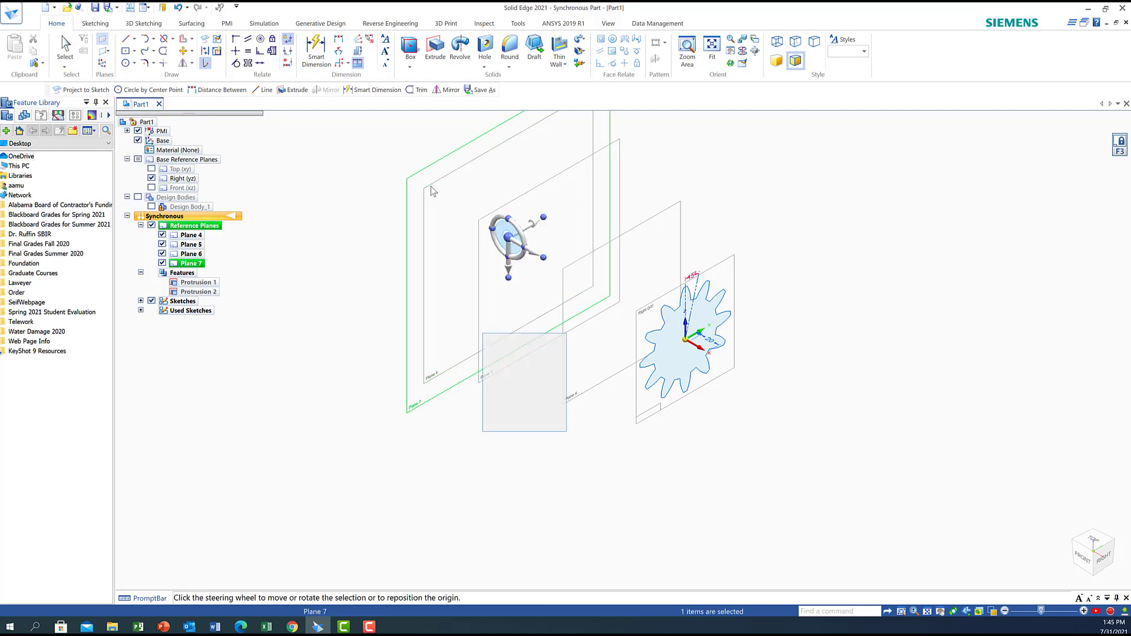
pyautogui.click(509, 259)
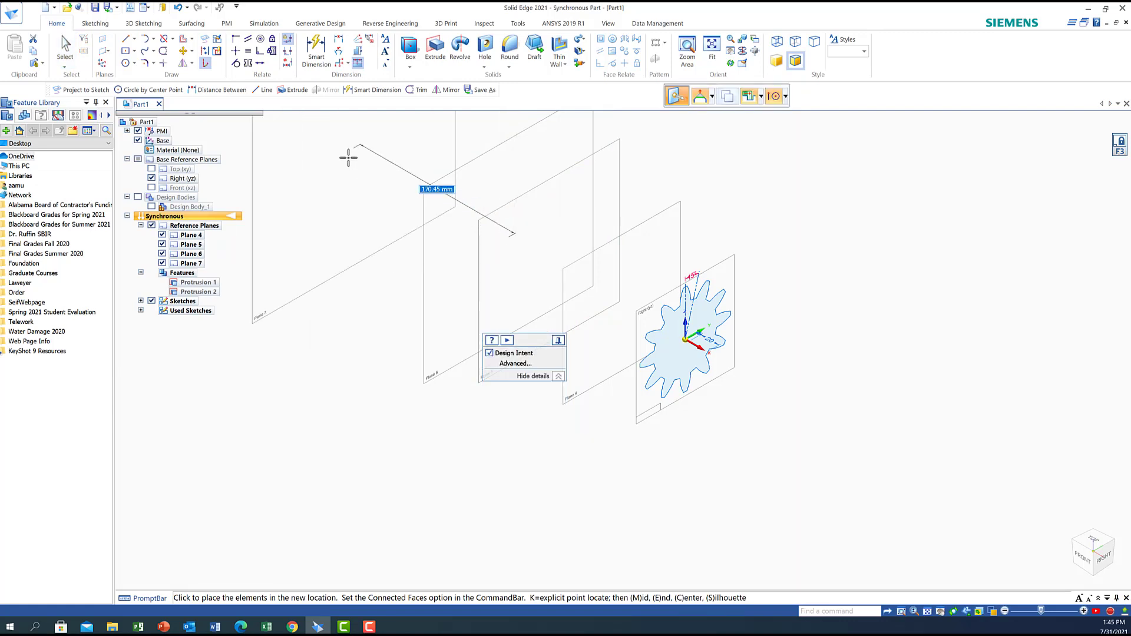
pyautogui.write('55')
pyautogui.press('Return')
pyautogui.click(348, 158)
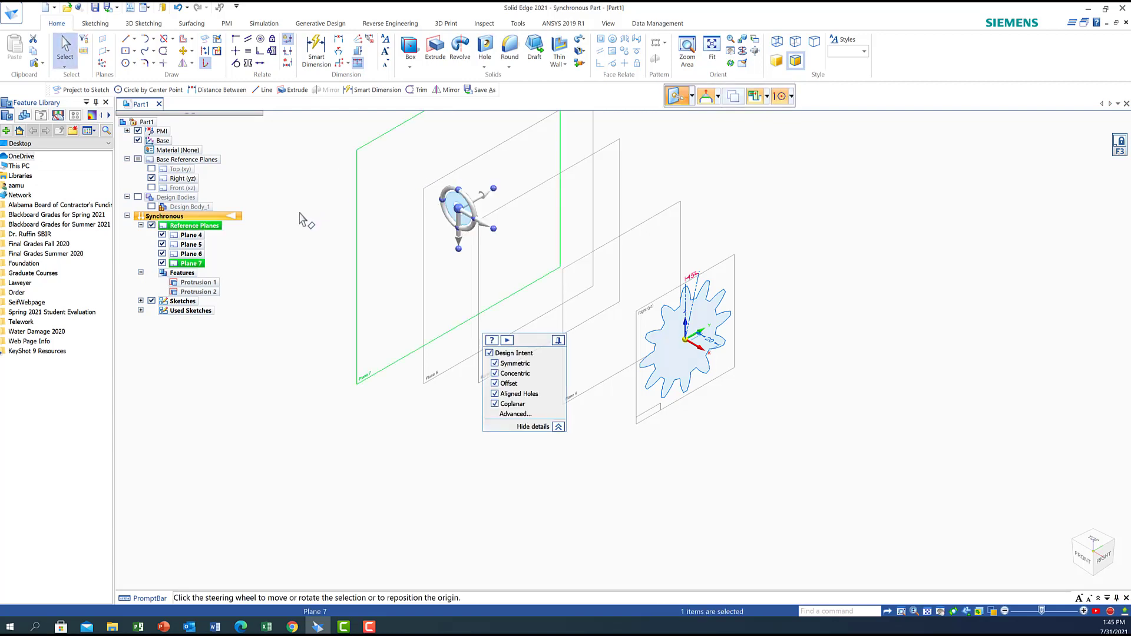
pyautogui.press('Escape')
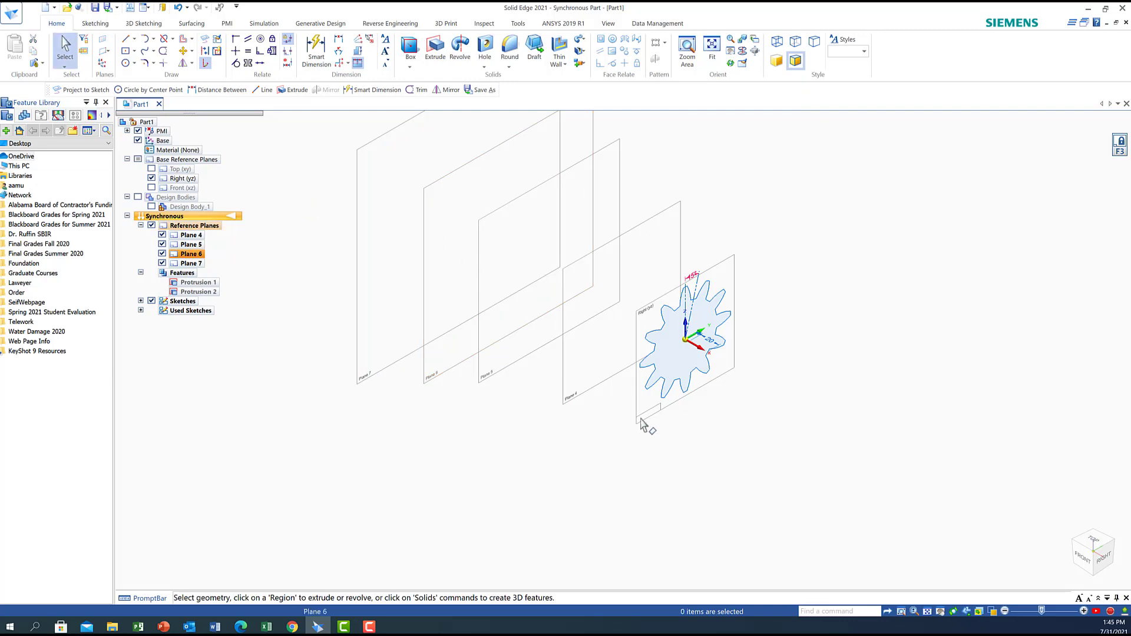
# Project the gear profile's wireframe chain from the Right (yz) plane onto Plane 4, using the default projection options.
pyautogui.click(1082, 557)
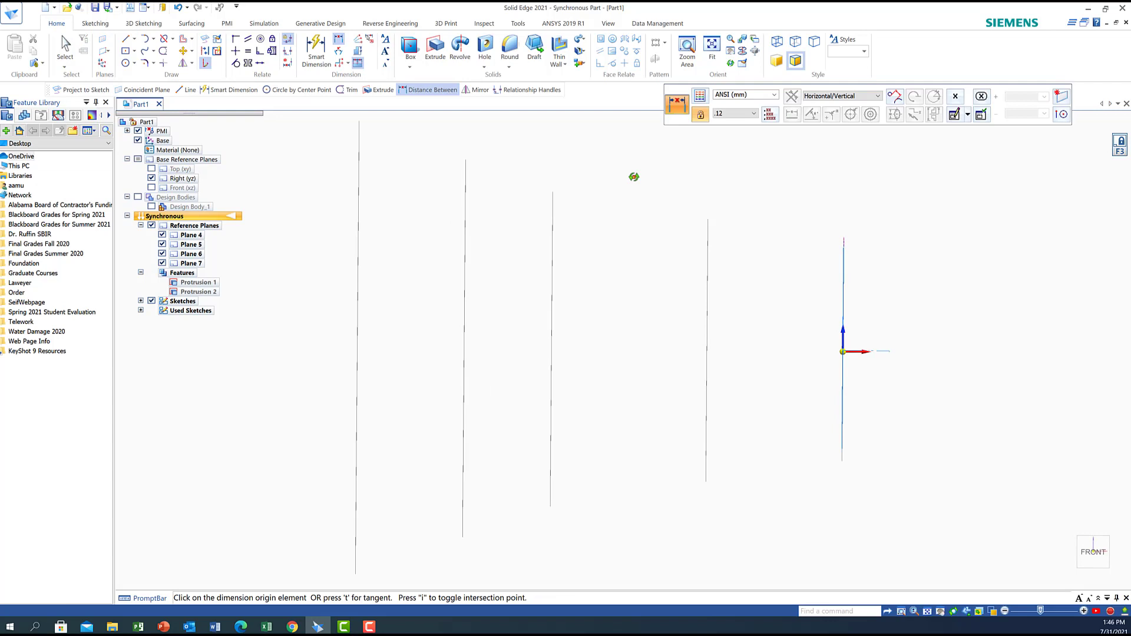
pyautogui.moveTo(633, 177)
pyautogui.mouseDown(button='middle')
pyautogui.moveTo(621, 184)
pyautogui.moveTo(621, 175)
pyautogui.moveTo(624, 200)
pyautogui.mouseUp(button='middle')
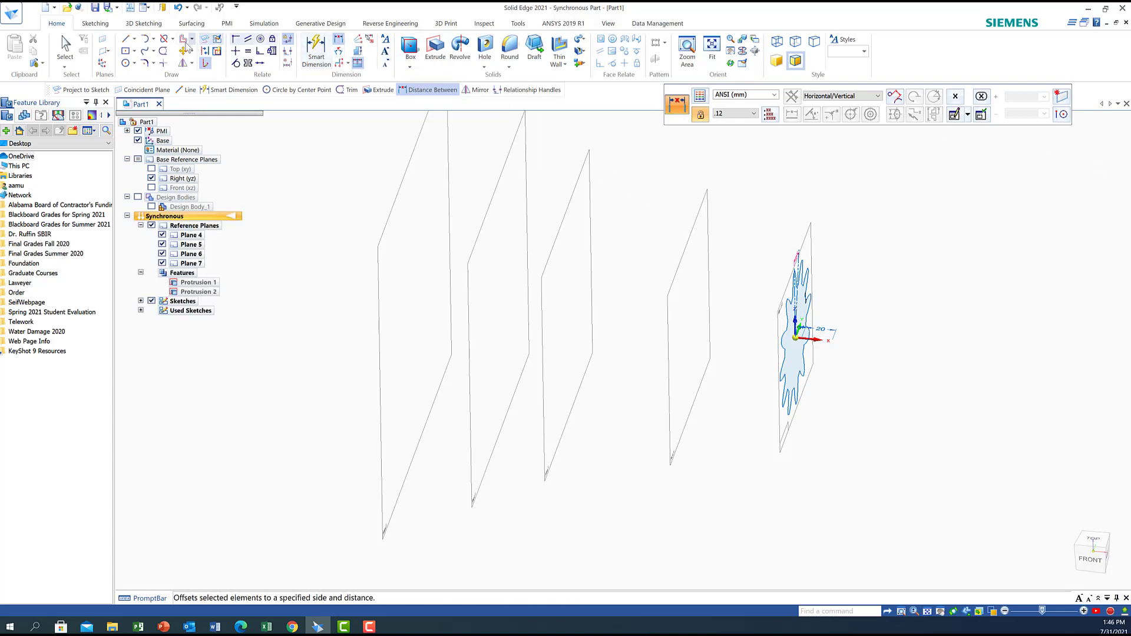
pyautogui.click(204, 41)
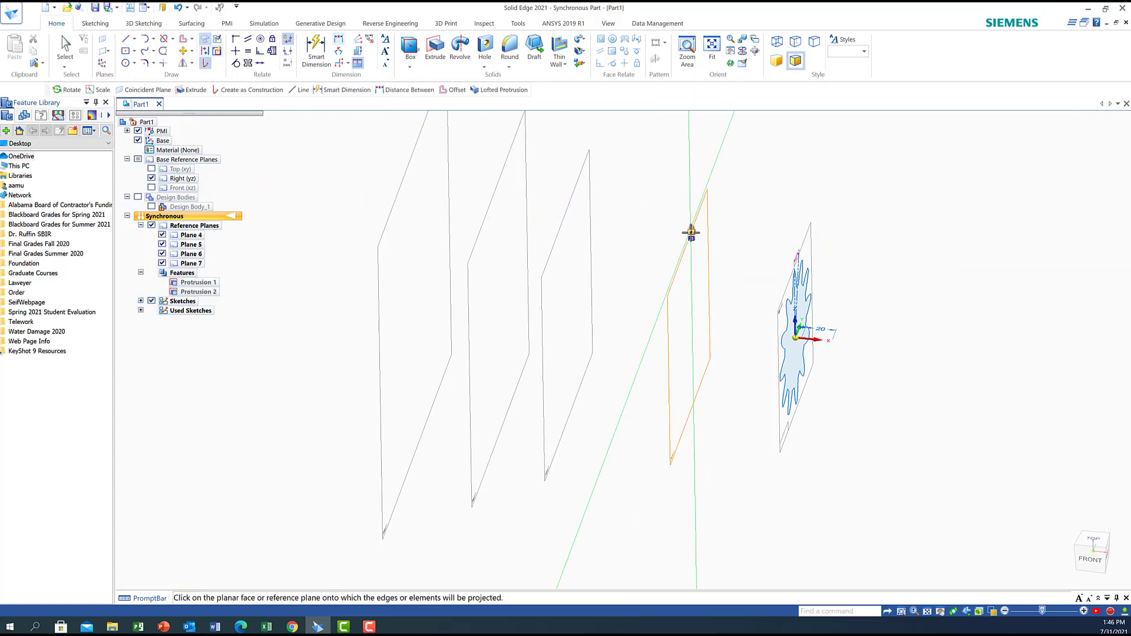
pyautogui.click(691, 230)
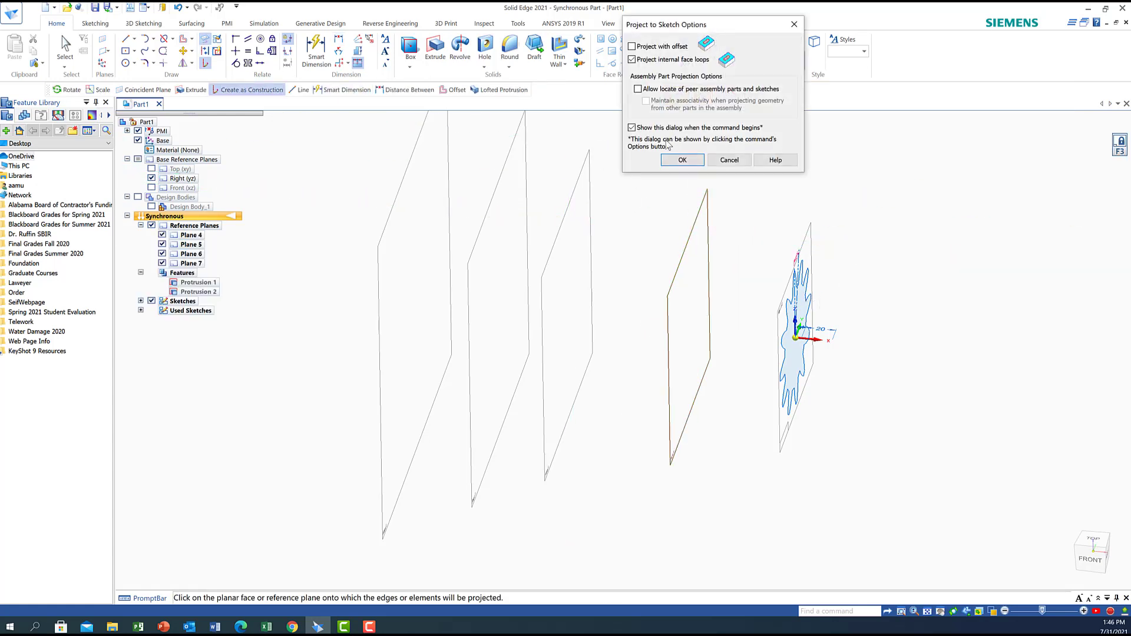
pyautogui.click(683, 160)
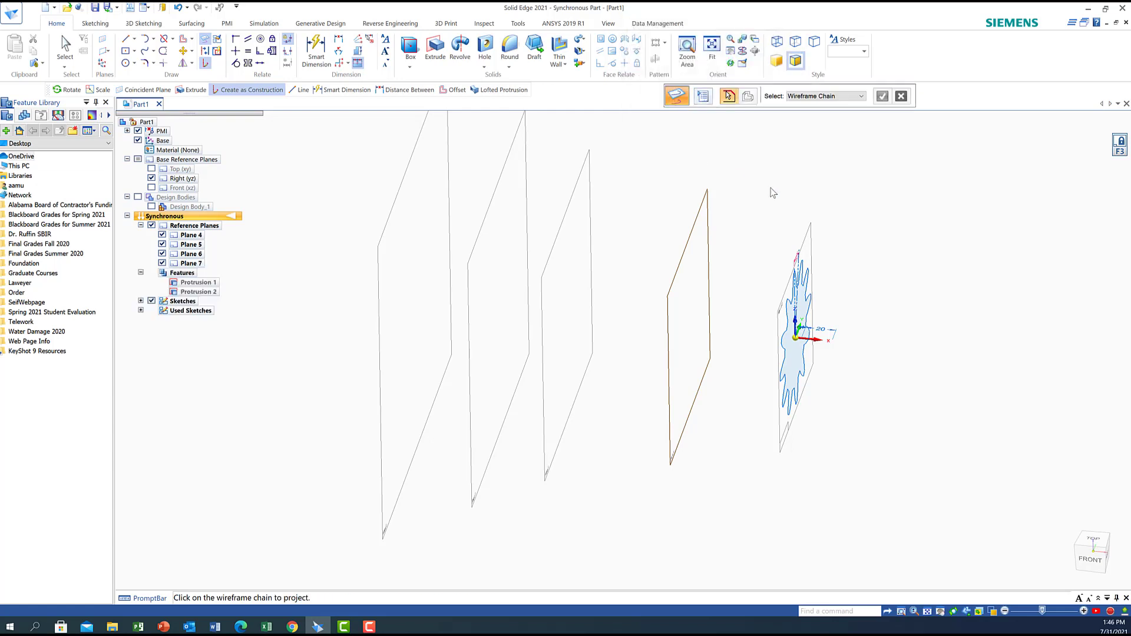
pyautogui.click(809, 306)
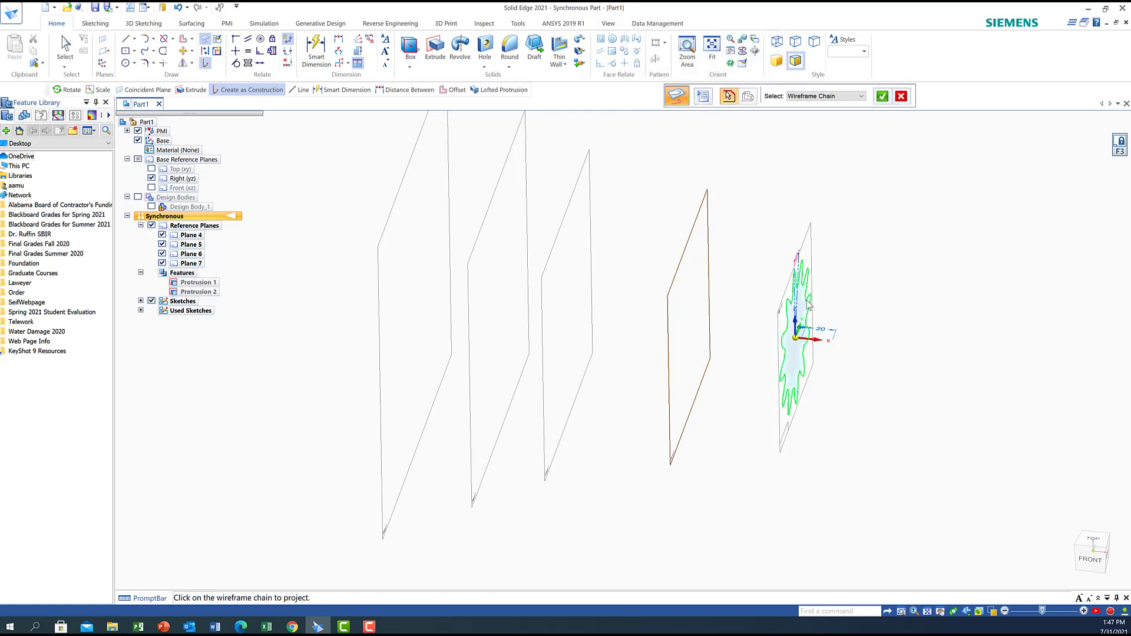
pyautogui.click(882, 97)
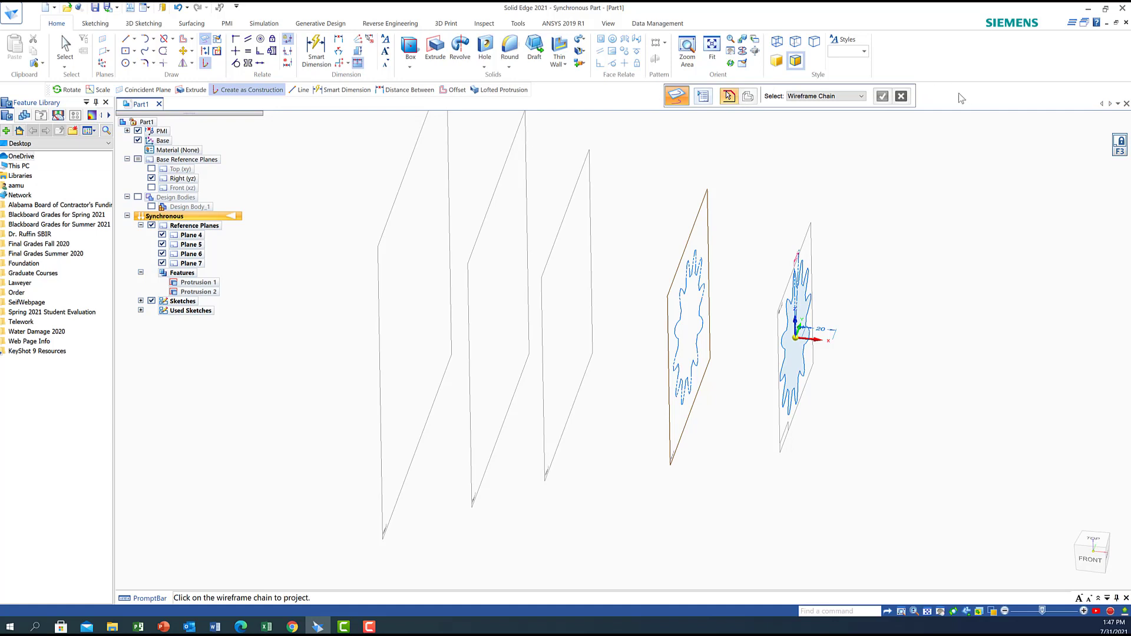
pyautogui.press('Escape')
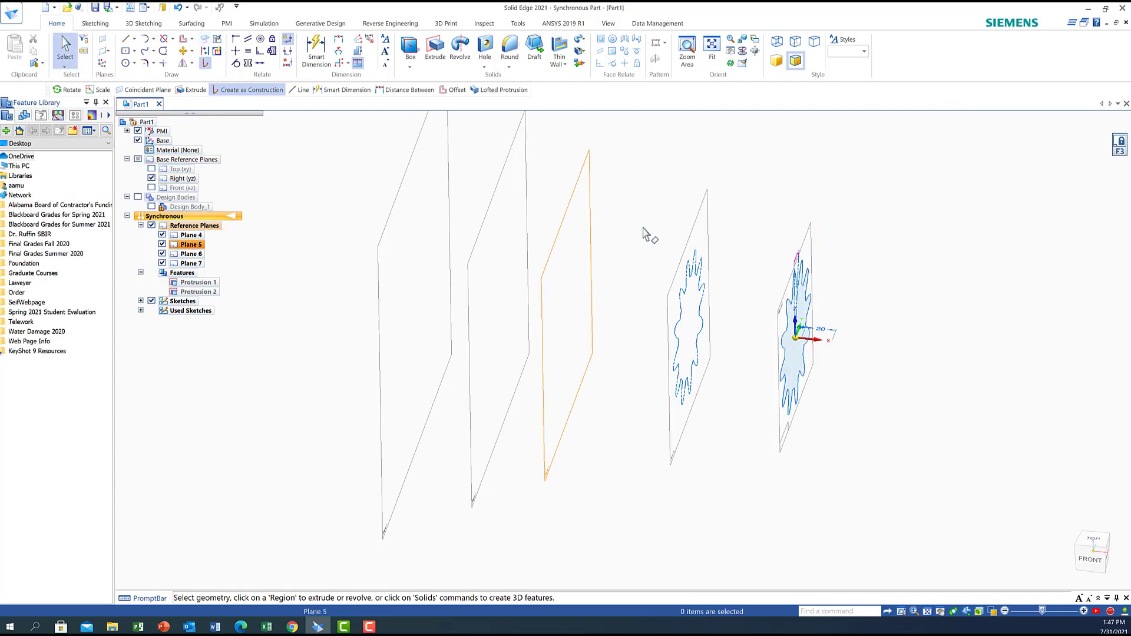
# Project the original gear profile's wireframe chain onto Plane 5 with the default projection options.
pyautogui.click(205, 42)
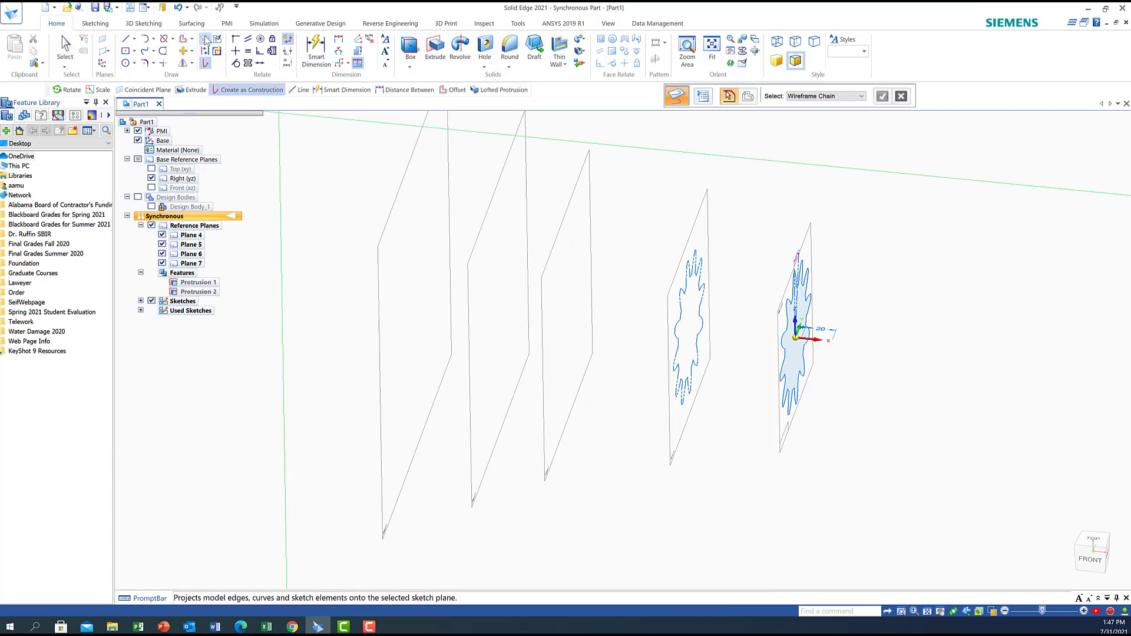
pyautogui.click(571, 200)
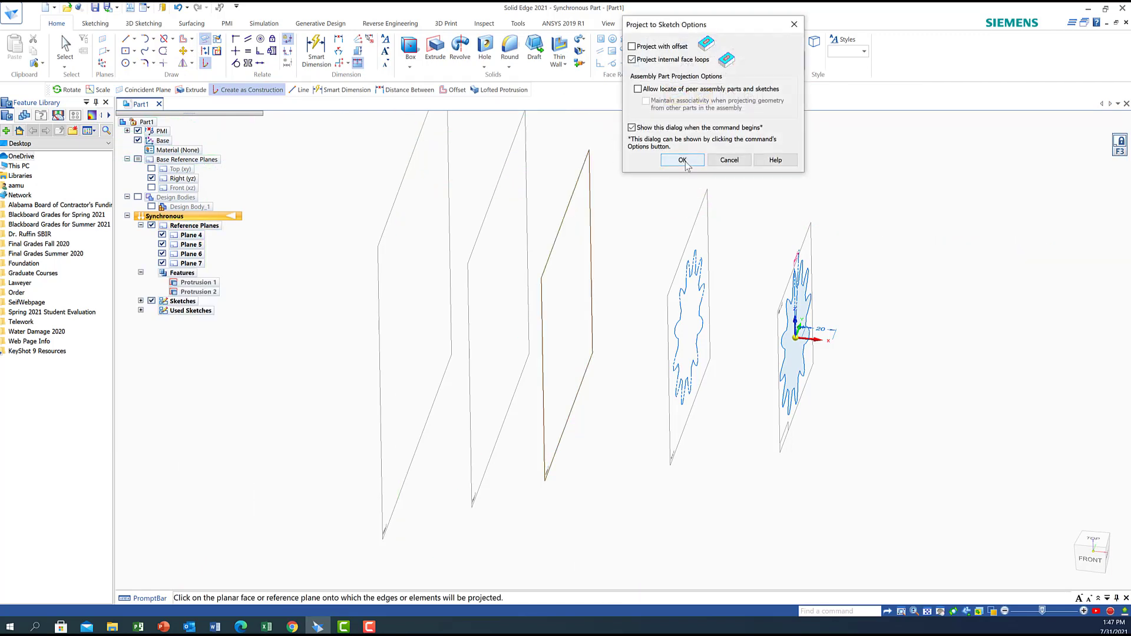
pyautogui.click(684, 162)
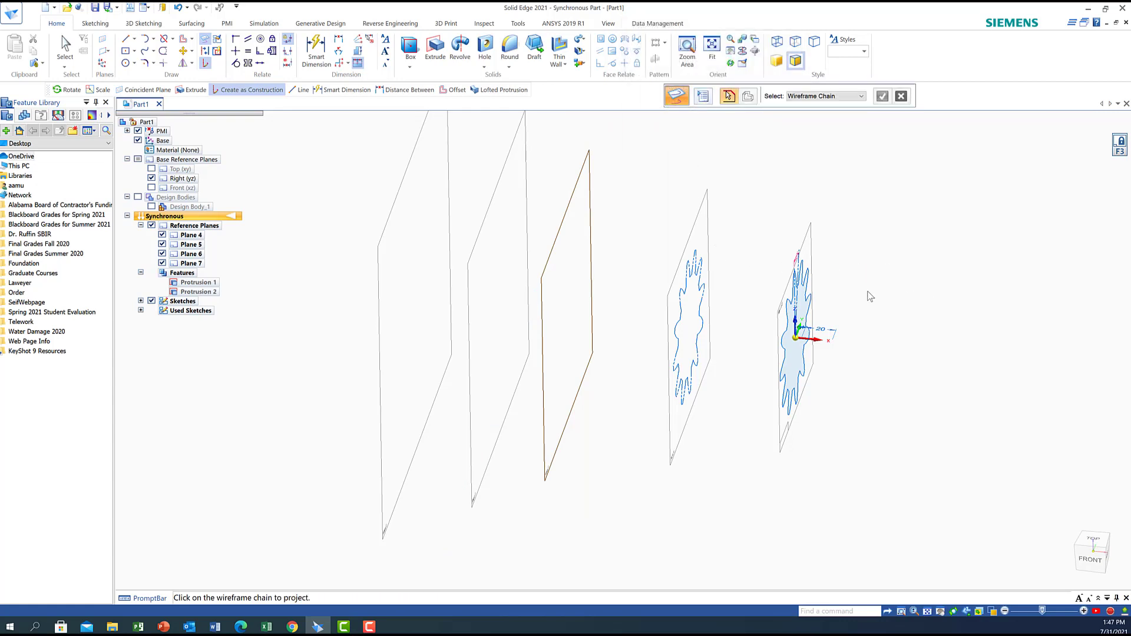
pyautogui.click(806, 293)
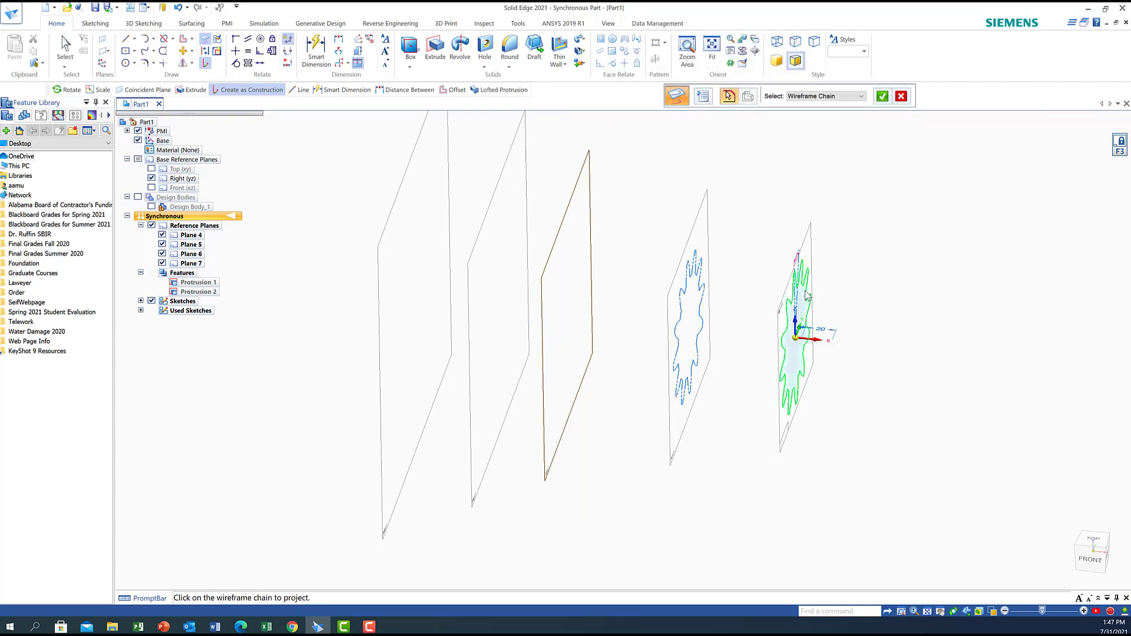
pyautogui.click(883, 97)
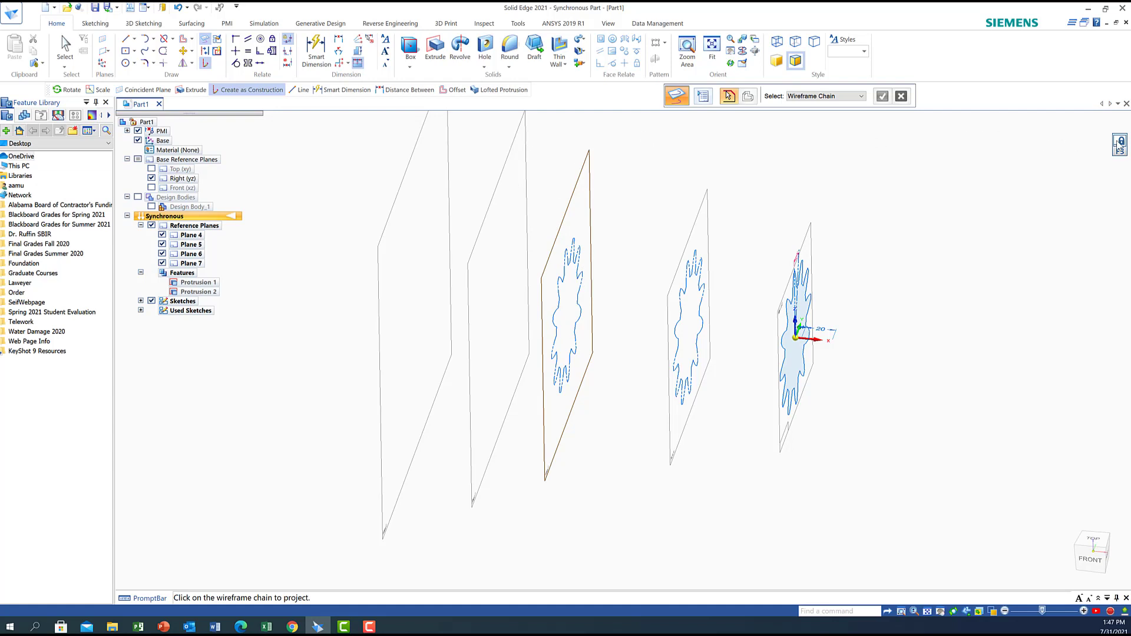
# Unlock the current sketch plane and project the original gear wireframe chain onto Plane 6 with the default options.
pyautogui.click(1119, 145)
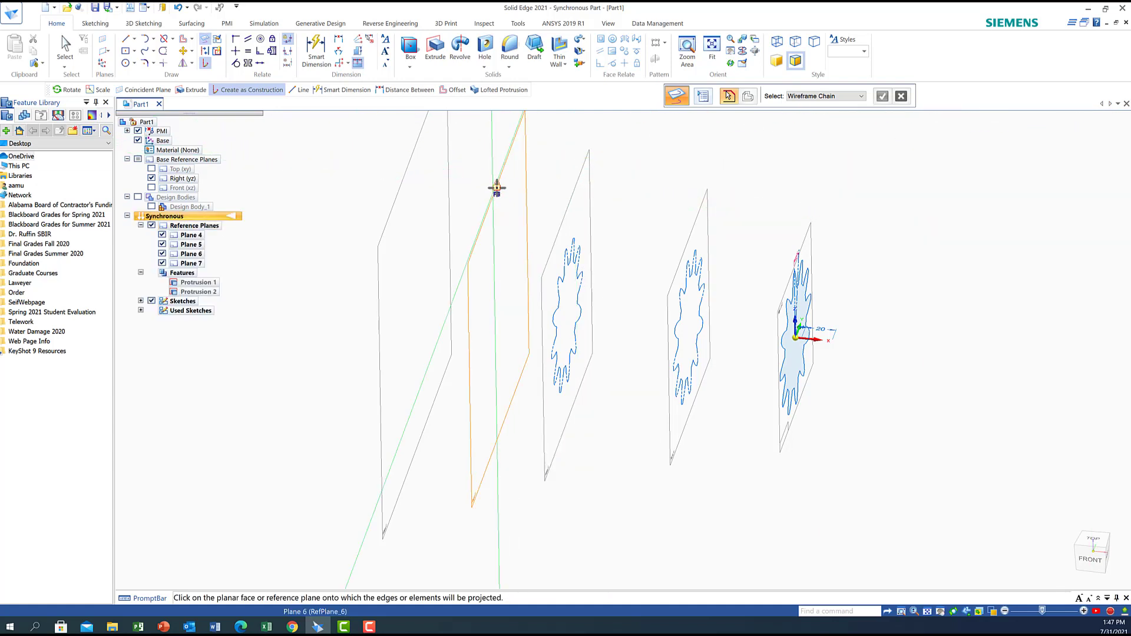
pyautogui.click(496, 188)
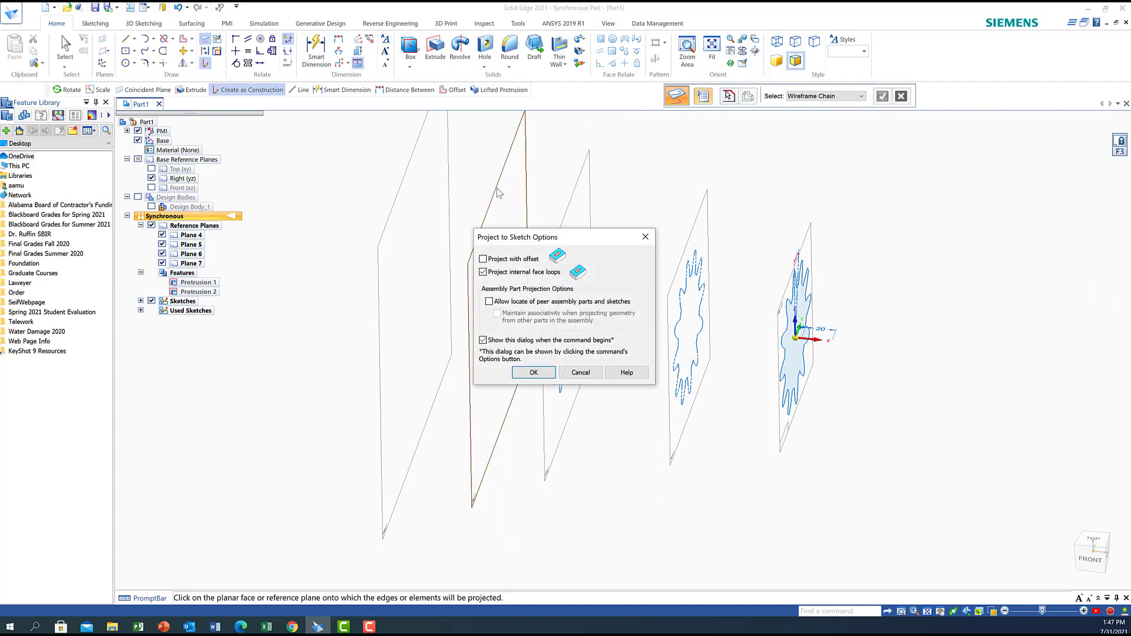
pyautogui.click(535, 371)
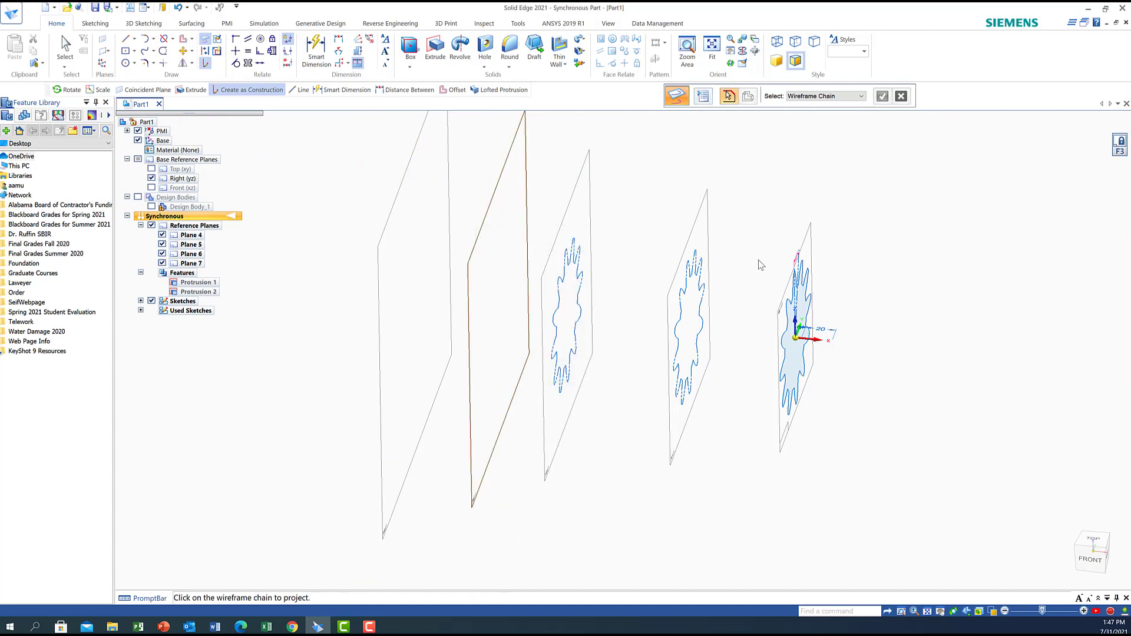
pyautogui.click(808, 303)
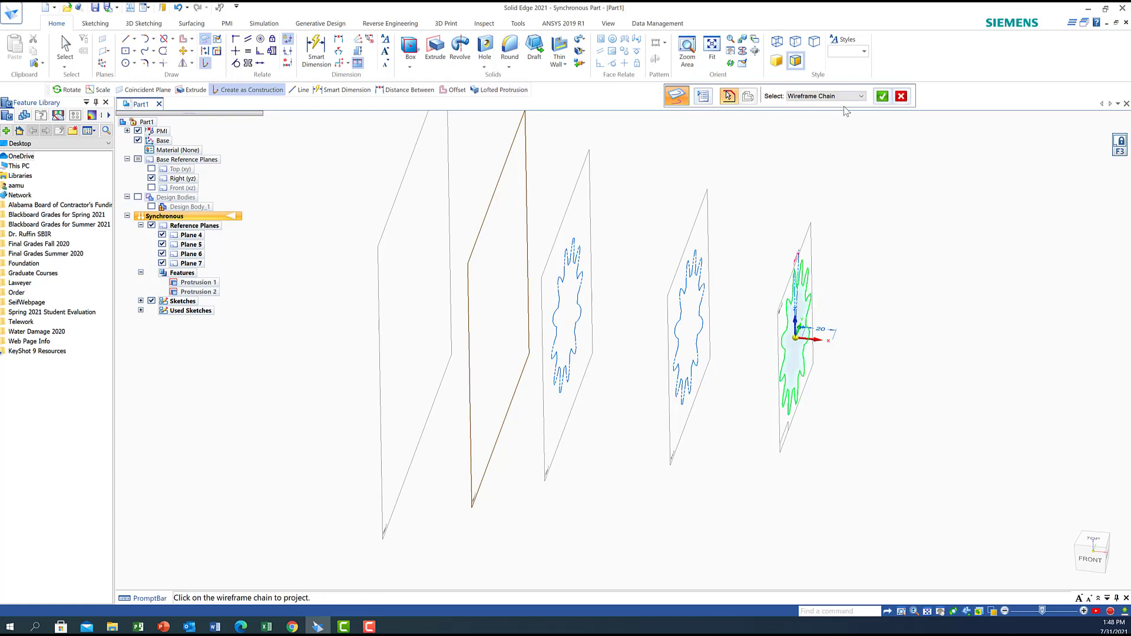
pyautogui.click(882, 96)
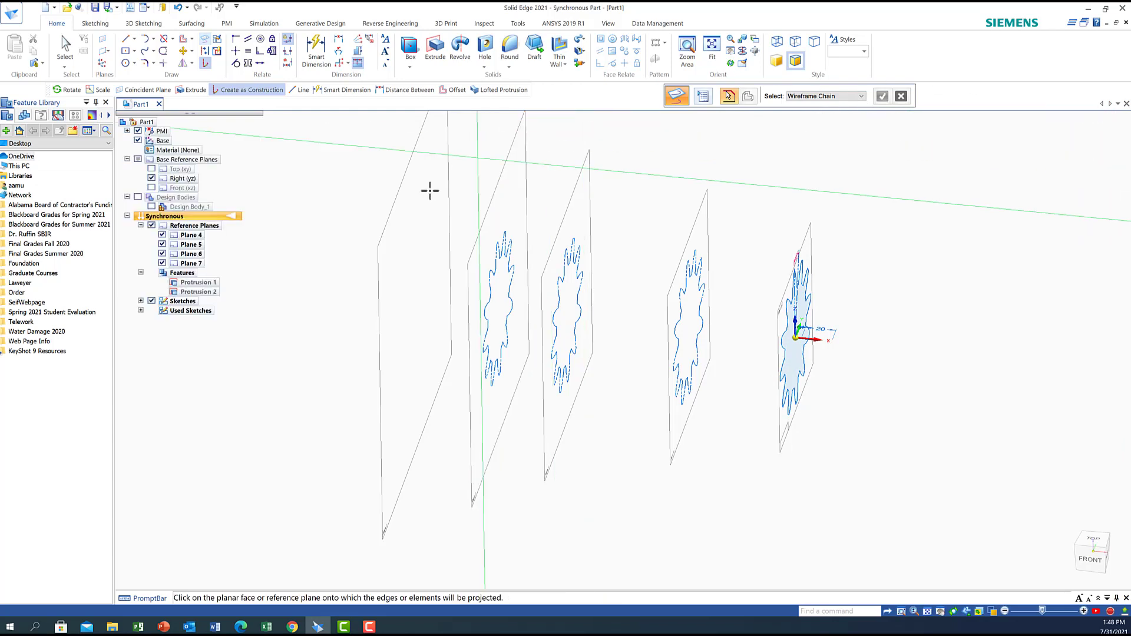
# Project the original gear profile's wireframe chain onto Plane 7, the farthest offset plane, with the default options.
pyautogui.click(393, 200)
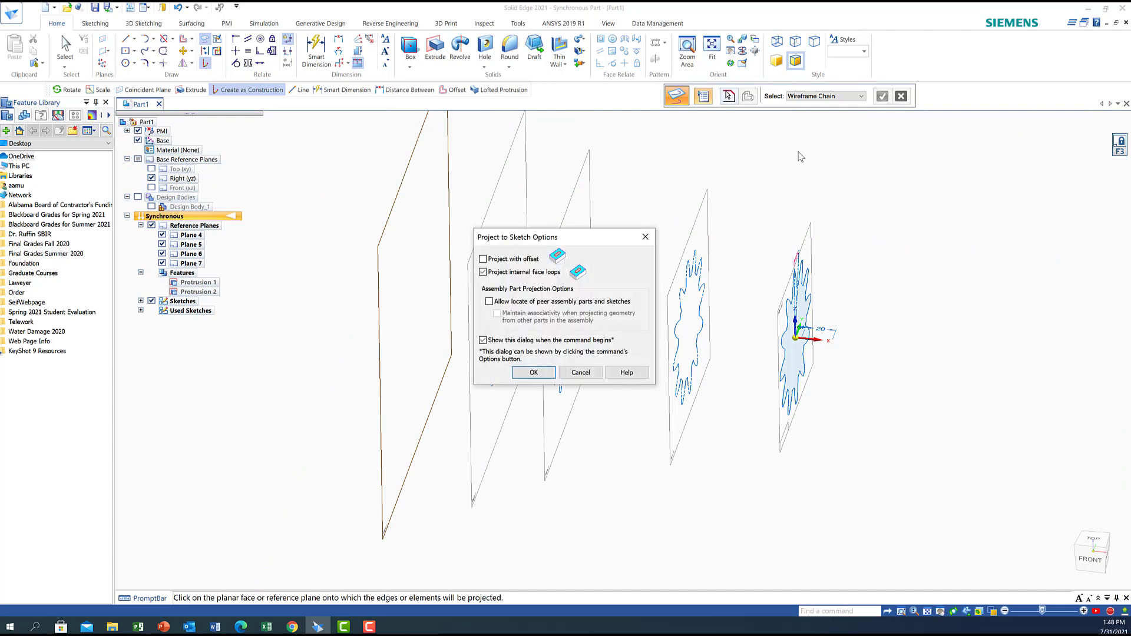
pyautogui.click(533, 373)
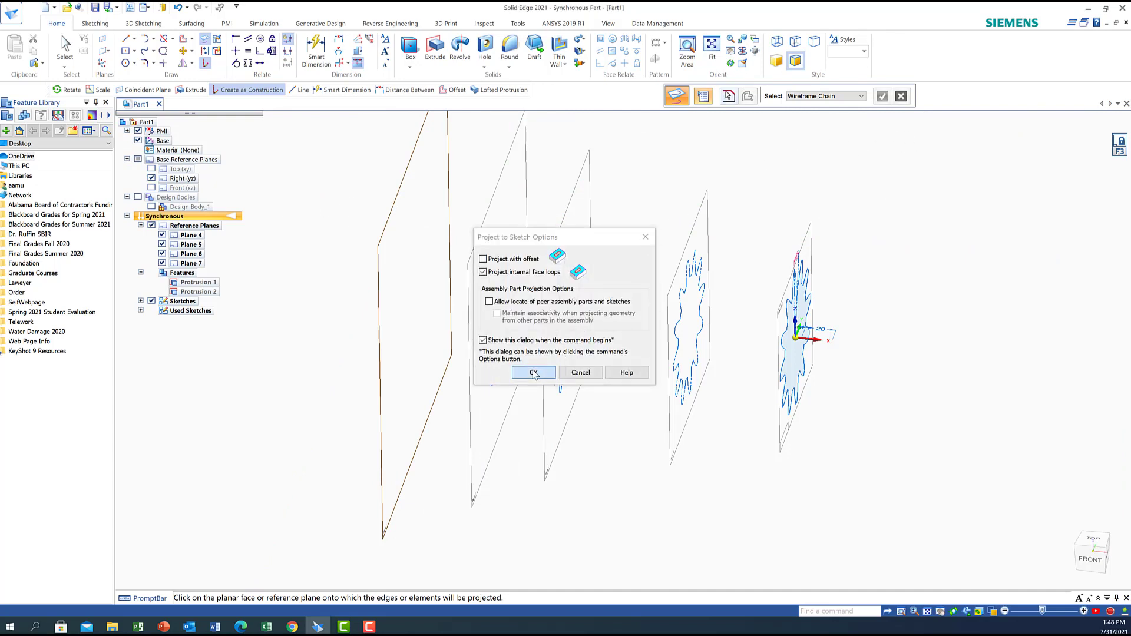
pyautogui.click(807, 301)
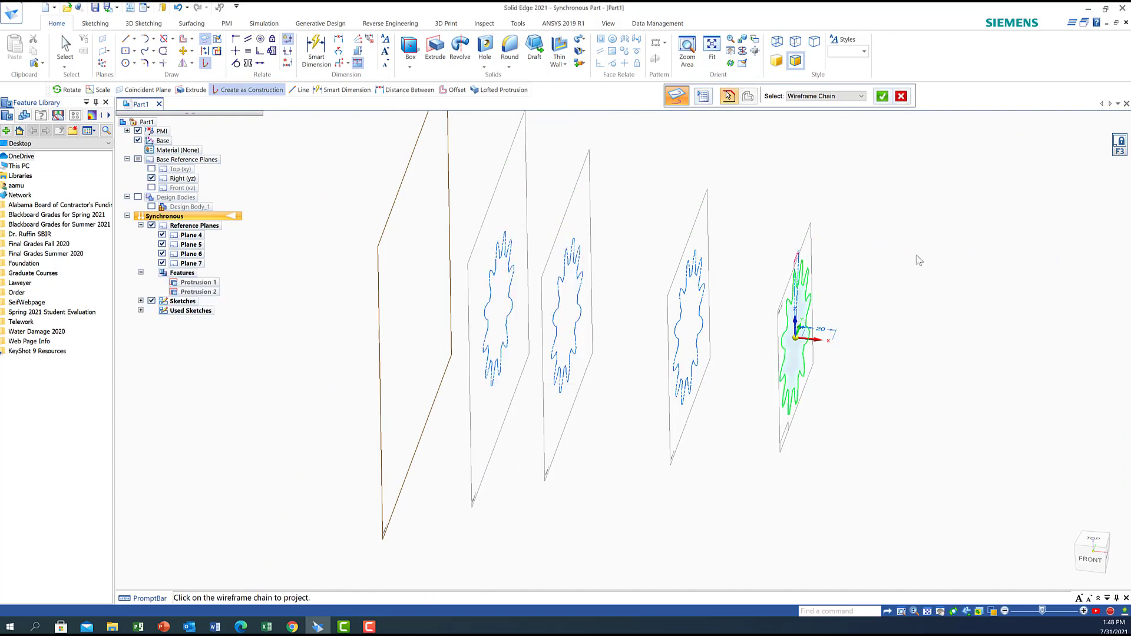
pyautogui.click(882, 96)
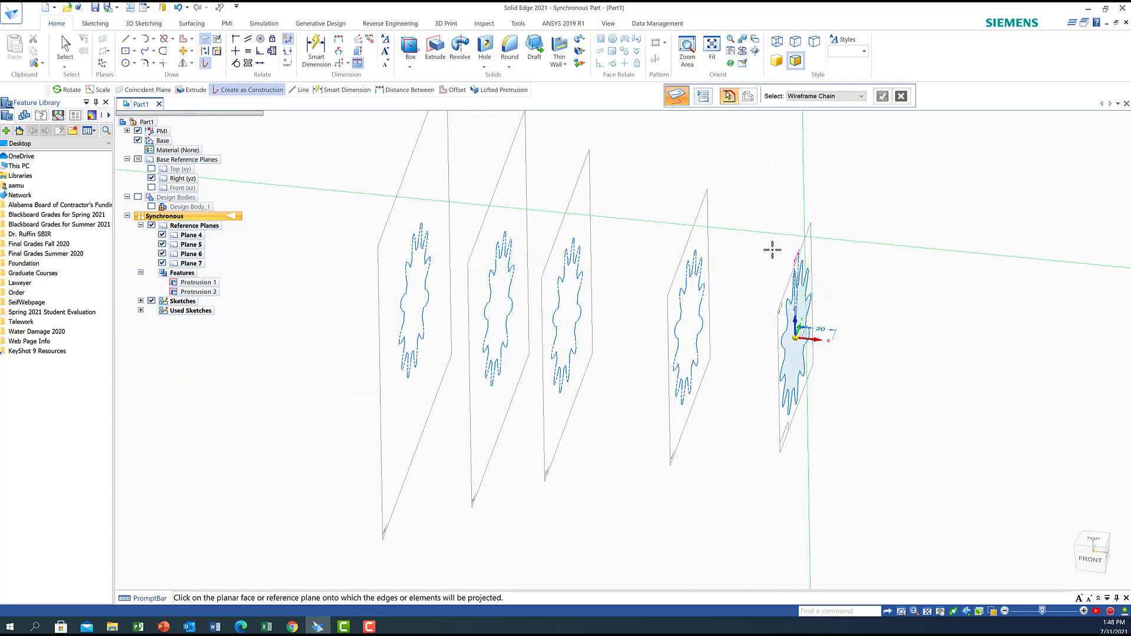
# Hide Plane 5, Plane 6 and Plane 7, keeping Plane 4 displayed.
pyautogui.click(162, 244)
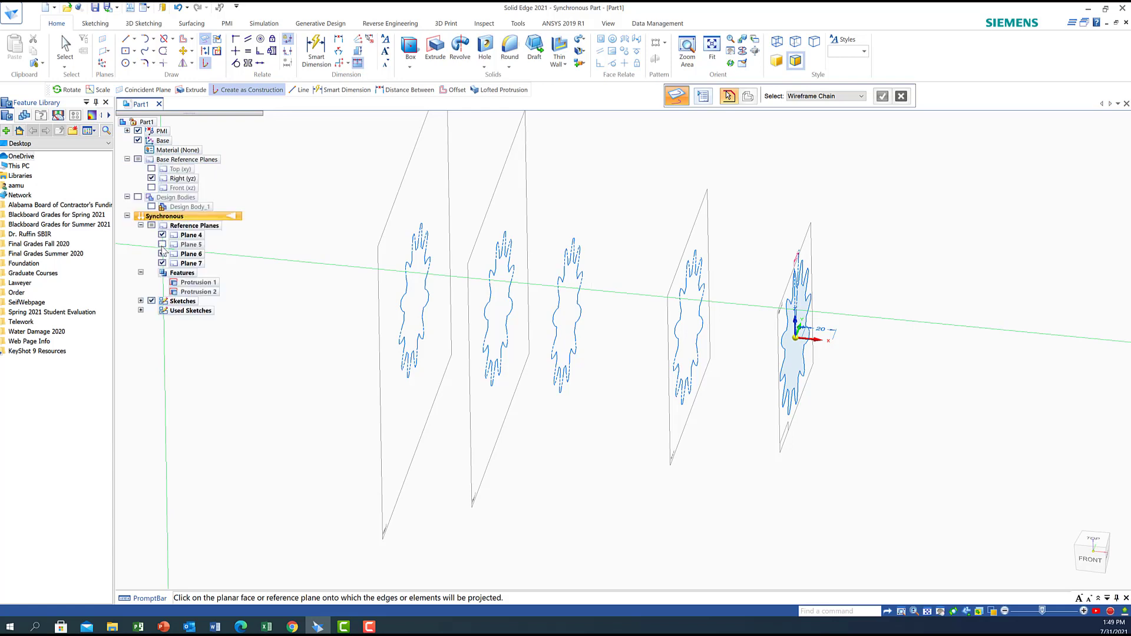
pyautogui.click(162, 254)
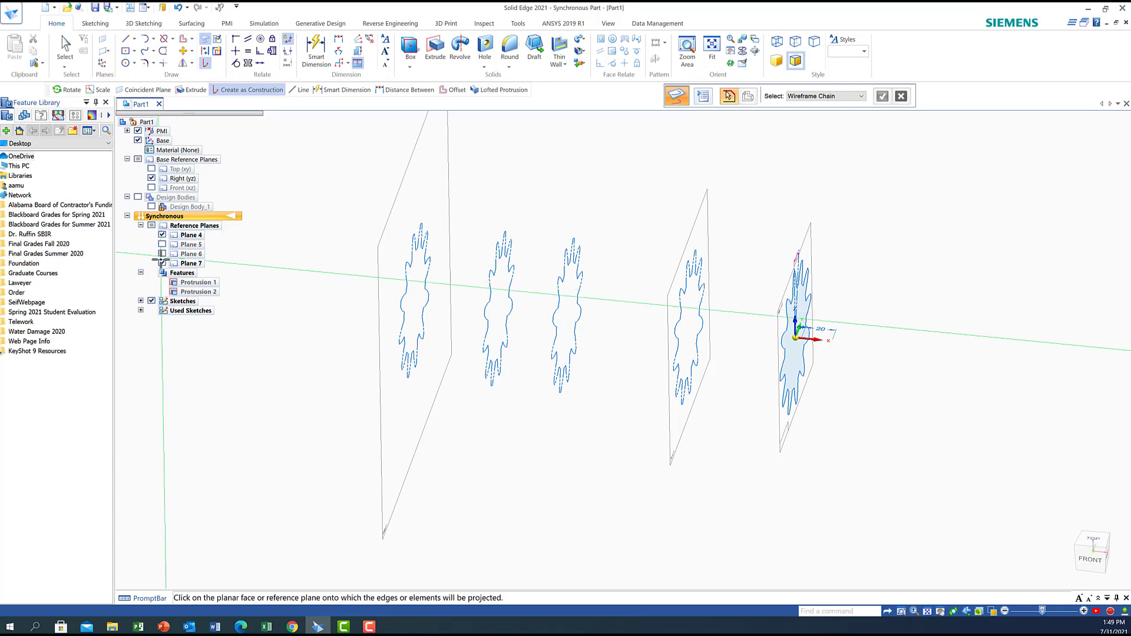
pyautogui.click(162, 264)
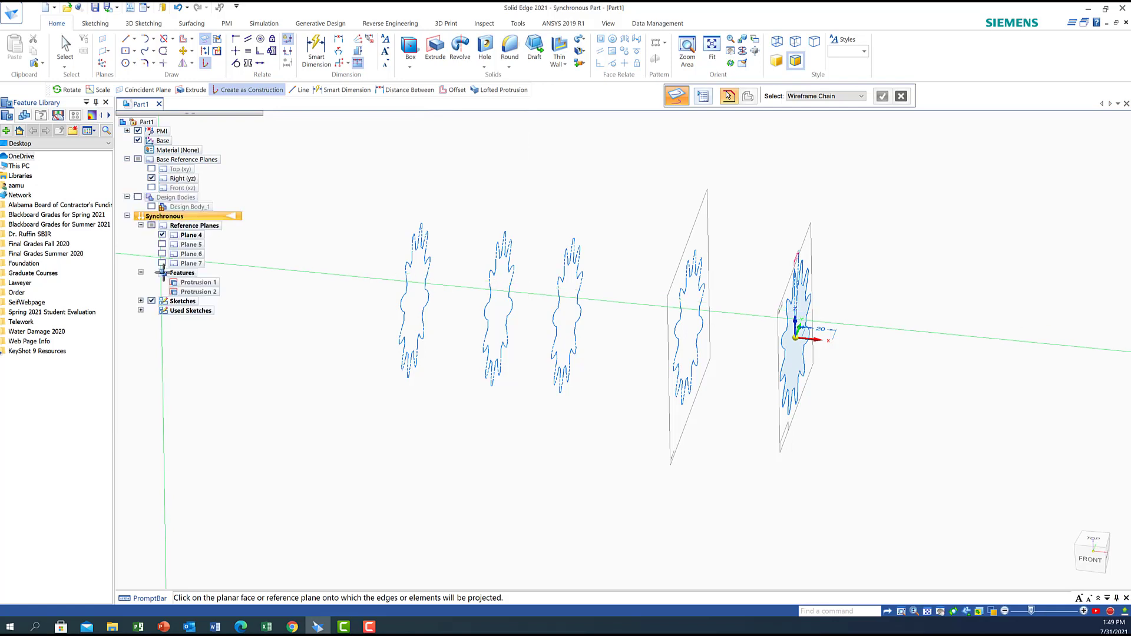
# Hide Sketch 5, Sketch 6, Sketch 7 and Sketch 1, leaving only Sketch 4 on Plane 4 displayed.
pyautogui.click(141, 301)
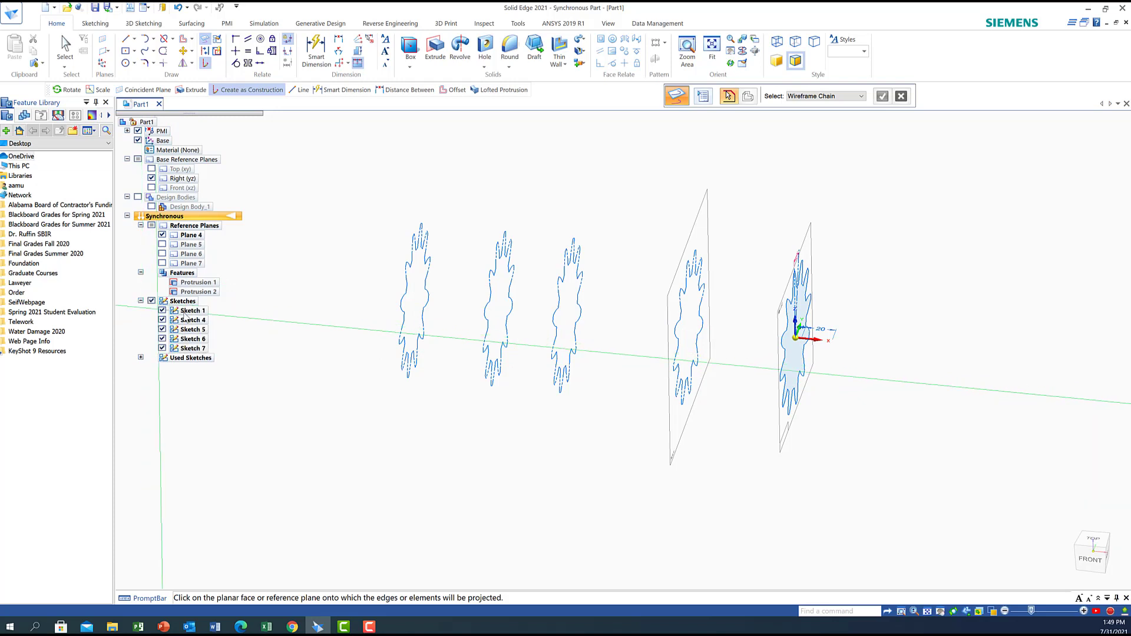
pyautogui.click(163, 329)
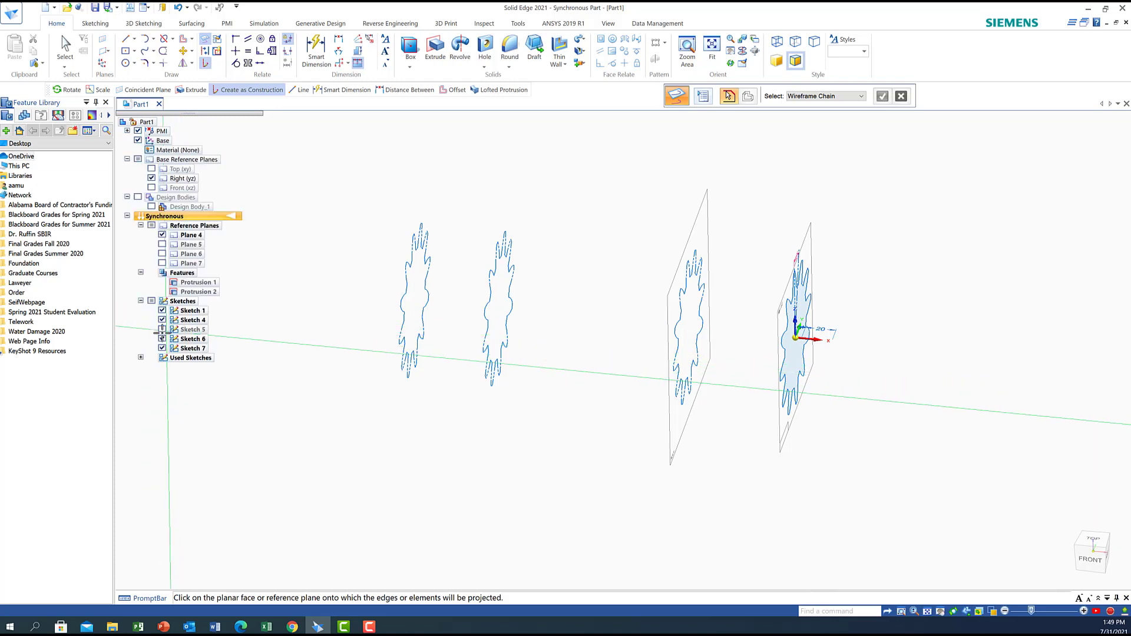
pyautogui.click(162, 338)
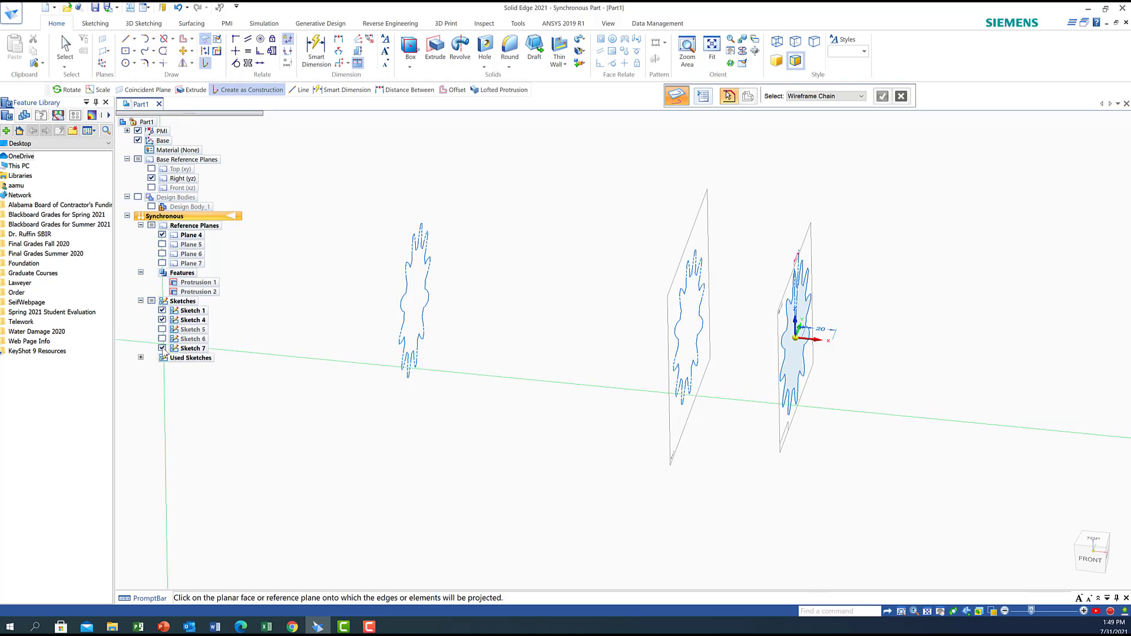
pyautogui.click(162, 348)
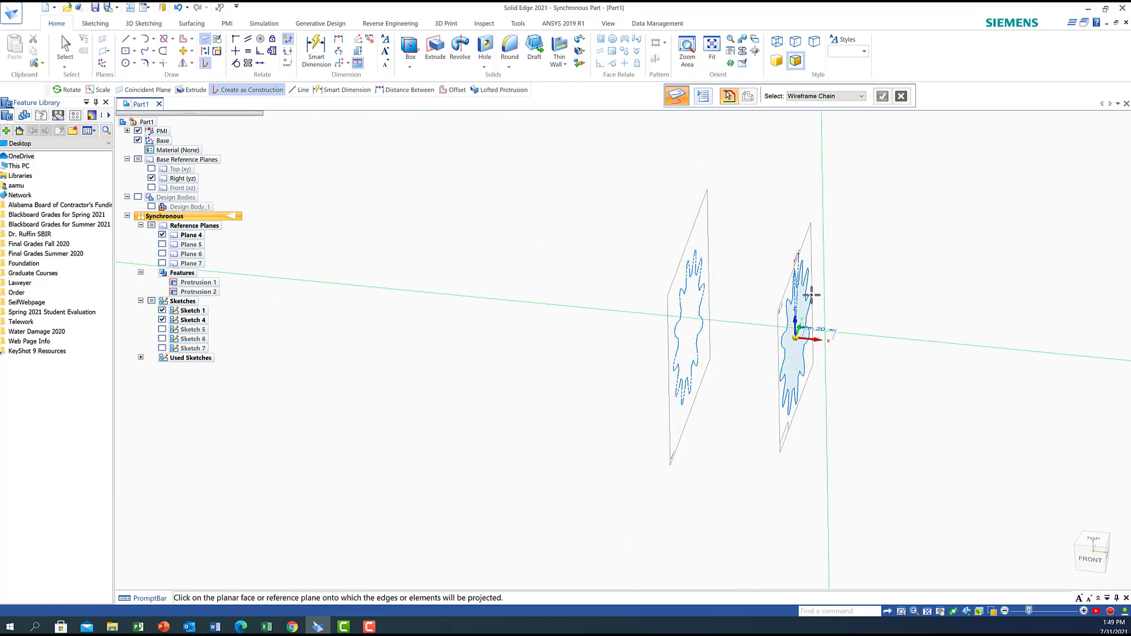
pyautogui.click(162, 310)
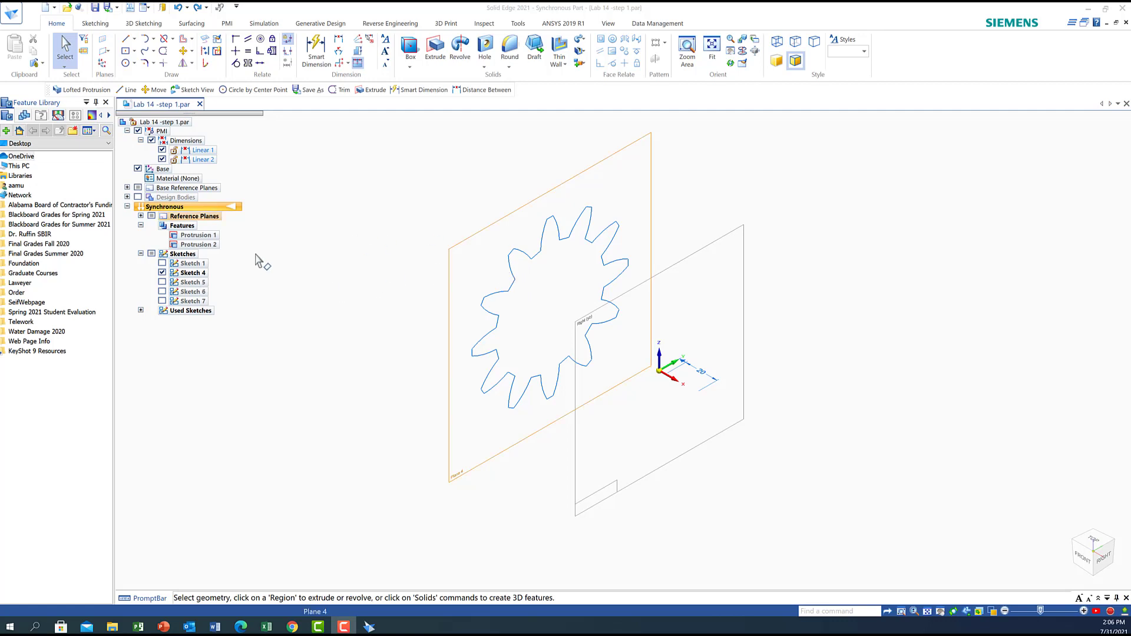
# Rotate the entire gear profile of Sketch 4 clockwise by 25° about the origin, in a view normal to its plane.
pyautogui.click(1099, 555)
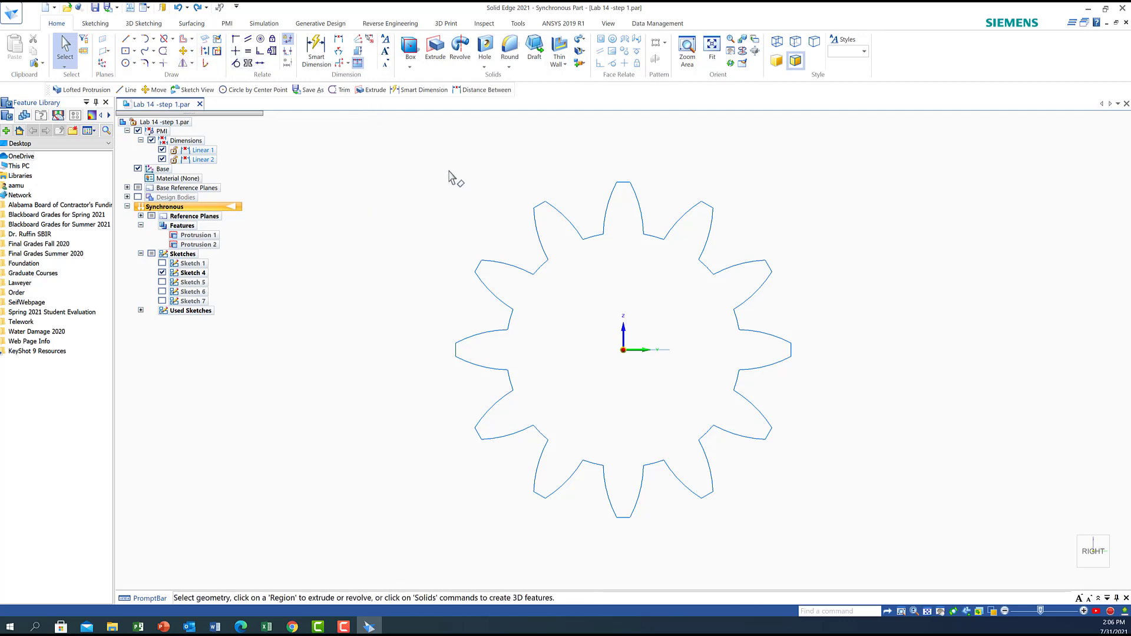
pyautogui.moveTo(449, 171)
pyautogui.mouseDown()
pyautogui.moveTo(472, 416)
pyautogui.moveTo(595, 583)
pyautogui.moveTo(855, 531)
pyautogui.mouseUp()
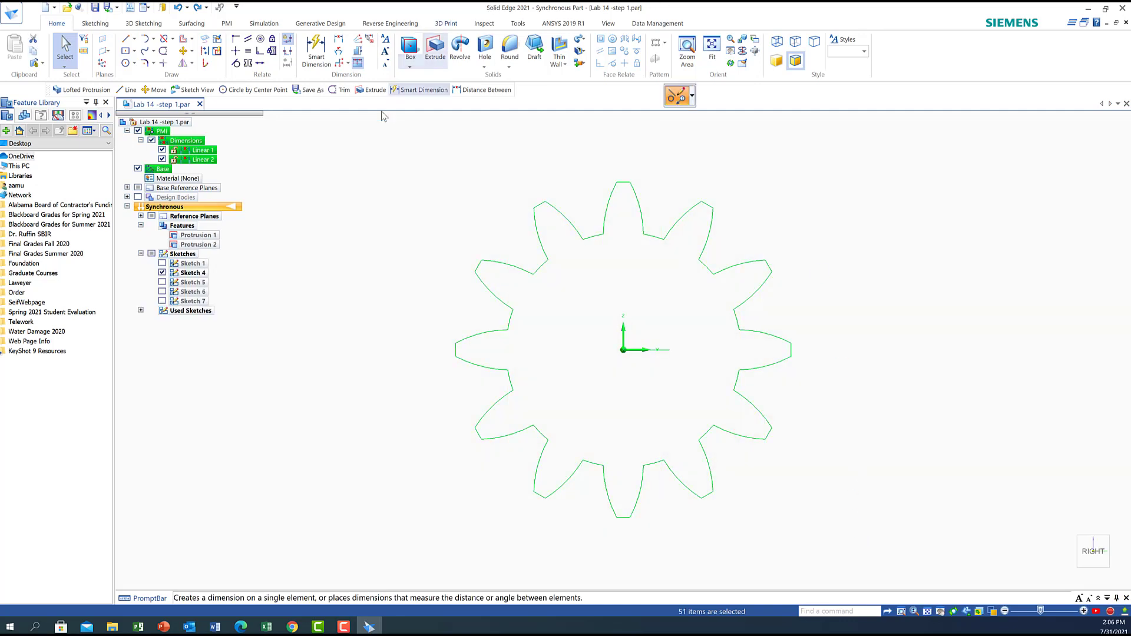
pyautogui.click(191, 51)
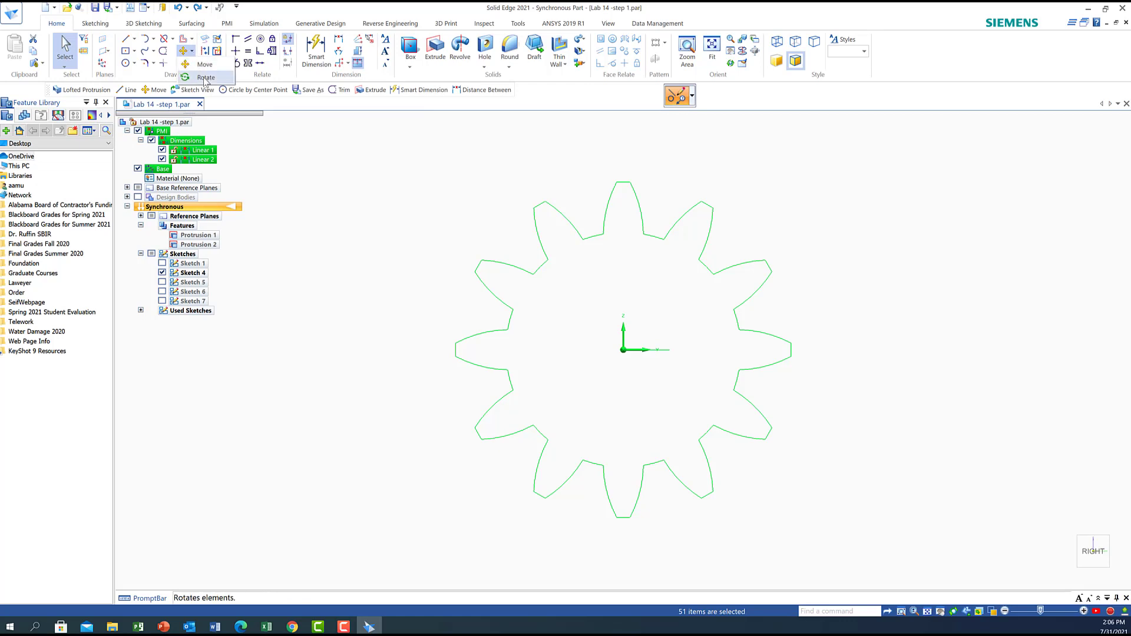
pyautogui.click(205, 79)
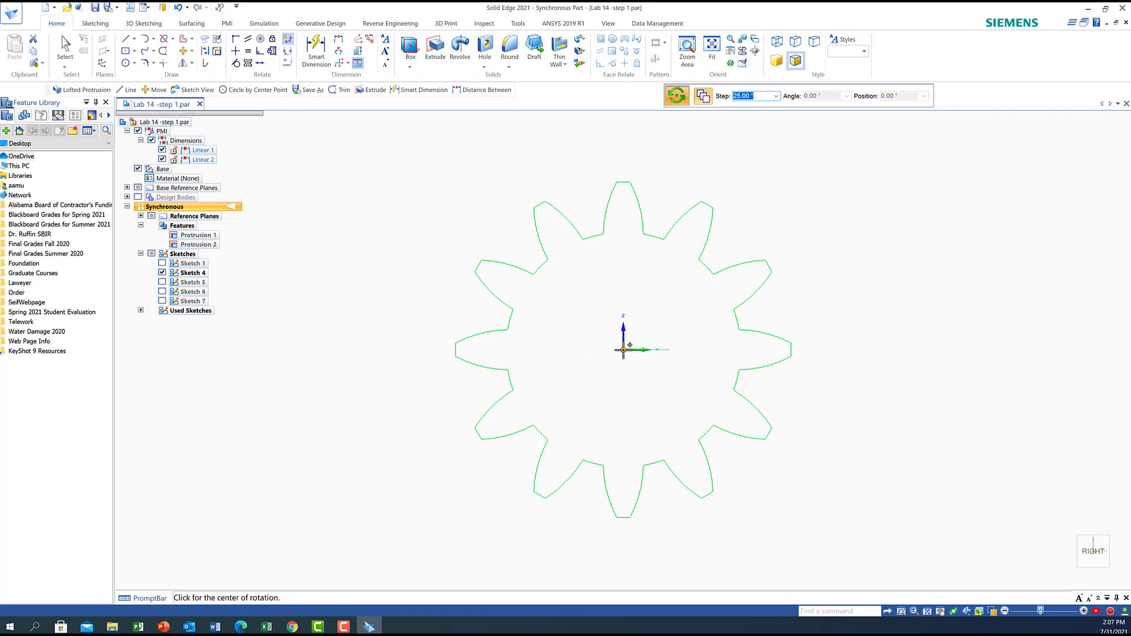
pyautogui.click(623, 350)
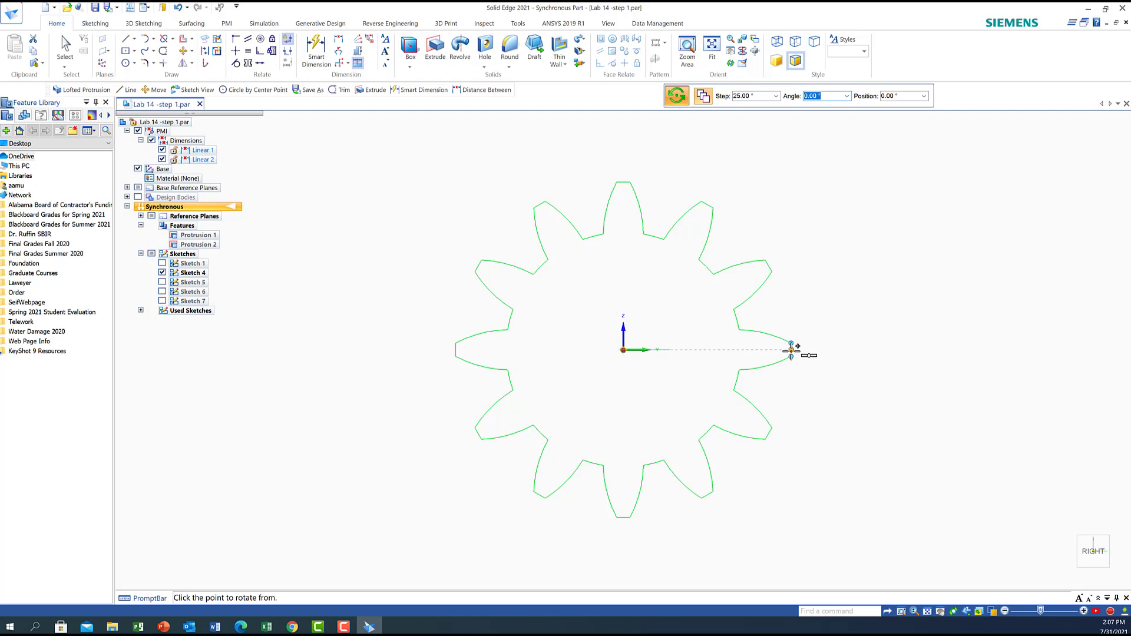
pyautogui.click(792, 350)
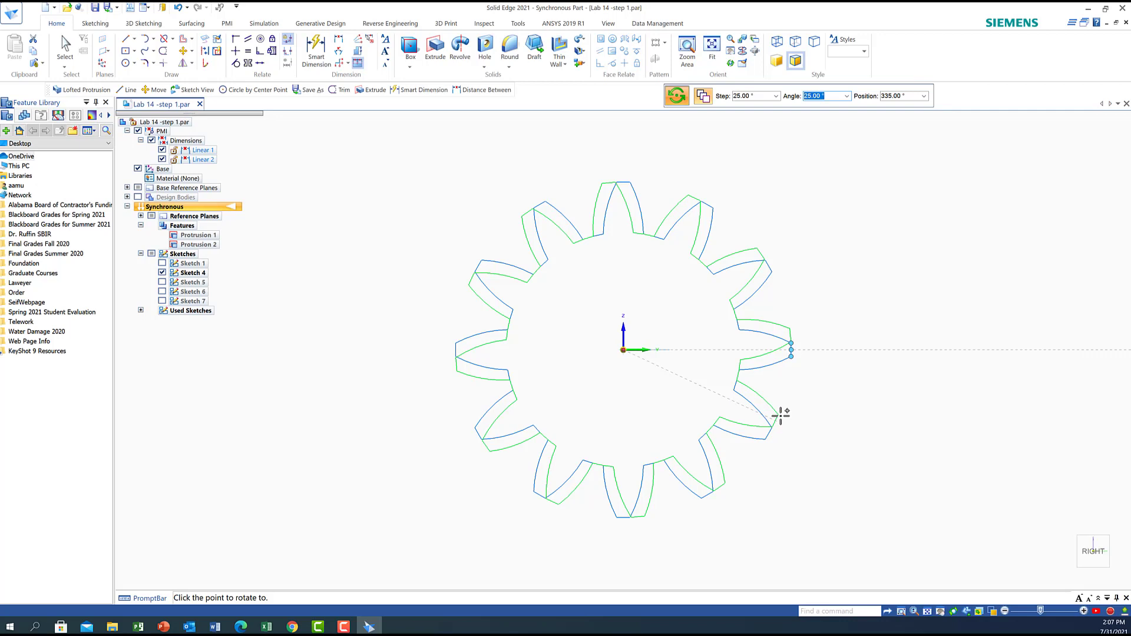
pyautogui.click(781, 418)
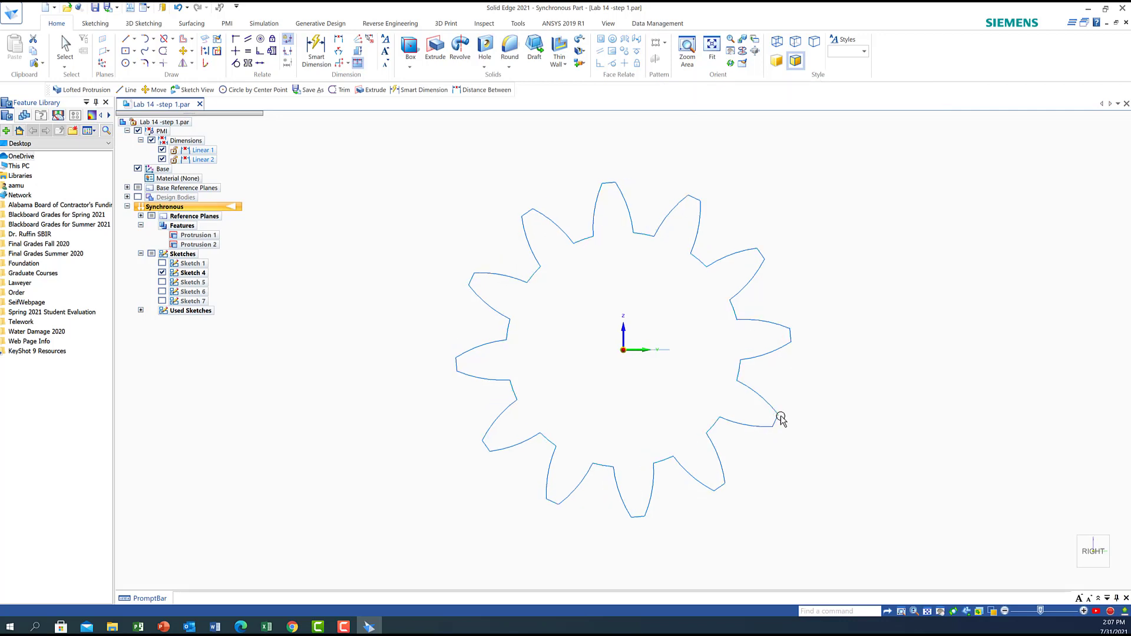
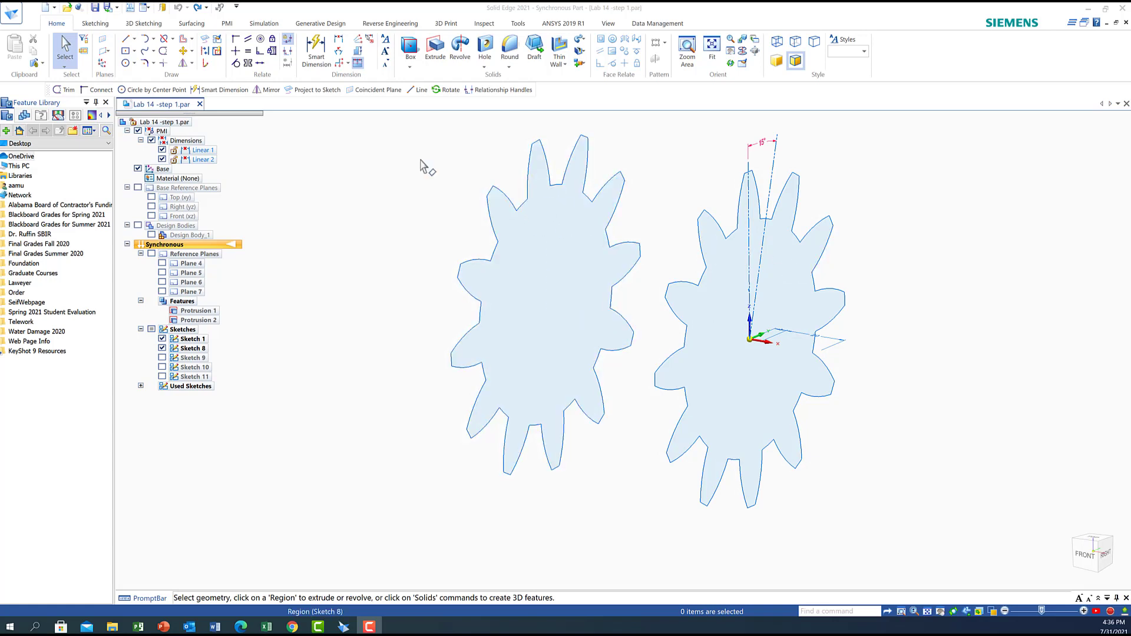
# Loft a solid between the gear profiles of Sketch 1 and Sketch 8, and display the design bodies.
pyautogui.click(581, 40)
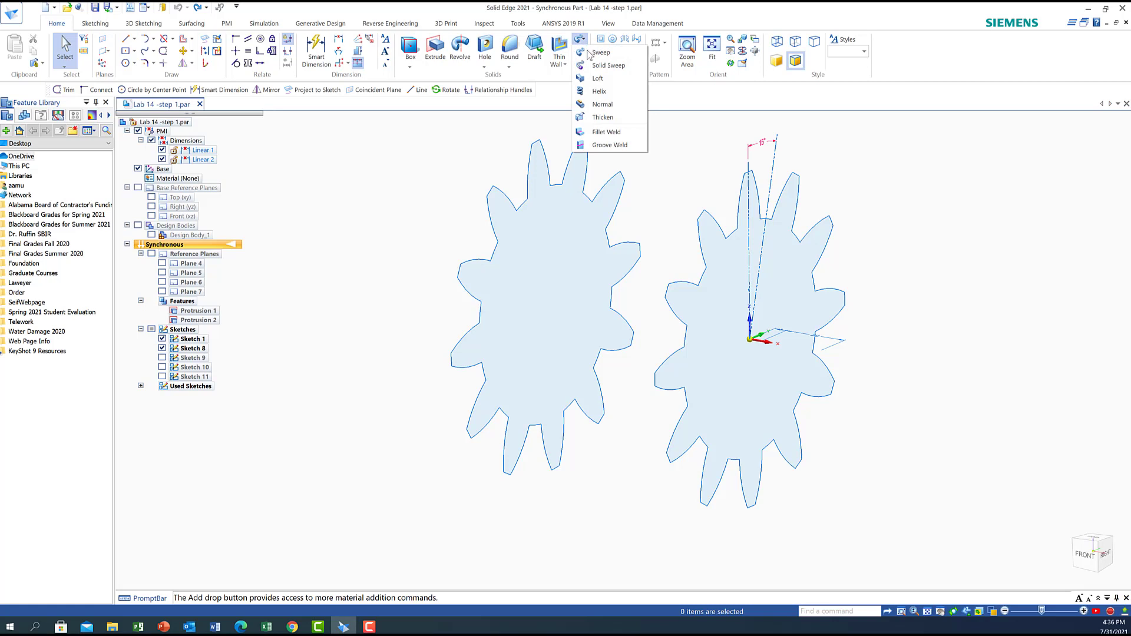
pyautogui.click(598, 79)
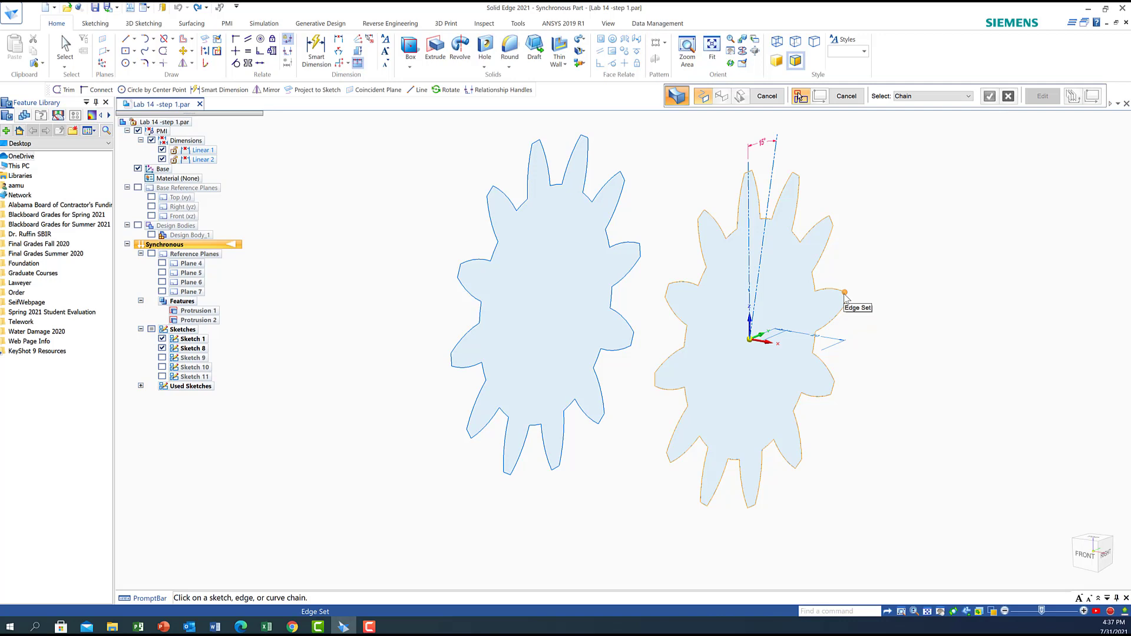
pyautogui.click(844, 294)
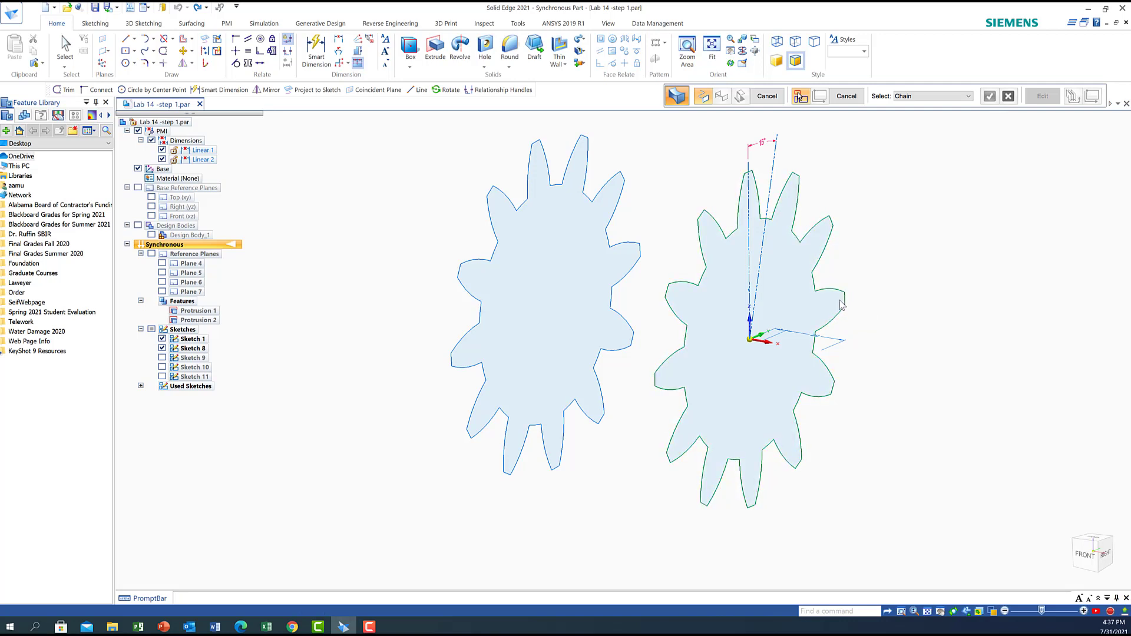
pyautogui.click(635, 333)
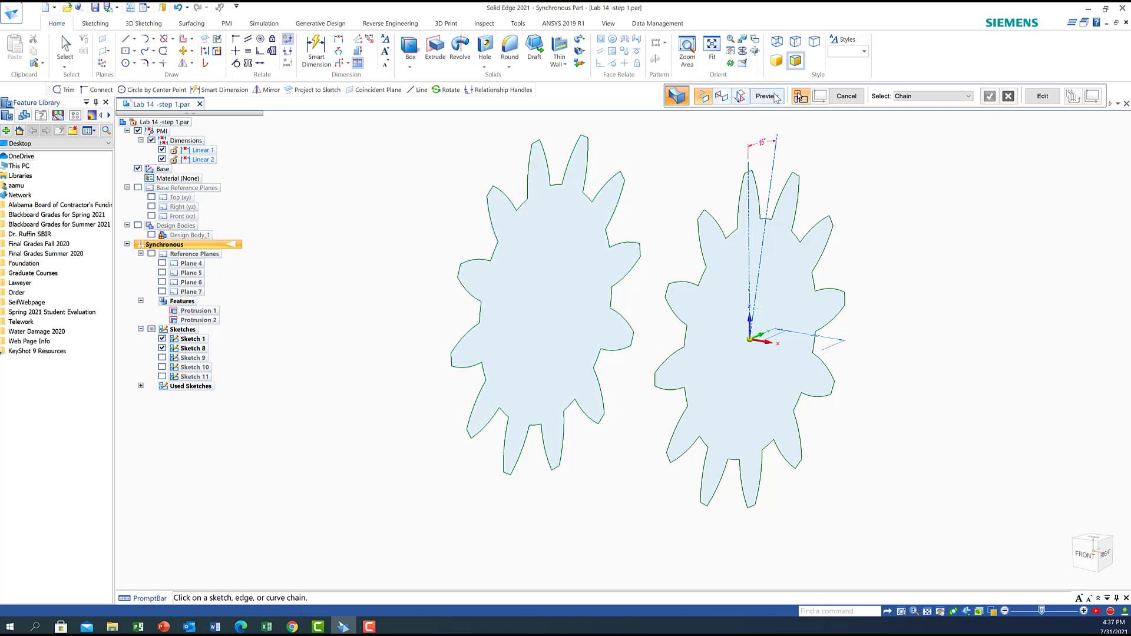
pyautogui.click(766, 96)
pyautogui.click(766, 96)
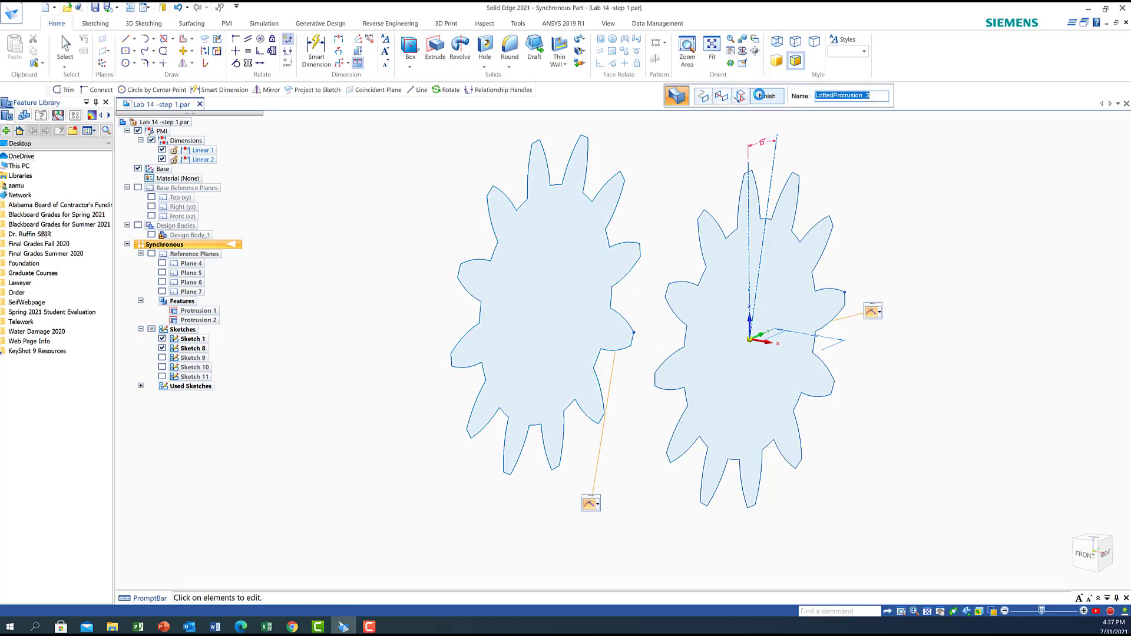
pyautogui.click(767, 97)
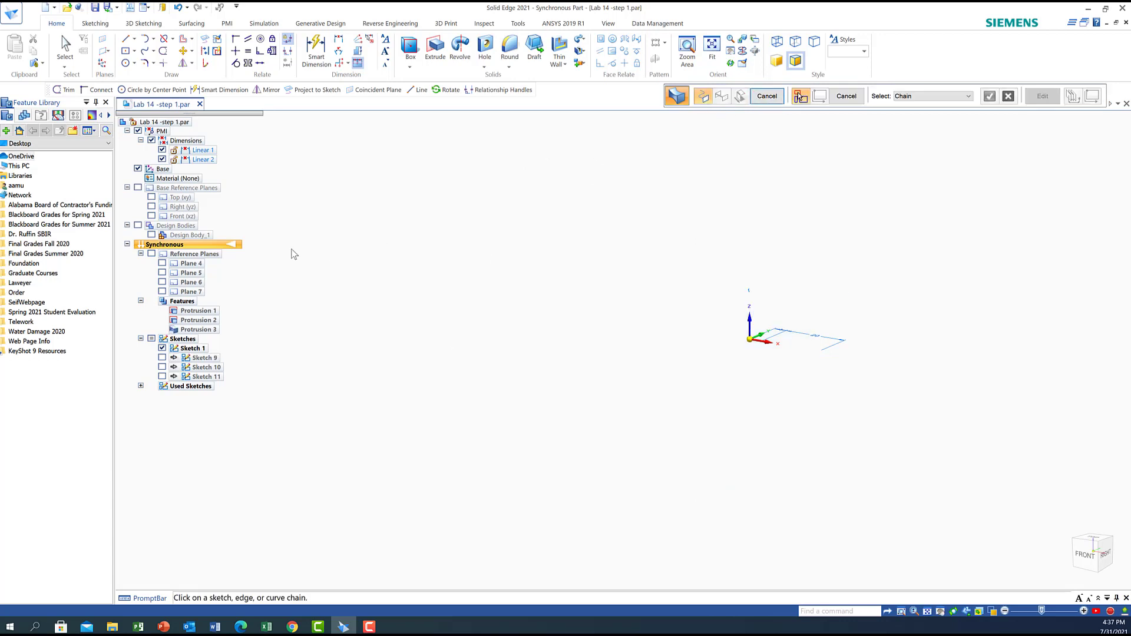
pyautogui.click(137, 226)
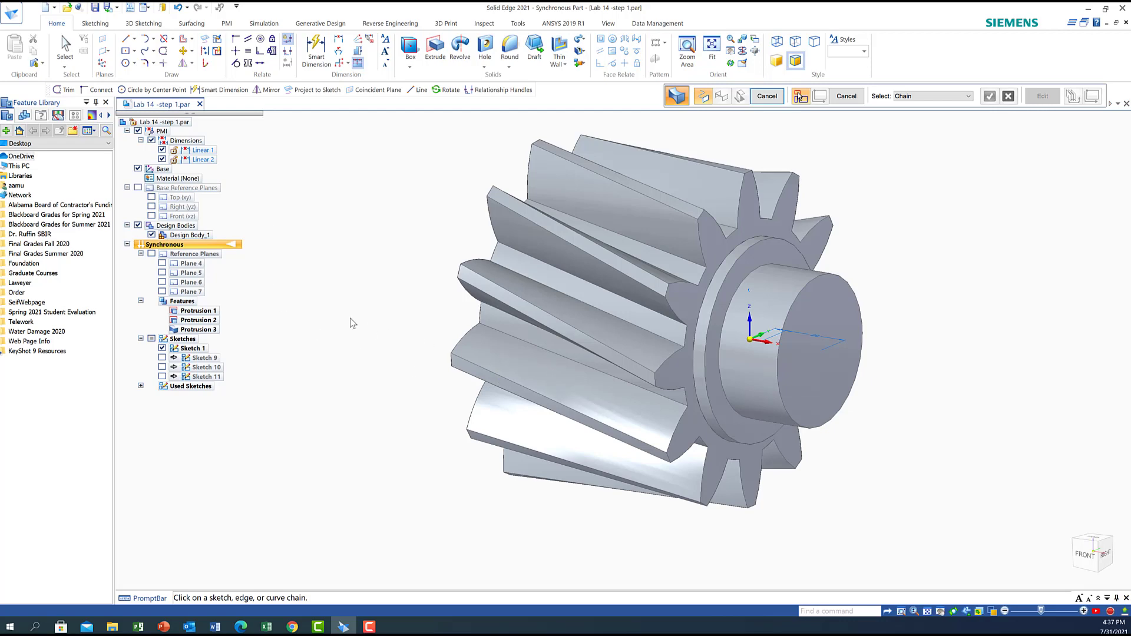
# Sketch two concentric circles with diameters of 60 mm and 45 mm at the centre of the lofted gear's flat end face.
pyautogui.moveTo(938, 341); pyautogui.dragTo(1010, 384, button='middle')
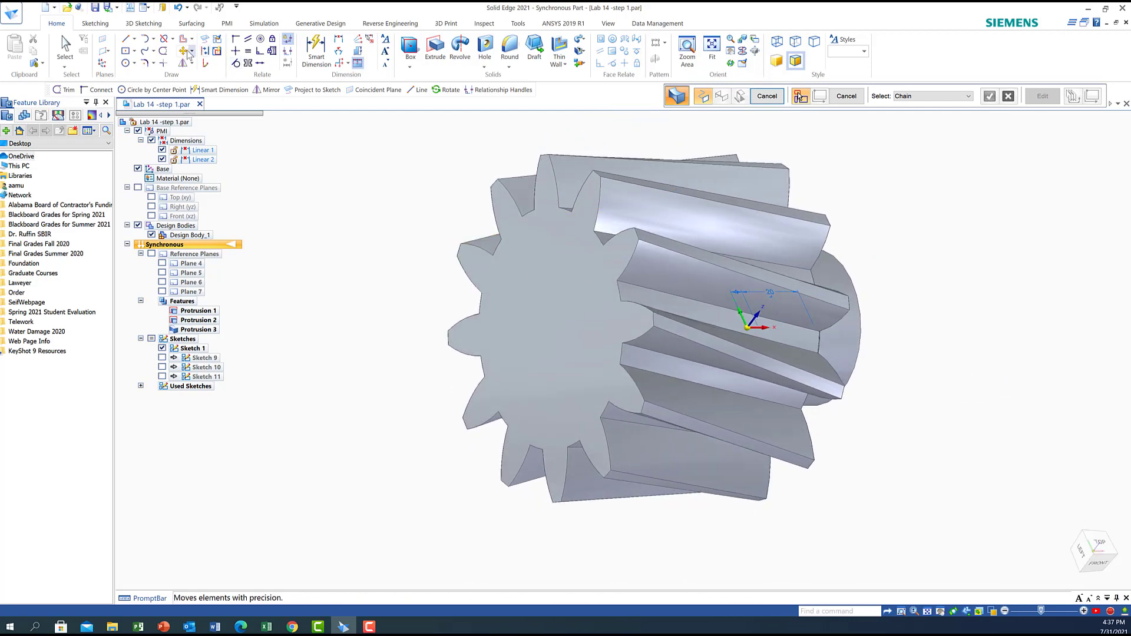
pyautogui.click(127, 64)
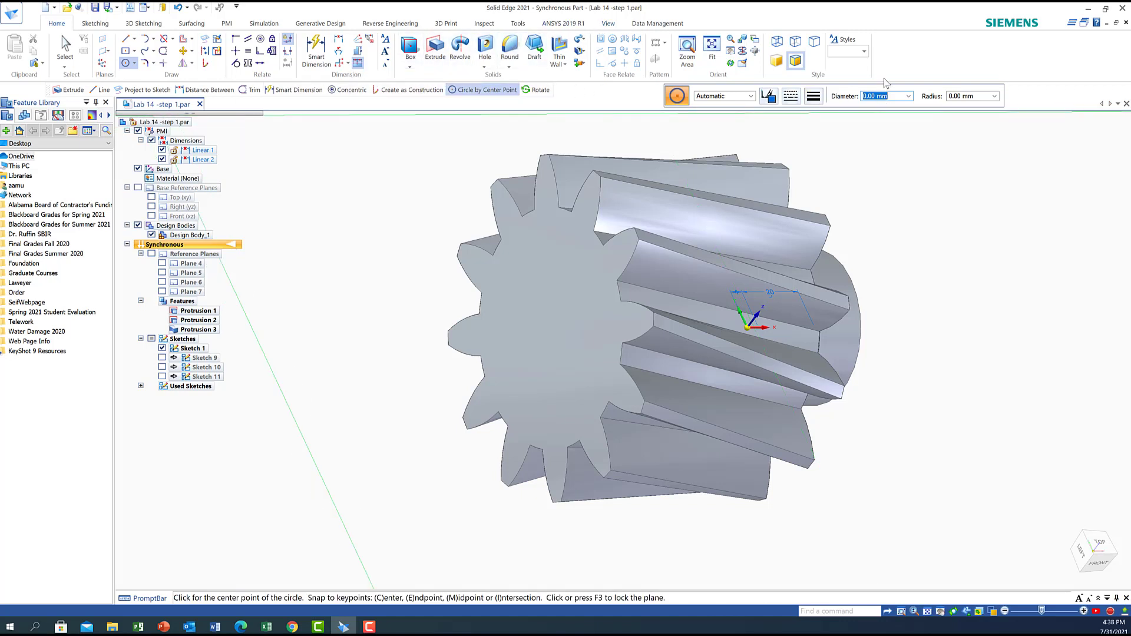
pyautogui.write('60')
pyautogui.press('Return')
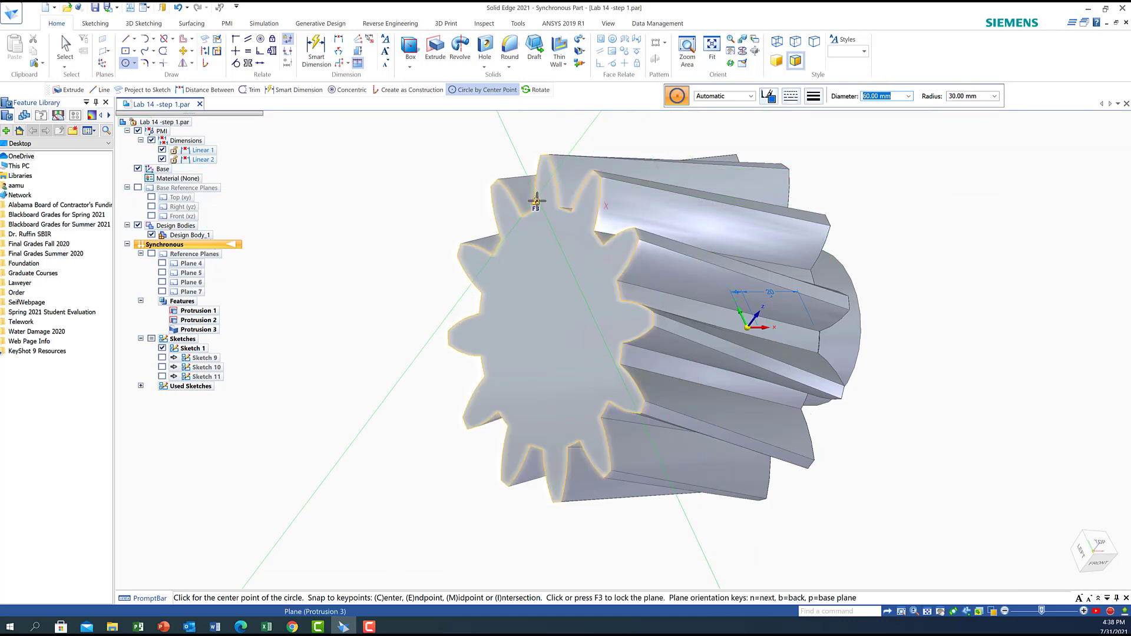
pyautogui.press('F3')
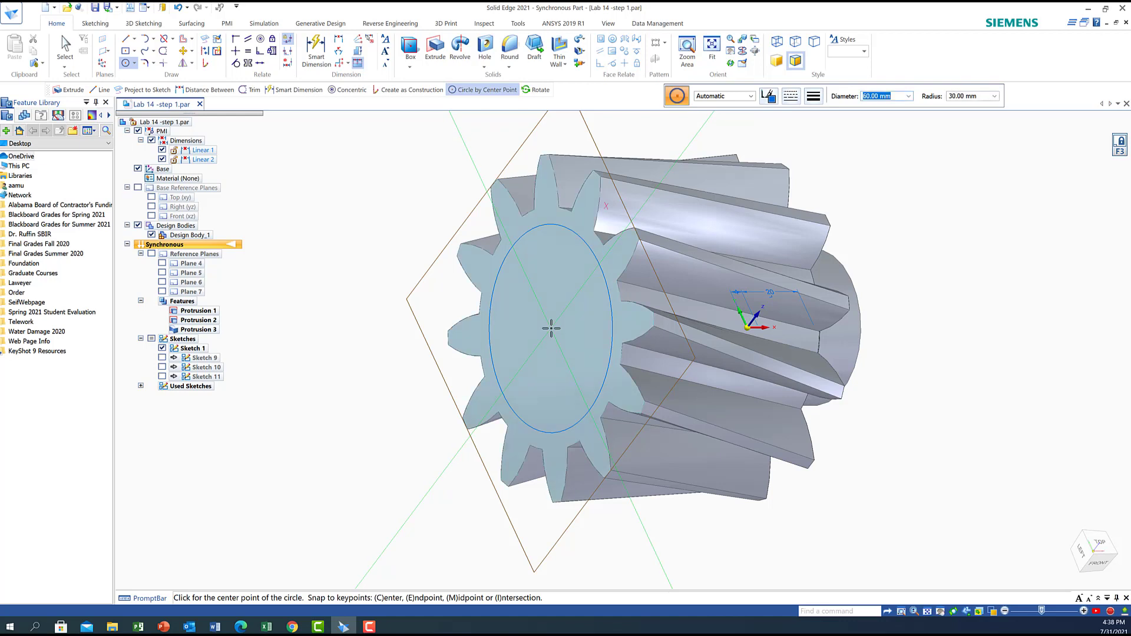
pyautogui.click(552, 328)
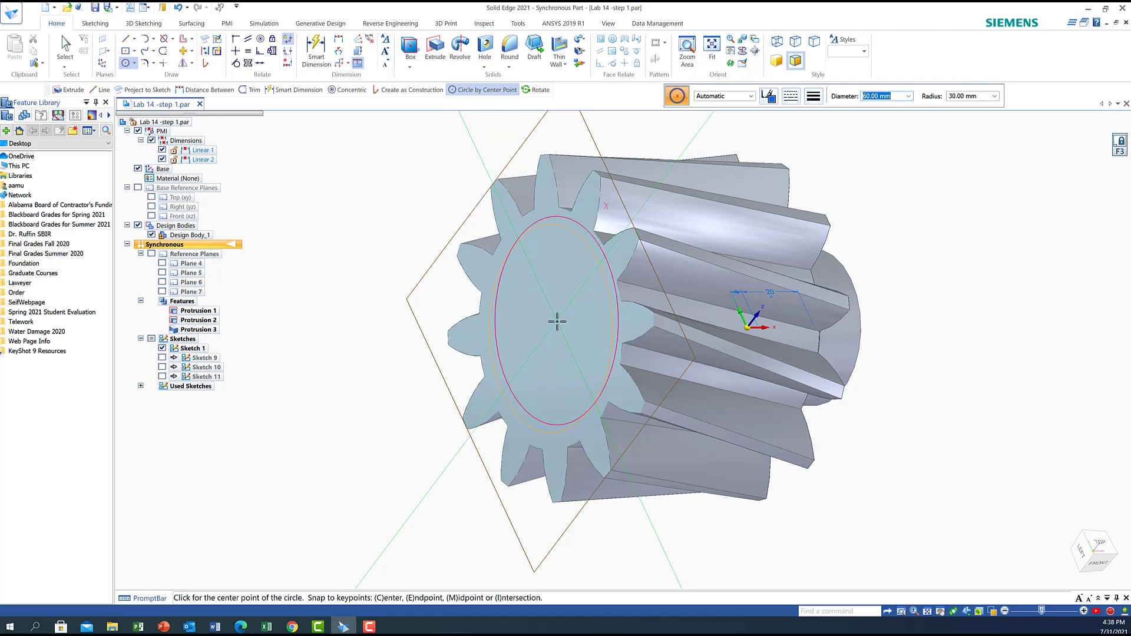
pyautogui.write('45')
pyautogui.press('Return')
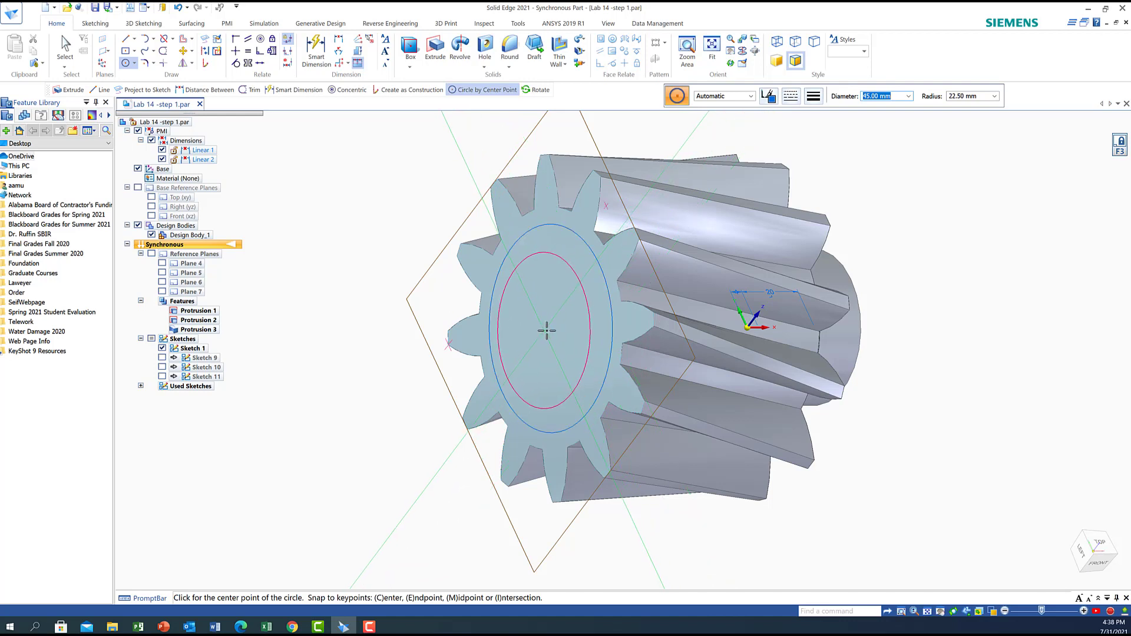
pyautogui.click(551, 328)
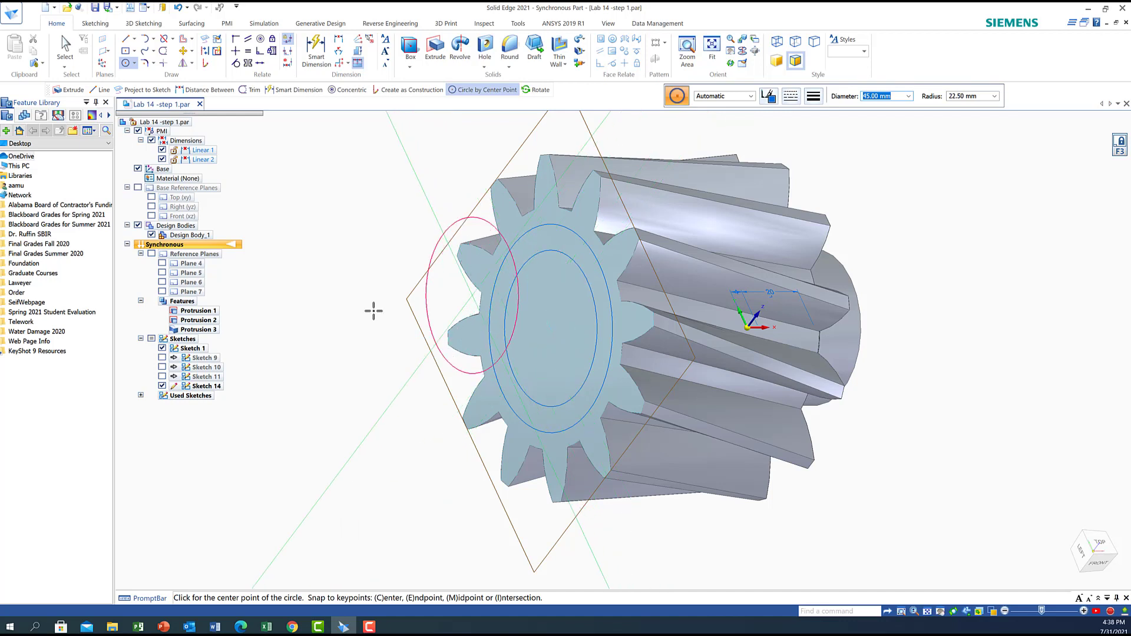
pyautogui.rightClick(324, 251)
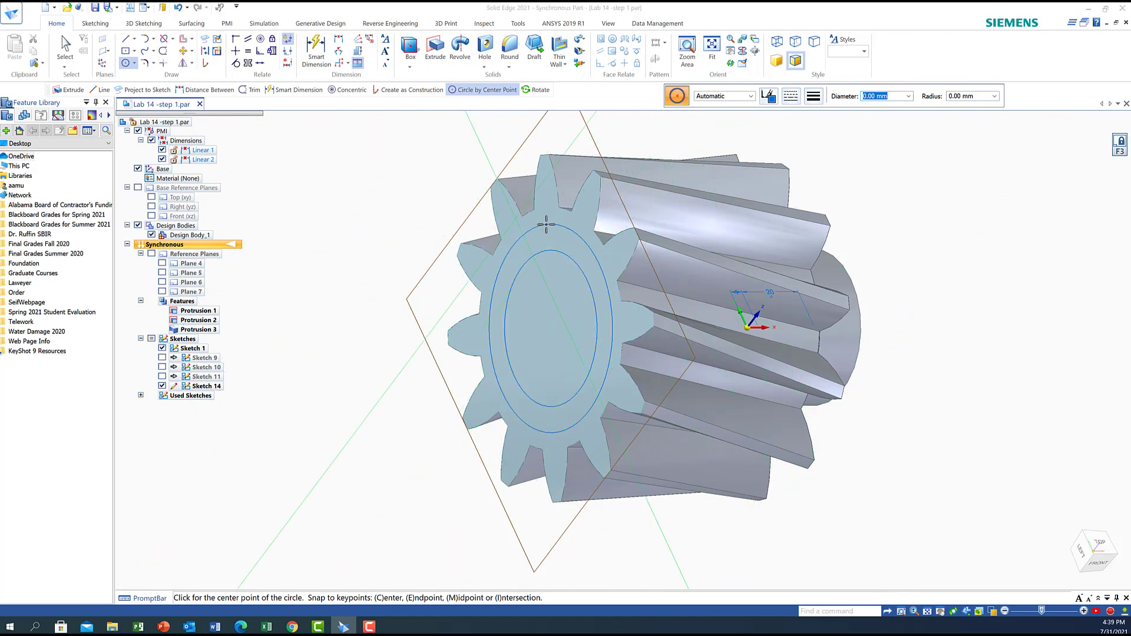
# Extrude the ring between the 60 mm and 45 mm circles 4 mm outward from the gear's end face.
pyautogui.click(441, 46)
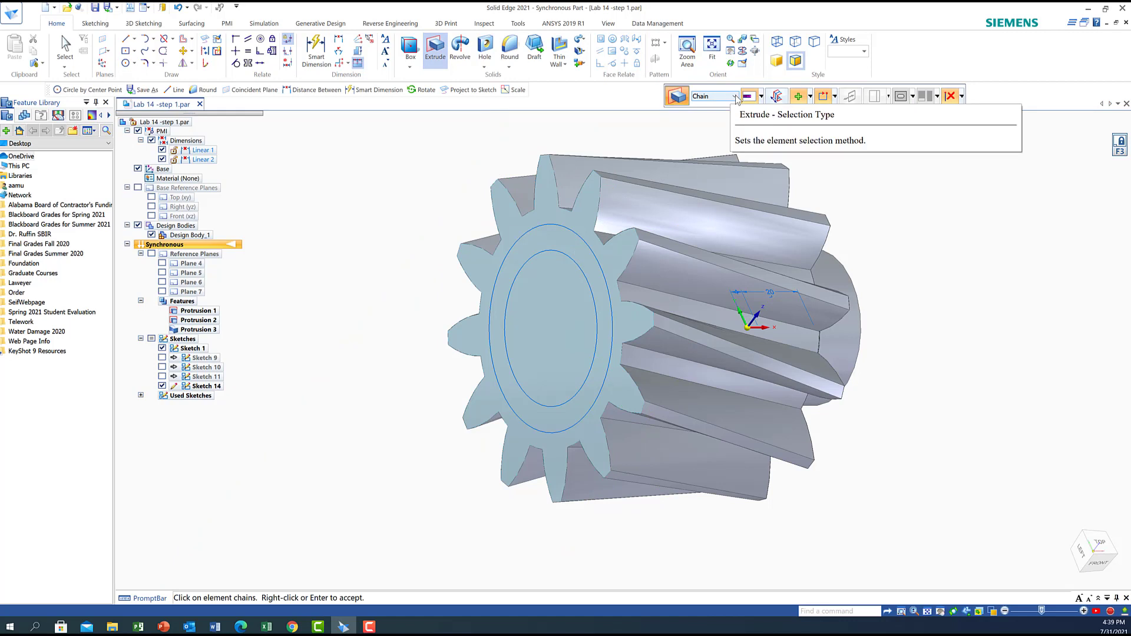
pyautogui.click(551, 227)
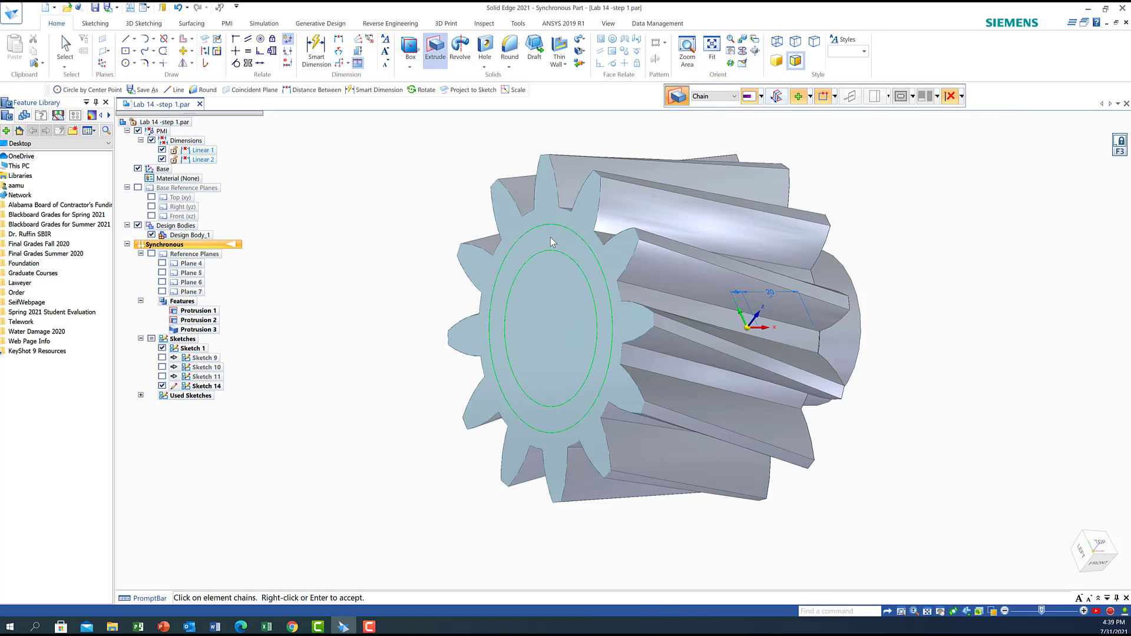
pyautogui.rightClick(550, 237)
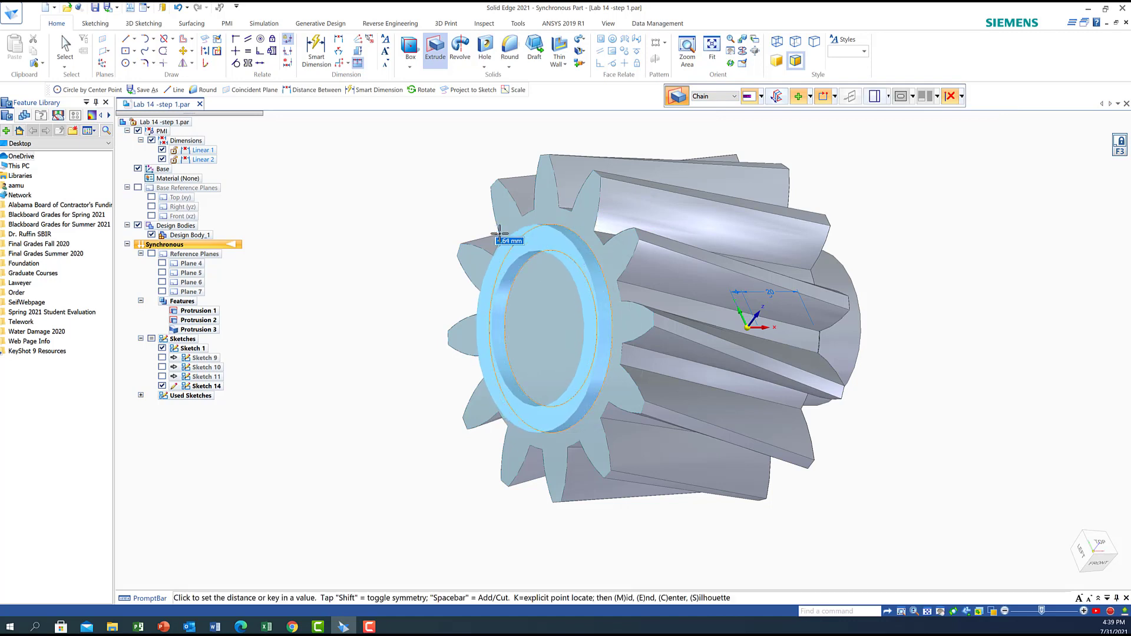
pyautogui.write('4')
pyautogui.press('Return')
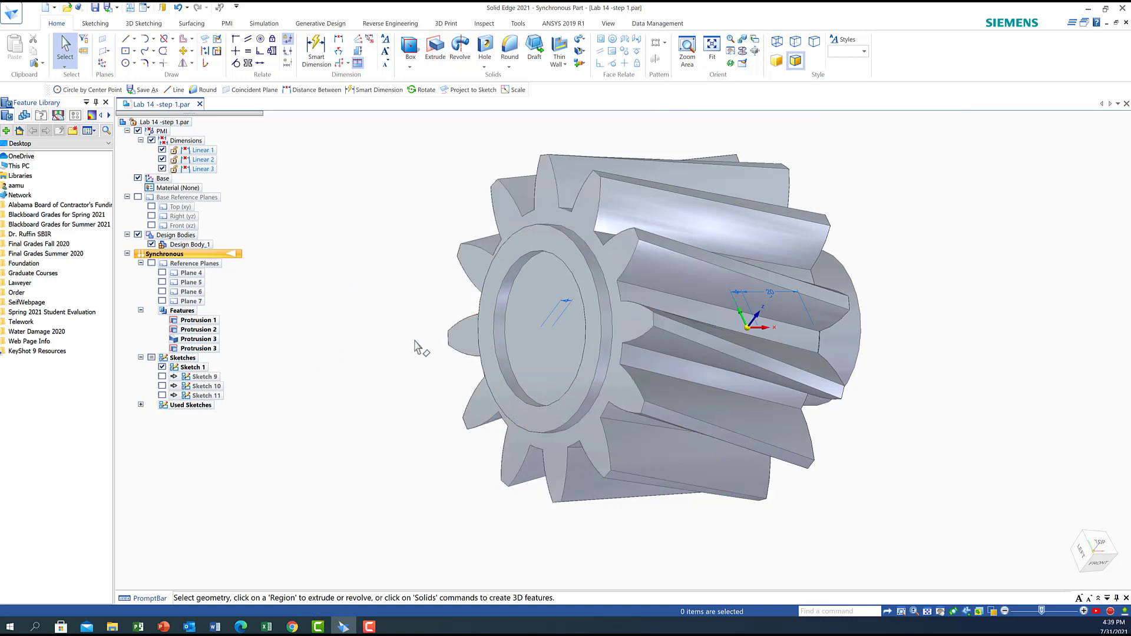
pyautogui.click(536, 335)
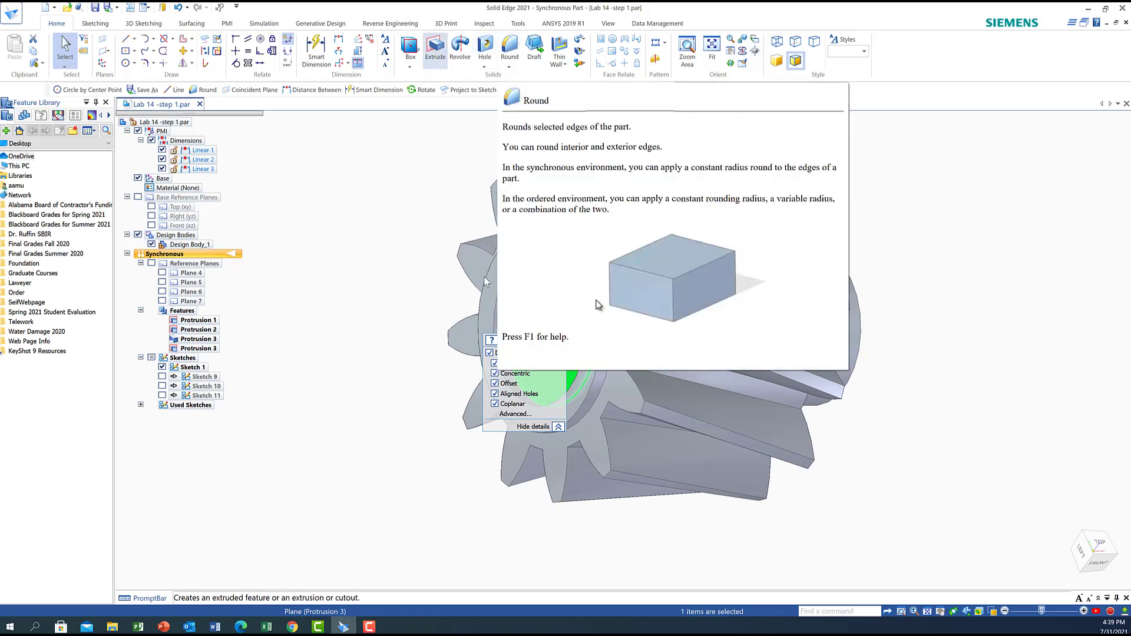
pyautogui.click(395, 159)
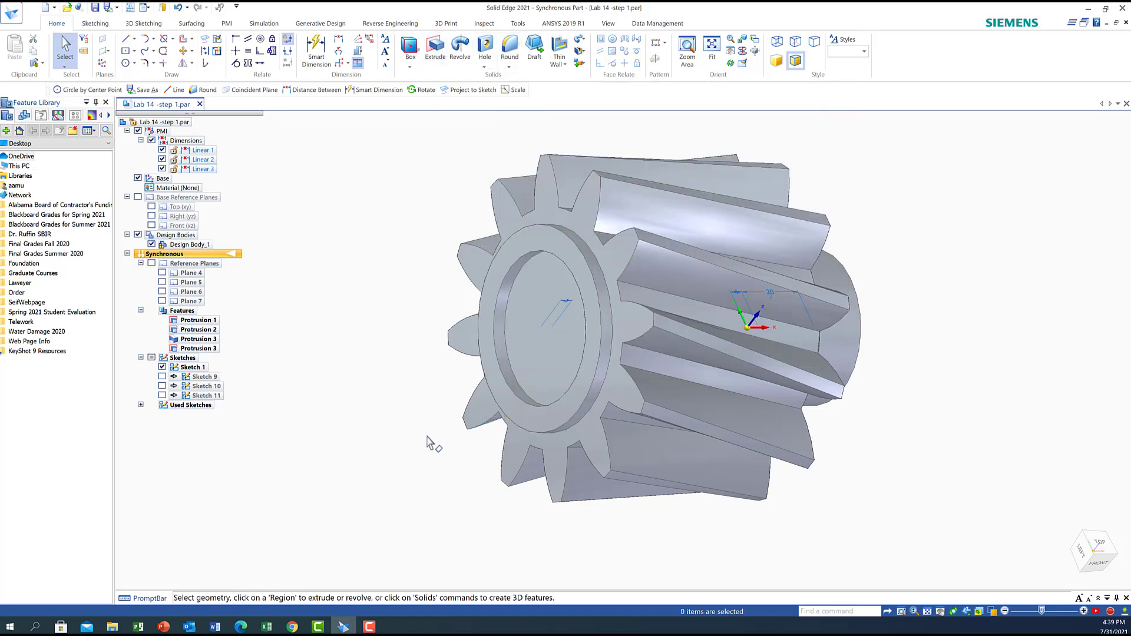
# Hide the design bodies and Sketch 1, and display the gear profiles of Sketch 9, Sketch 10 and Sketch 11.
pyautogui.click(138, 235)
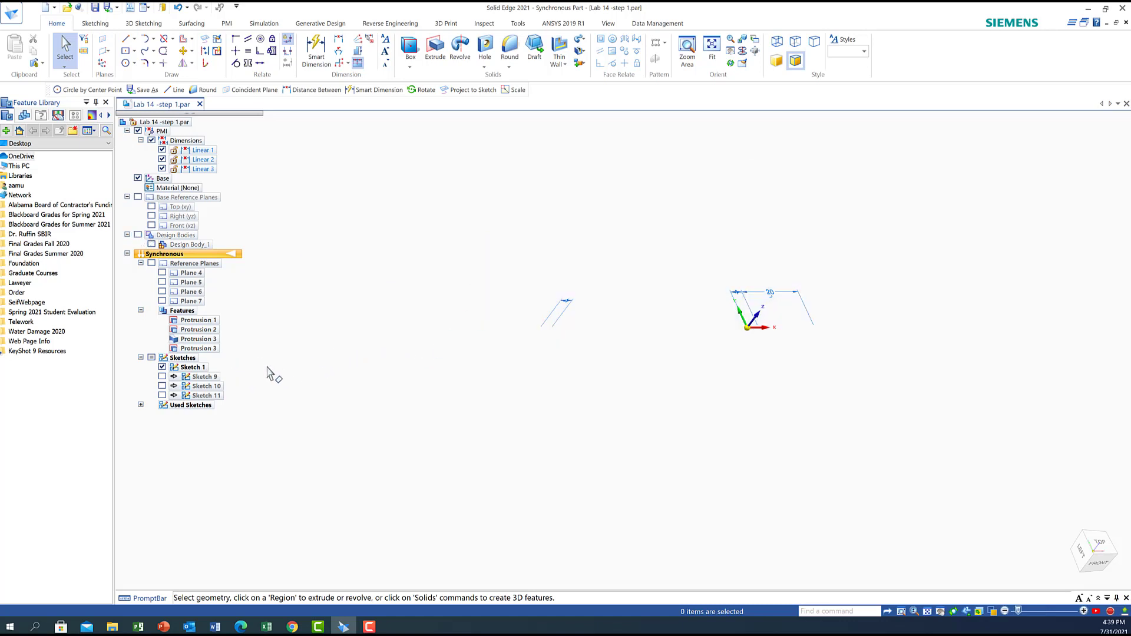
pyautogui.click(161, 367)
pyautogui.click(162, 396)
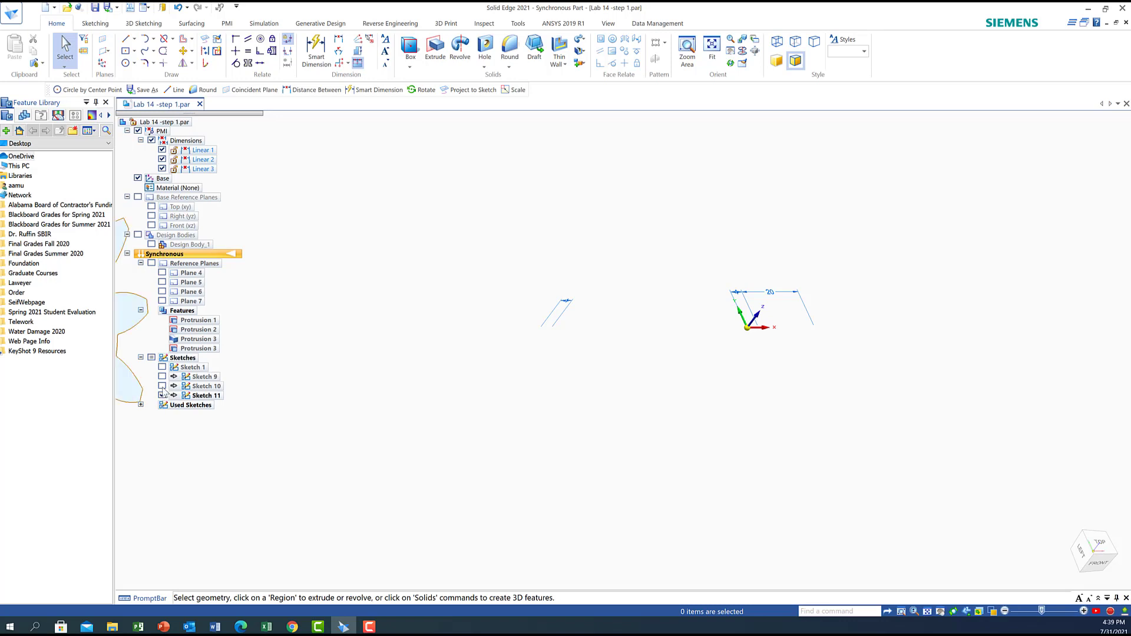
pyautogui.click(163, 376)
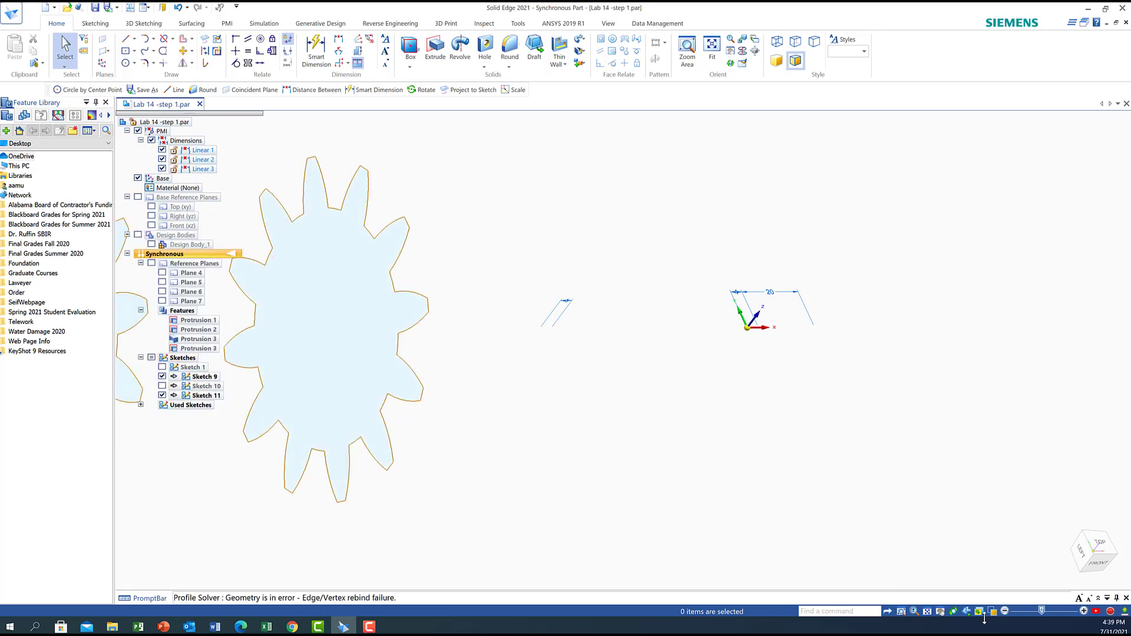
pyautogui.click(940, 611)
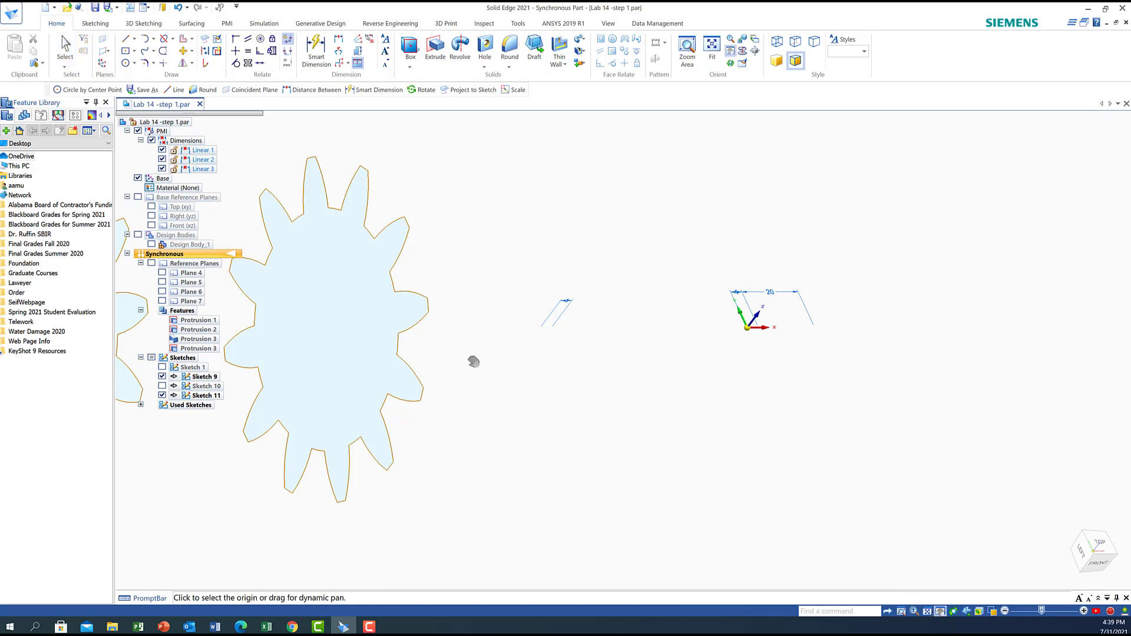
pyautogui.moveTo(473, 362); pyautogui.dragTo(962, 376)
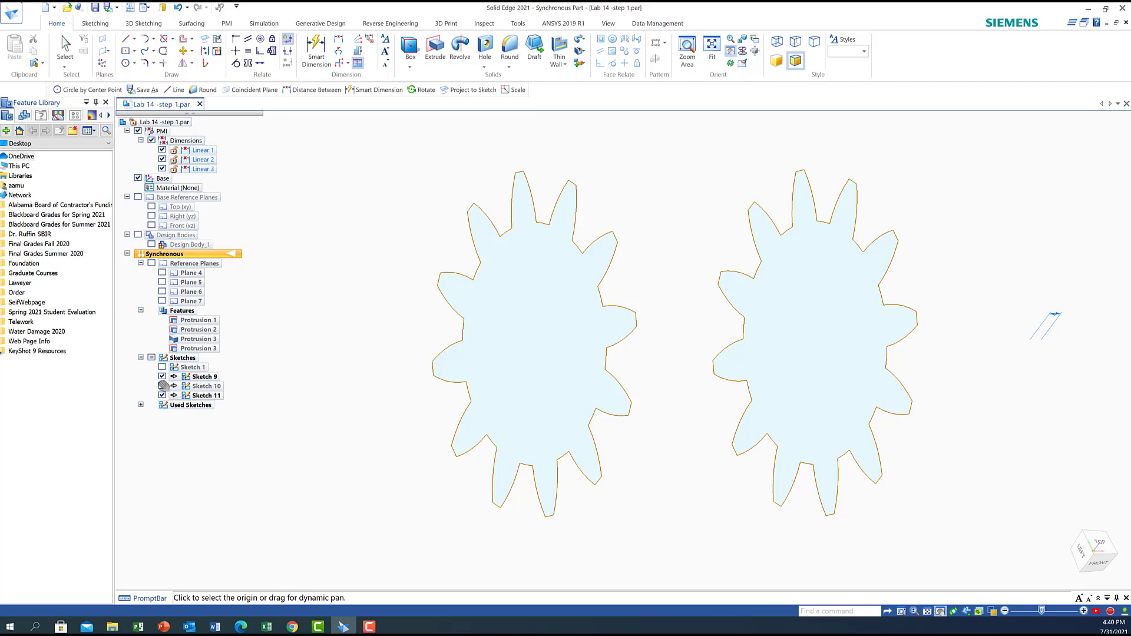
pyautogui.click(162, 386)
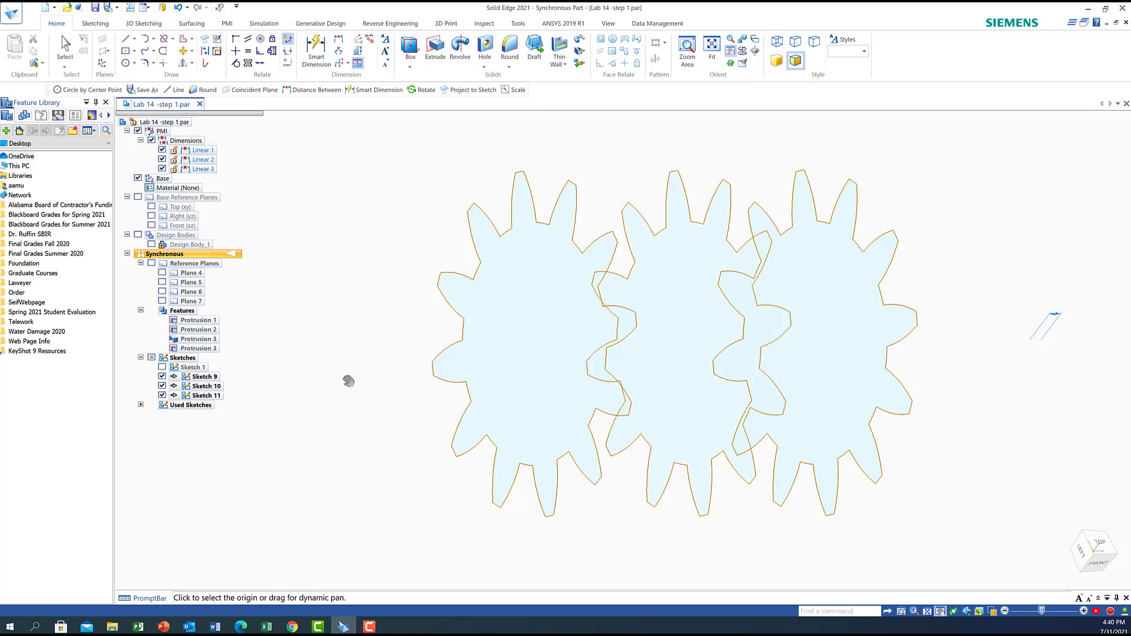
# Hide Sketch 11 and Sketch 10 so that only the Sketch 9 gear profile is displayed.
pyautogui.moveTo(945, 465); pyautogui.dragTo(889, 473, button='middle')
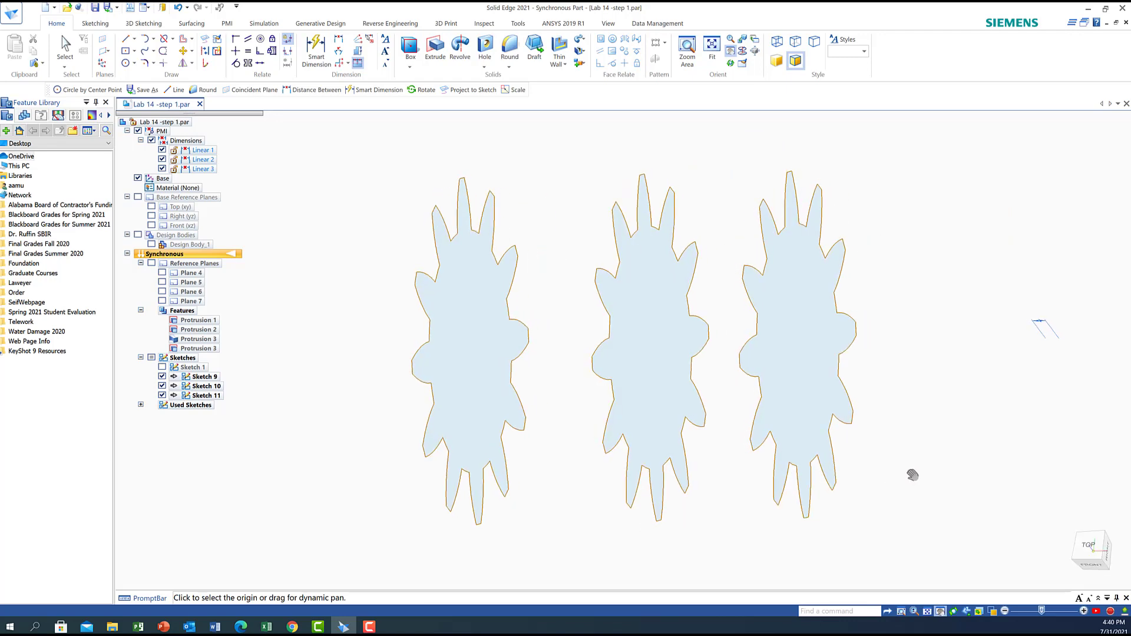
pyautogui.click(162, 395)
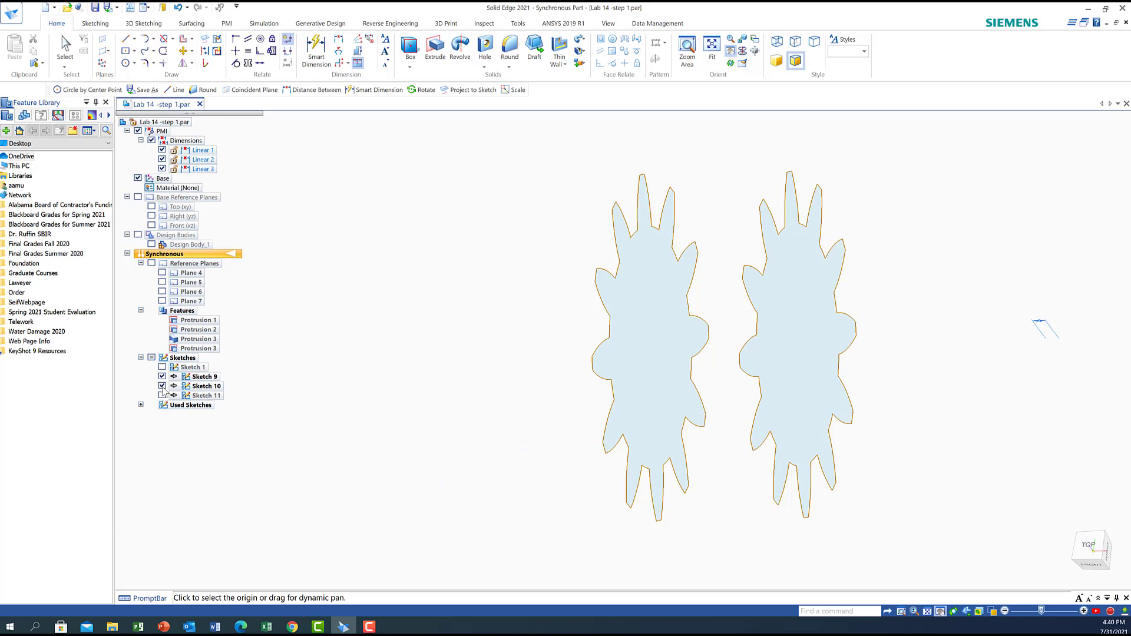
pyautogui.click(162, 386)
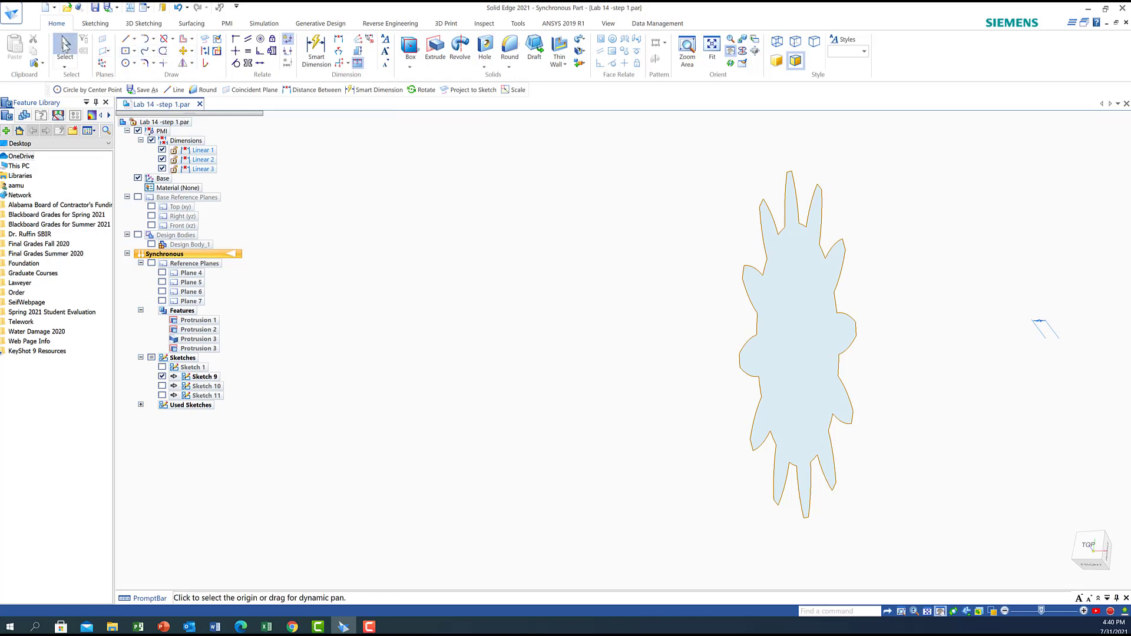
# Scale the whole Sketch 9 gear profile by a factor of 2 about its centre.
pyautogui.click(65, 45)
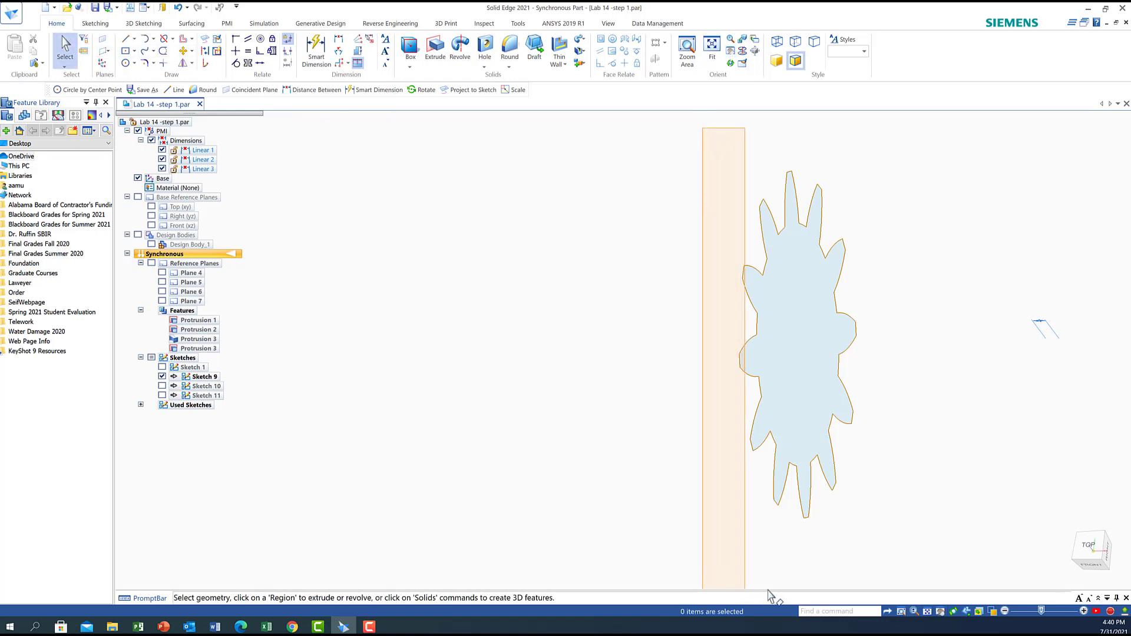
pyautogui.click(879, 553)
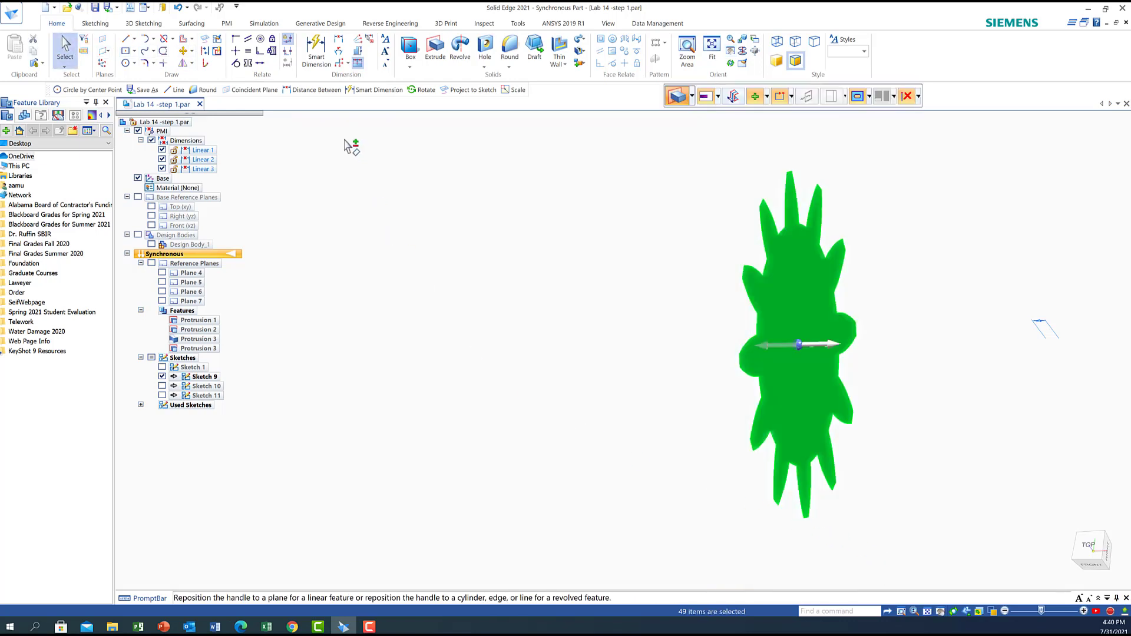
pyautogui.click(192, 63)
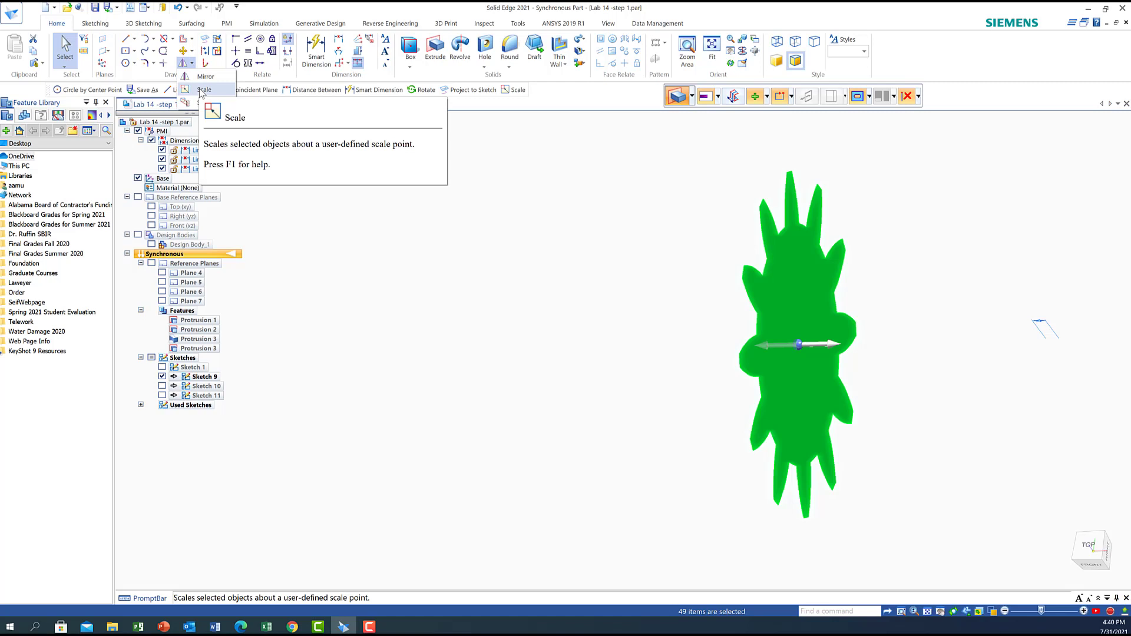
pyautogui.click(201, 90)
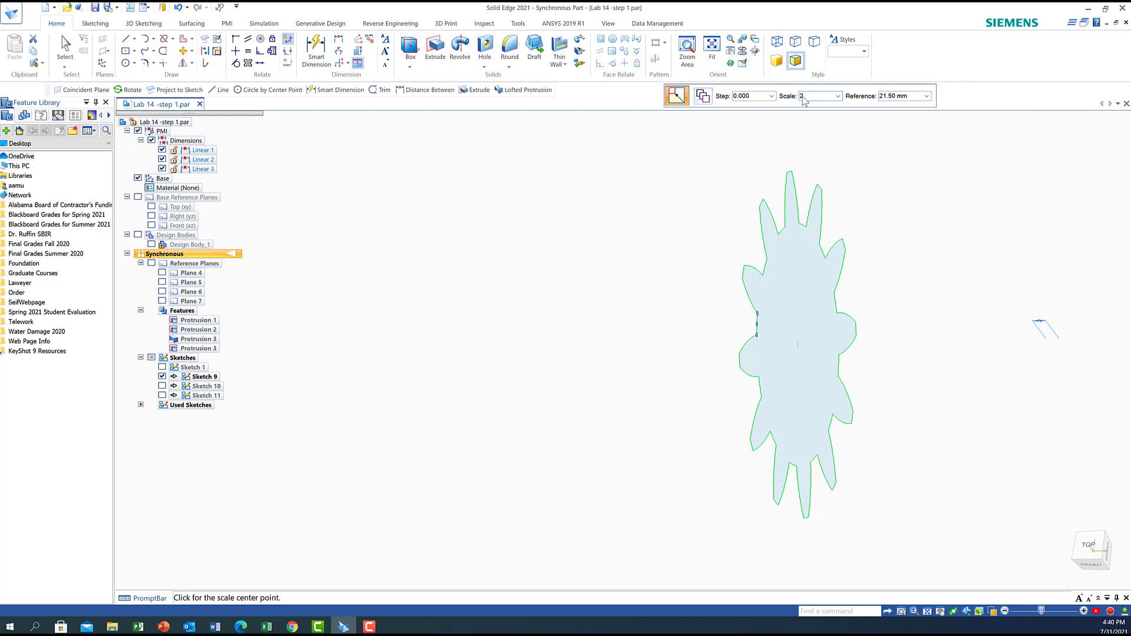
pyautogui.press('Tab')
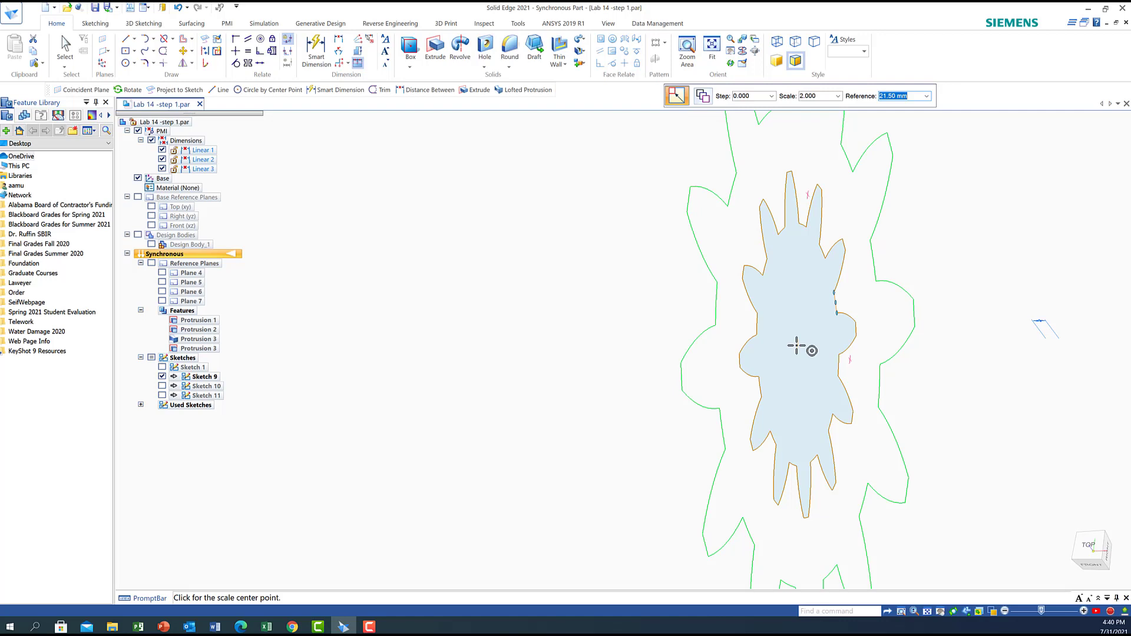
pyautogui.click(796, 346)
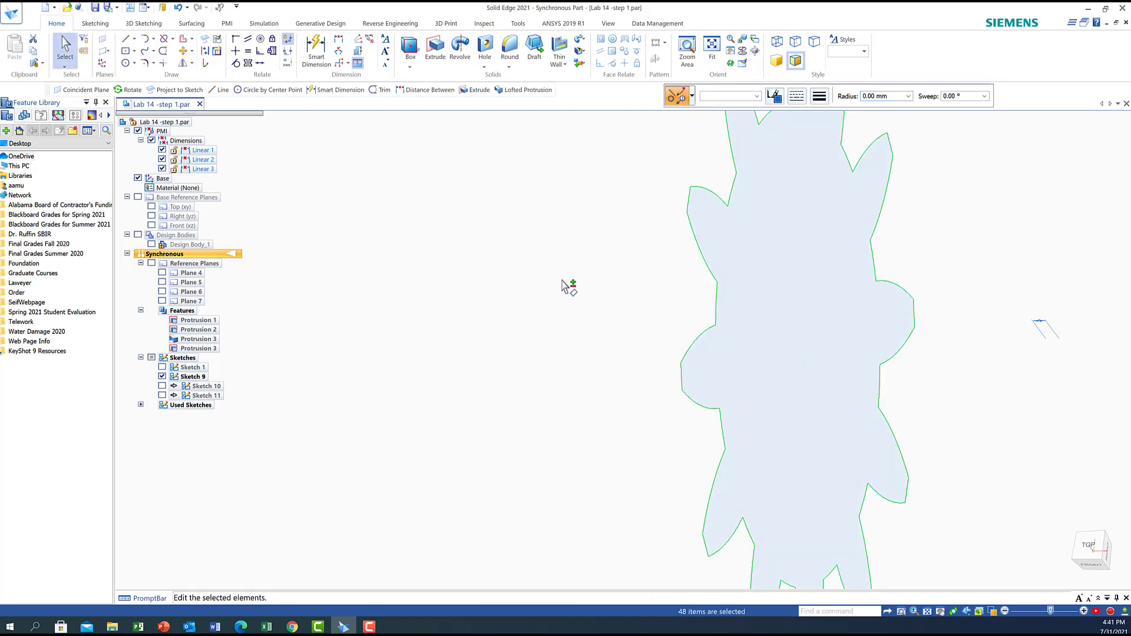
# Hide Sketch 9, display the Sketch 10 gear profile and clear the current selection.
pyautogui.click(163, 377)
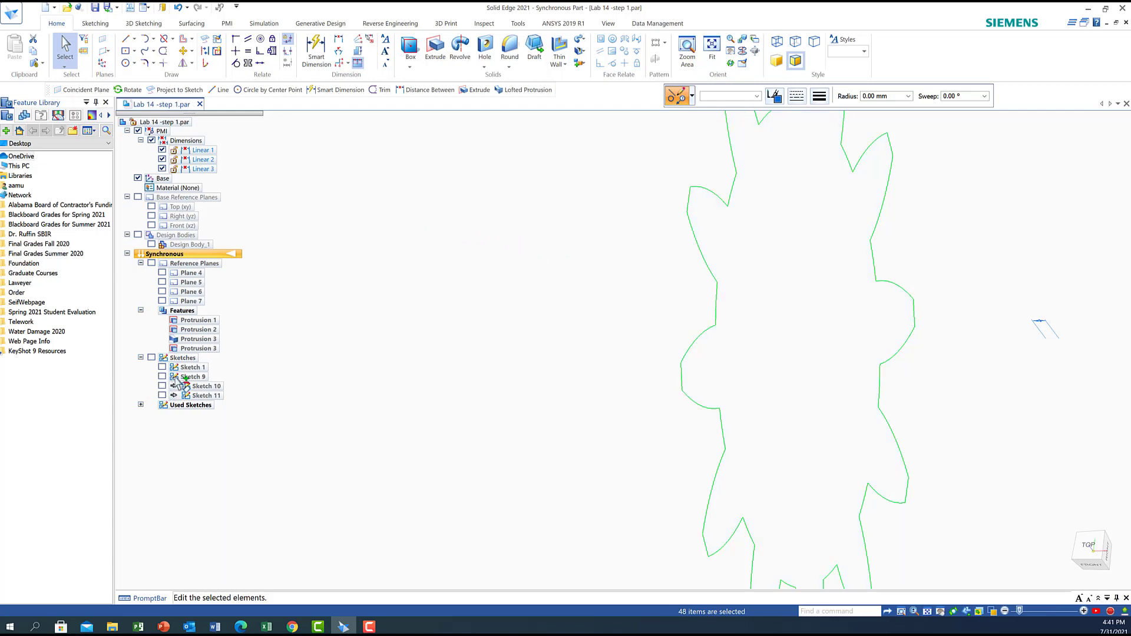
pyautogui.click(163, 387)
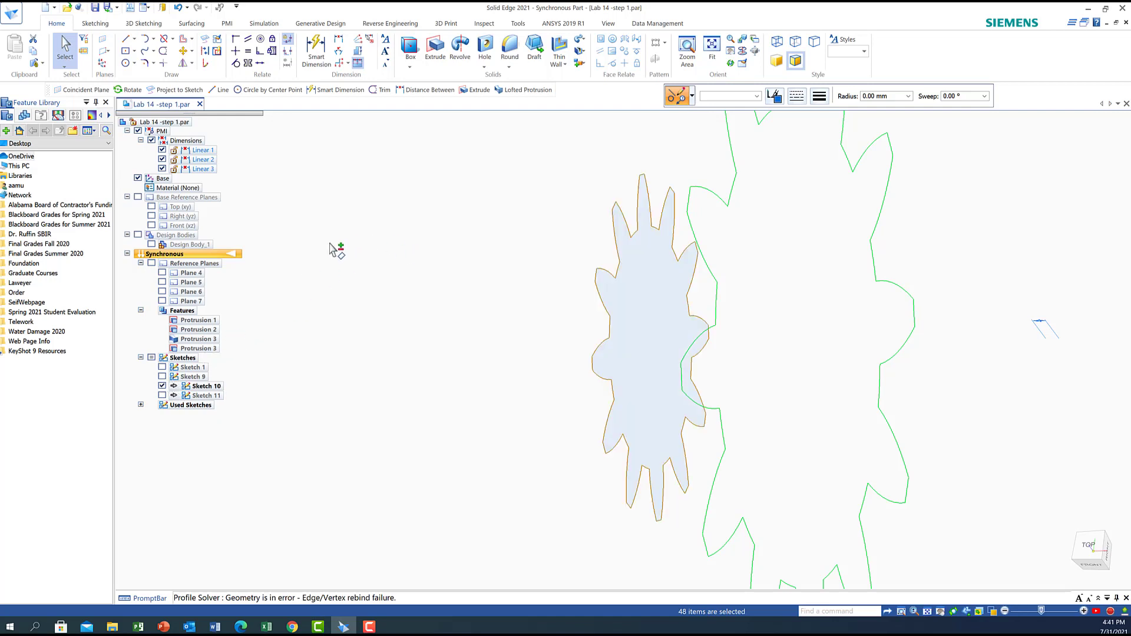
pyautogui.press('Escape')
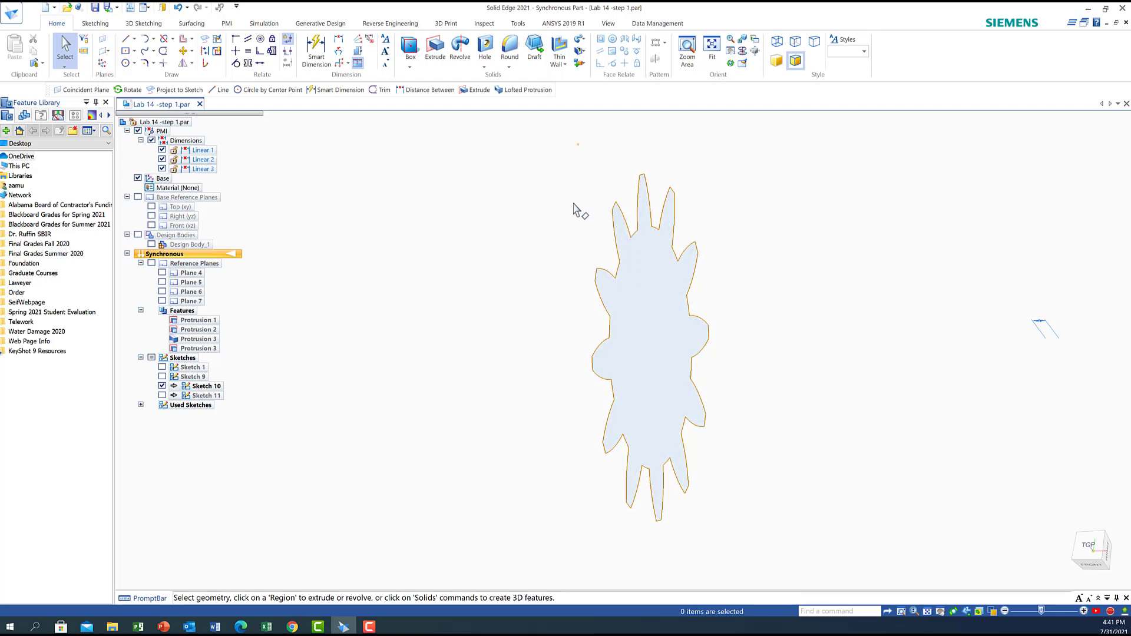
# Scale the whole Sketch 10 gear profile by a factor of 1.5 about its centre.
pyautogui.moveTo(578, 144); pyautogui.dragTo(783, 539)
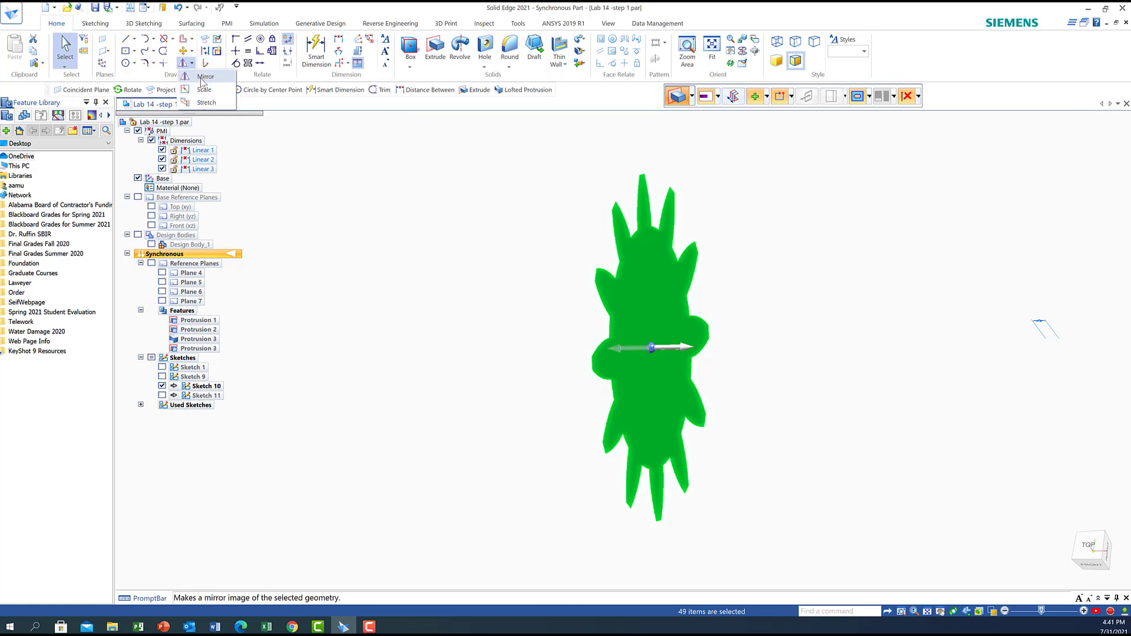
pyautogui.click(203, 93)
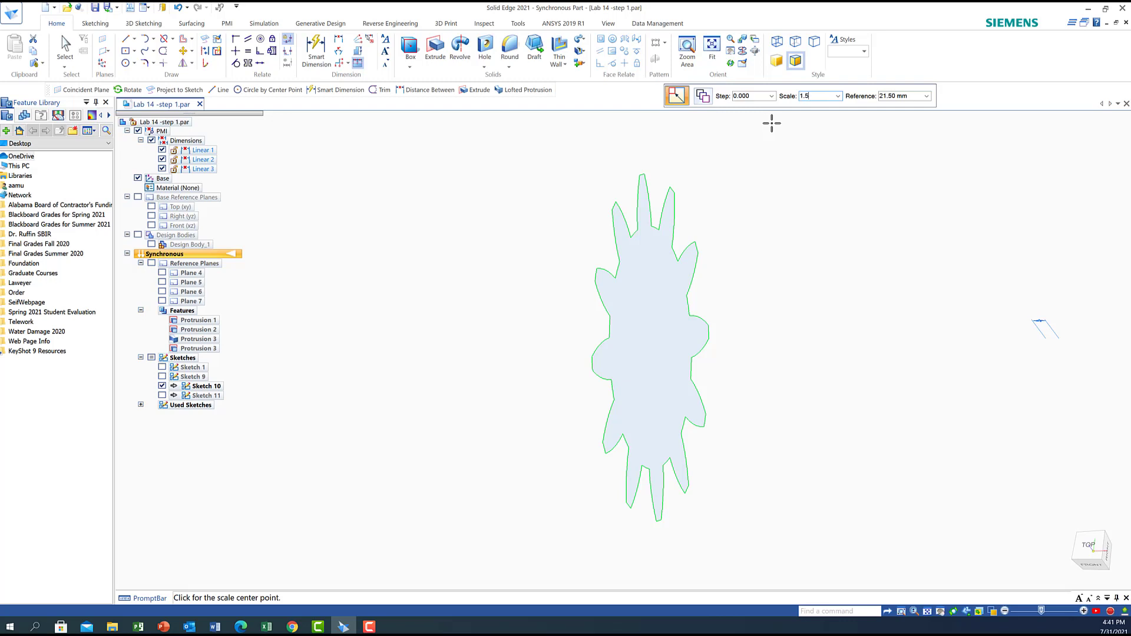
pyautogui.write('1.5')
pyautogui.press('Tab')
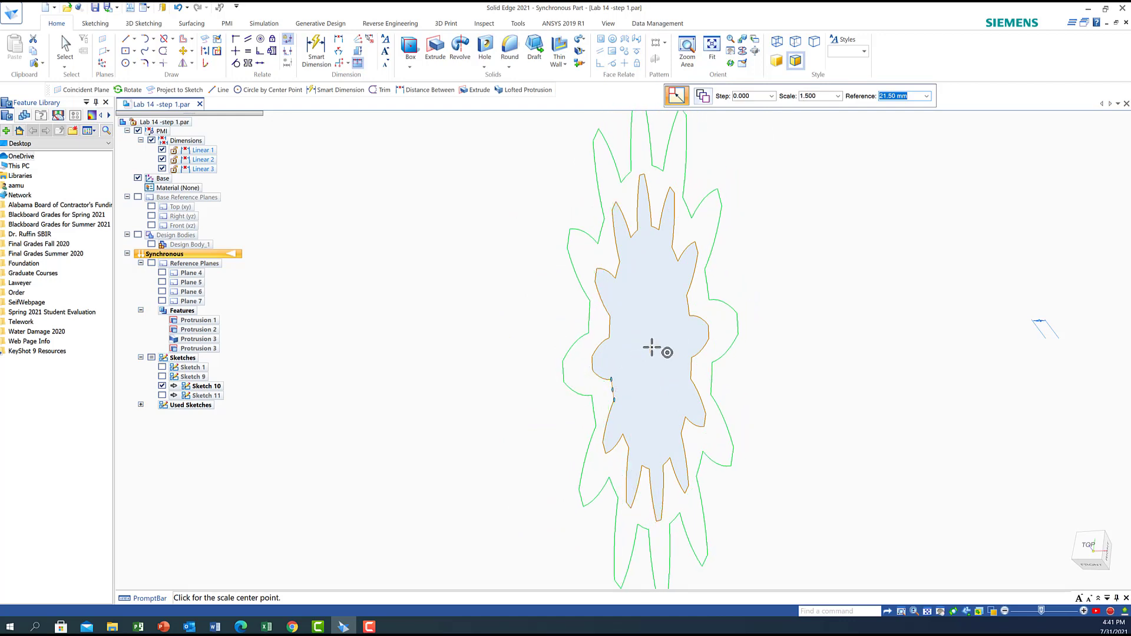
pyautogui.click(651, 347)
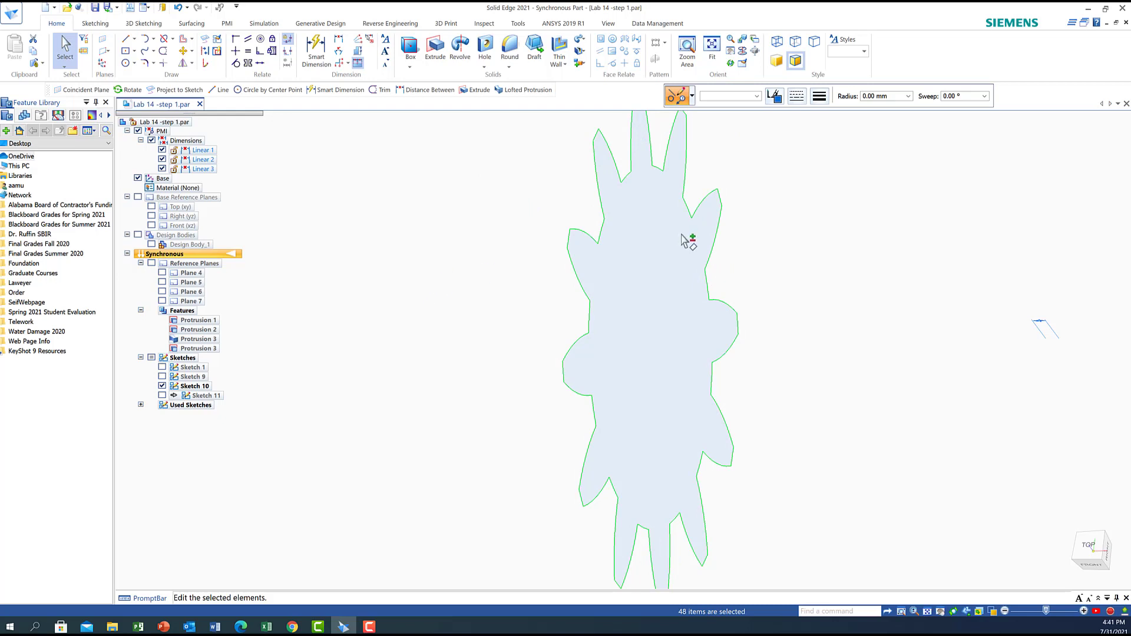
# Rotate the enlarged Sketch 10 gear profile by 15° about its centre in the right view, and save the part.
pyautogui.moveTo(1108, 557)
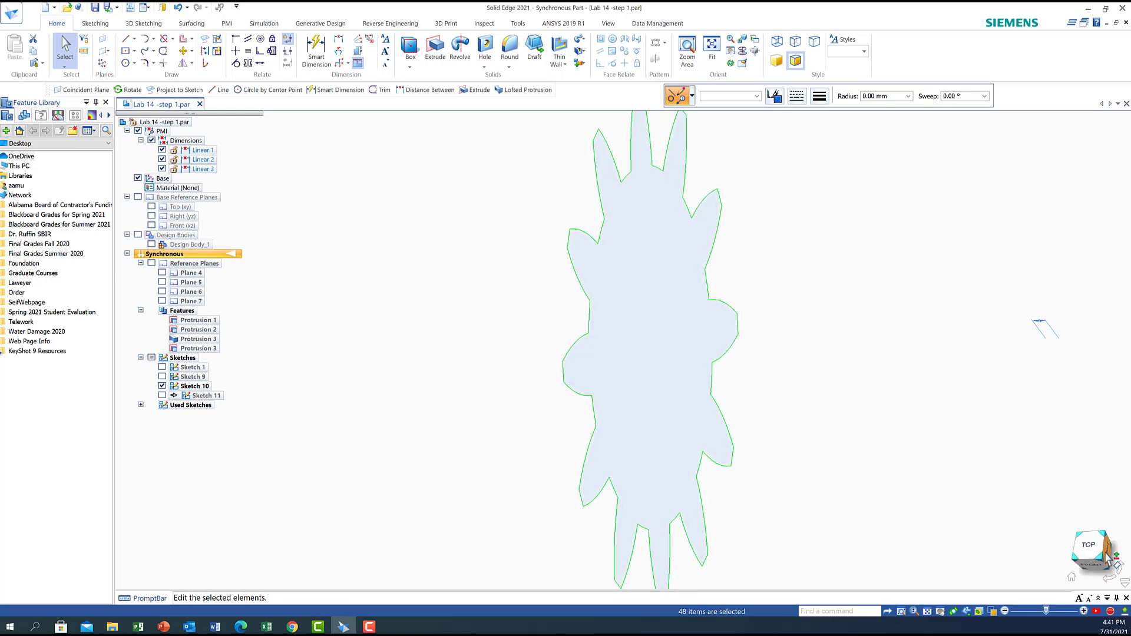
pyautogui.click(1108, 554)
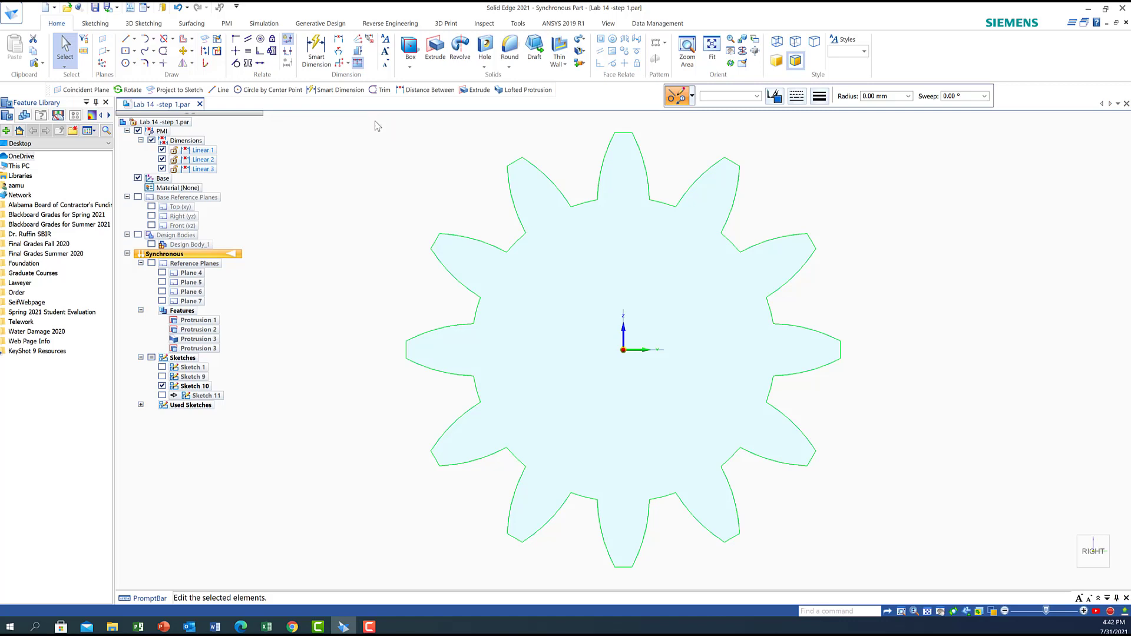
pyautogui.moveTo(374, 118); pyautogui.dragTo(887, 578)
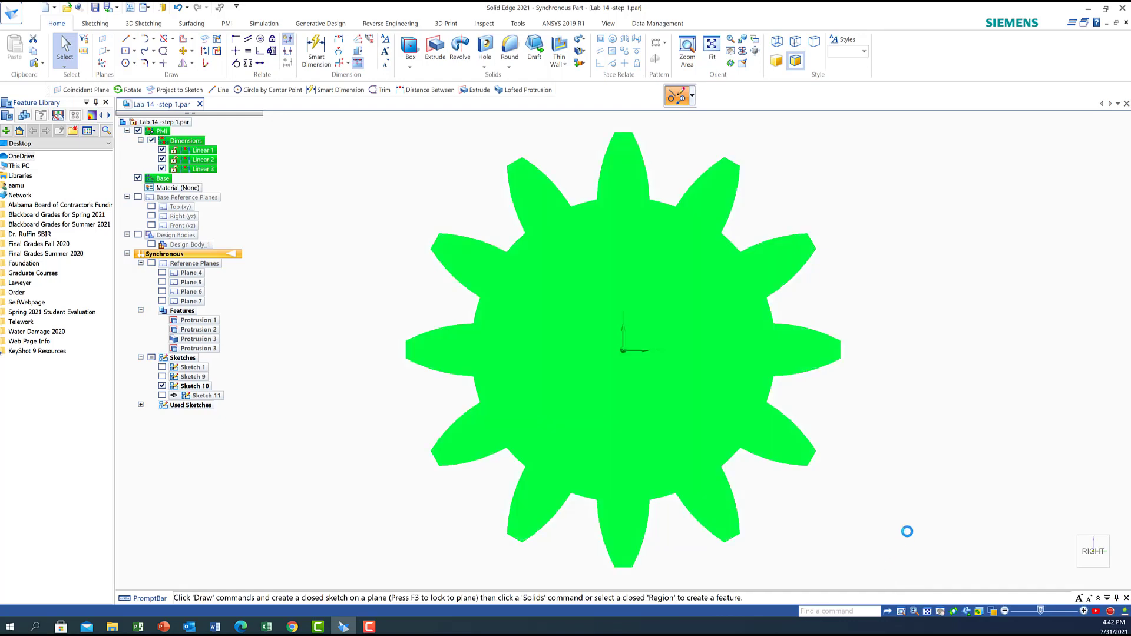
pyautogui.click(193, 64)
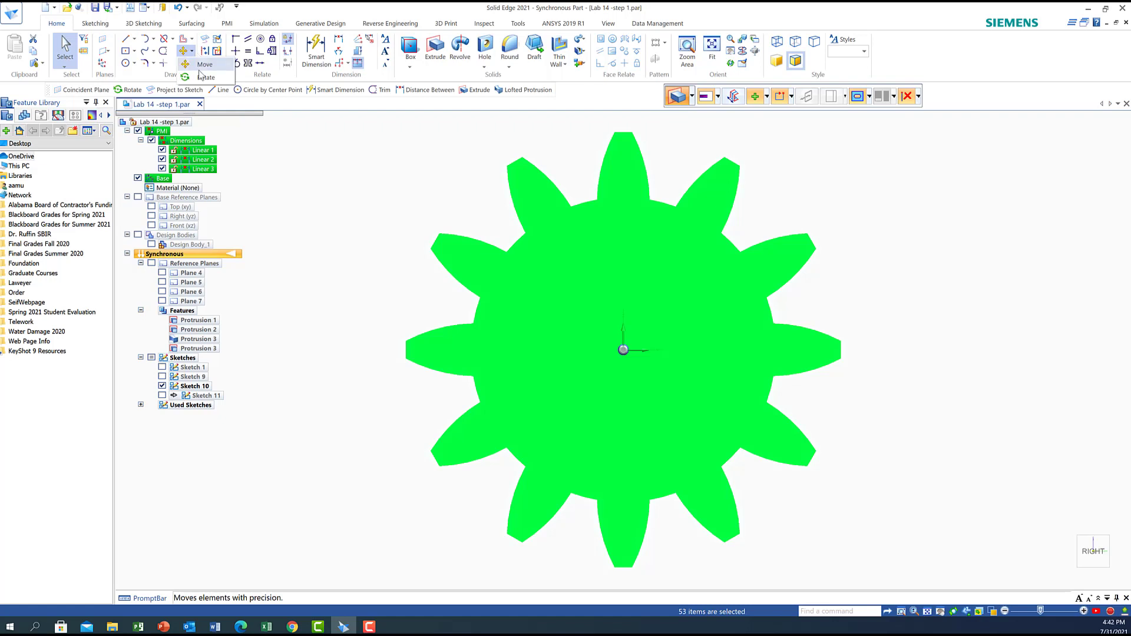
pyautogui.click(192, 51)
pyautogui.click(204, 77)
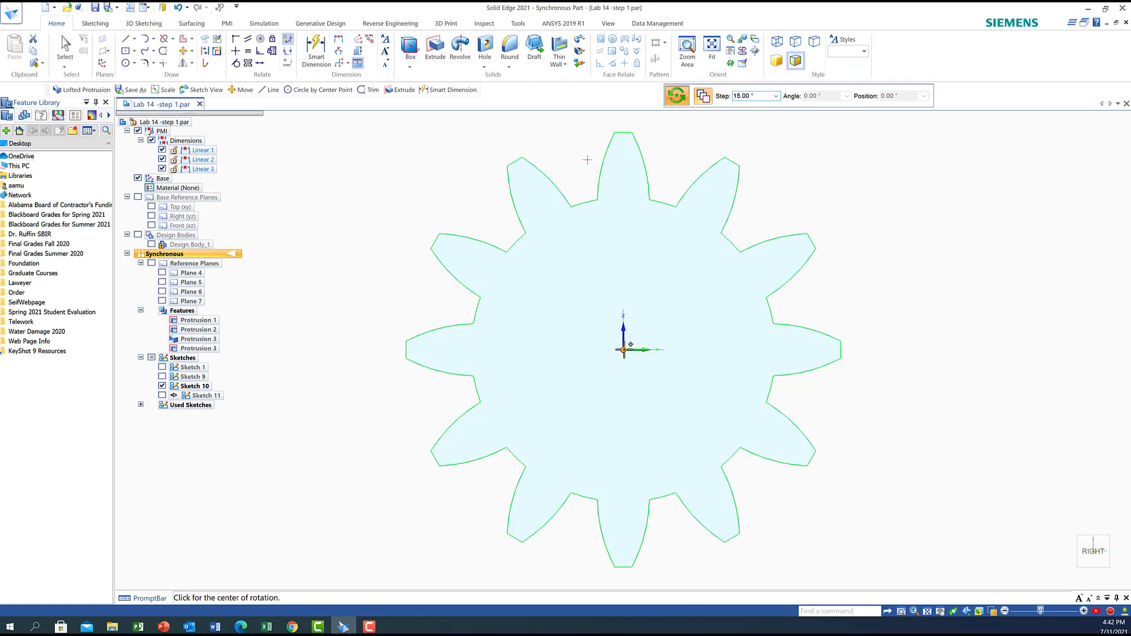
pyautogui.click(624, 350)
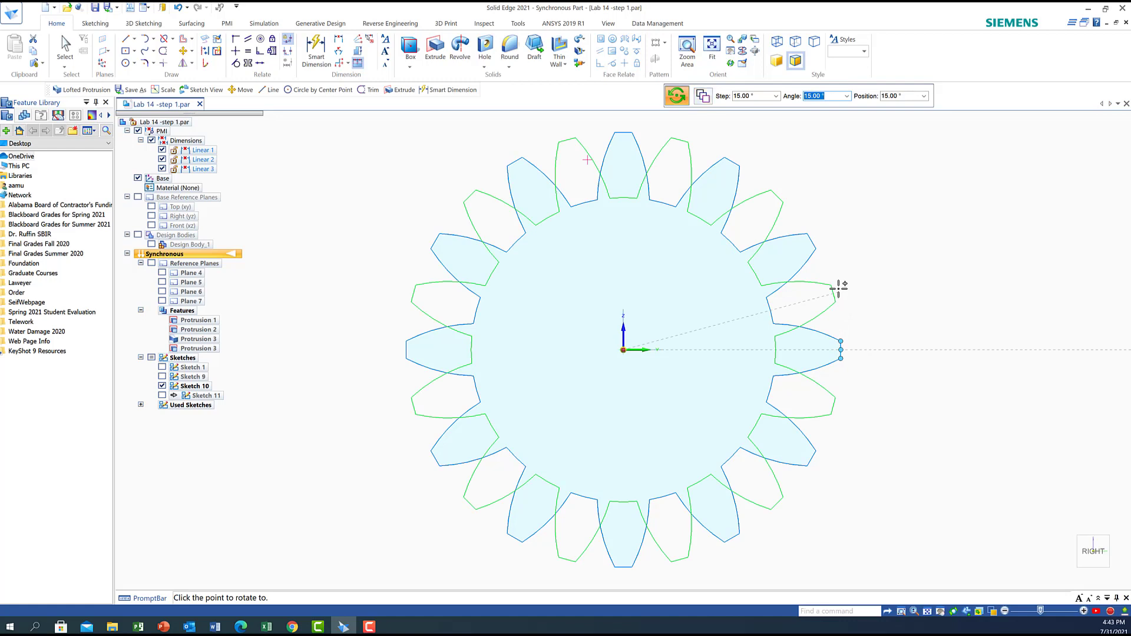
pyautogui.click(839, 285)
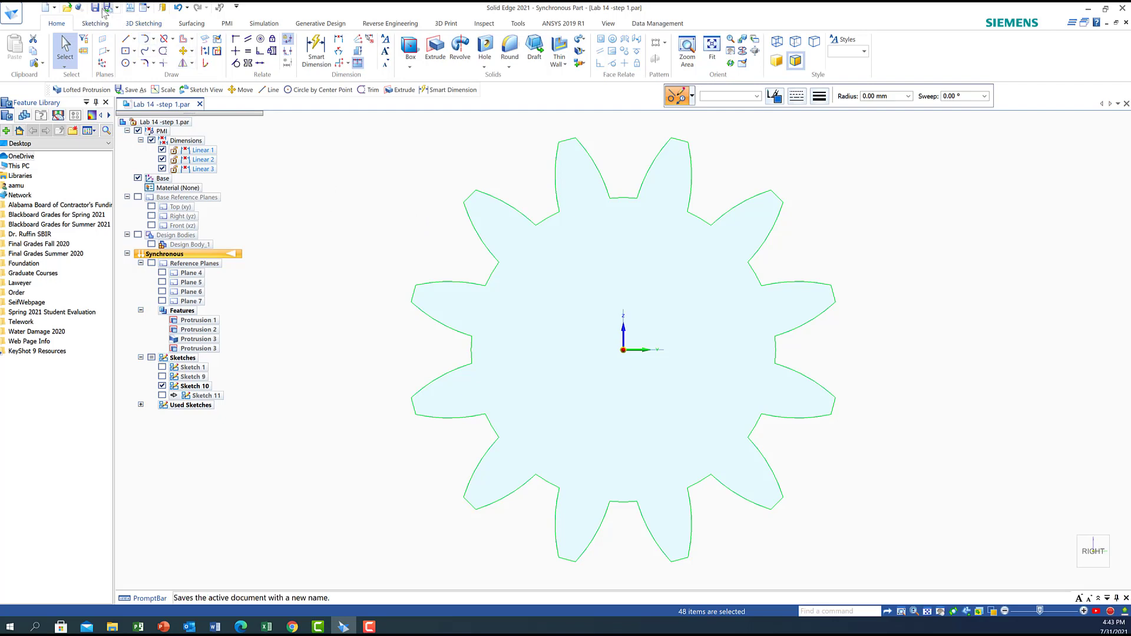
pyautogui.click(95, 8)
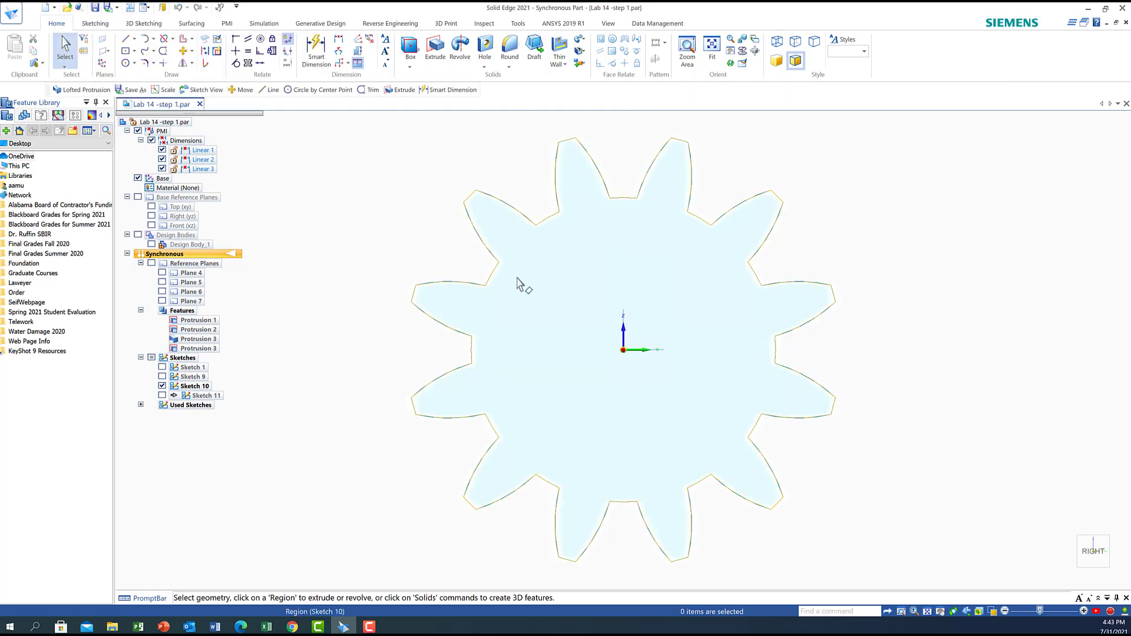
# Display Sketch 11 in place of Sketch 10 and rotate its gear profile by 30° about its centre.
pyautogui.click(162, 386)
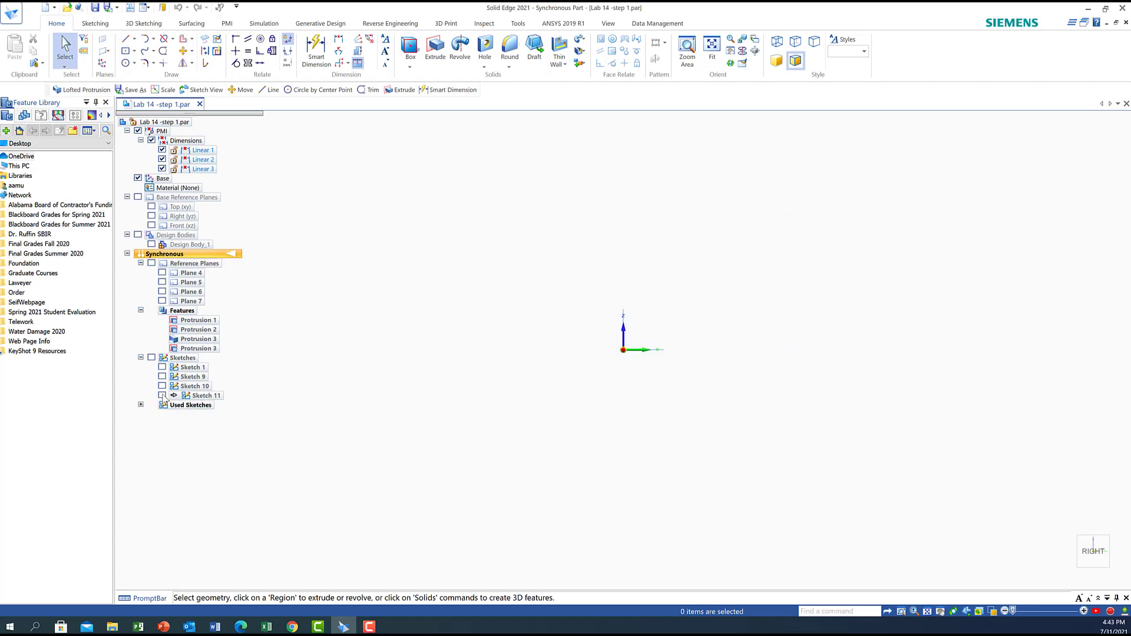
pyautogui.click(162, 396)
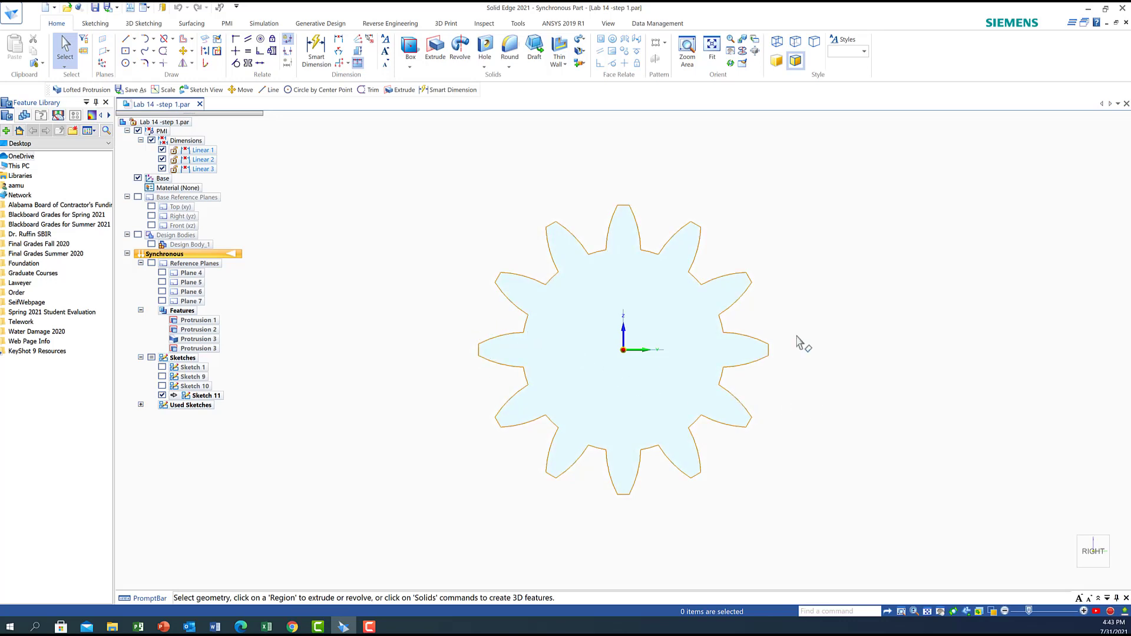
pyautogui.moveTo(407, 153)
pyautogui.mouseDown()
pyautogui.moveTo(405, 299)
pyautogui.moveTo(578, 497)
pyautogui.moveTo(842, 513)
pyautogui.mouseUp()
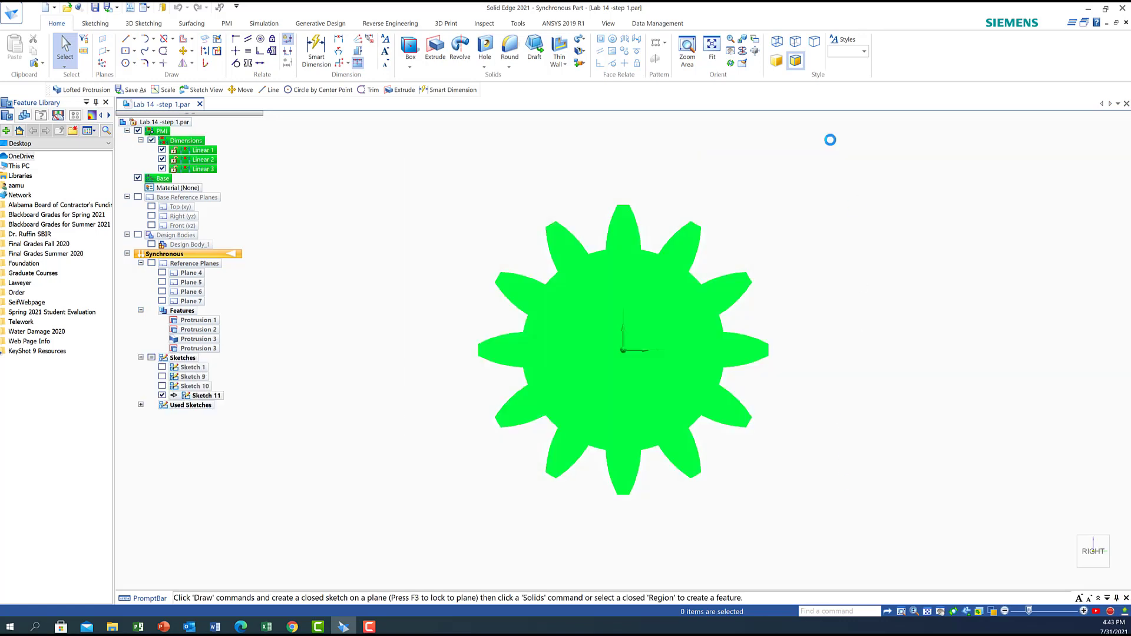
pyautogui.click(192, 50)
pyautogui.click(200, 77)
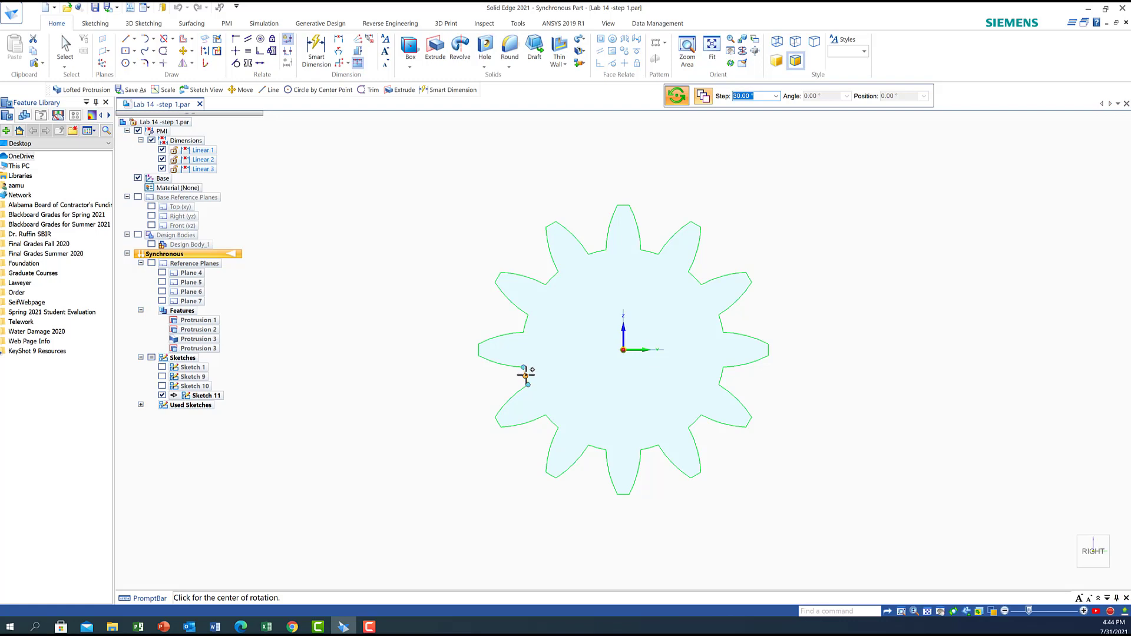
pyautogui.click(624, 350)
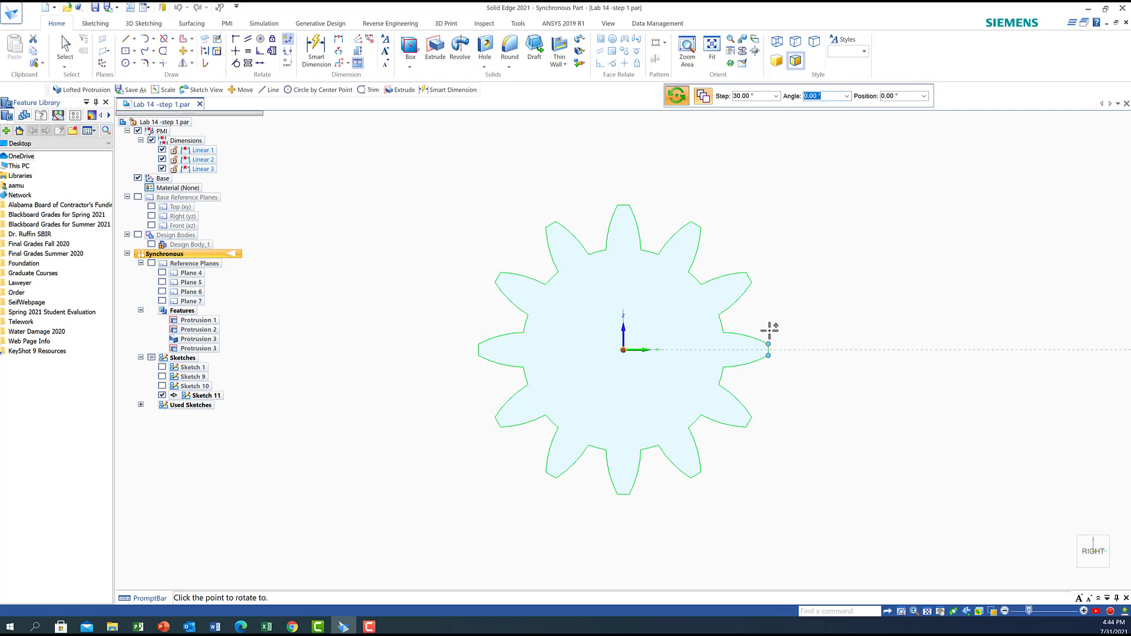
pyautogui.click(760, 274)
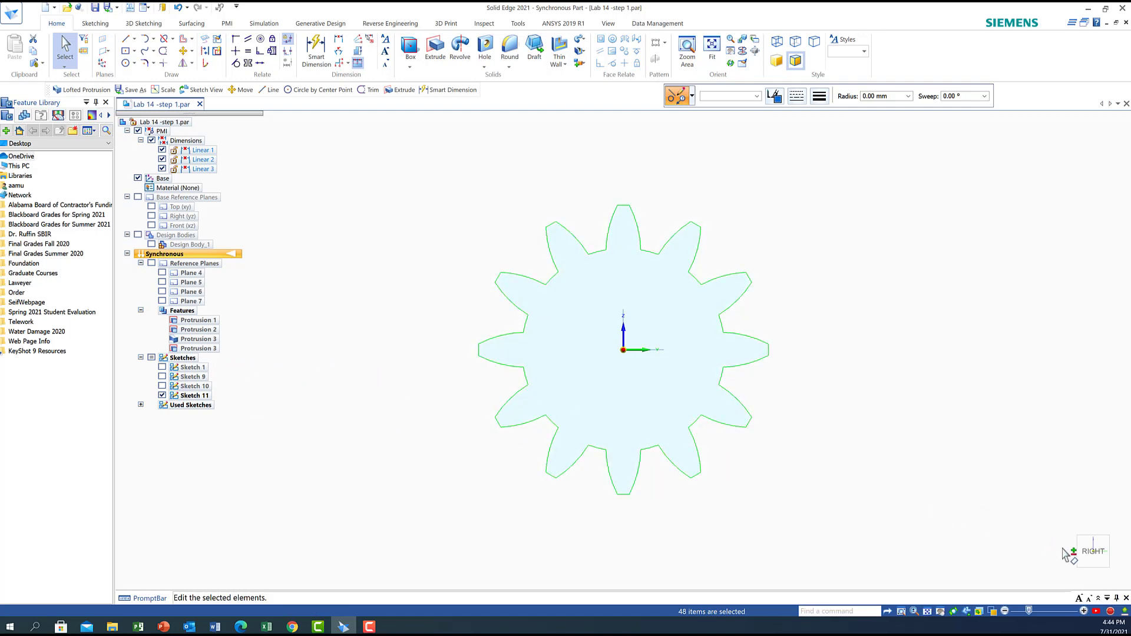
# Display the Sketch 10 and Sketch 9 gear profiles together with Sketch 11 in an isometric view.
pyautogui.click(1073, 579)
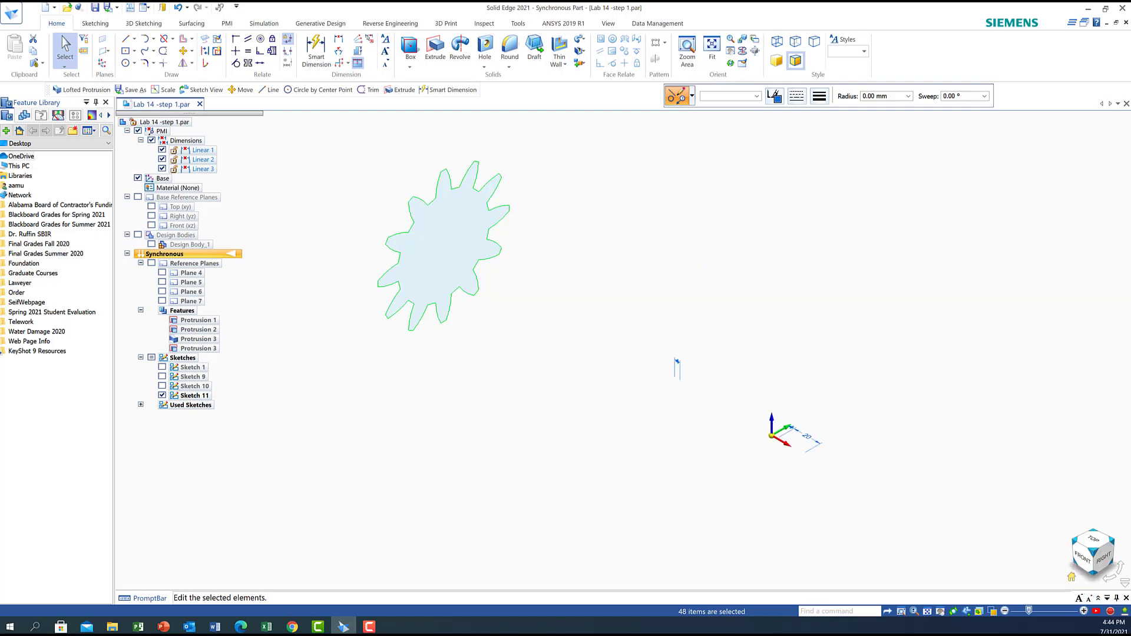
pyautogui.click(162, 386)
pyautogui.click(162, 377)
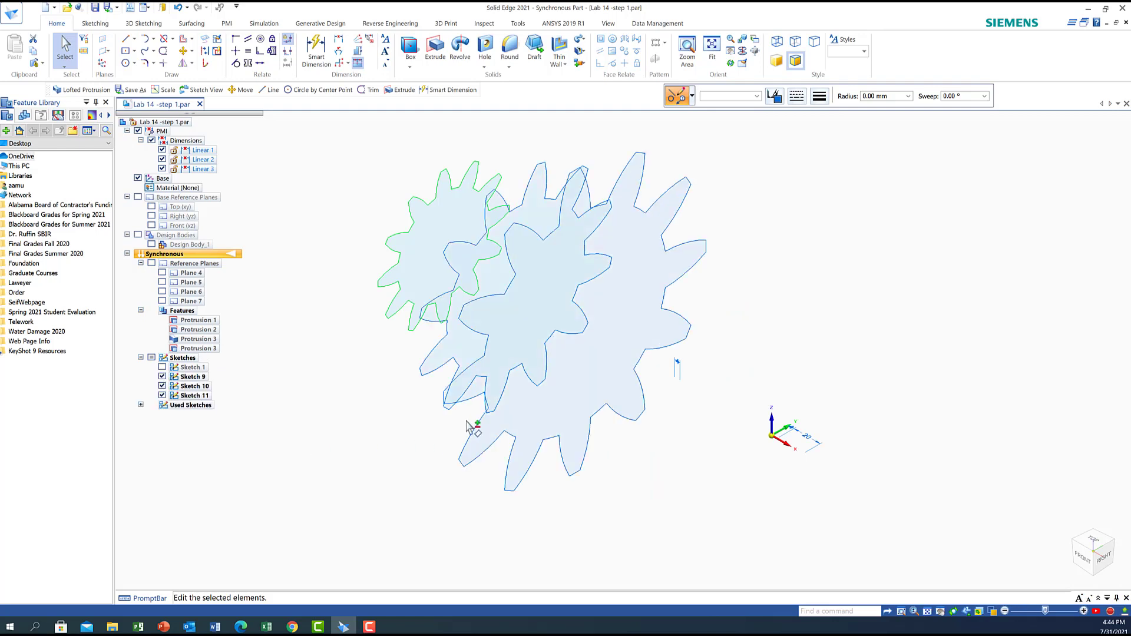
# Loft a protrusion through the gear profiles of Sketches 9, 10 and 11, from largest to smallest, and display the design bodies.
pyautogui.moveTo(784, 301)
pyautogui.mouseDown(button='middle')
pyautogui.moveTo(813, 286)
pyautogui.moveTo(815, 298)
pyautogui.moveTo(854, 308)
pyautogui.moveTo(847, 324)
pyautogui.moveTo(865, 357)
pyautogui.moveTo(889, 316)
pyautogui.moveTo(894, 342)
pyautogui.moveTo(903, 331)
pyautogui.moveTo(866, 340)
pyautogui.moveTo(887, 338)
pyautogui.mouseUp(button='middle')
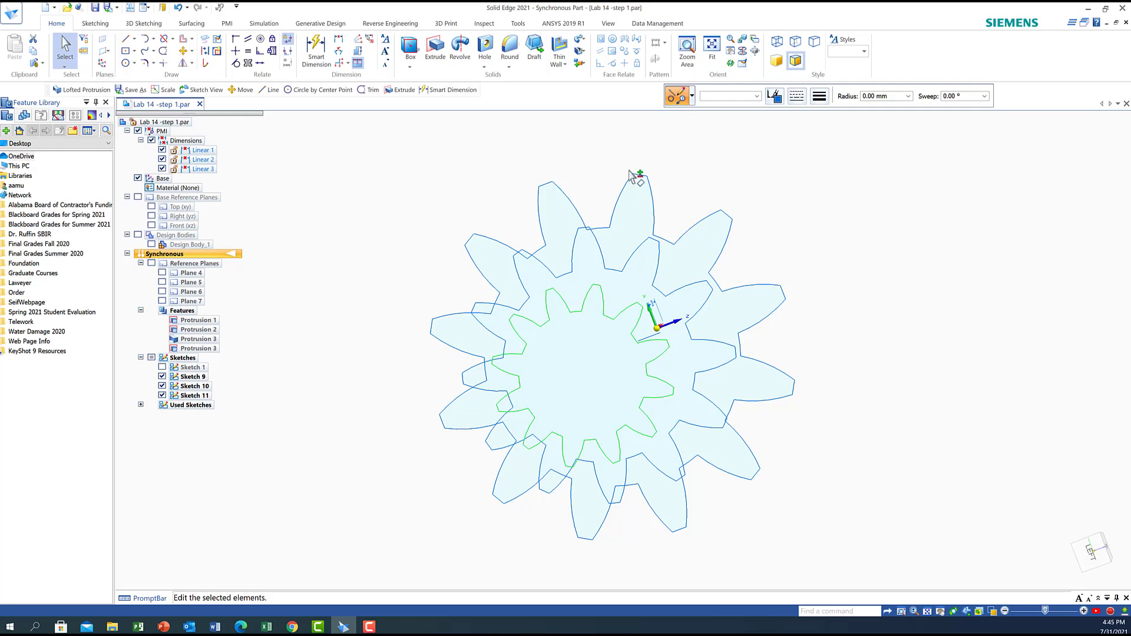
pyautogui.click(580, 40)
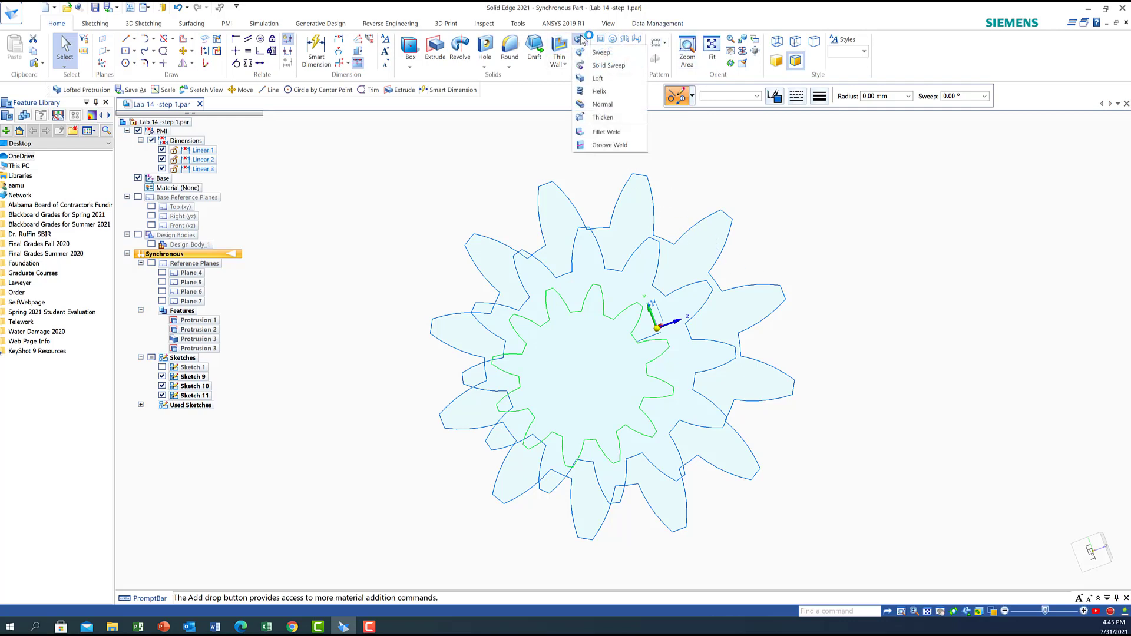
pyautogui.click(597, 79)
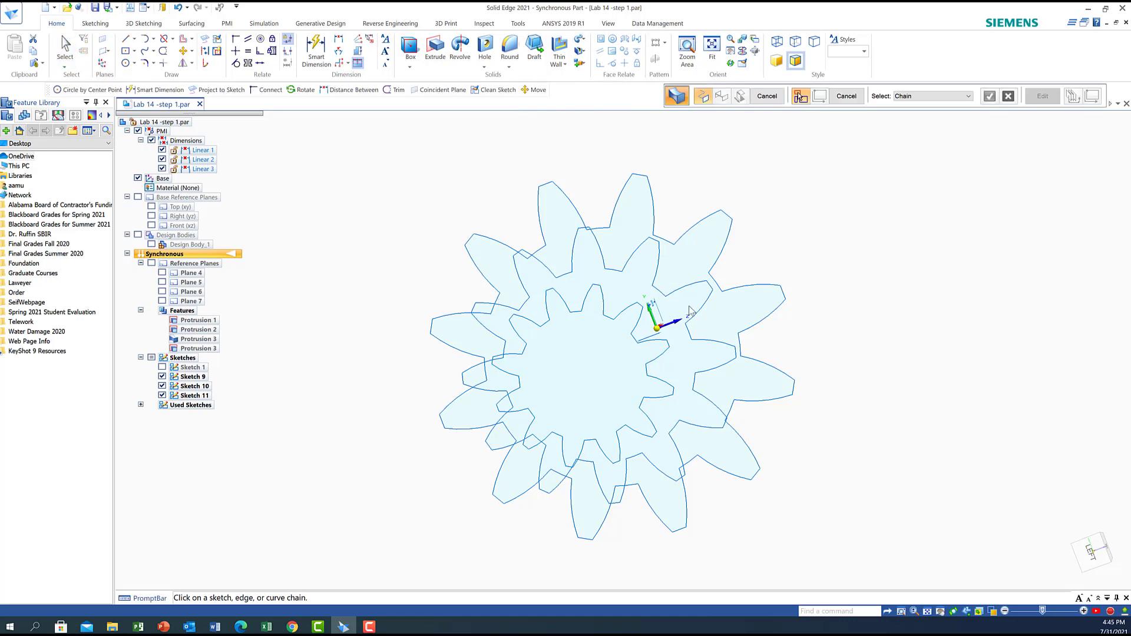
pyautogui.click(780, 287)
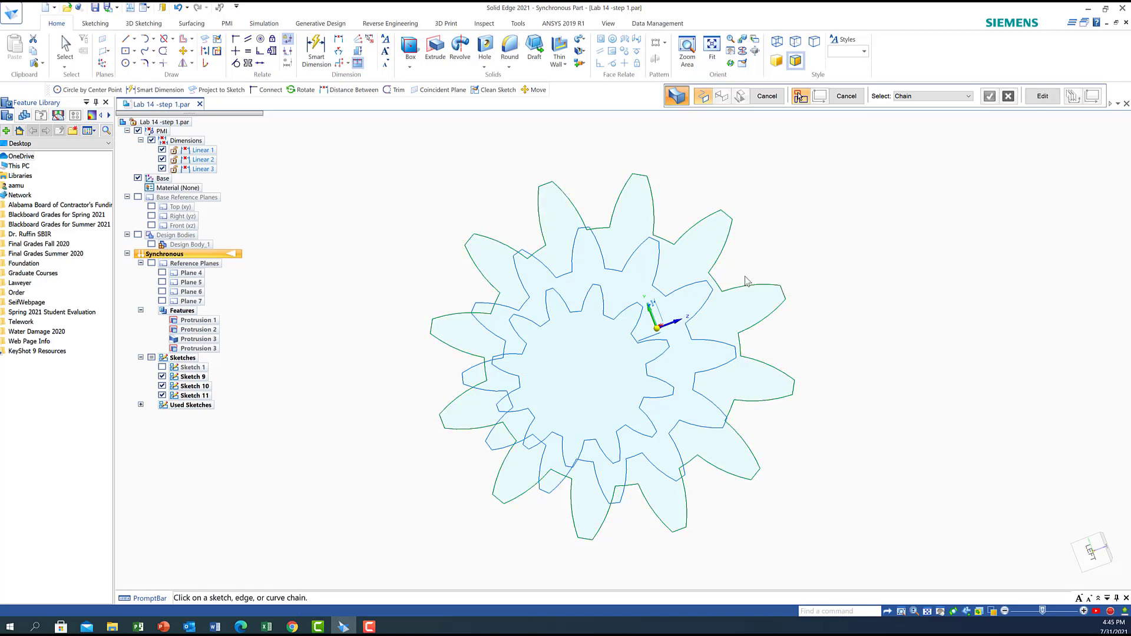
pyautogui.click(706, 284)
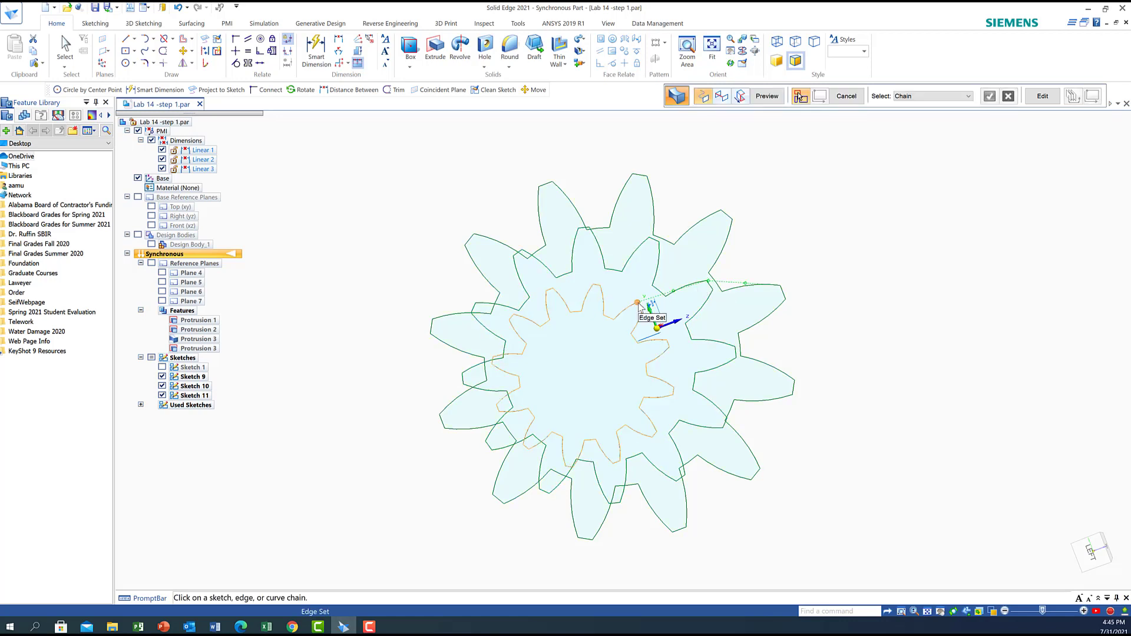
pyautogui.click(639, 303)
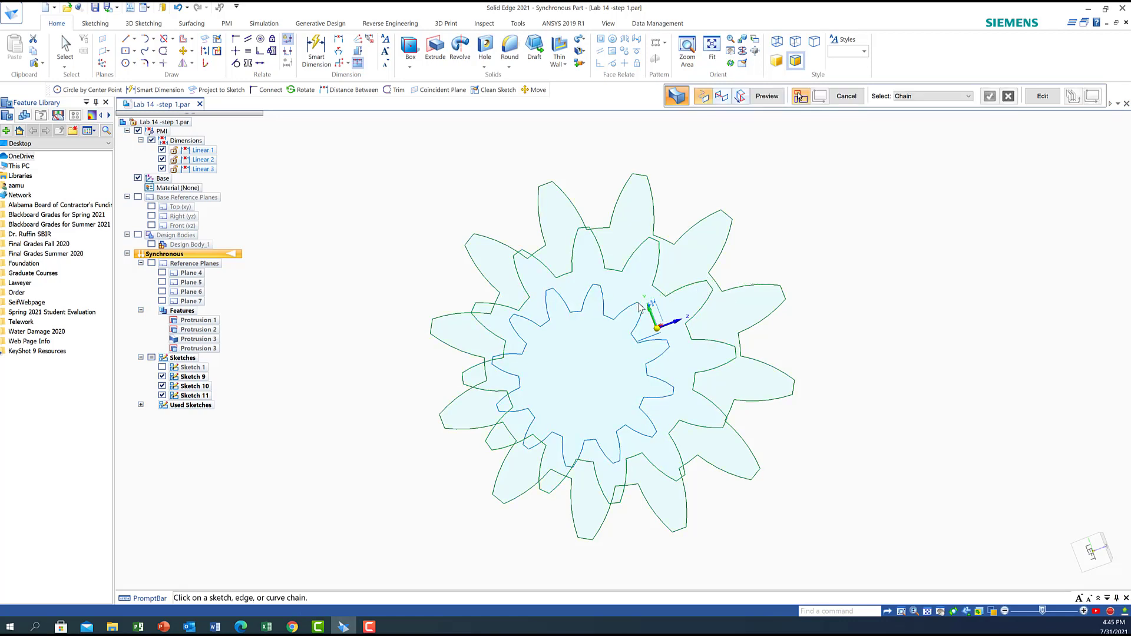
pyautogui.click(766, 96)
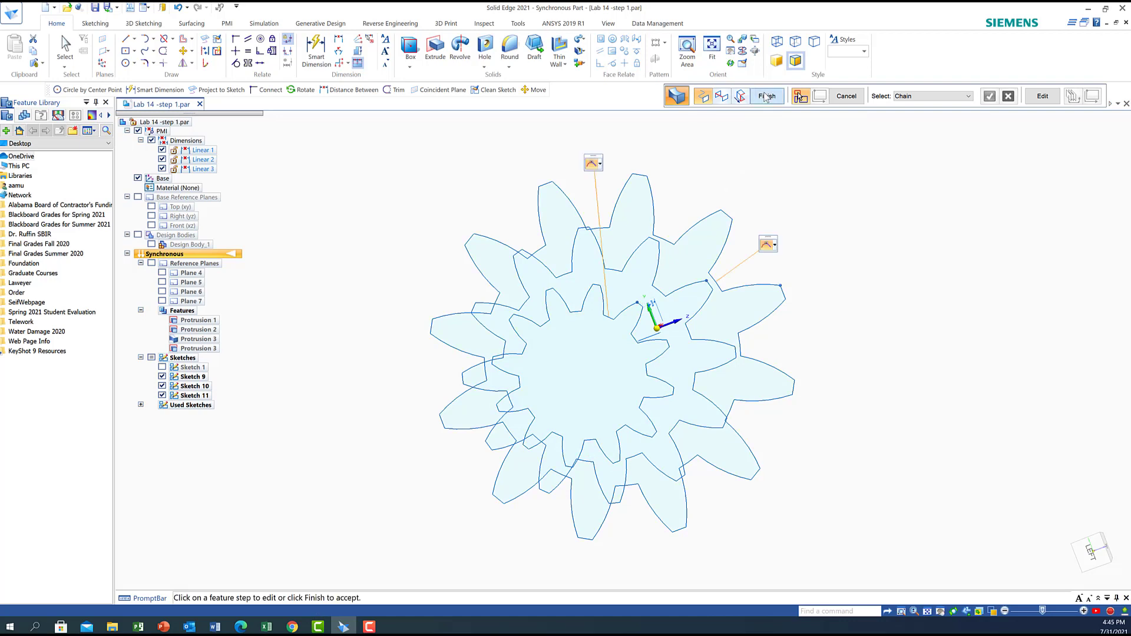
pyautogui.click(765, 97)
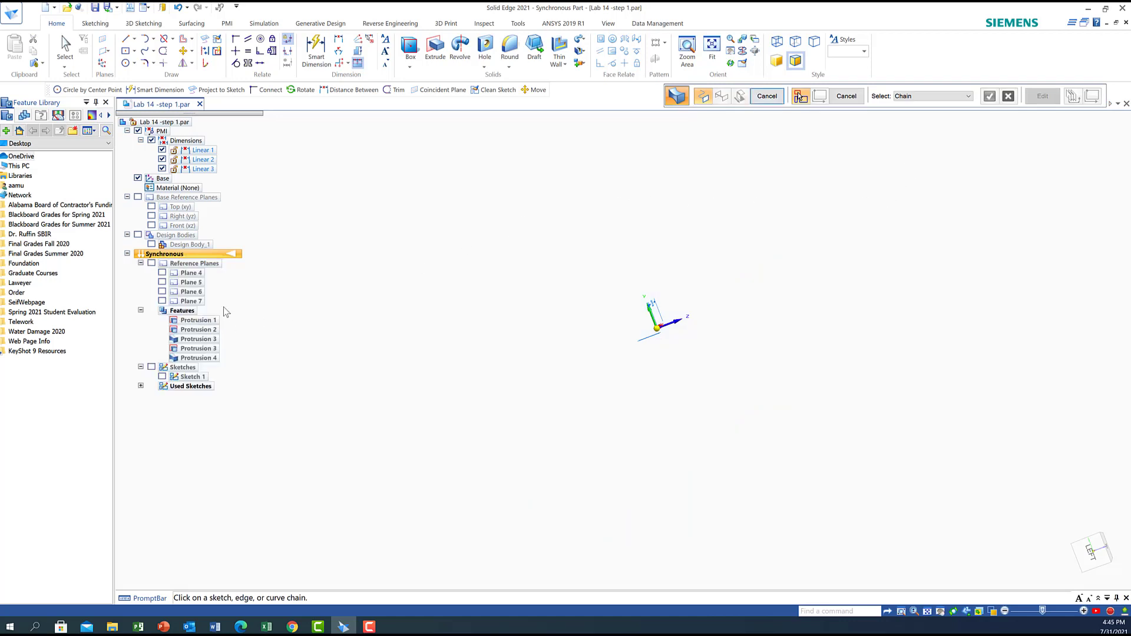
pyautogui.click(138, 234)
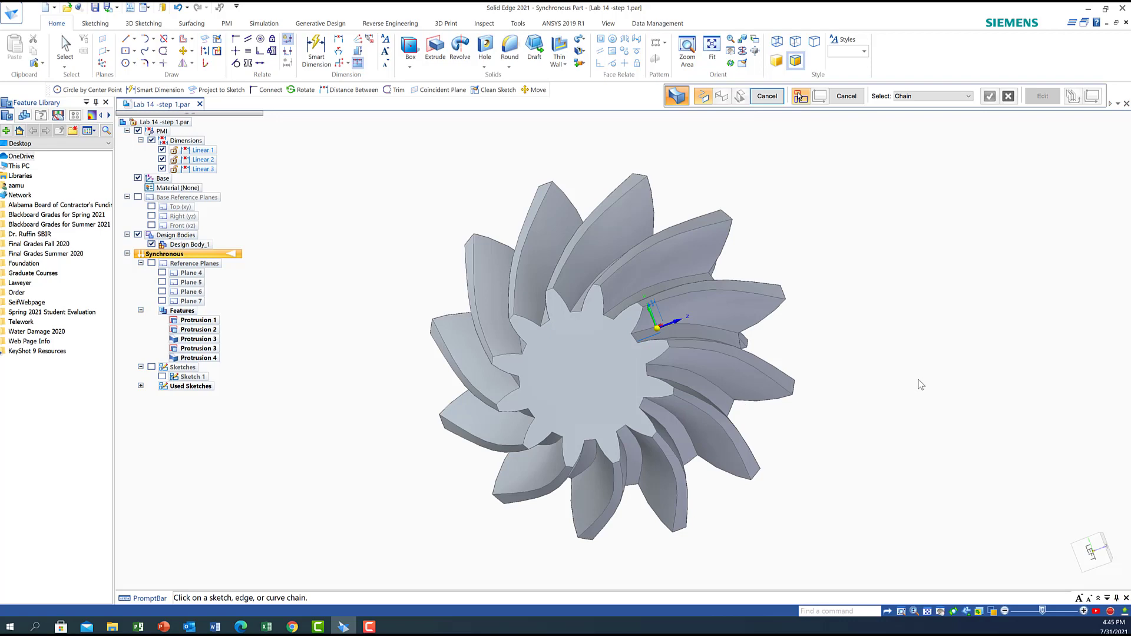
pyautogui.moveTo(921, 385); pyautogui.dragTo(790, 406, button='middle')
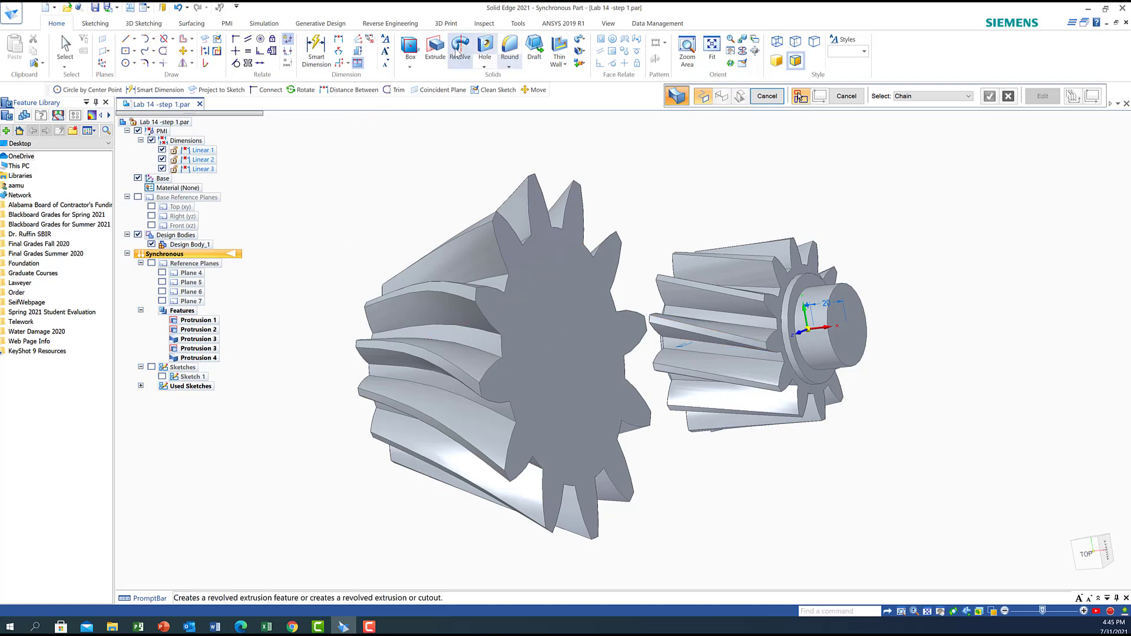
# Sketch concentric 60 mm and 45 mm diameter circles at the centre of the larger gear's end face that faces the smaller gear.
pyautogui.click(131, 65)
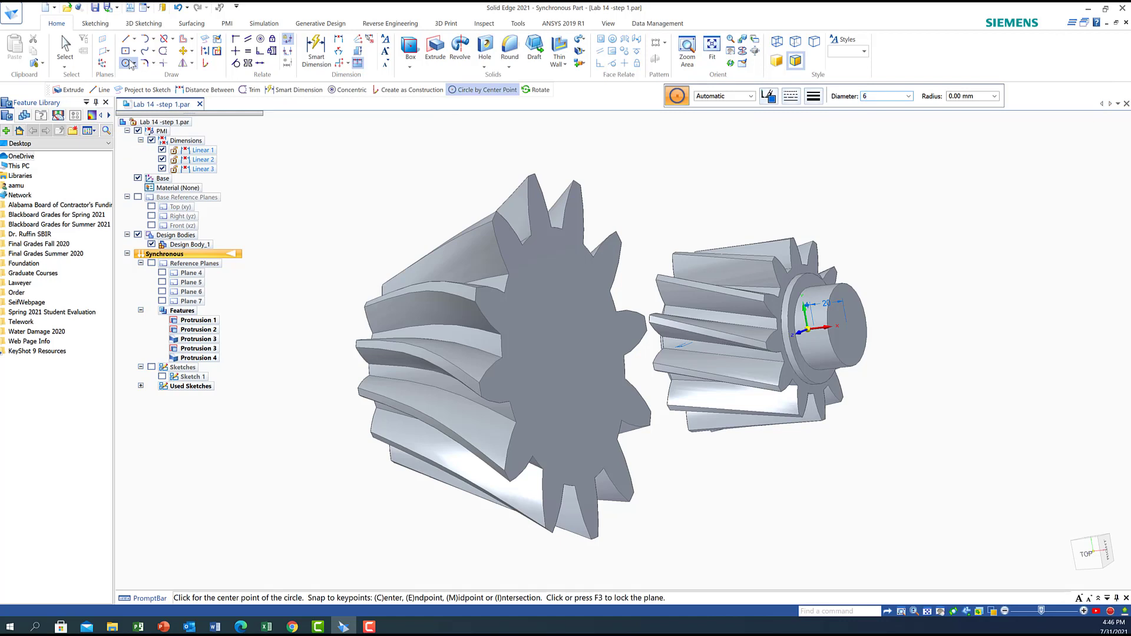
pyautogui.press('Return')
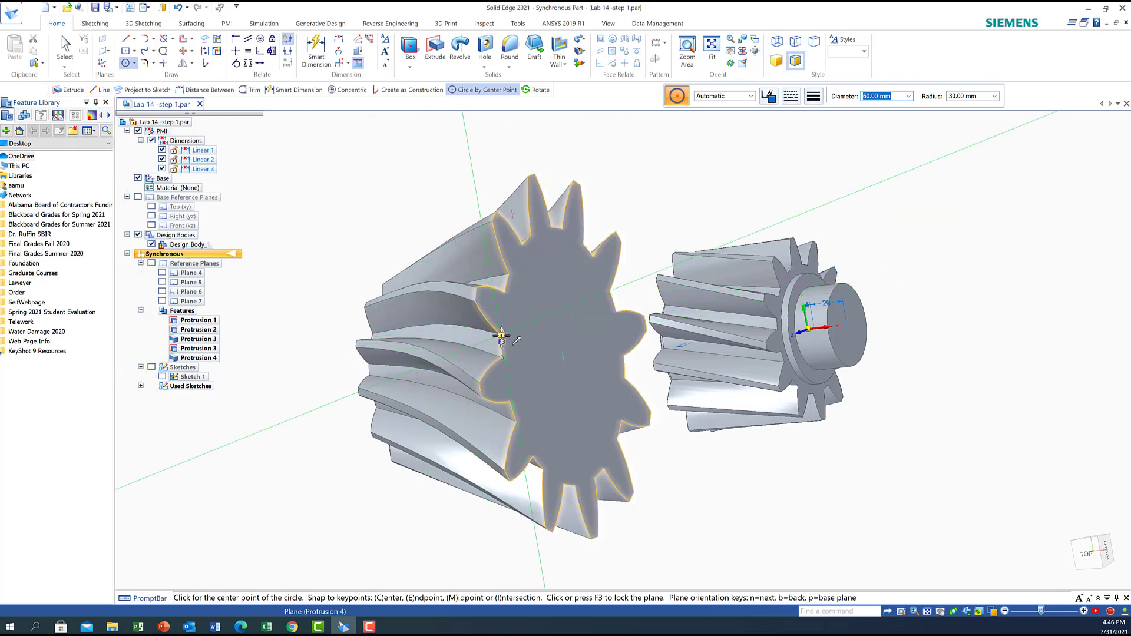
pyautogui.press('F3')
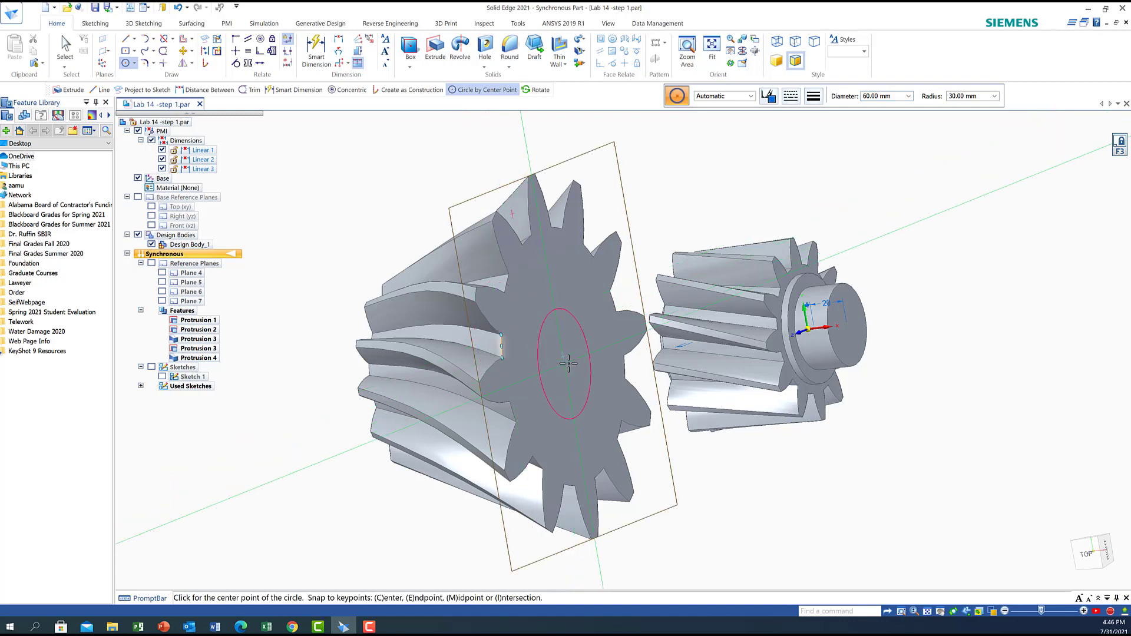
pyautogui.press('Tab')
pyautogui.press('Tab')
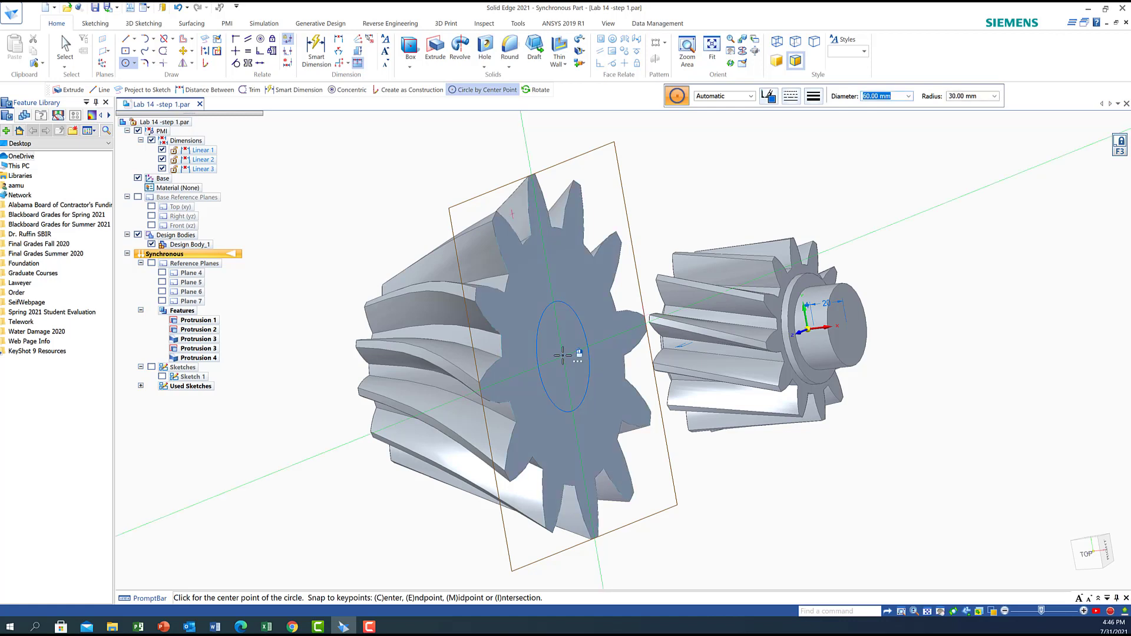
pyautogui.click(571, 355)
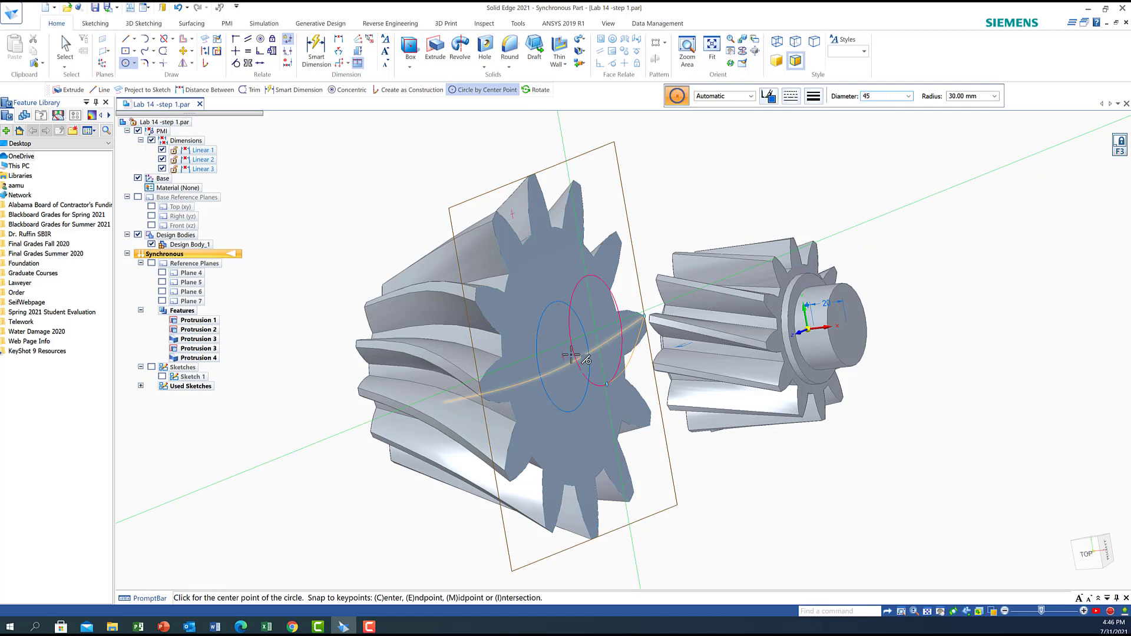
pyautogui.press('Return')
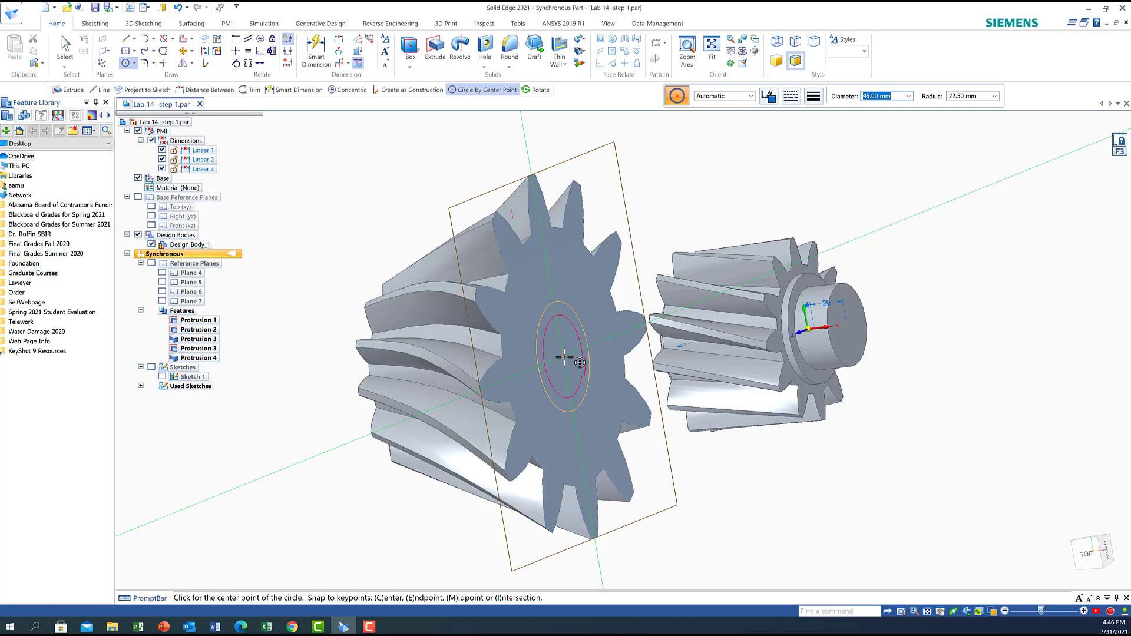
pyautogui.click(565, 357)
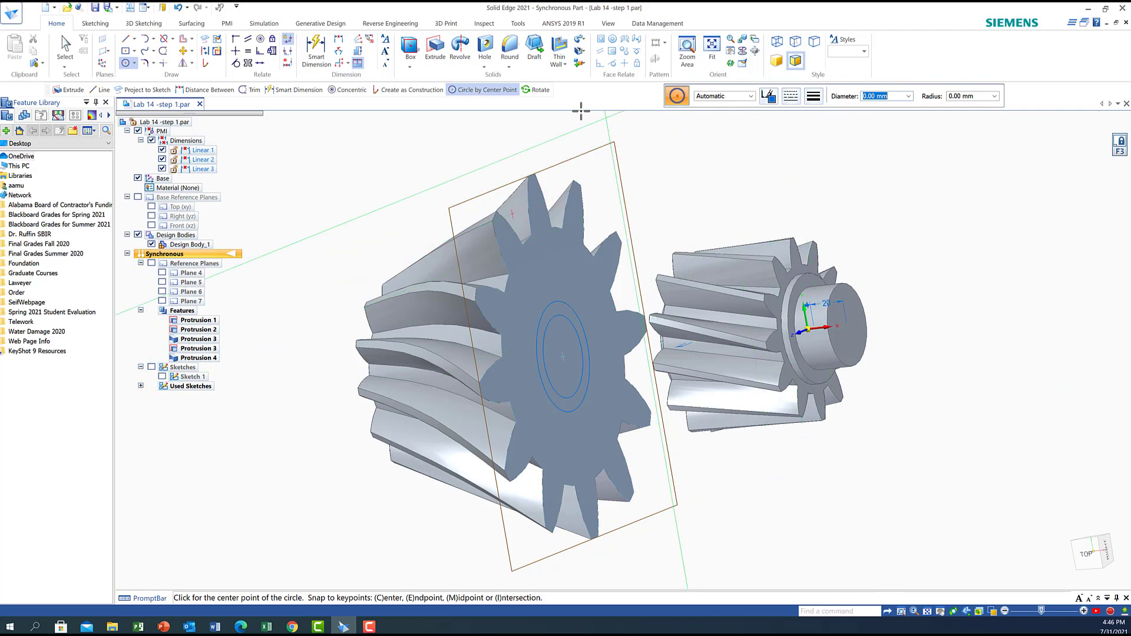
# Extrude the ring between the two concentric circles 4 mm outward from the larger gear's face to form a collar.
pyautogui.click(435, 50)
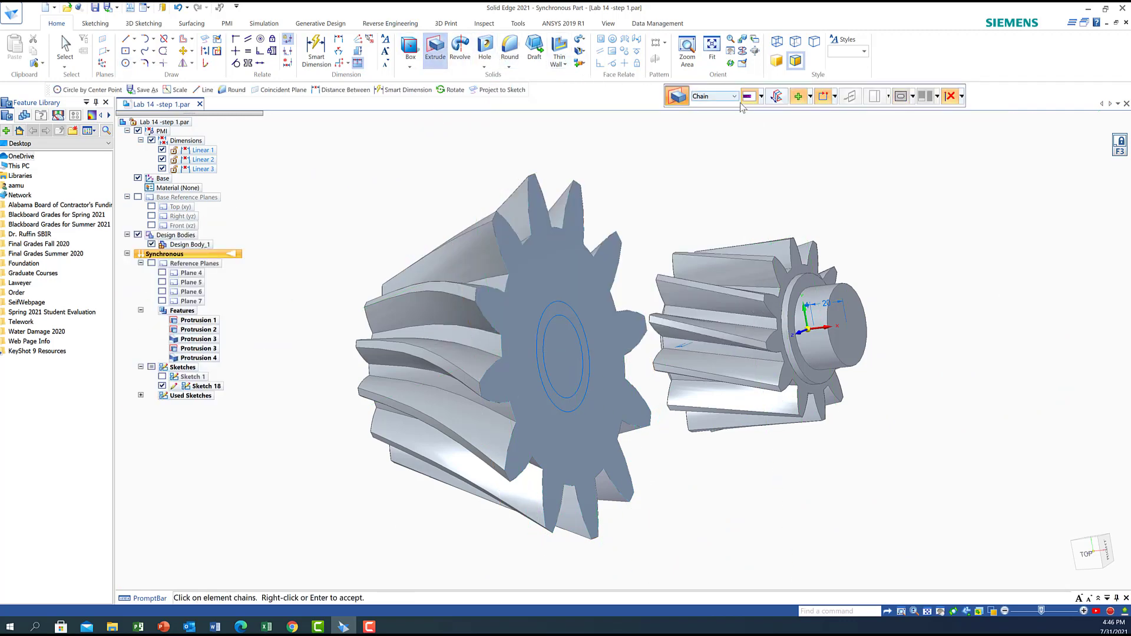
pyautogui.click(558, 313)
pyautogui.rightClick(554, 310)
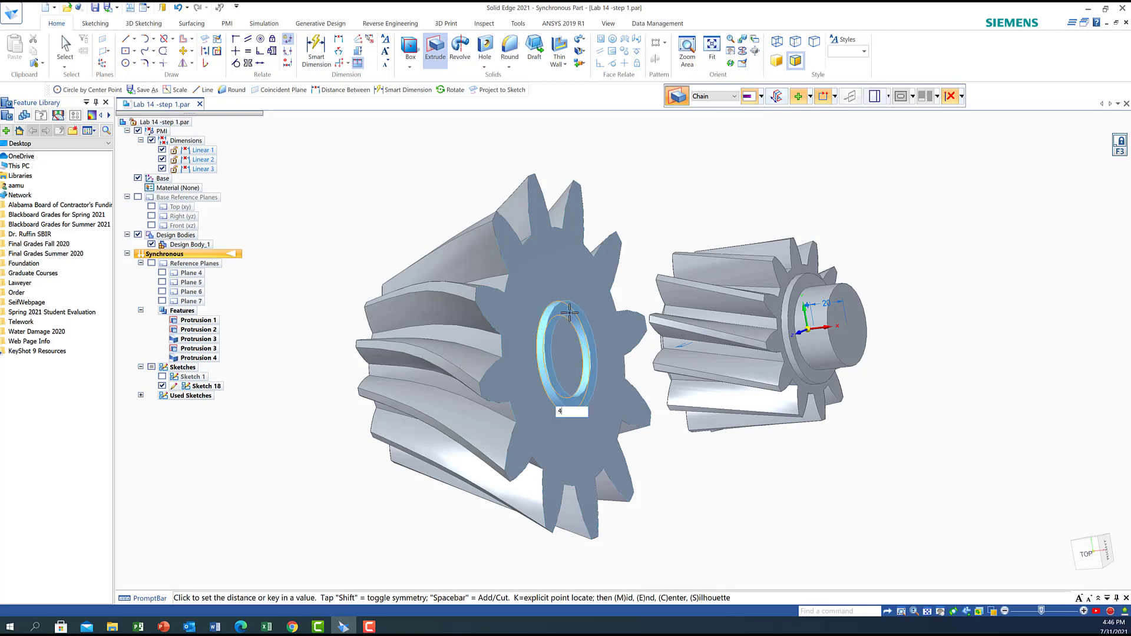
pyautogui.write('4')
pyautogui.press('Return')
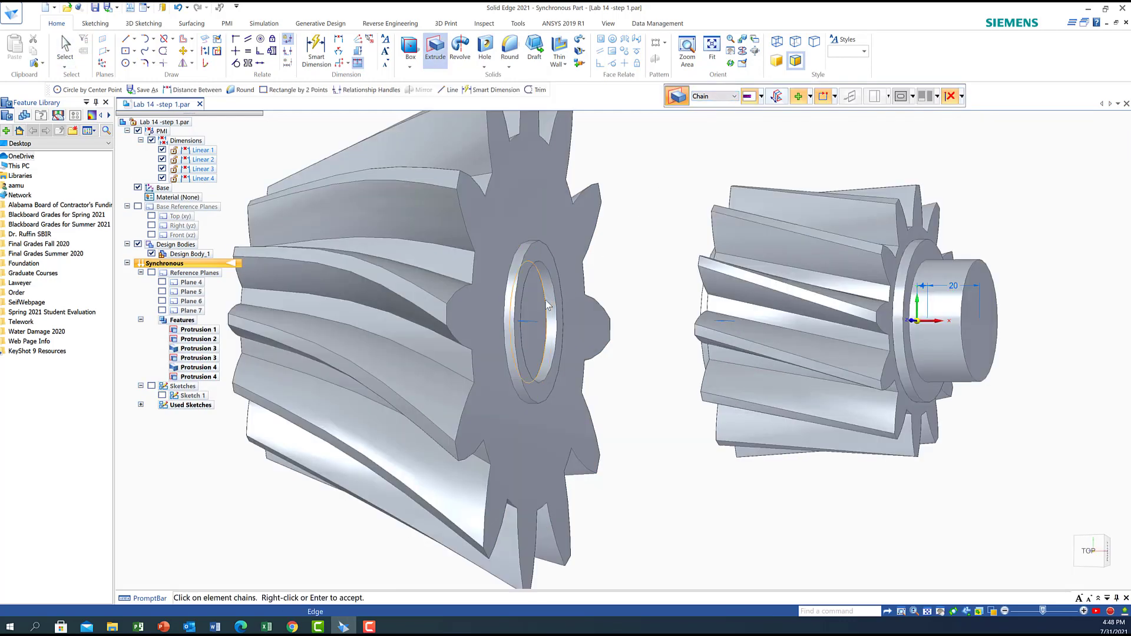
# Extrude the circular face inside the new collar 80 mm toward the smaller gear to form the connecting shaft.
pyautogui.click(732, 98)
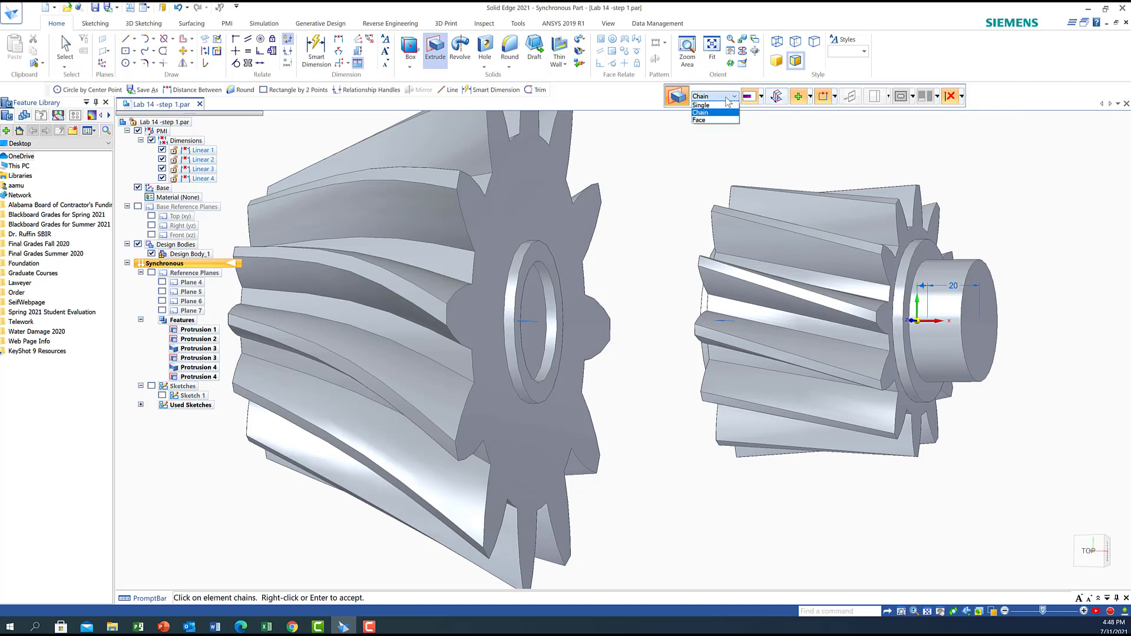
pyautogui.click(698, 120)
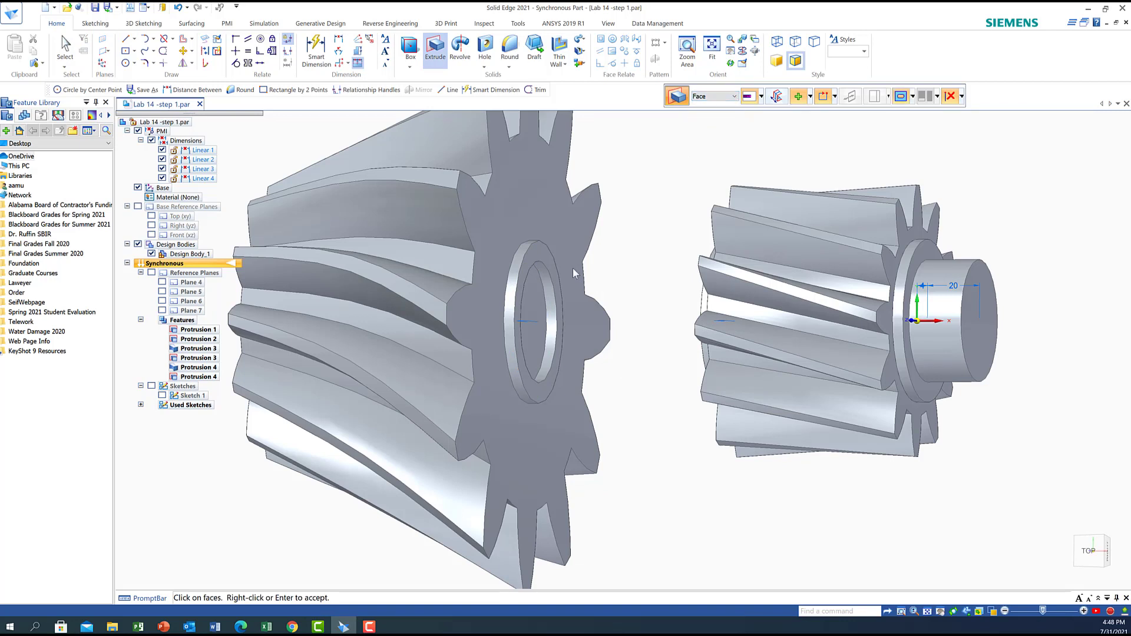
pyautogui.click(537, 313)
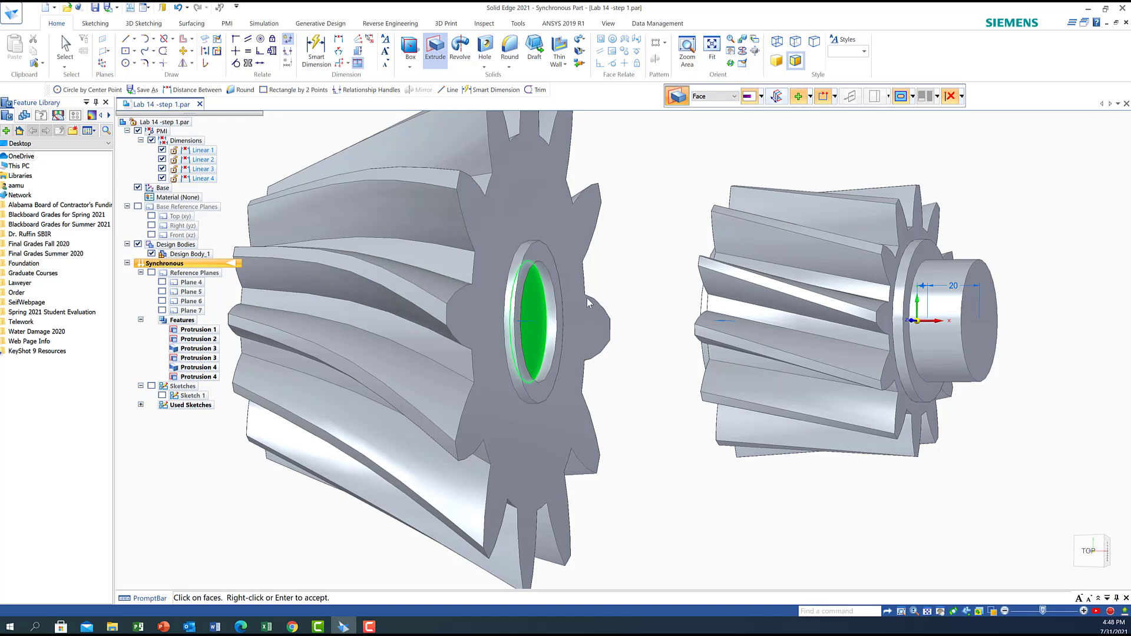
pyautogui.rightClick(536, 330)
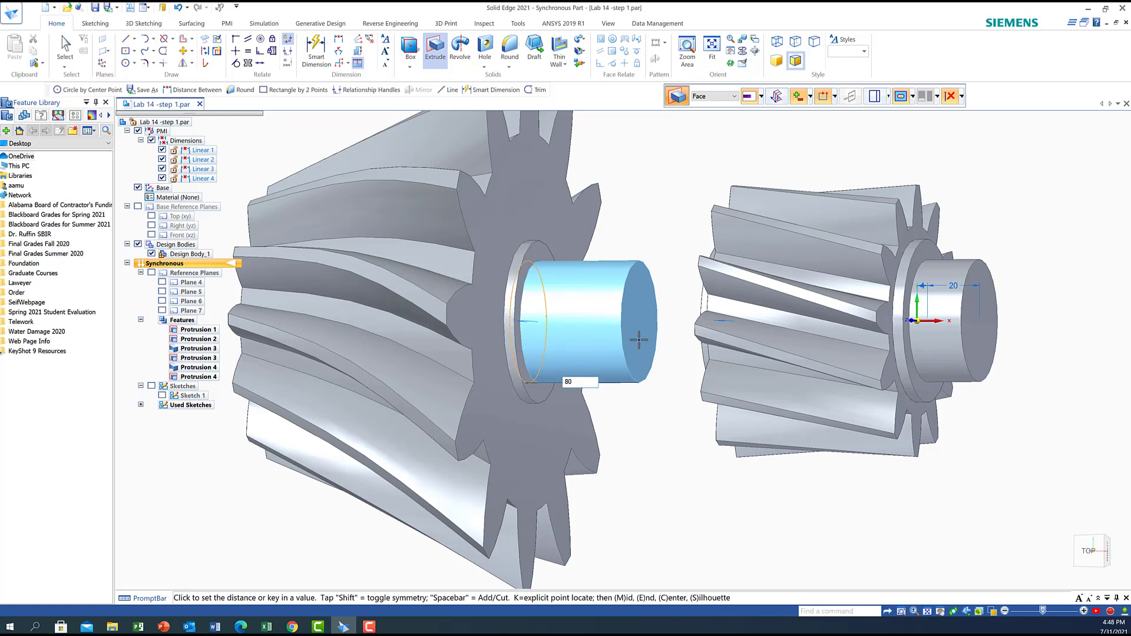
pyautogui.write('80')
pyautogui.press('Return')
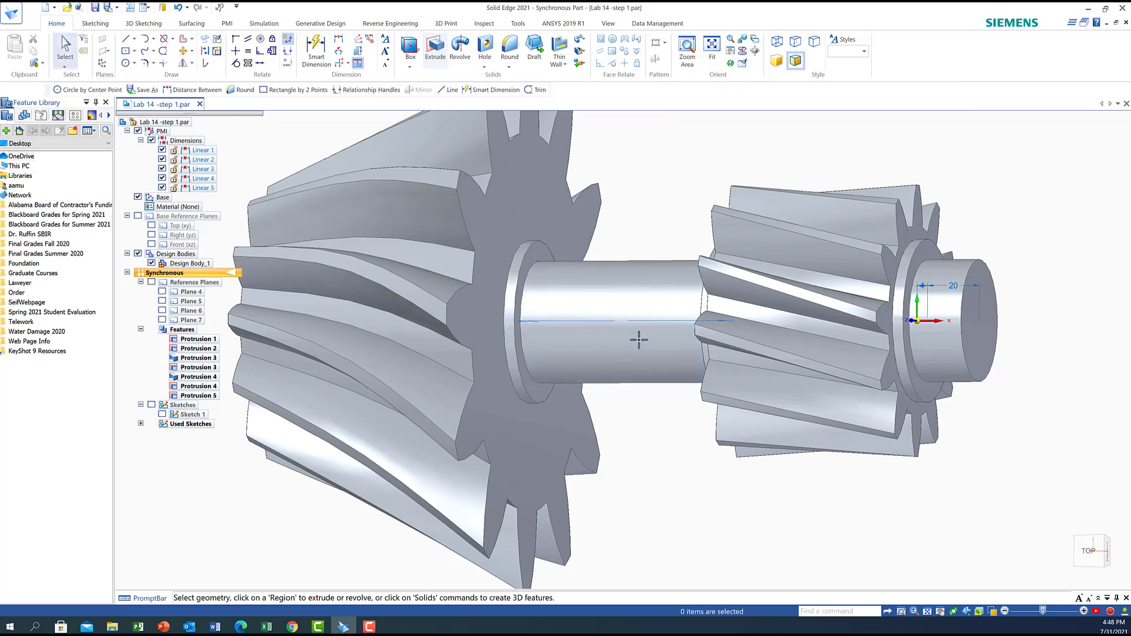
# Display the existing sketches and lock a circle sketch to the end face of the smaller gear's shaft stub.
pyautogui.moveTo(719, 512); pyautogui.dragTo(654, 509, button='middle')
pyautogui.click(152, 405)
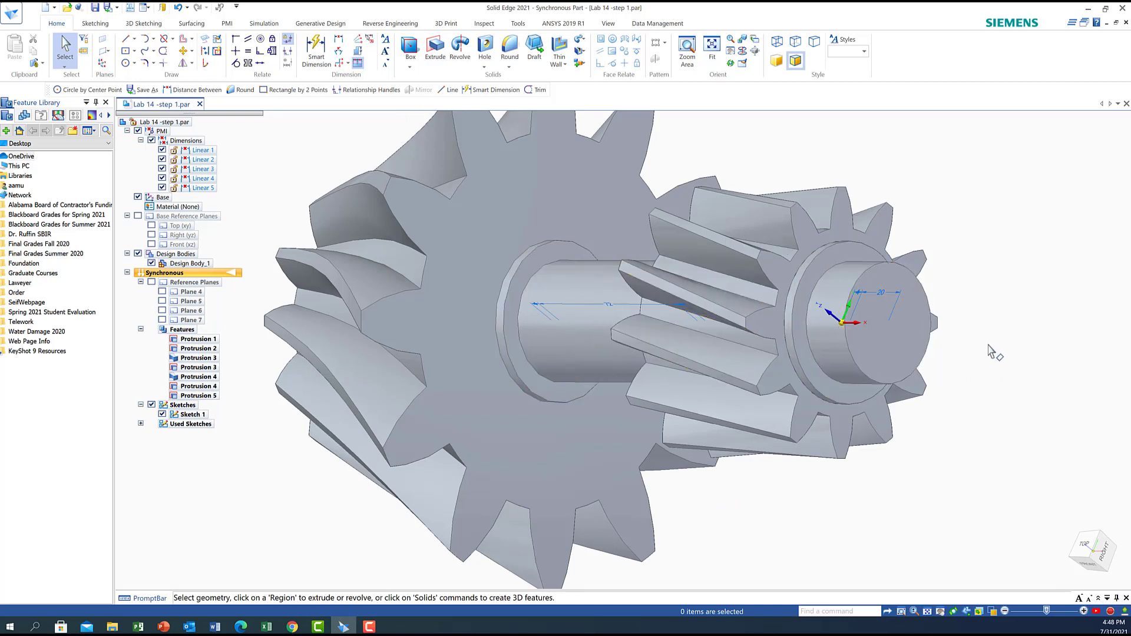
pyautogui.click(126, 62)
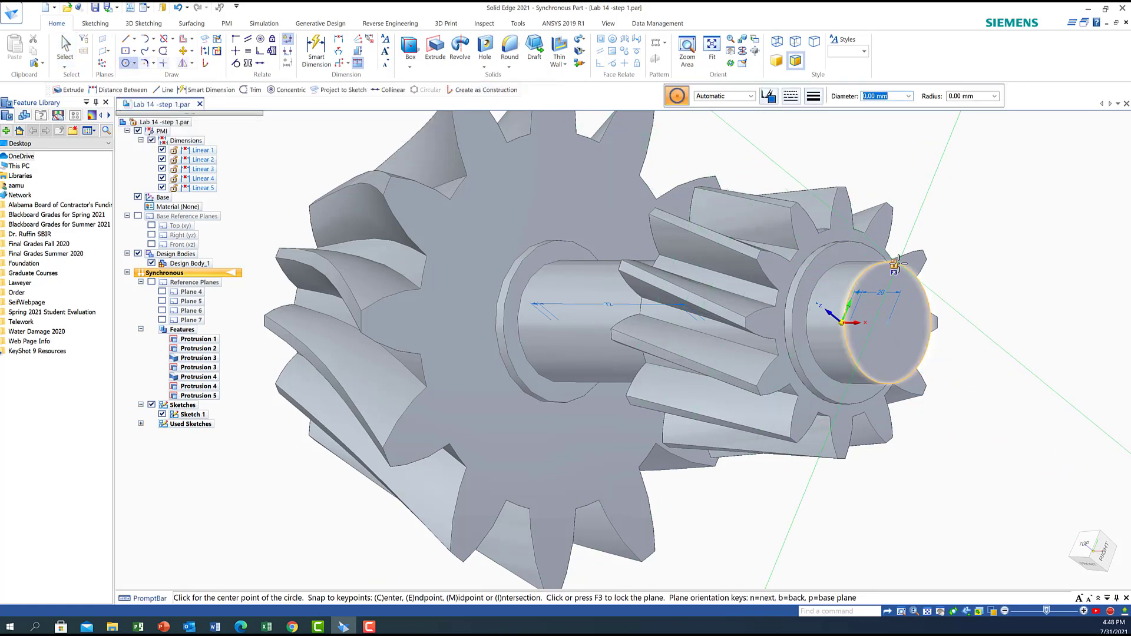
pyautogui.press('F3')
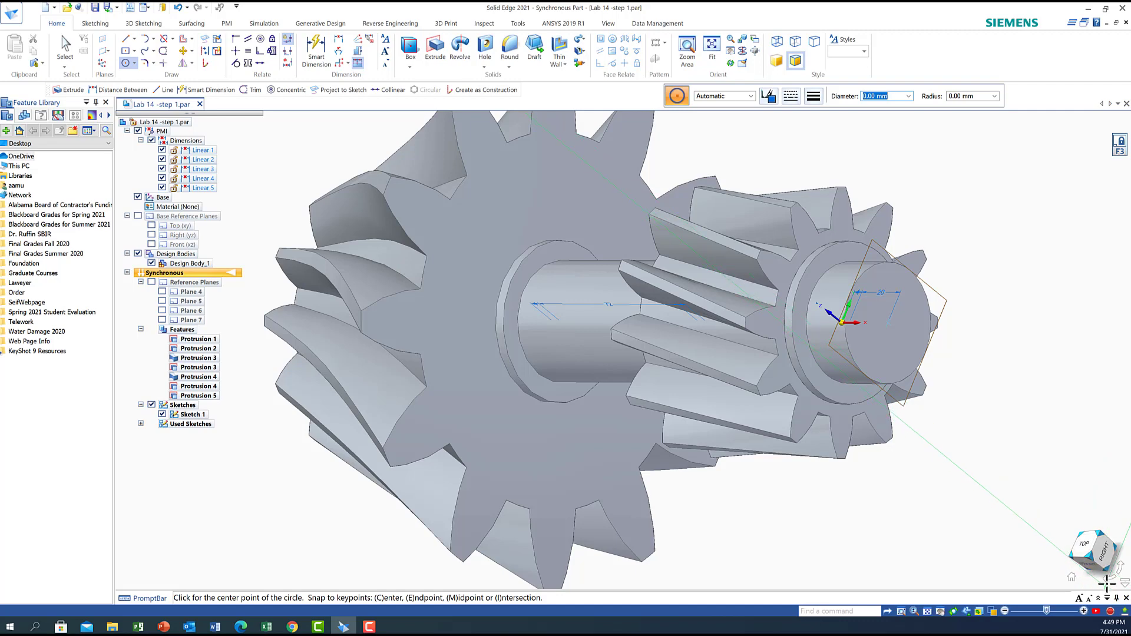
pyautogui.click(1105, 582)
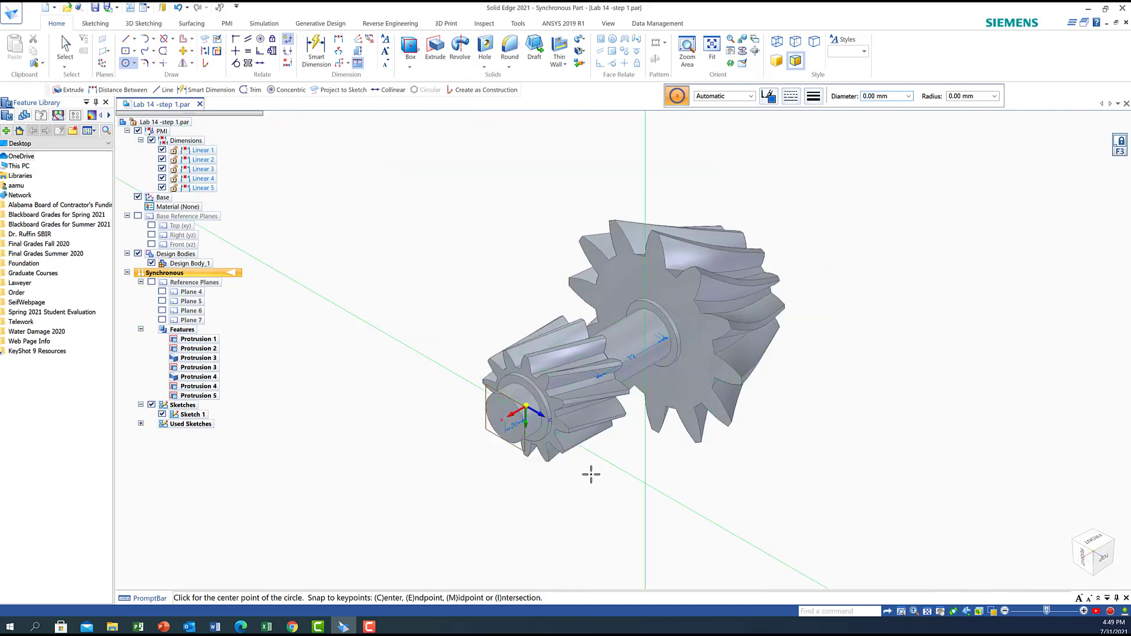
pyautogui.click(509, 422)
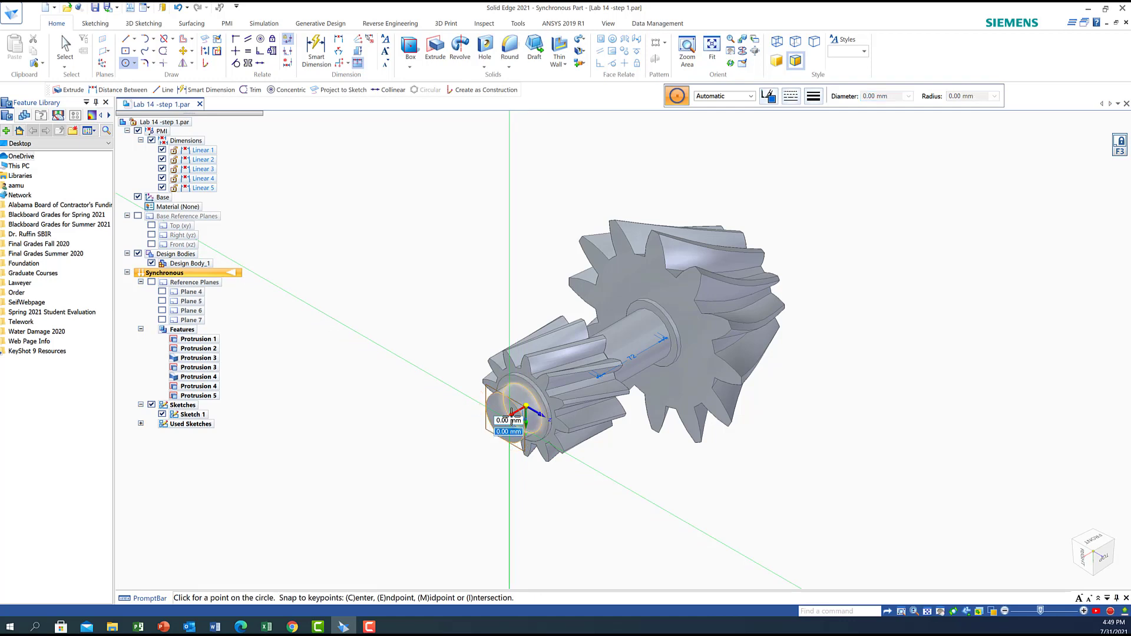
pyautogui.rightClick(431, 447)
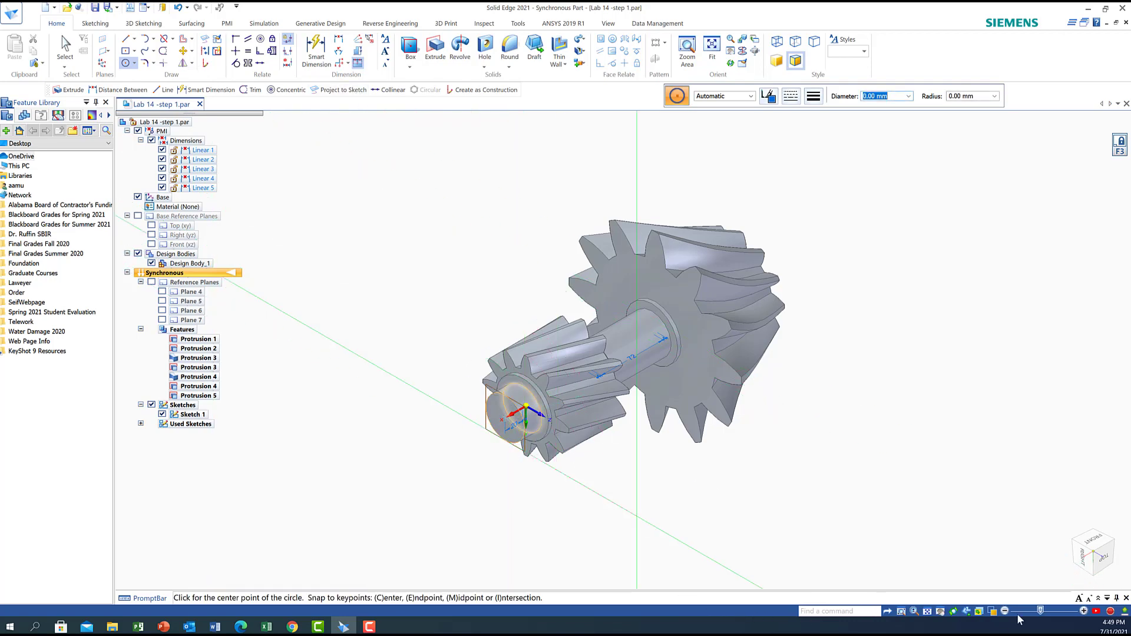
# Sketch a 30 mm diameter circle centred on the end face of the smaller gear's shaft stub.
pyautogui.click(1084, 554)
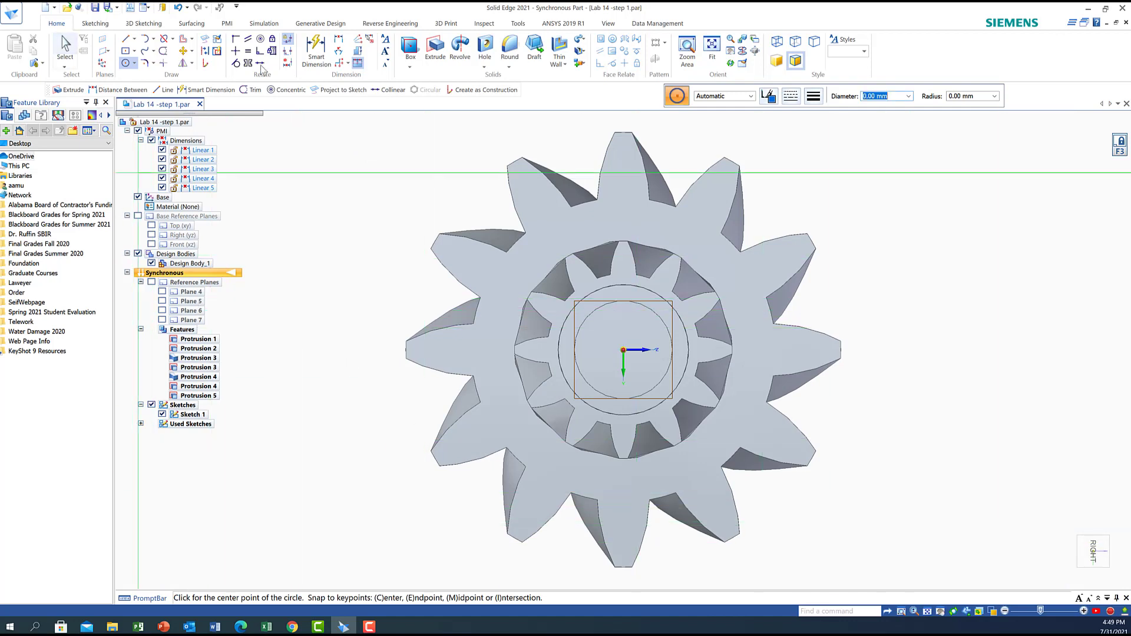
pyautogui.click(687, 52)
pyautogui.moveTo(551, 284); pyautogui.dragTo(634, 447)
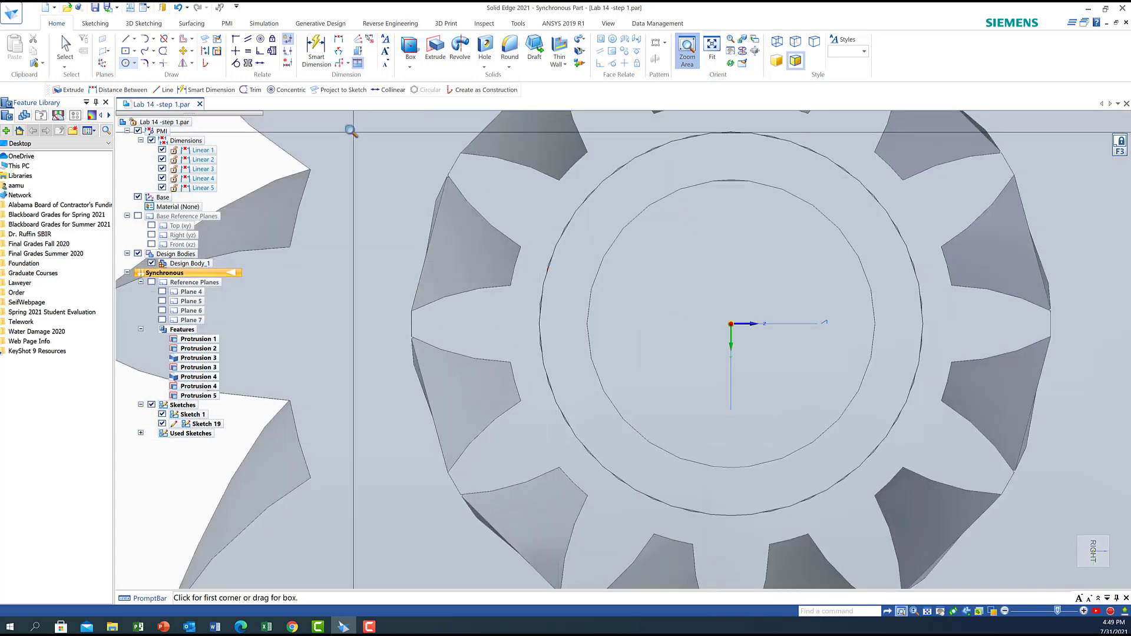
pyautogui.click(135, 63)
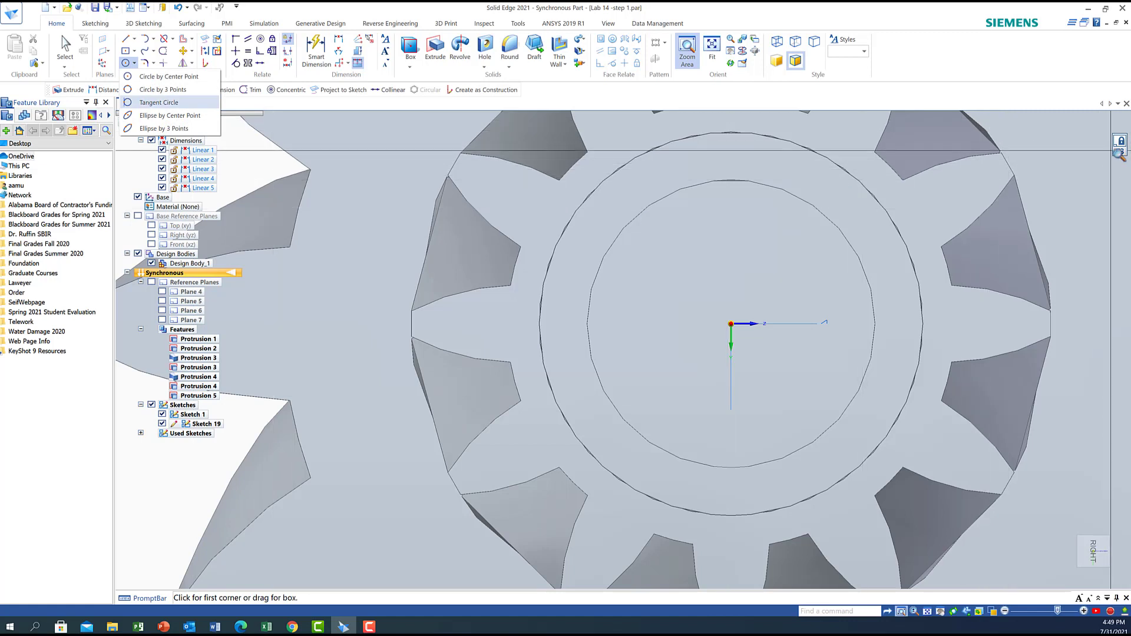
pyautogui.click(154, 82)
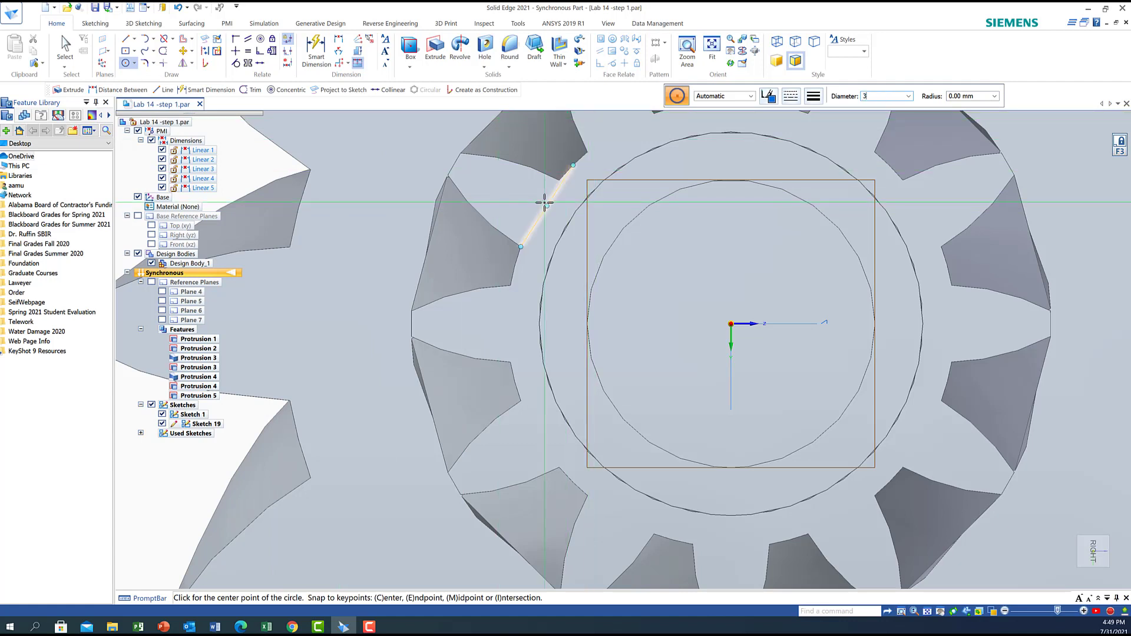
pyautogui.press('Tab')
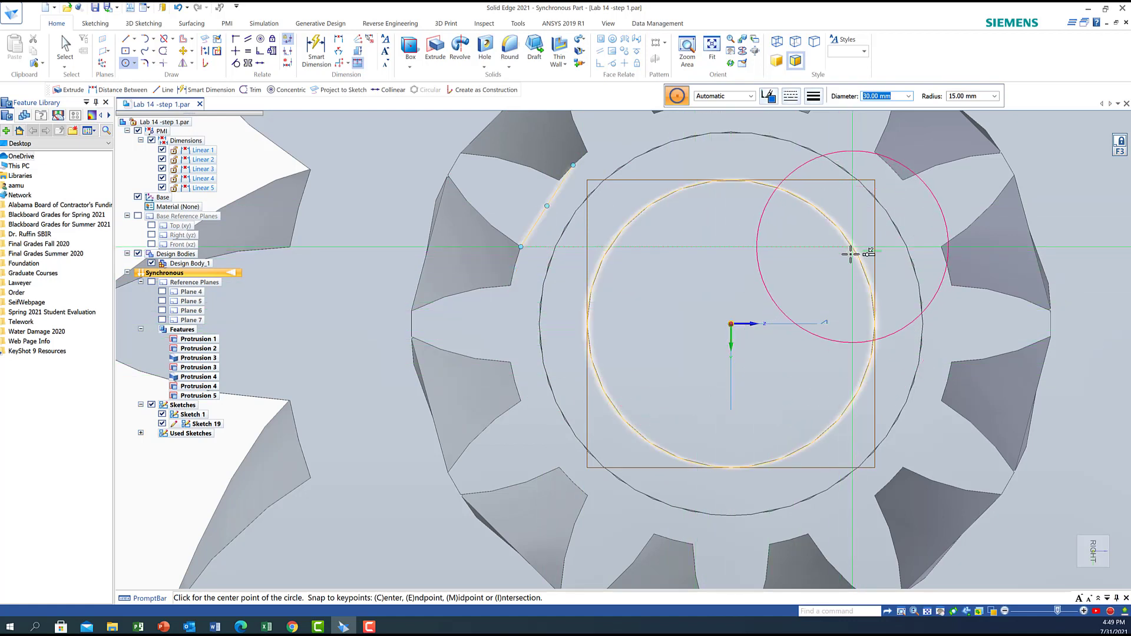
pyautogui.click(732, 324)
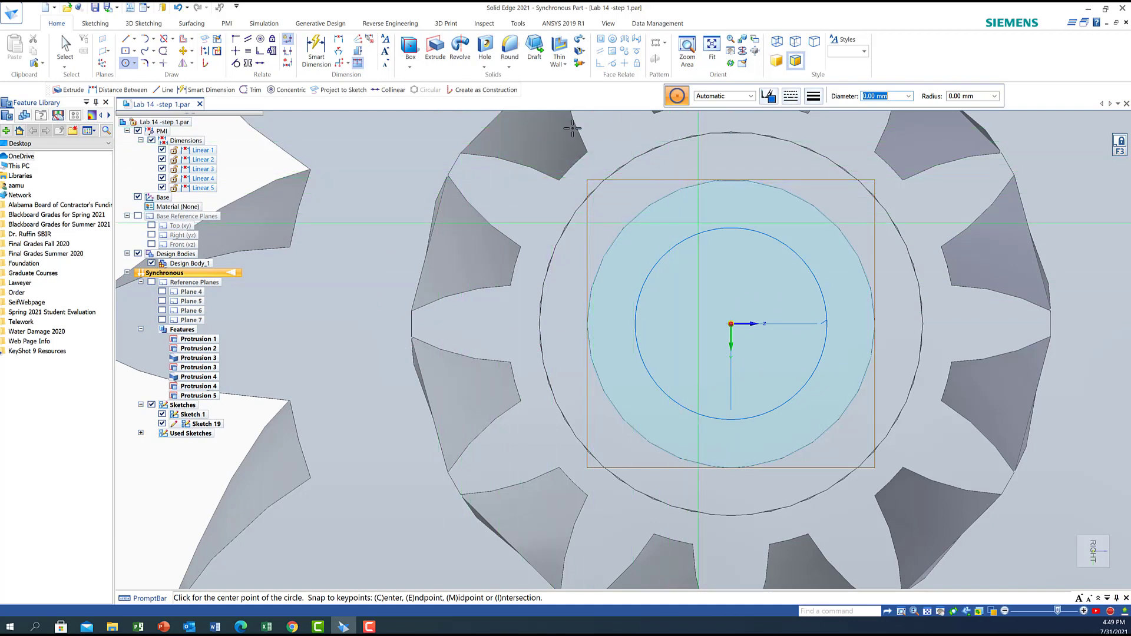
# Draw a vertical guide line about 19 mm long from the circle's centre up past its top edge.
pyautogui.click(126, 39)
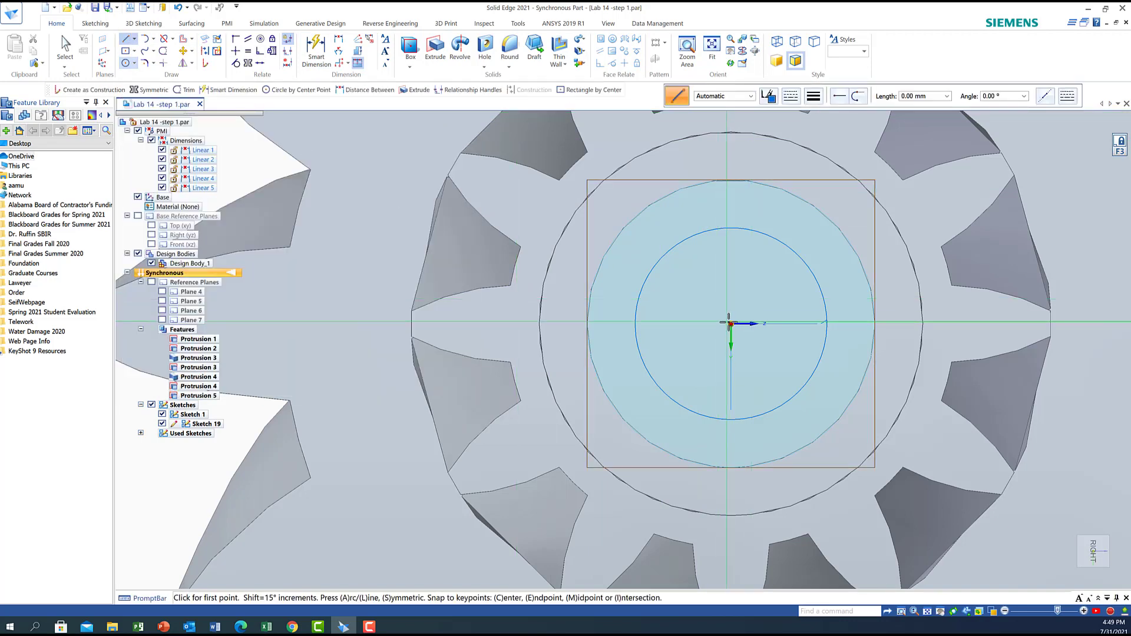
pyautogui.click(731, 324)
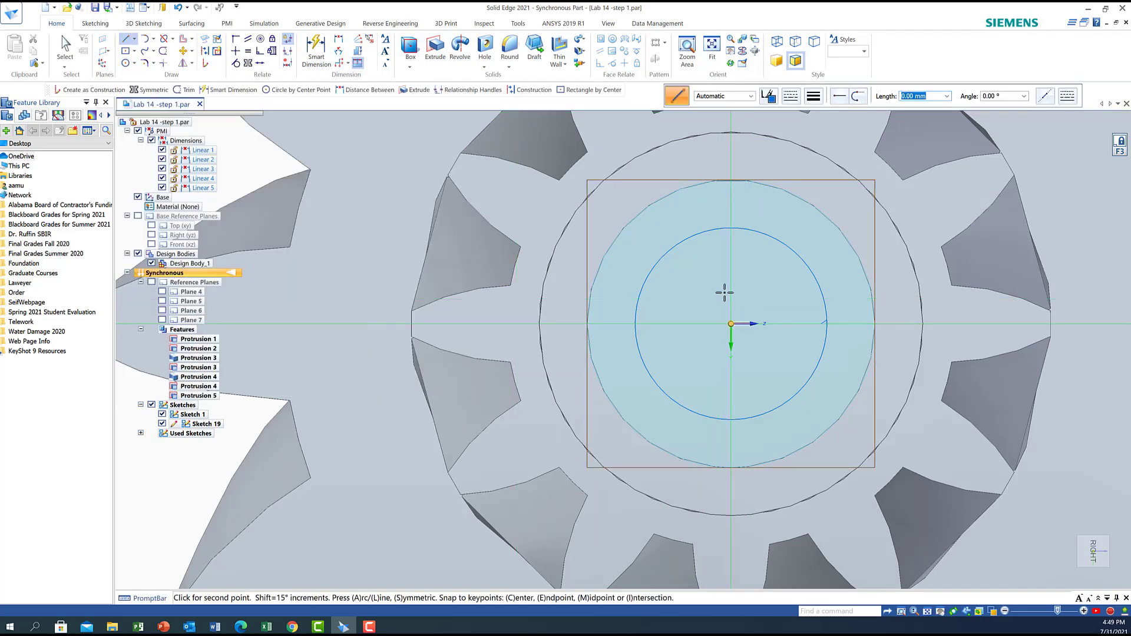
pyautogui.click(731, 200)
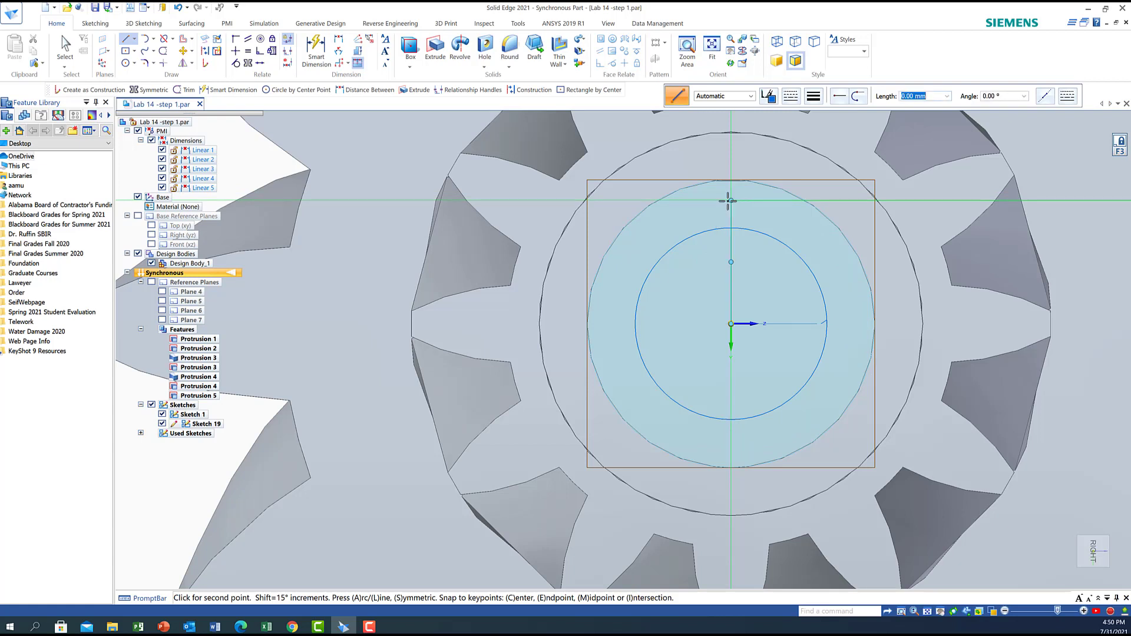
pyautogui.rightClick(366, 208)
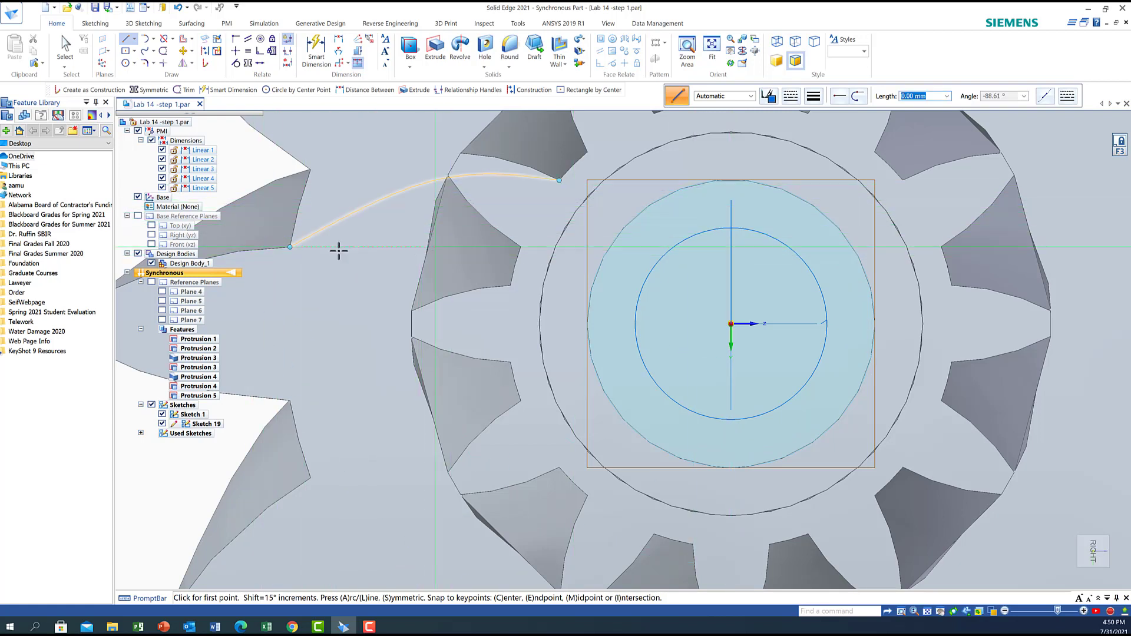
# Sketch a centre-based rectangle 8 mm wide and 7 mm high at a 90° angle, centred where the guide line crosses the circle's top.
pyautogui.click(133, 52)
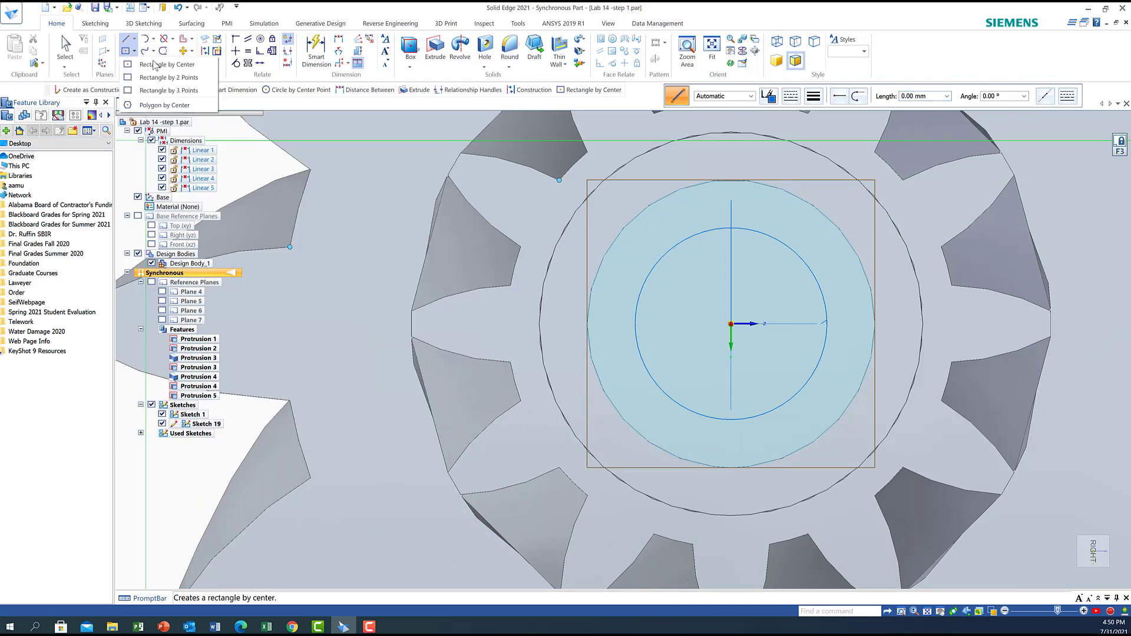
pyautogui.click(154, 65)
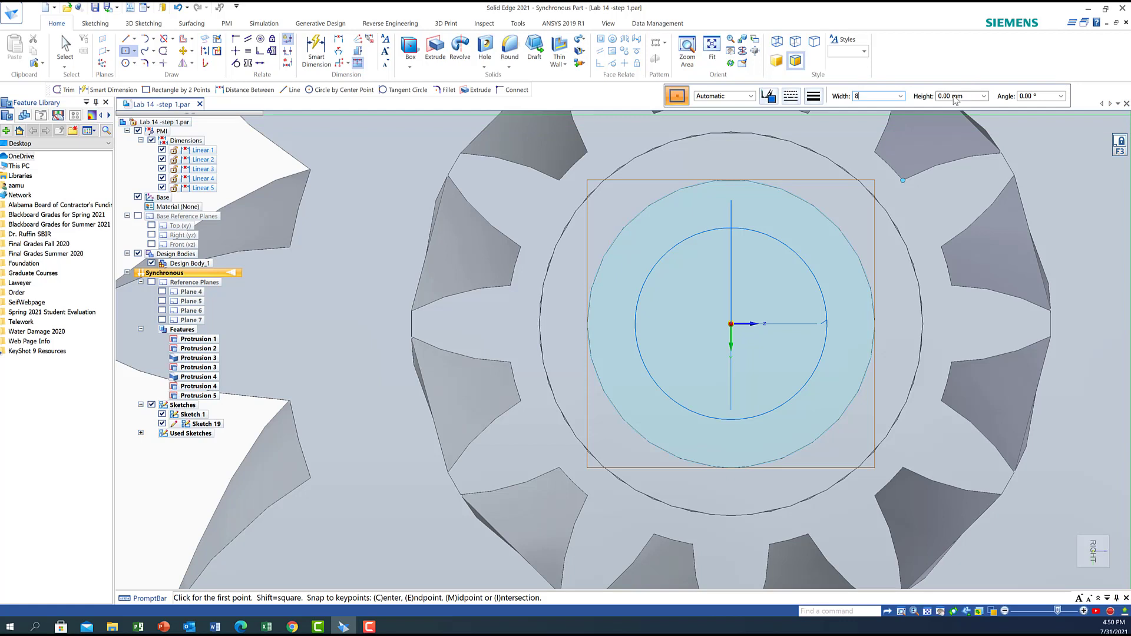
pyautogui.click(956, 99)
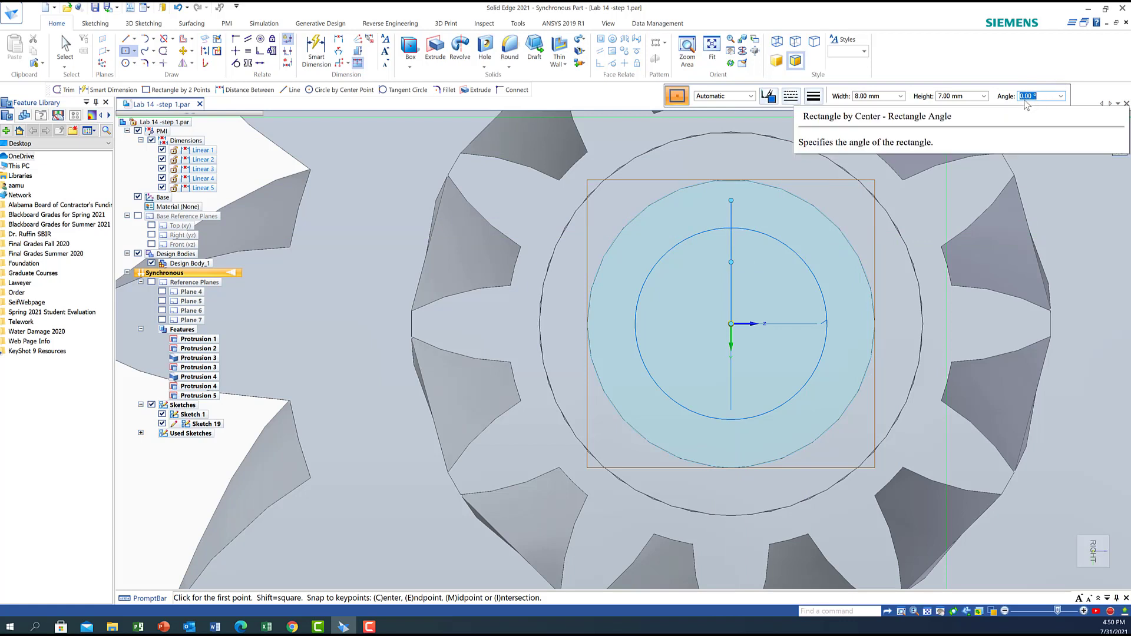
pyautogui.write('90')
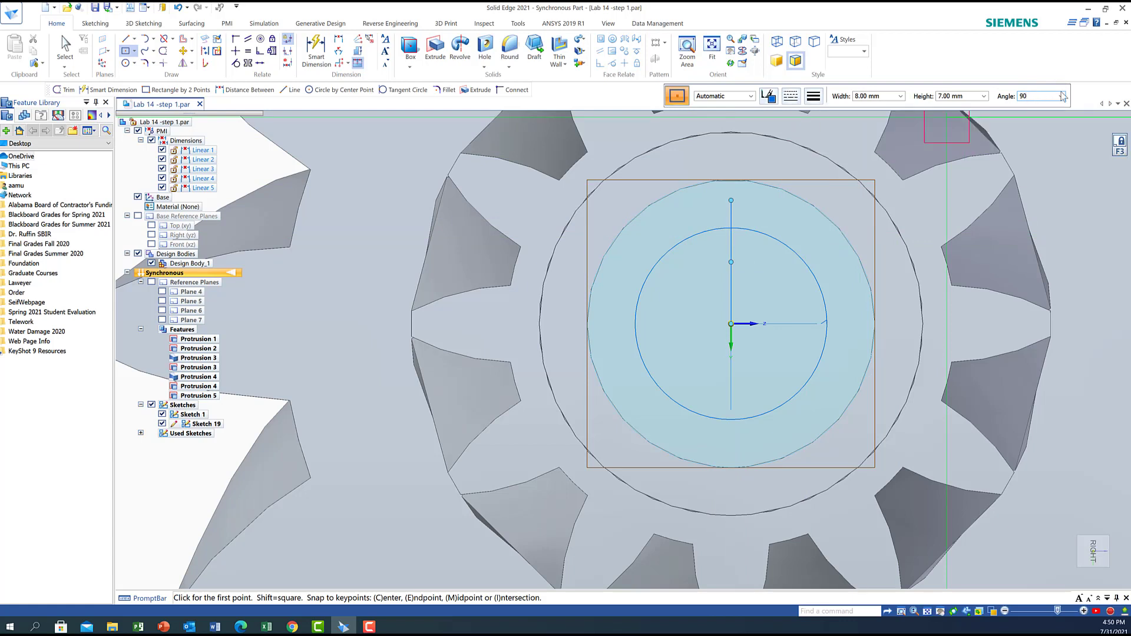
pyautogui.press('Tab')
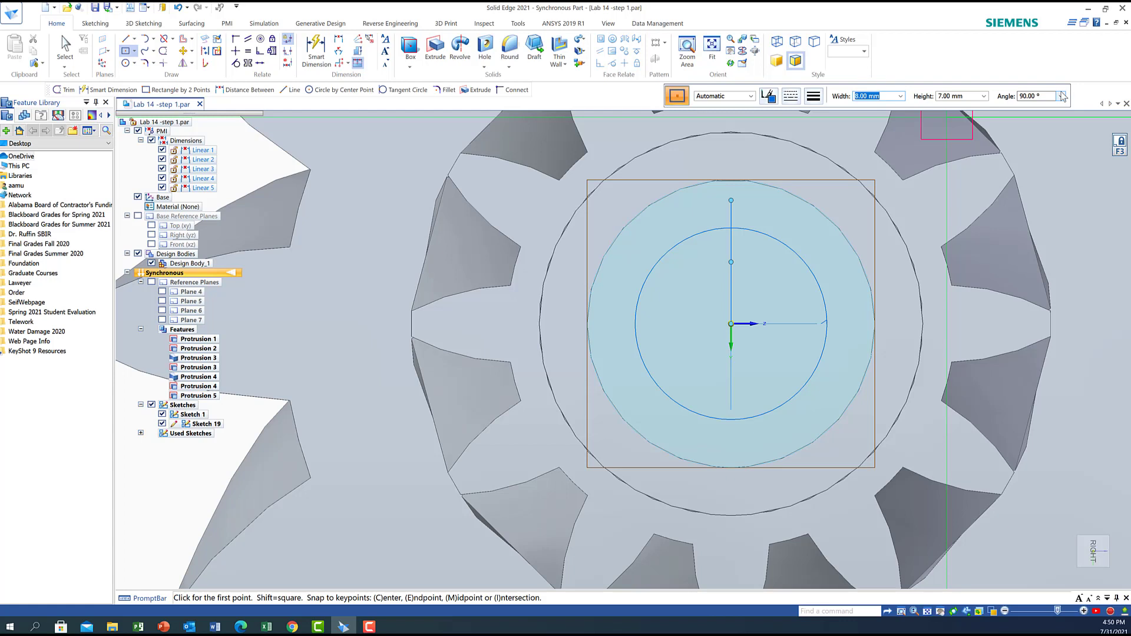
pyautogui.click(731, 228)
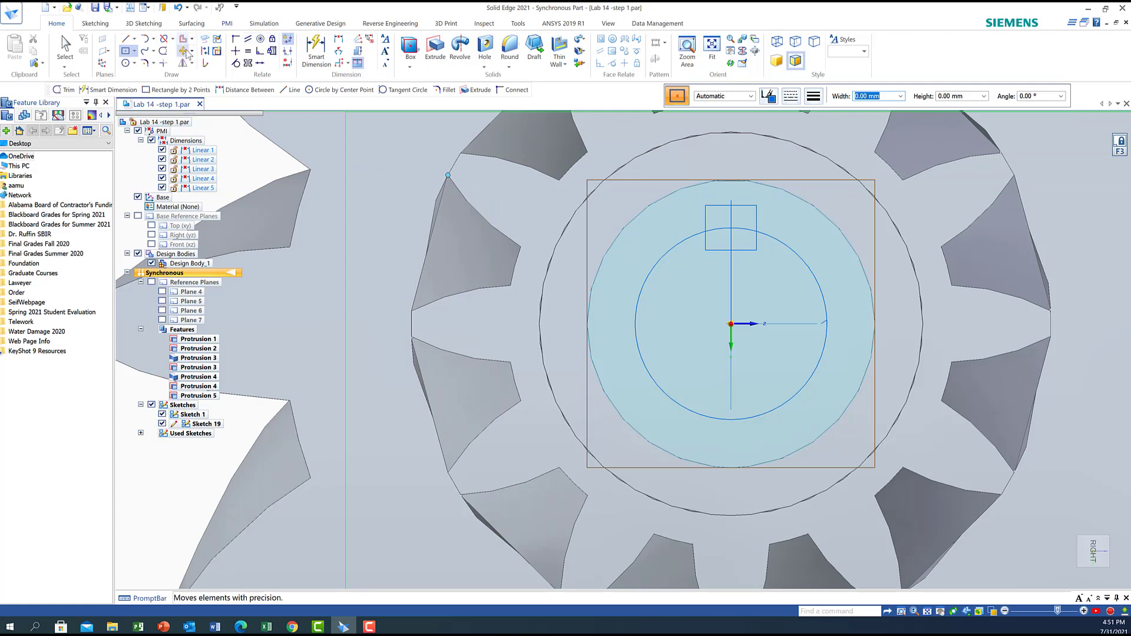
# Trim the overlapping circle and rectangle segments into a single keyed-hole outline and delete the vertical guide line.
pyautogui.click(164, 51)
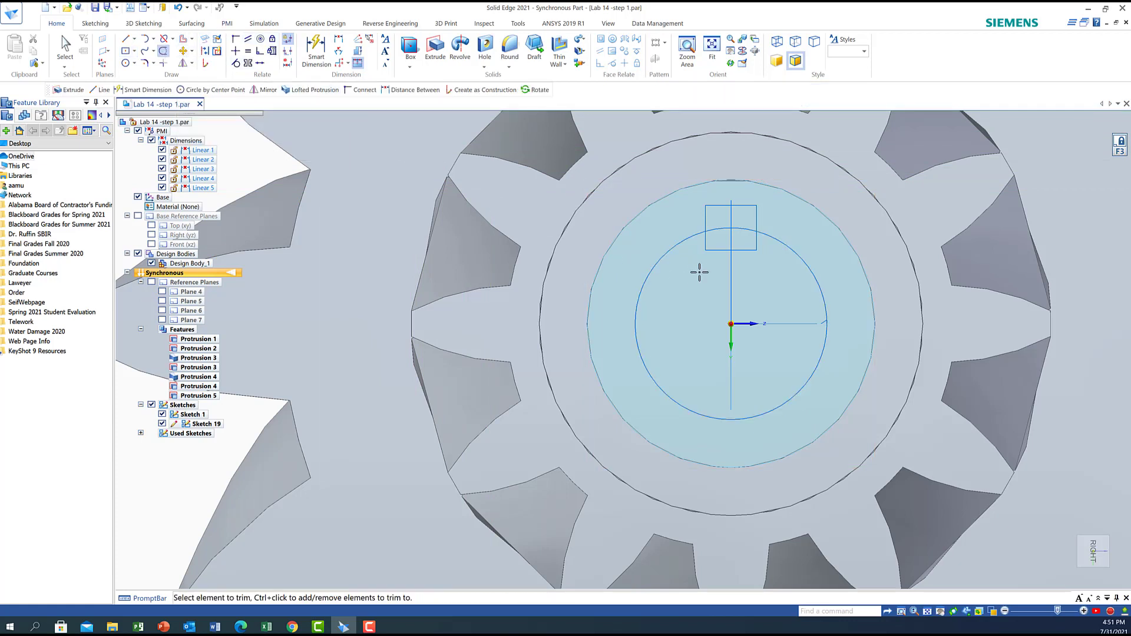
pyautogui.moveTo(716, 262)
pyautogui.mouseDown()
pyautogui.moveTo(721, 240)
pyautogui.moveTo(707, 242)
pyautogui.moveTo(763, 245)
pyautogui.moveTo(714, 223)
pyautogui.moveTo(712, 264)
pyautogui.mouseUp()
pyautogui.click(64, 48)
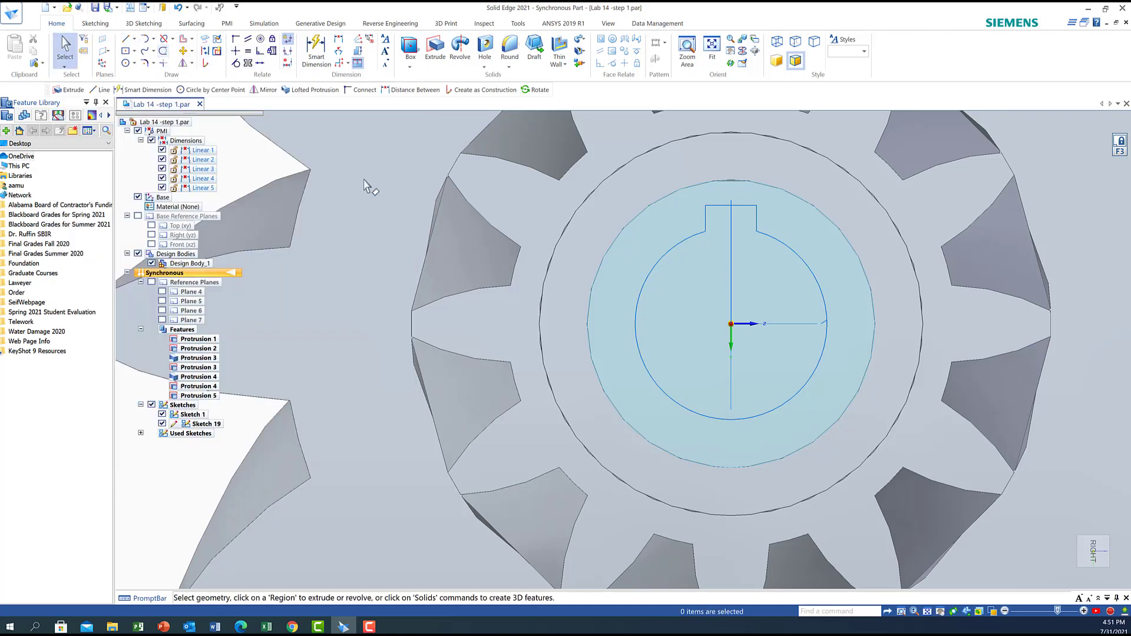
pyautogui.click(731, 266)
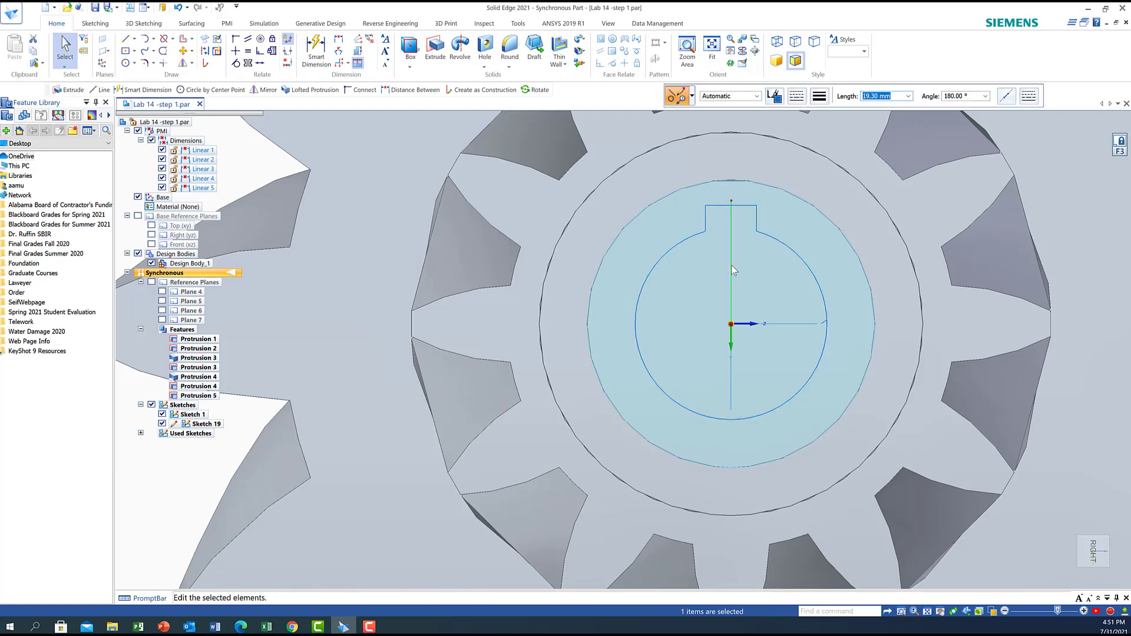
pyautogui.press('Delete')
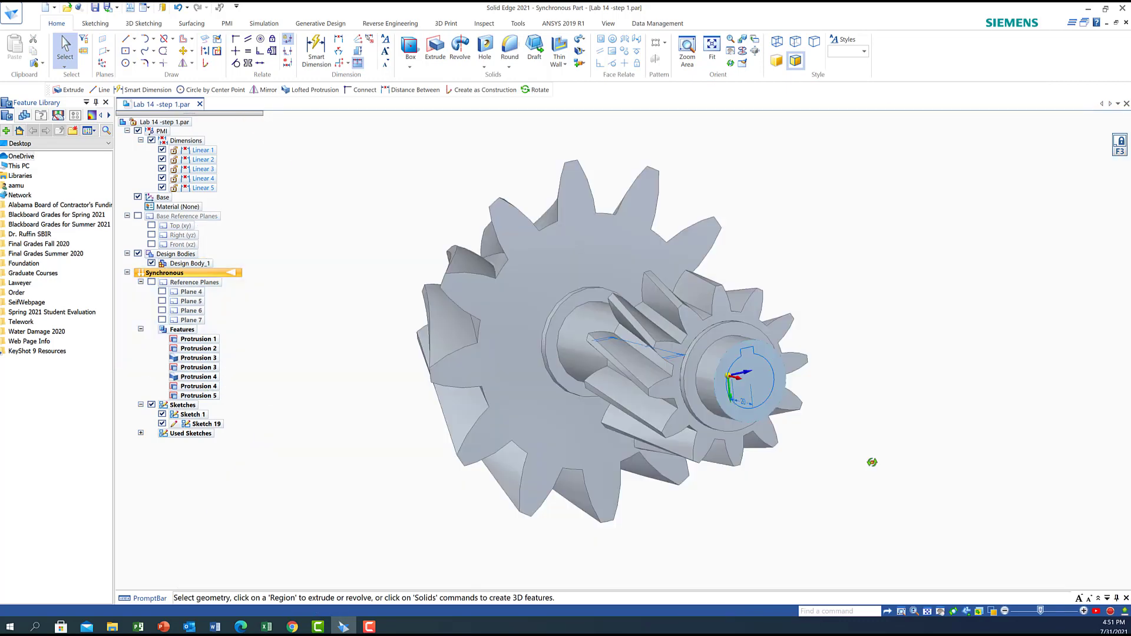
# Extrude the keyed-hole outline, selected as a chain, as a Through All cut along the whole gear shaft.
pyautogui.click(434, 47)
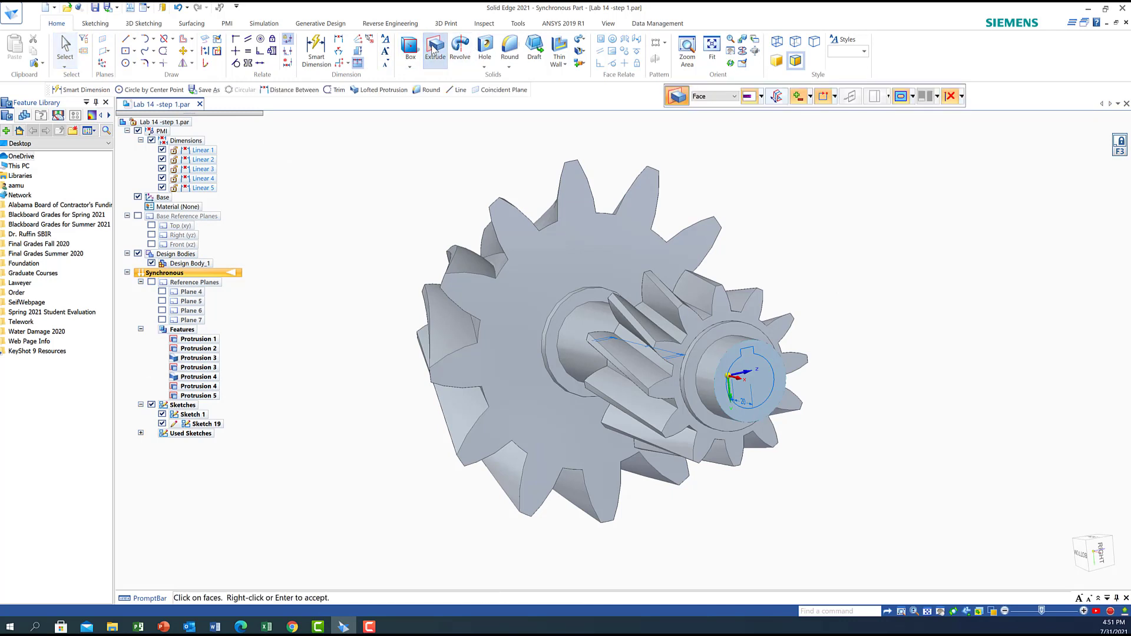
pyautogui.click(810, 96)
pyautogui.click(818, 139)
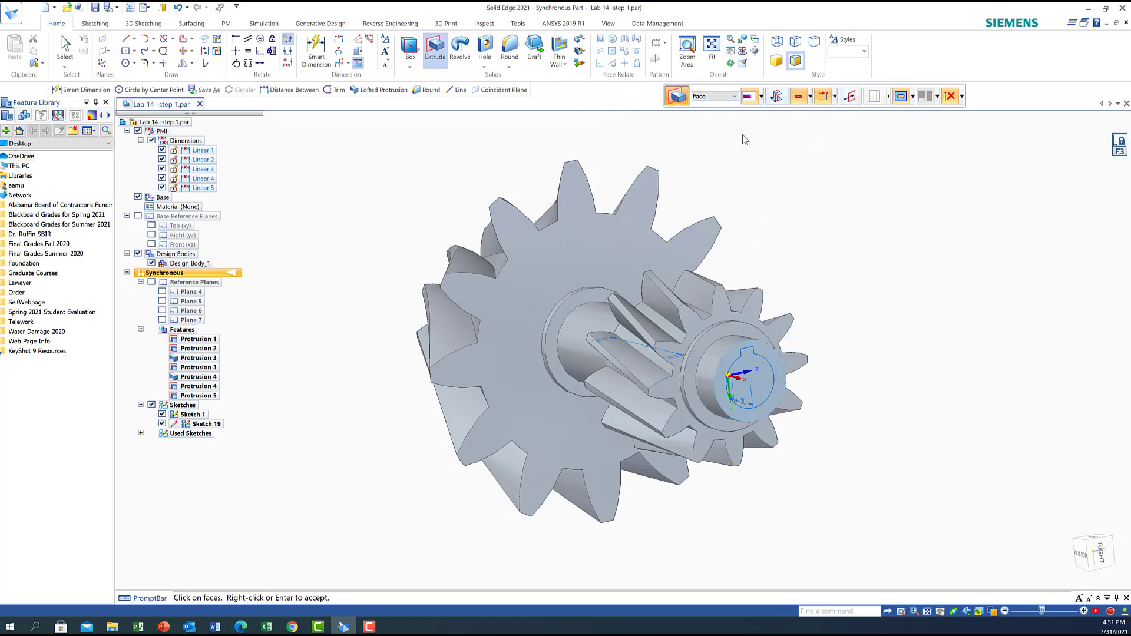
pyautogui.click(709, 110)
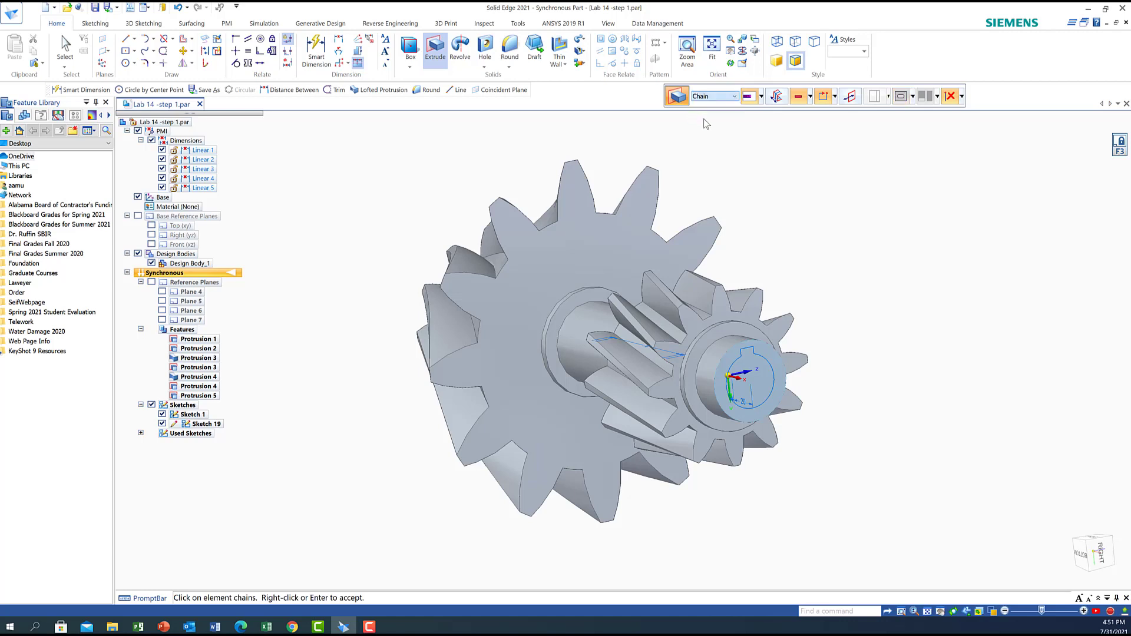
pyautogui.click(771, 364)
pyautogui.click(762, 97)
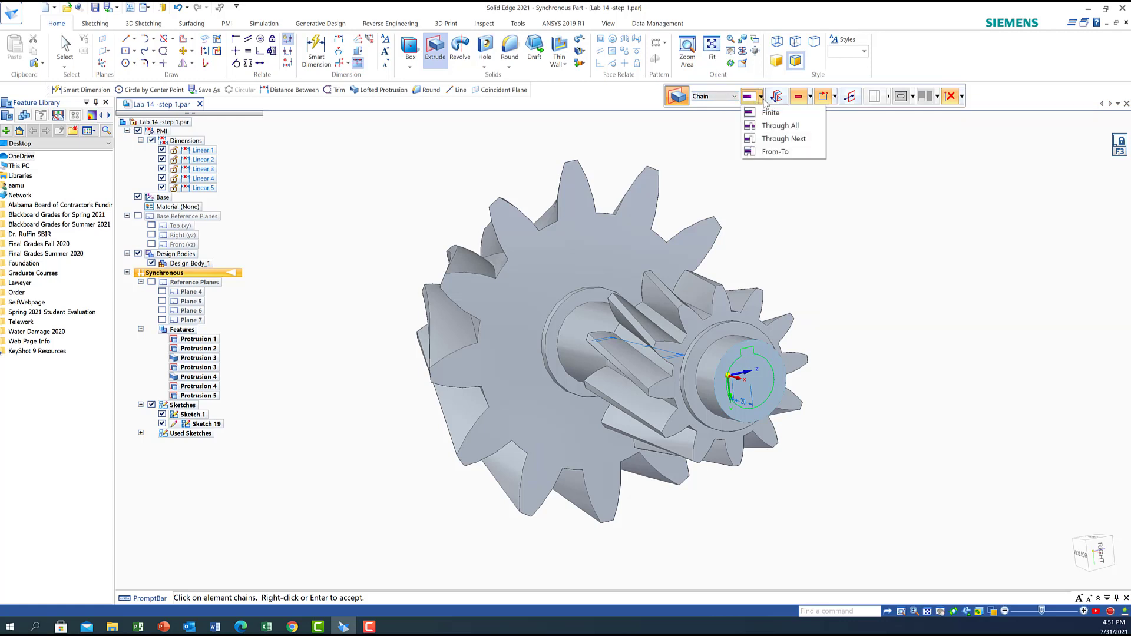
pyautogui.click(779, 126)
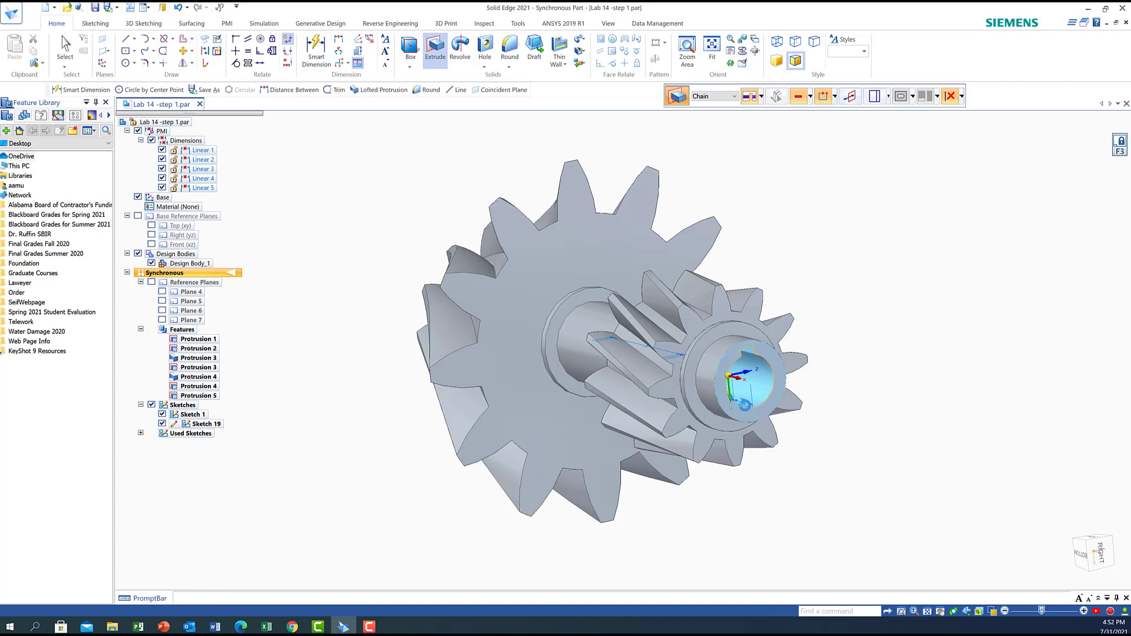
pyautogui.click(744, 405)
pyautogui.moveTo(981, 313)
pyautogui.mouseDown(button='middle')
pyautogui.moveTo(951, 309)
pyautogui.moveTo(949, 295)
pyautogui.moveTo(931, 308)
pyautogui.moveTo(778, 316)
pyautogui.moveTo(757, 331)
pyautogui.moveTo(688, 327)
pyautogui.moveTo(693, 294)
pyautogui.moveTo(720, 369)
pyautogui.moveTo(663, 313)
pyautogui.moveTo(654, 273)
pyautogui.mouseUp(button='middle')
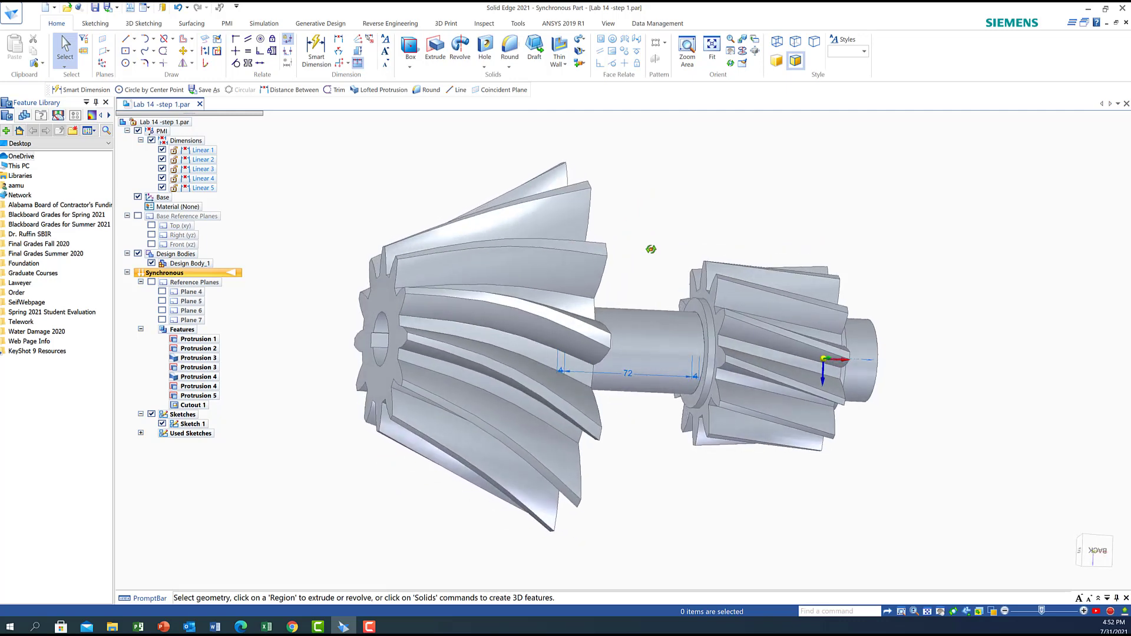
pyautogui.moveTo(677, 264); pyautogui.dragTo(514, 129, button='middle')
pyautogui.moveTo(563, 155); pyautogui.dragTo(569, 172, button='middle')
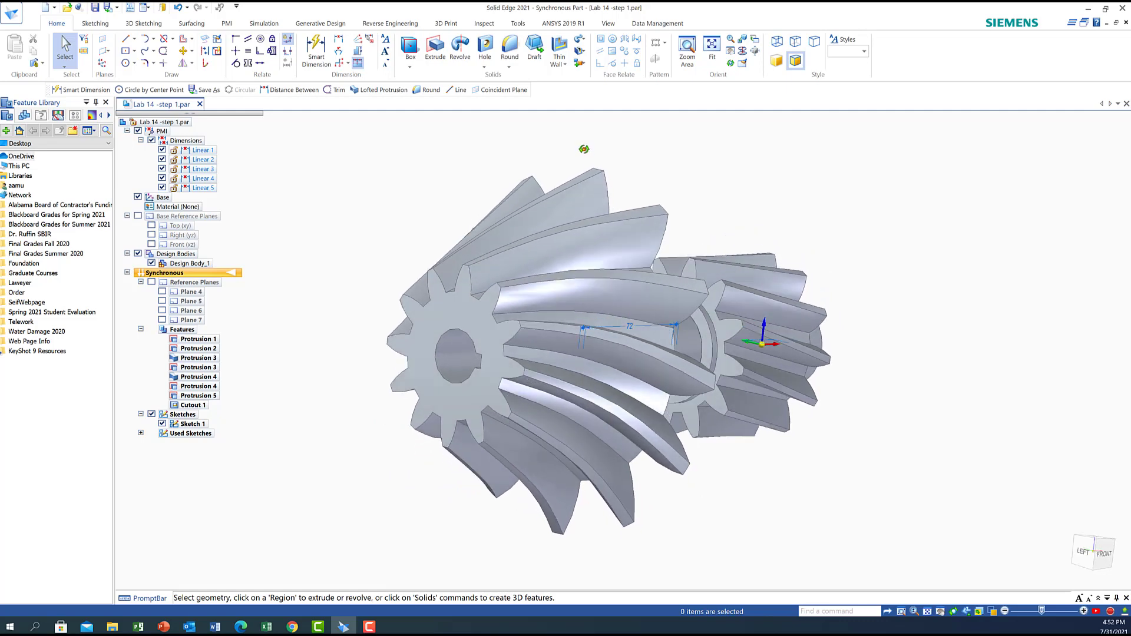
pyautogui.moveTo(583, 149)
pyautogui.mouseDown(button='middle')
pyautogui.moveTo(551, 143)
pyautogui.moveTo(527, 161)
pyautogui.moveTo(565, 146)
pyautogui.moveTo(596, 153)
pyautogui.mouseUp(button='middle')
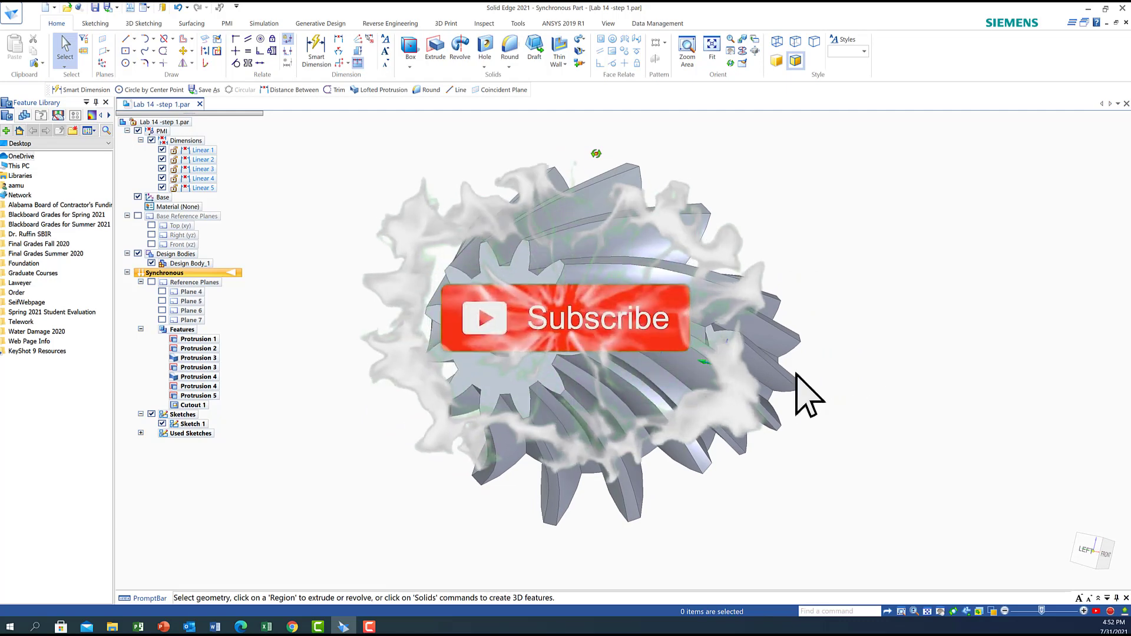
pyautogui.moveTo(596, 153); pyautogui.dragTo(558, 157, button='middle')
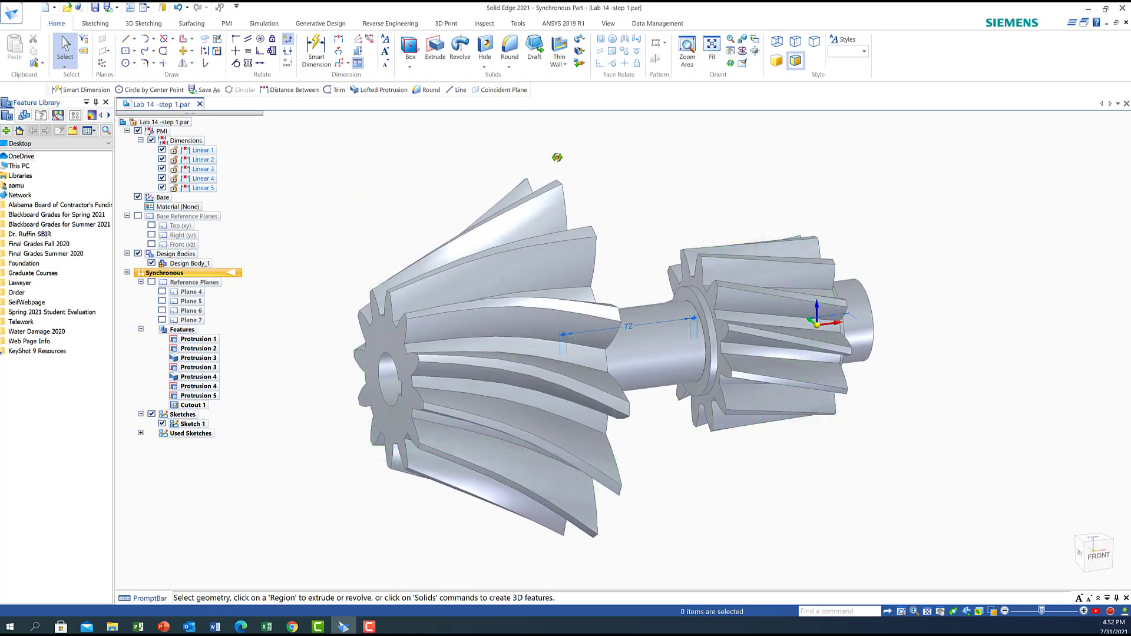